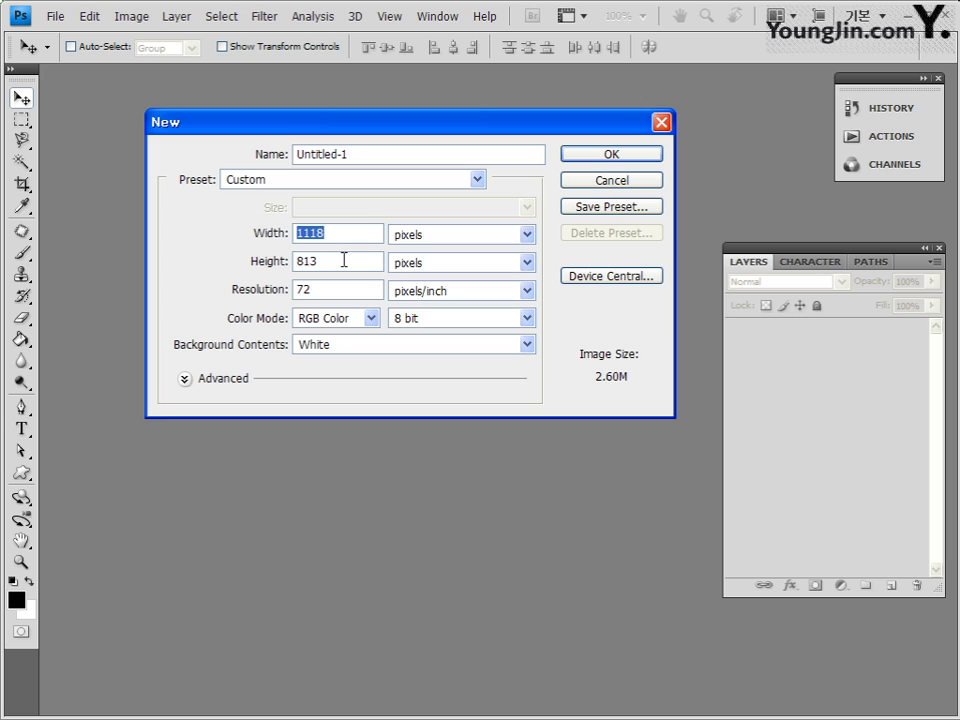
Step: Create a blank document 600 pixels wide and 400 pixels high, at 72 pixels/inch in RGB Color with white contents
text(600)
drag(347, 261, 297, 255)
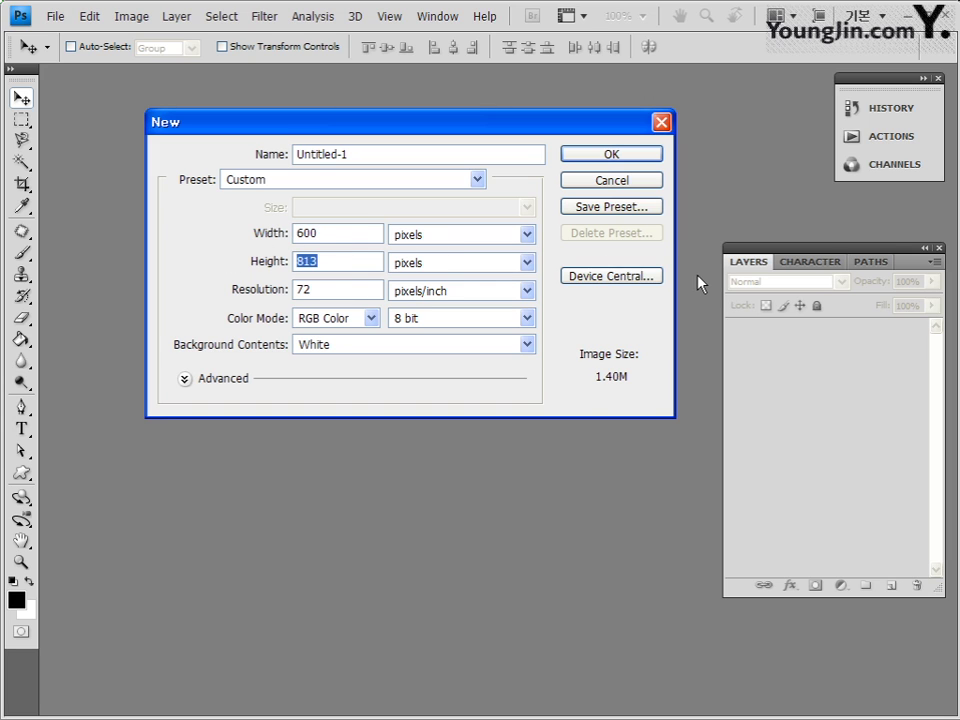
text(400)
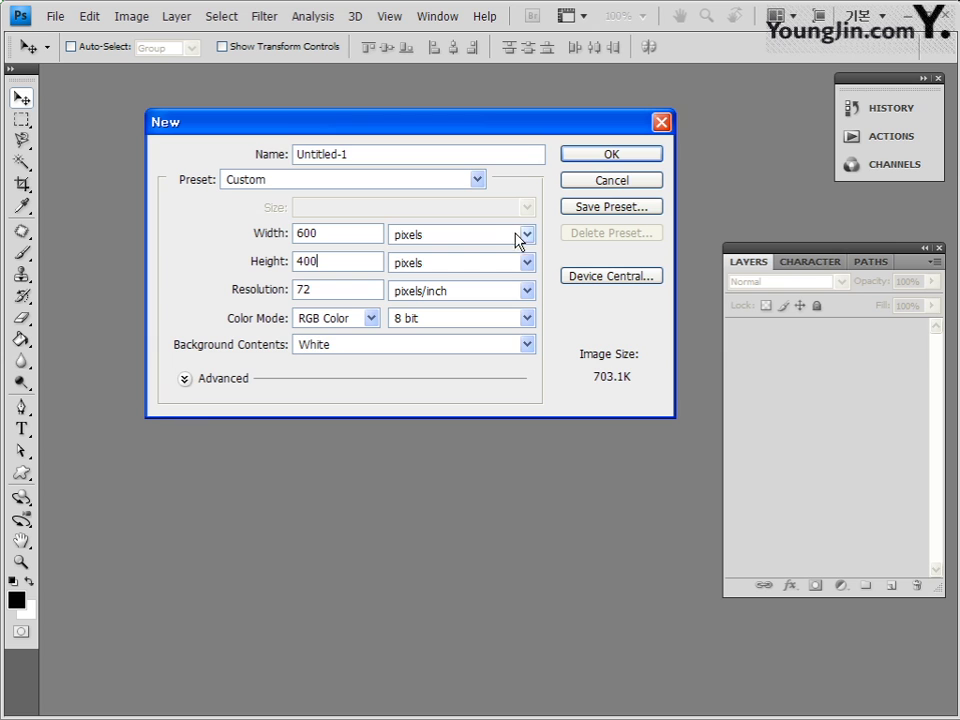
click(611, 155)
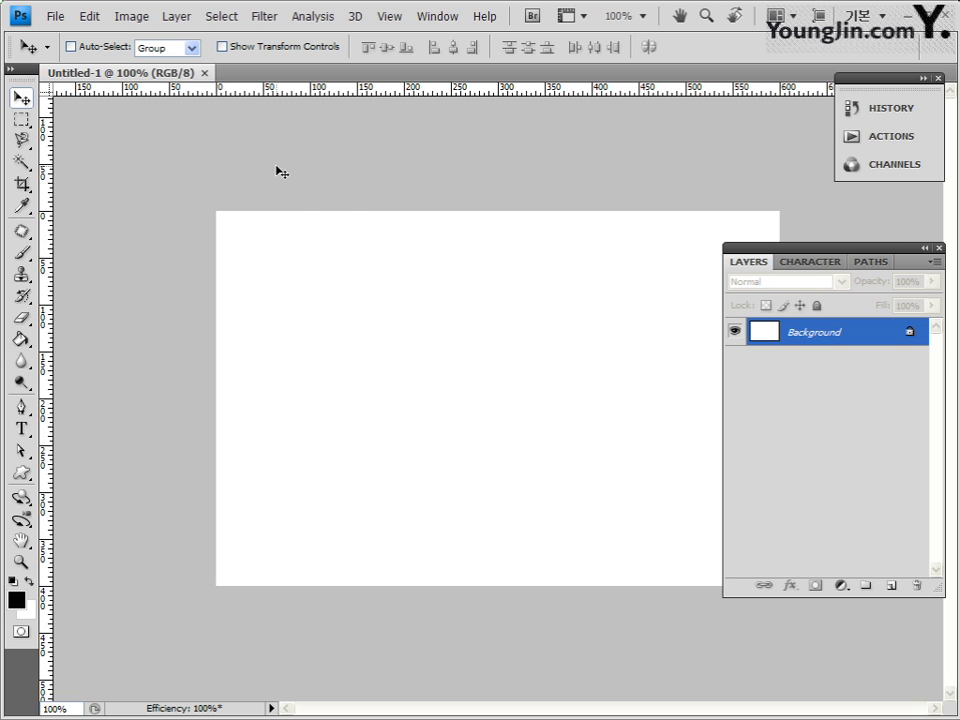
Step: Start saving the document under a new name, with the Photoshop (PSD) format and the GTQ folder as the destination
click(52, 20)
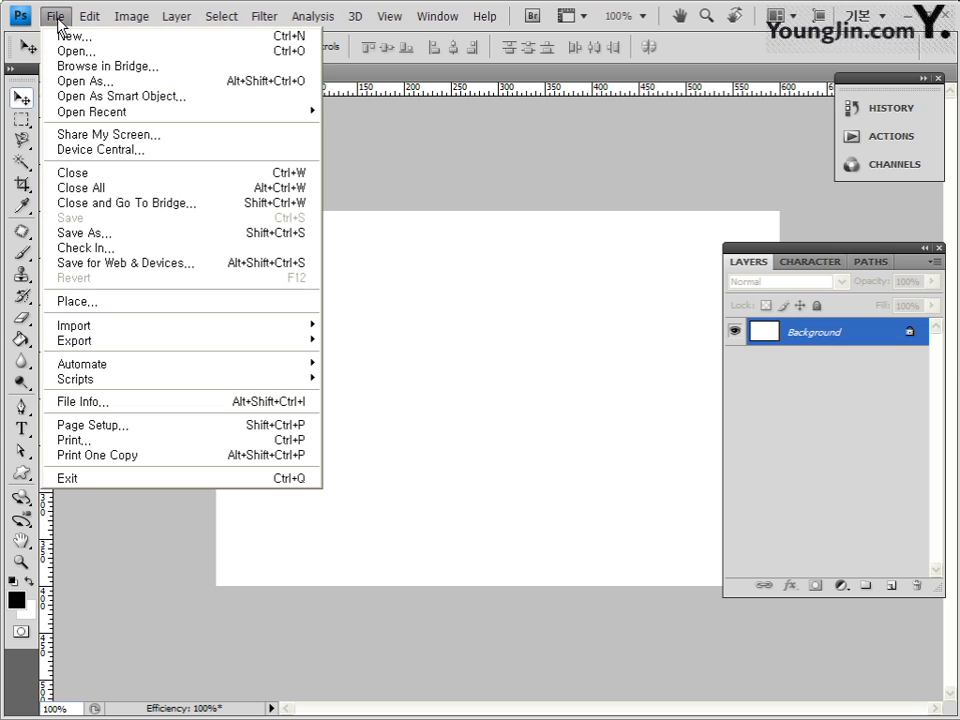
click(93, 234)
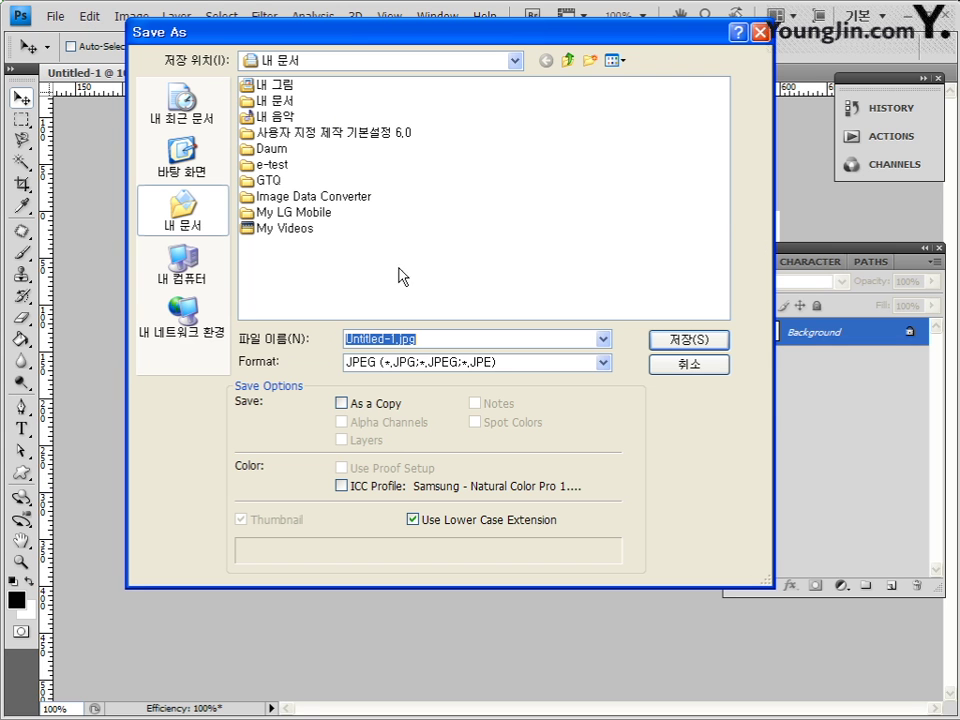
click(475, 364)
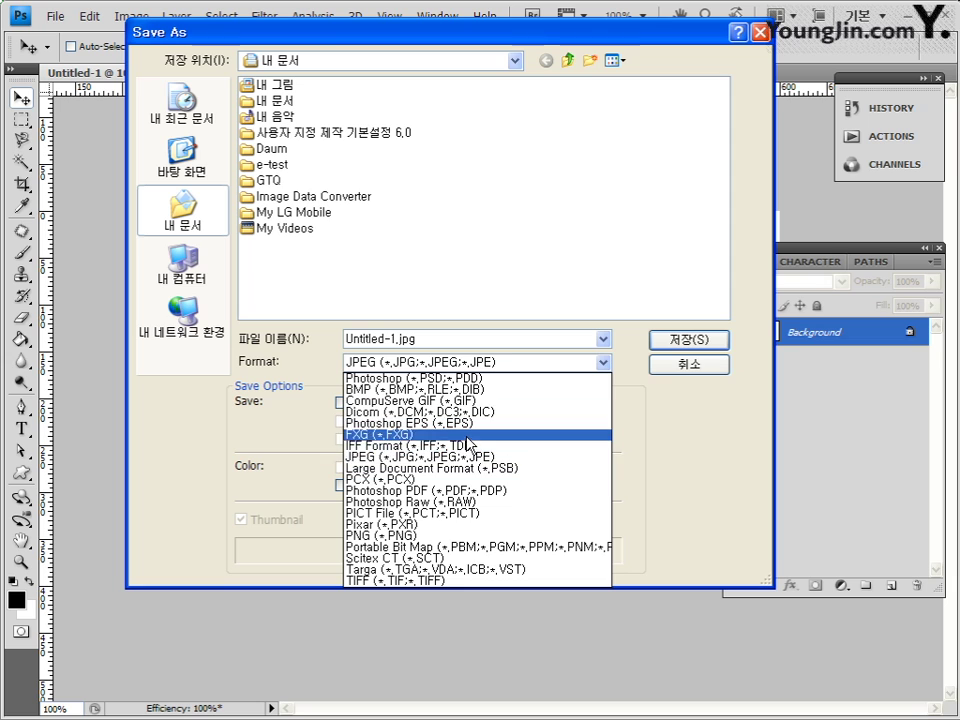
click(420, 379)
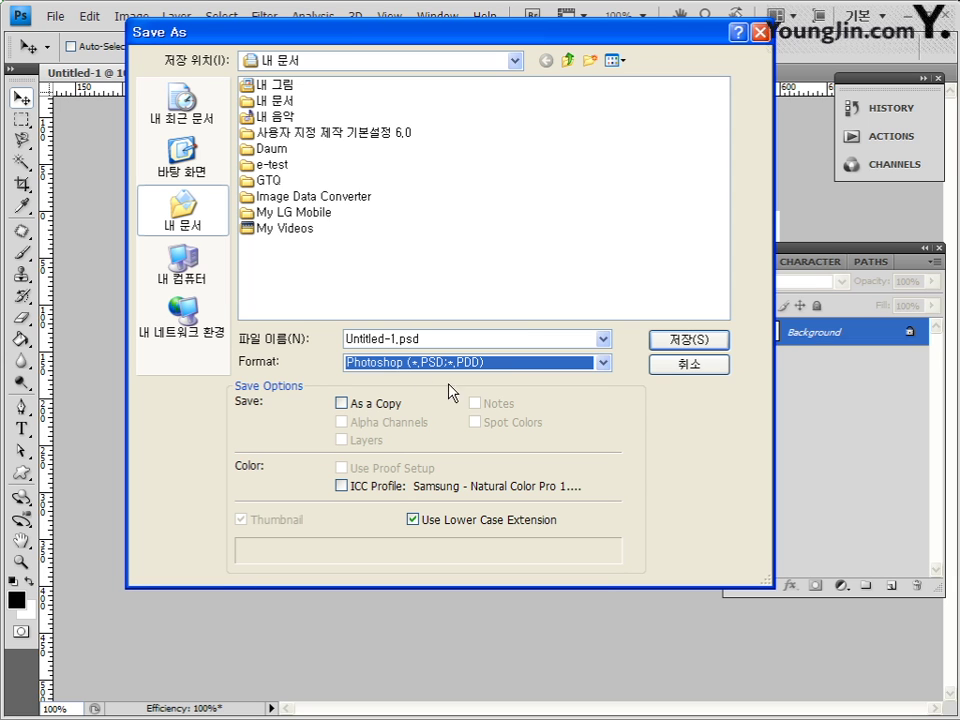
double_click(268, 183)
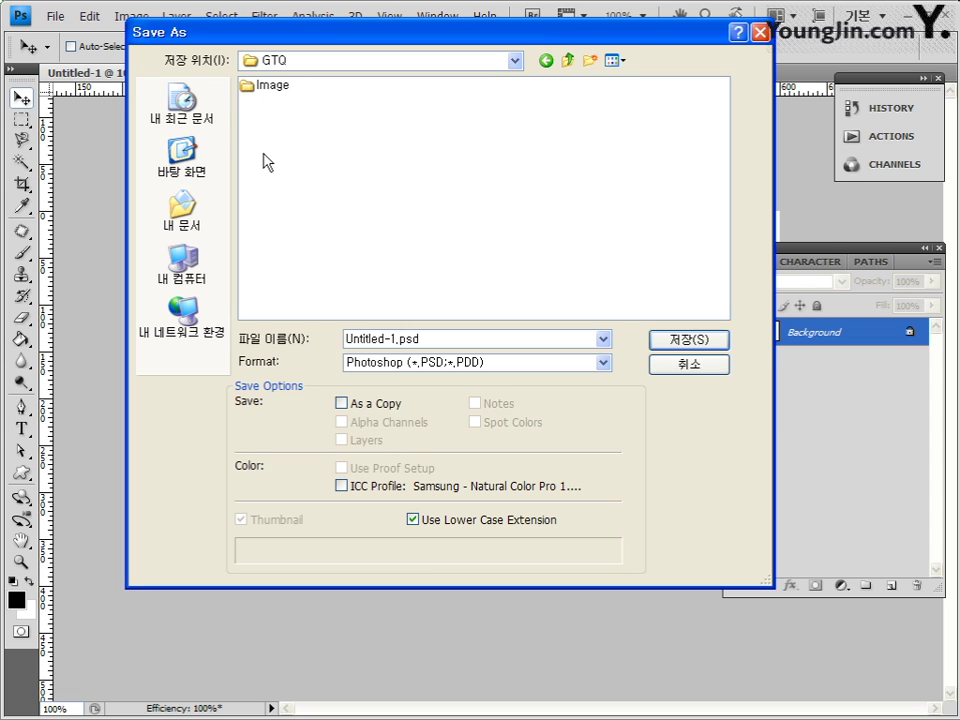
Step: Name the file with the examinee number, the examinee's name and the suffix -1, joined by hyphens, and save it
double_click(401, 339)
drag(396, 339, 223, 285)
text(G123456789-홍길동)
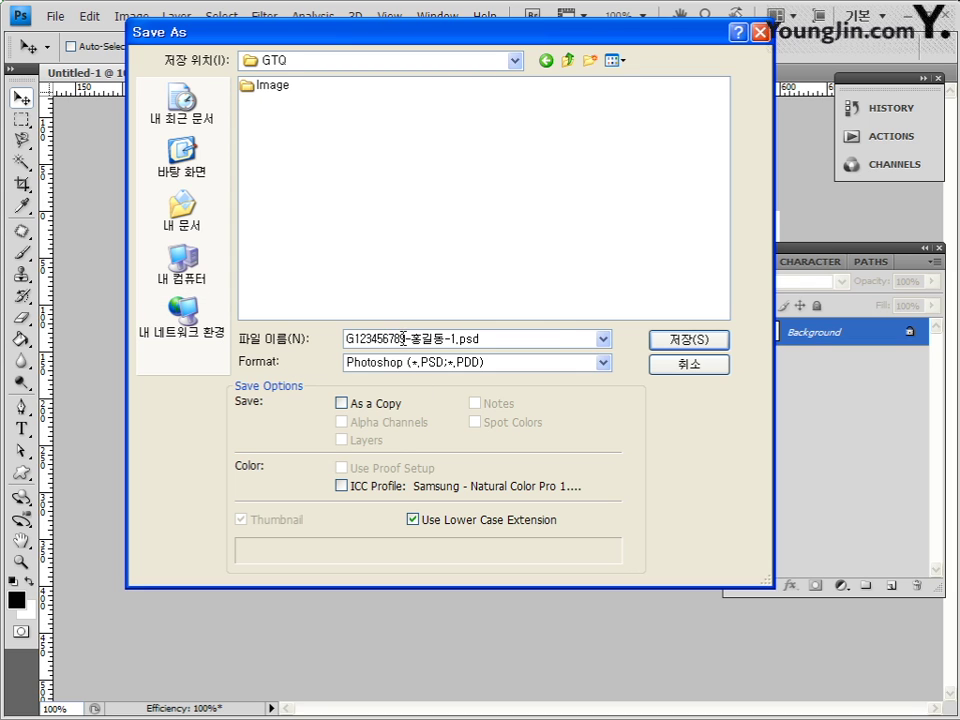
drag(404, 339, 345, 339)
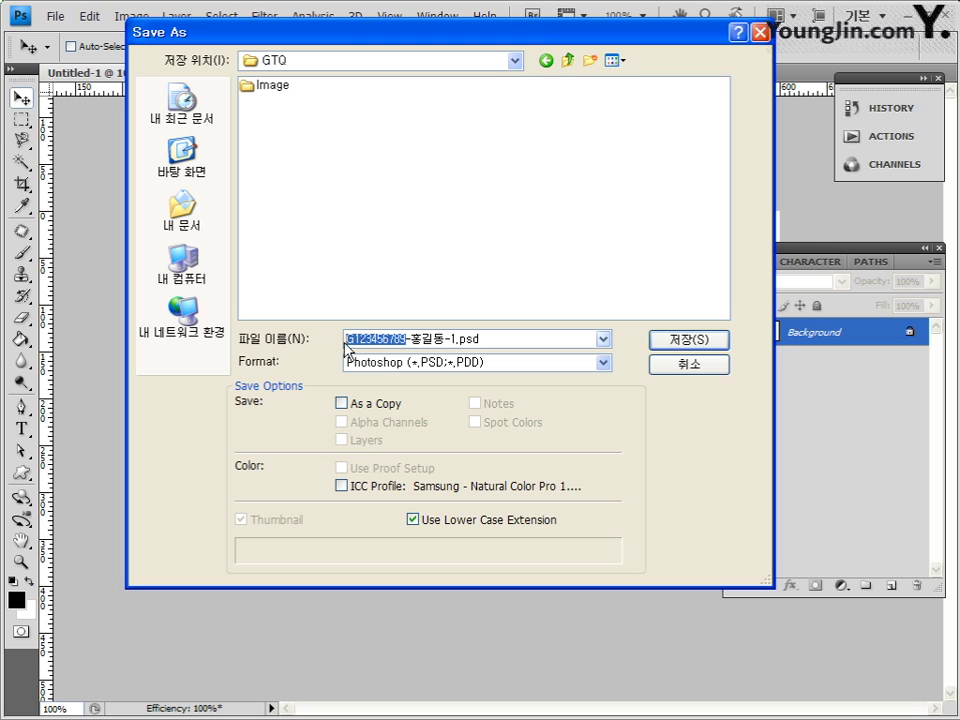
drag(410, 339, 455, 339)
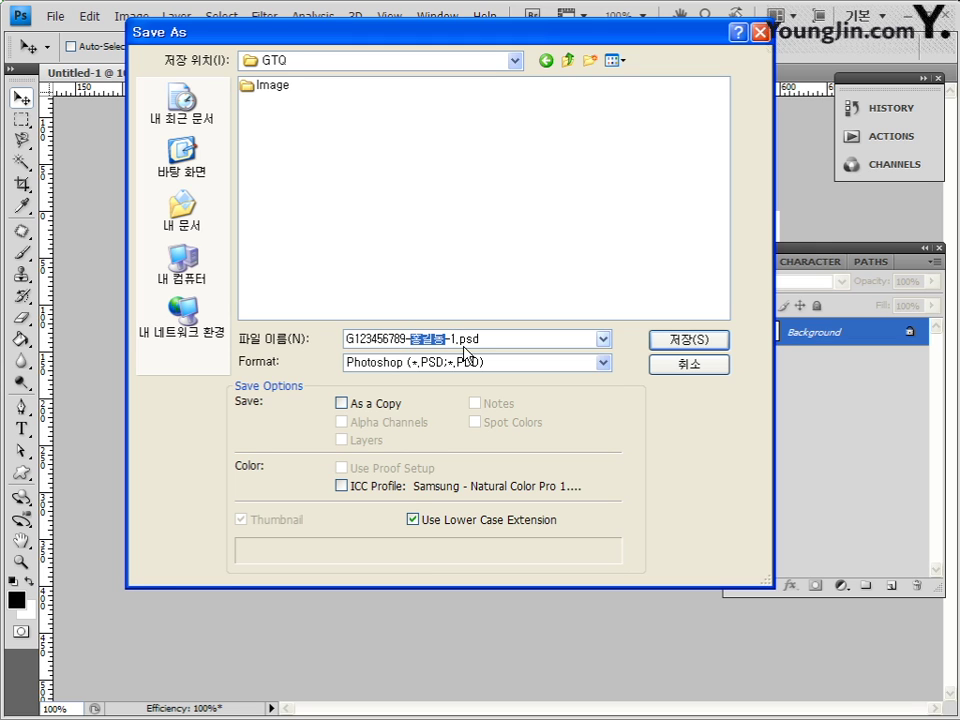
click(455, 339)
click(710, 350)
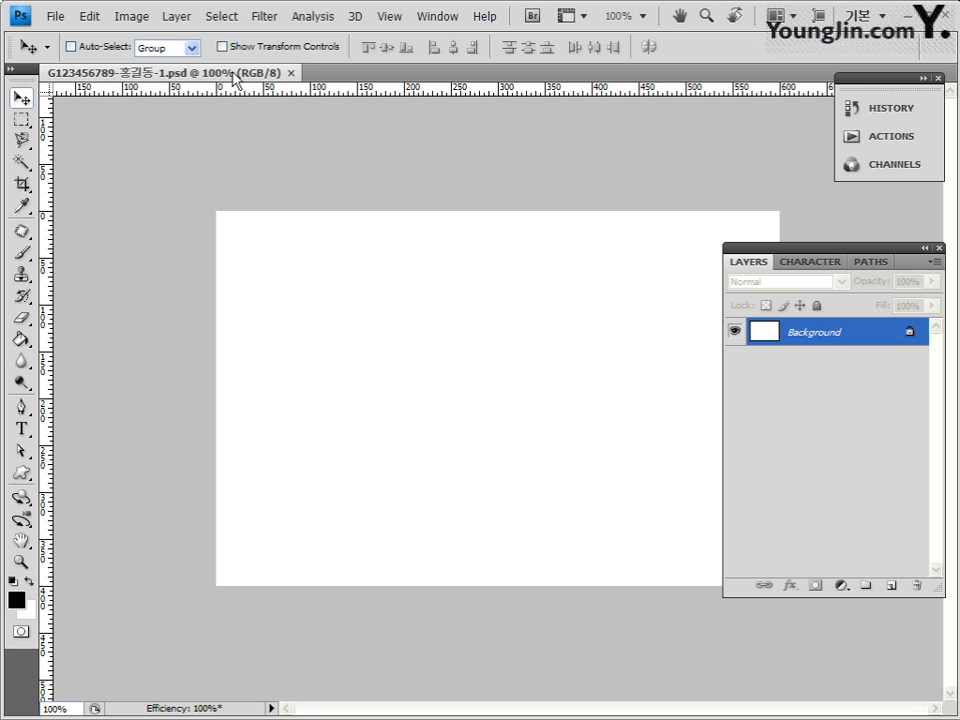
Step: Undock the saved document into its own floating window and place it in the upper part of the workspace
drag(233, 78, 270, 85)
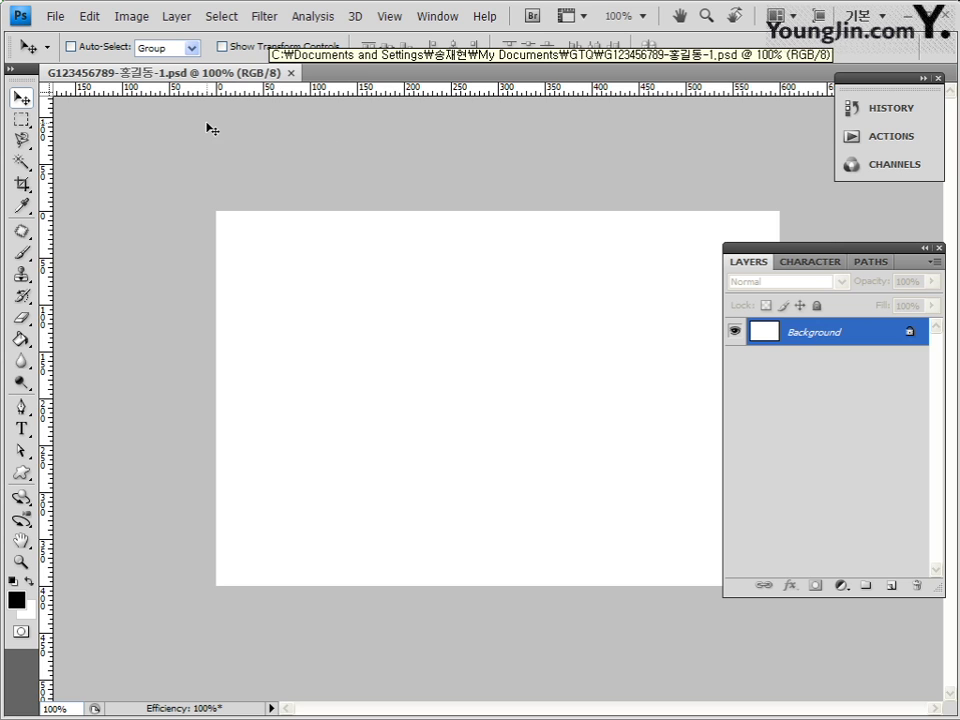
drag(105, 72, 150, 144)
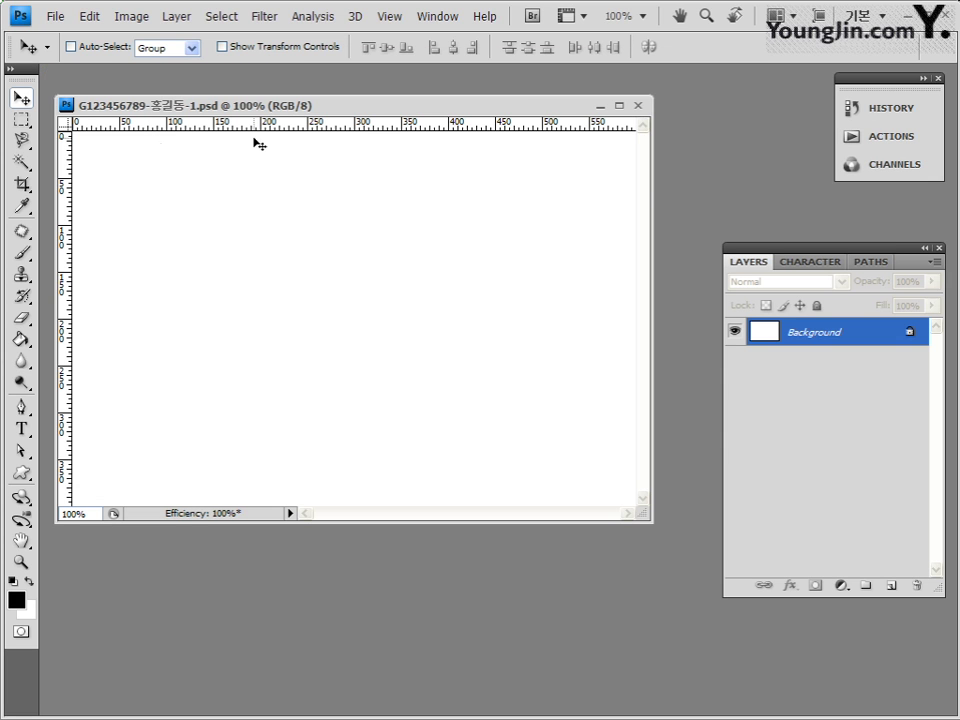
drag(529, 114, 531, 129)
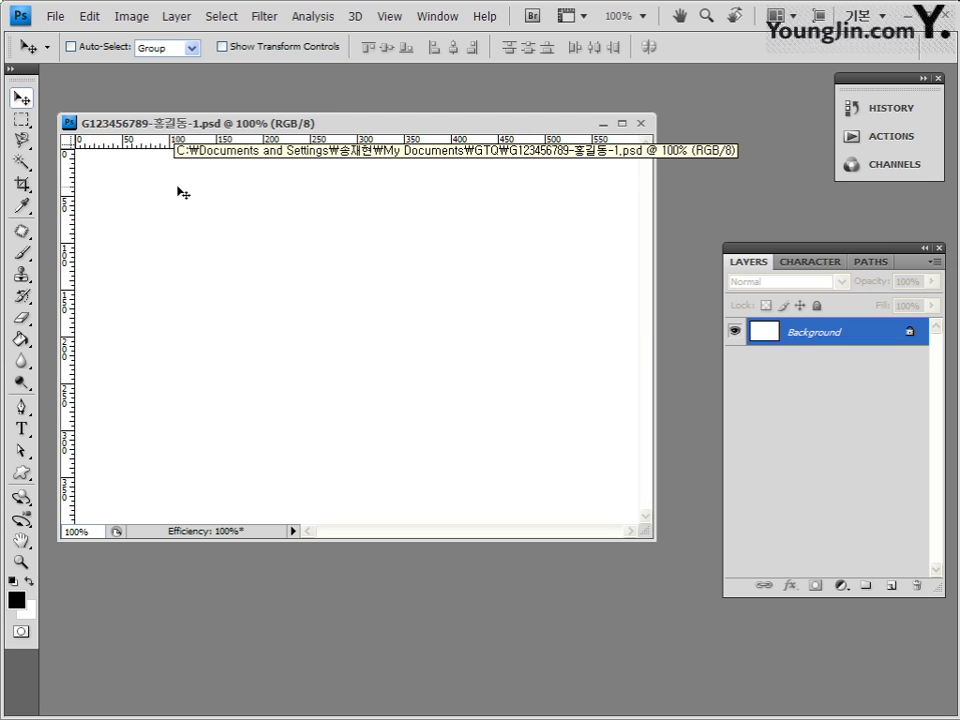
Step: Open the photo 3급-1.jpg from the Image folder inside GTQ
double_click(191, 97)
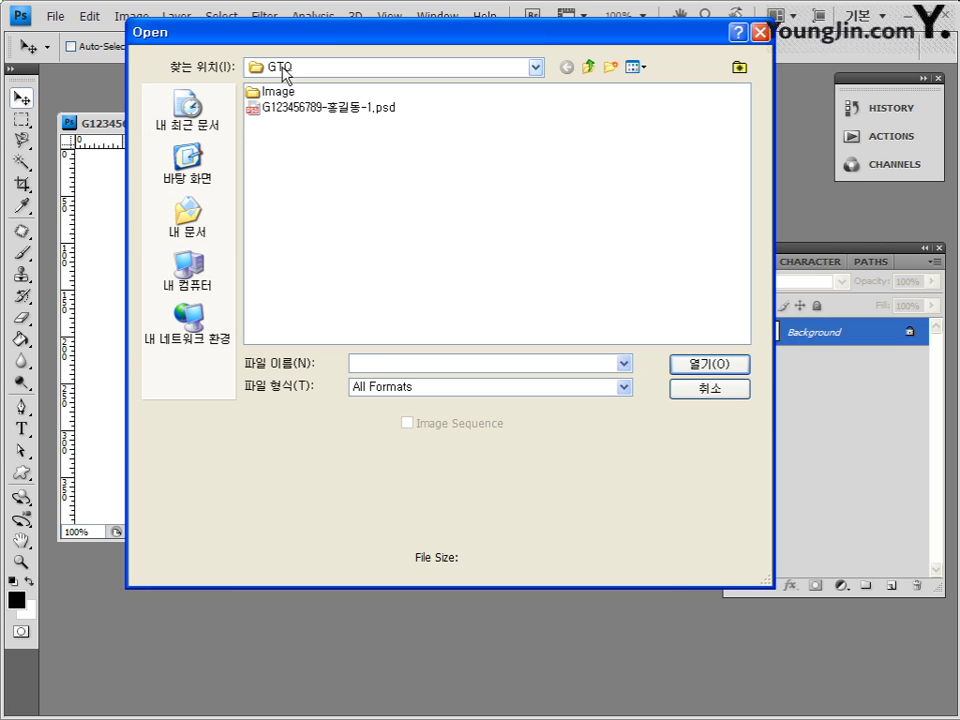
double_click(287, 95)
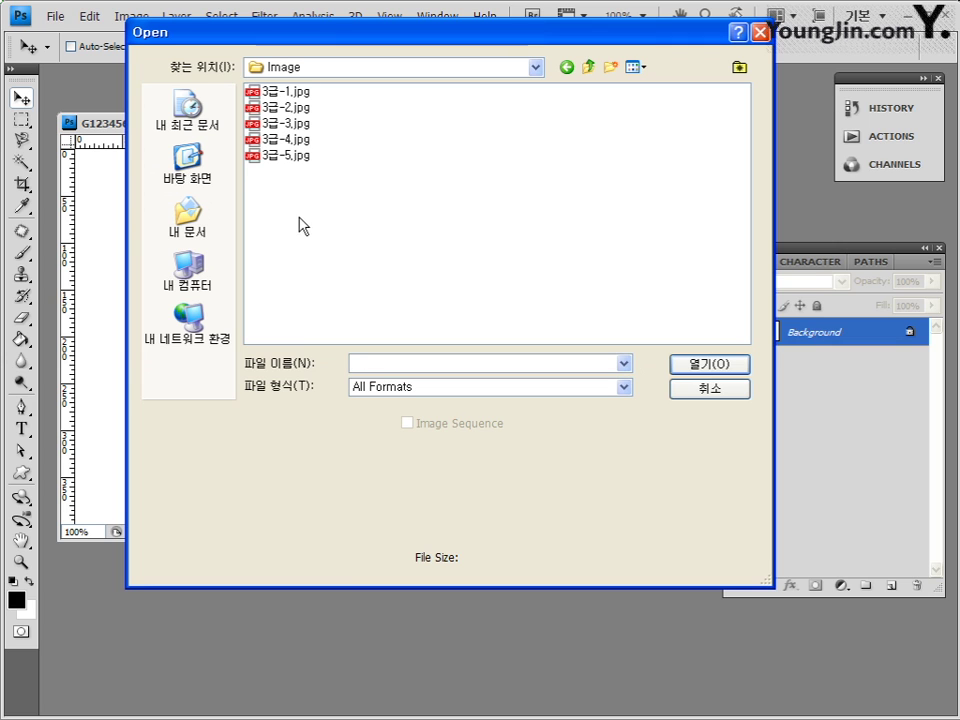
mouse_move(298, 100)
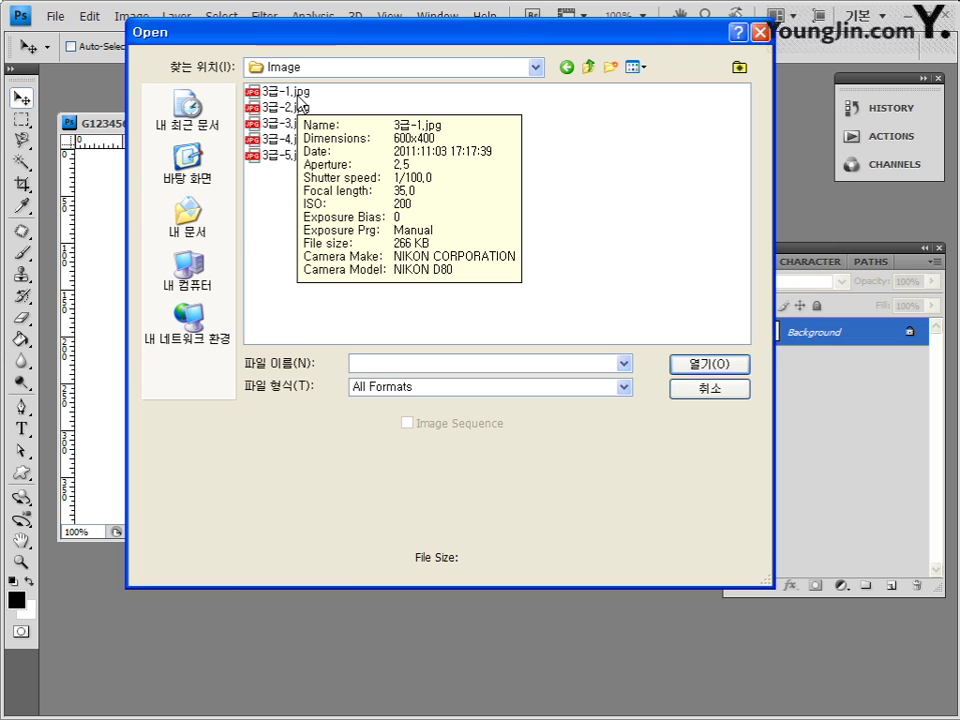
double_click(290, 92)
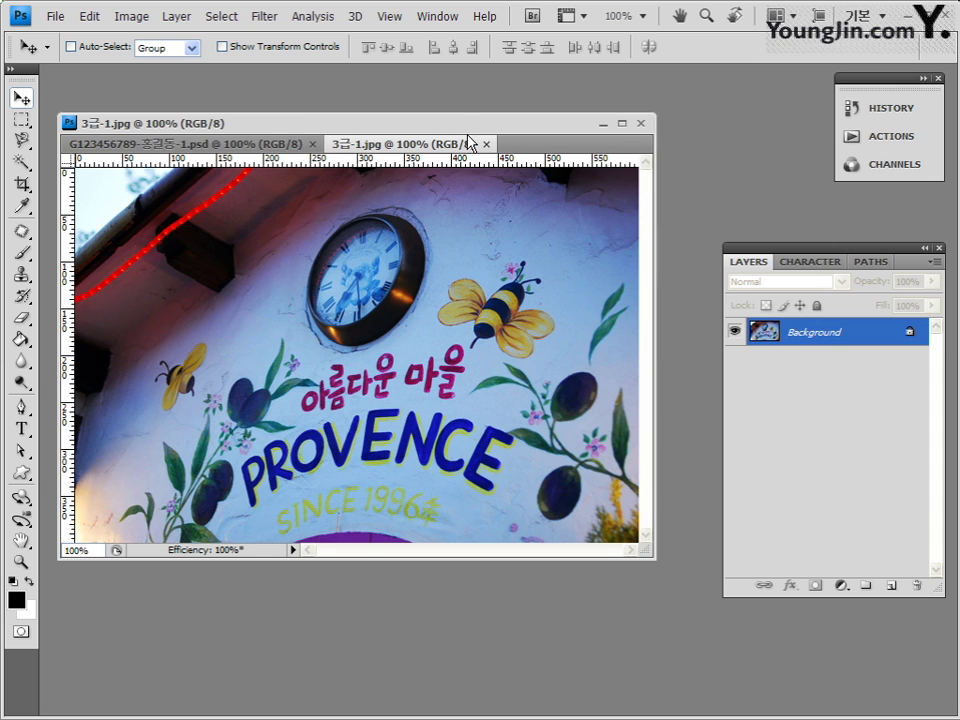
Step: Separate 3급-1.jpg into its own window and copy the photo into the PSD document as a layer filling the canvas
drag(452, 117, 444, 101)
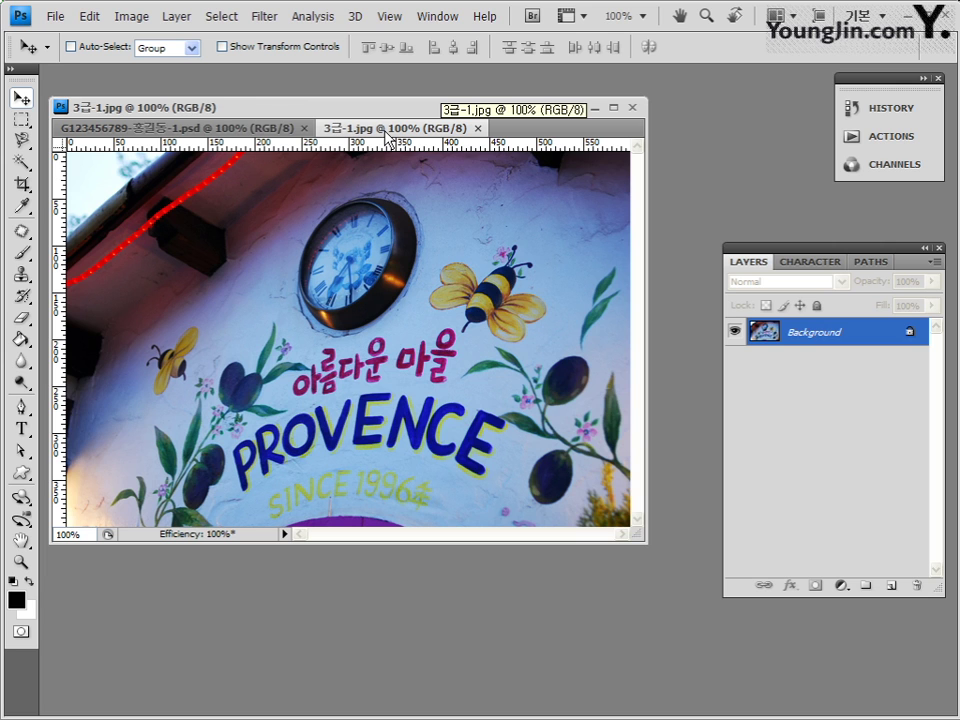
drag(390, 128, 497, 242)
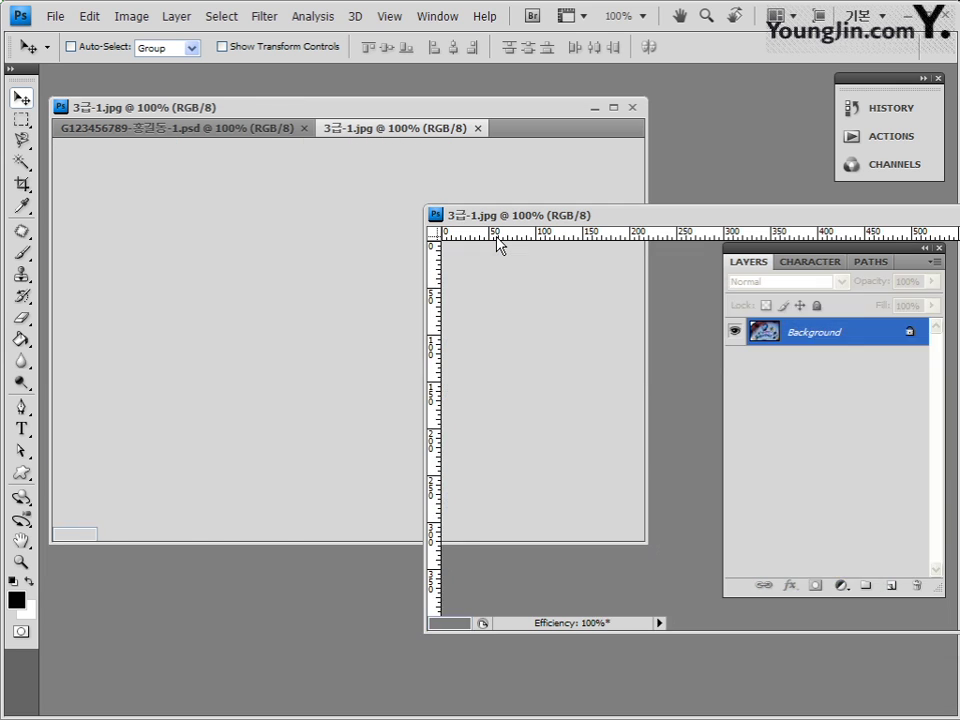
drag(679, 224, 529, 214)
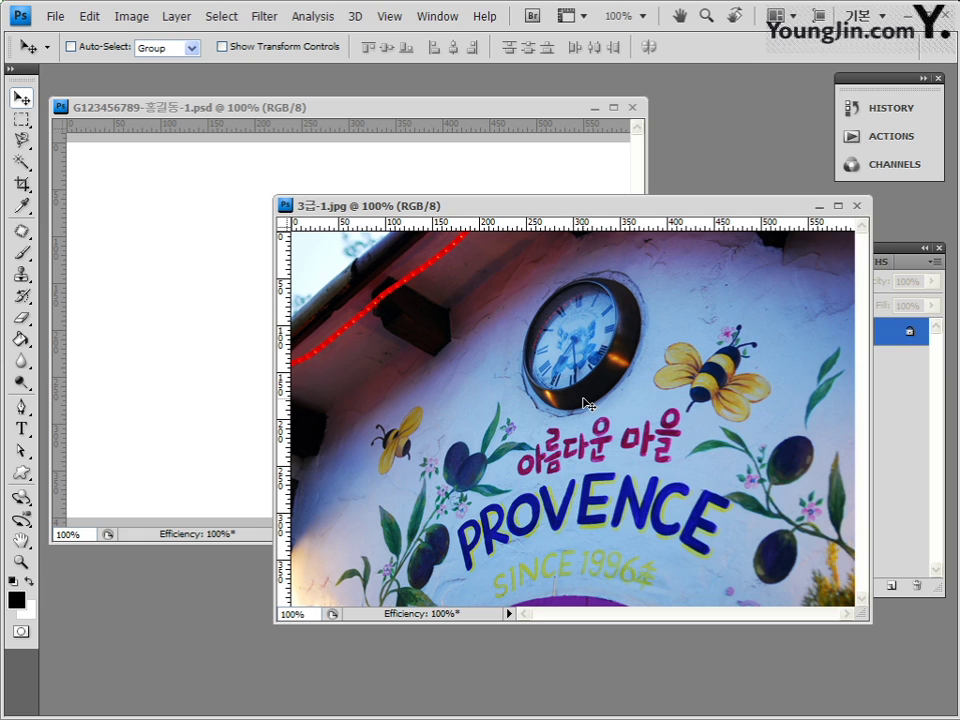
drag(587, 404, 152, 207)
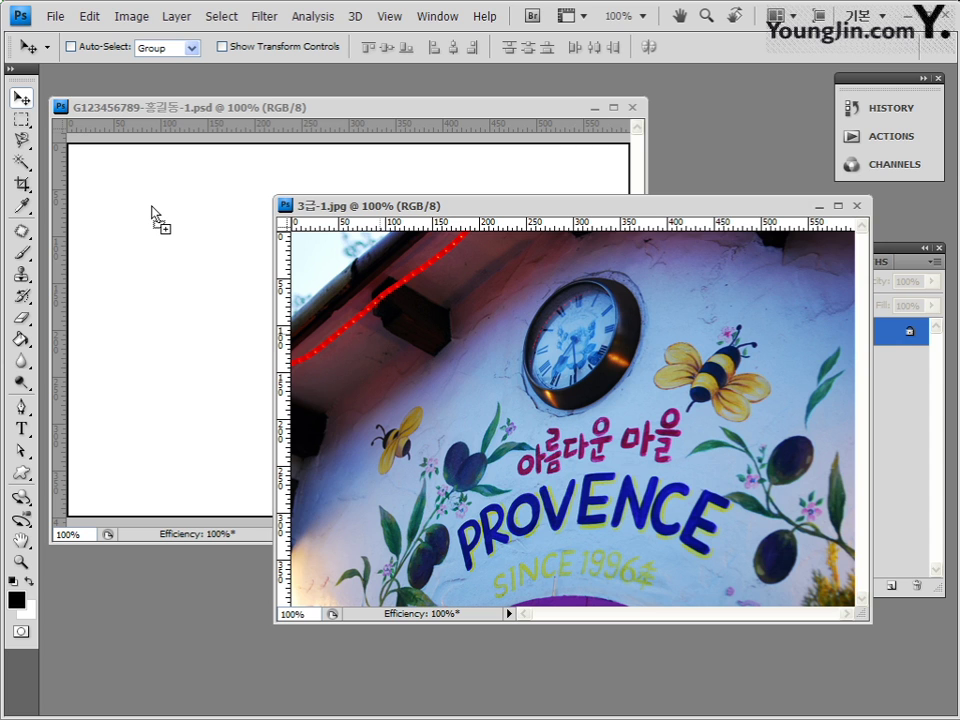
drag(152, 213, 152, 210)
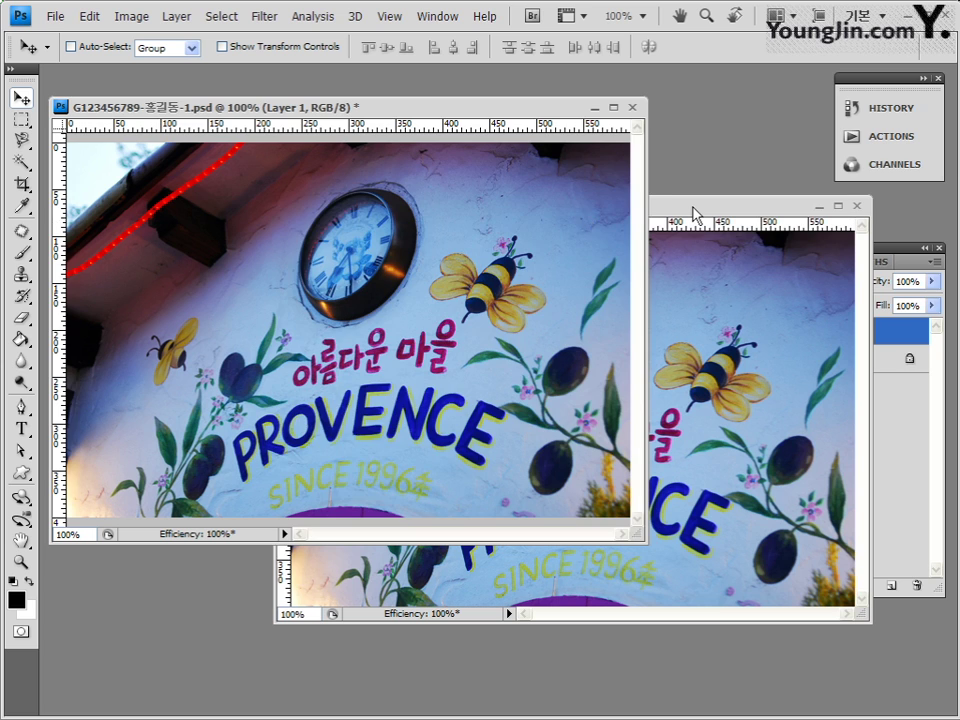
Step: Close 3급-1.jpg and enlarge the PSD document's window so a margin surrounds the canvas
drag(694, 214, 657, 148)
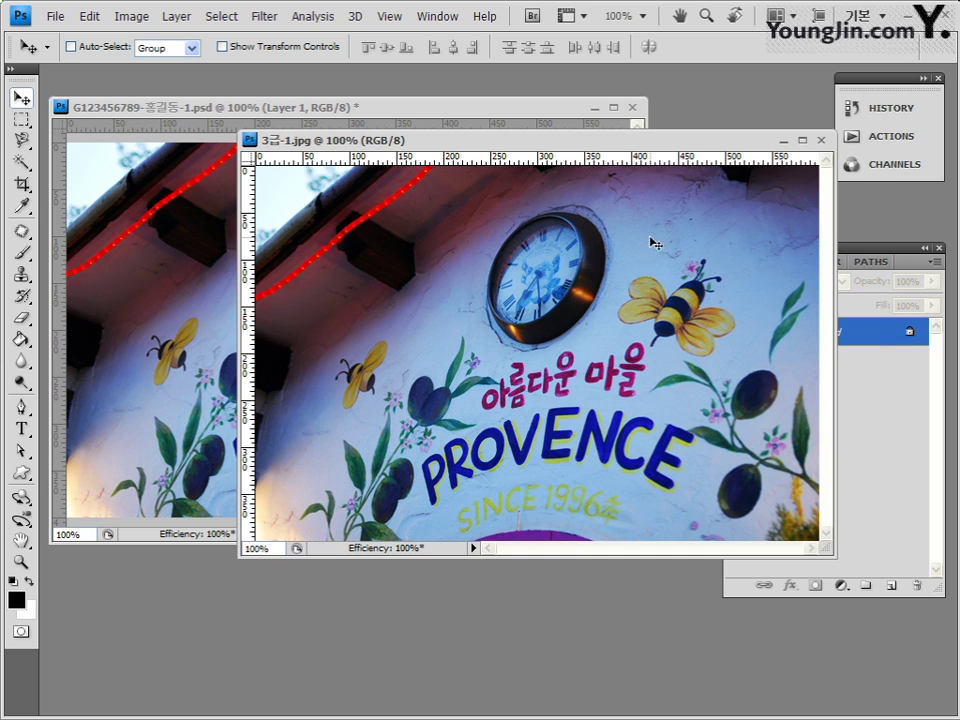
click(822, 145)
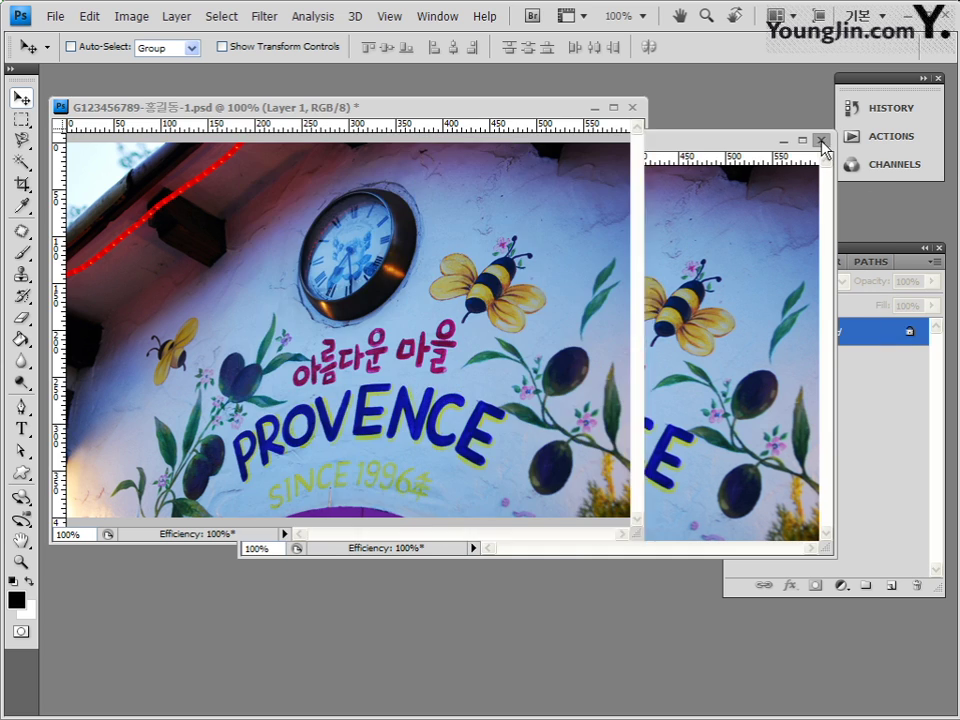
mouse_move(534, 111)
mouse_down()
mouse_move(564, 107)
mouse_move(548, 103)
mouse_up()
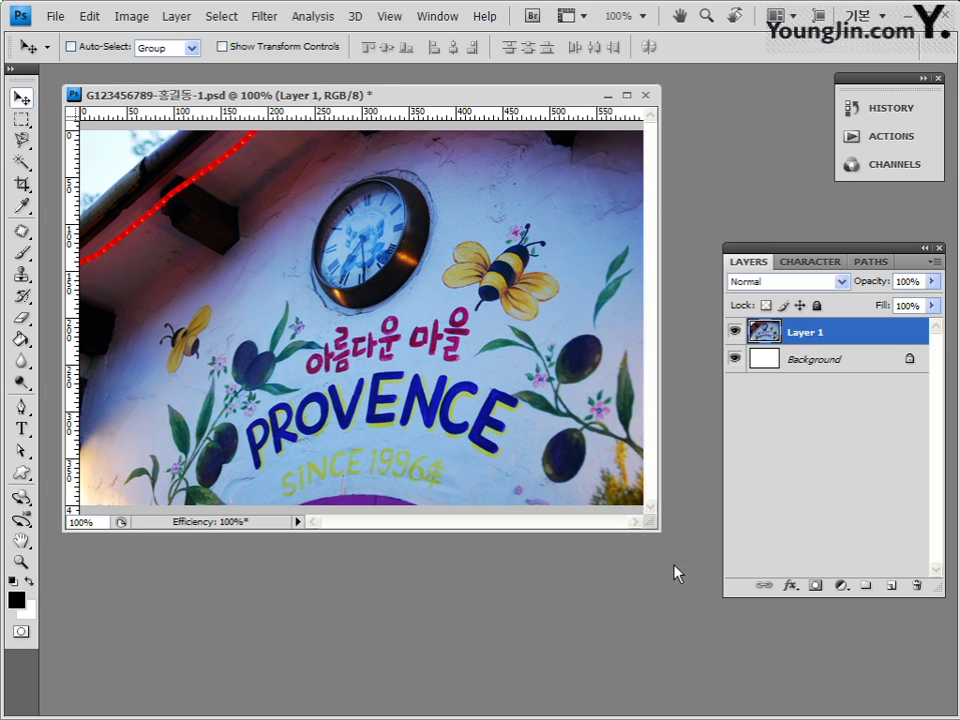
drag(659, 528, 690, 560)
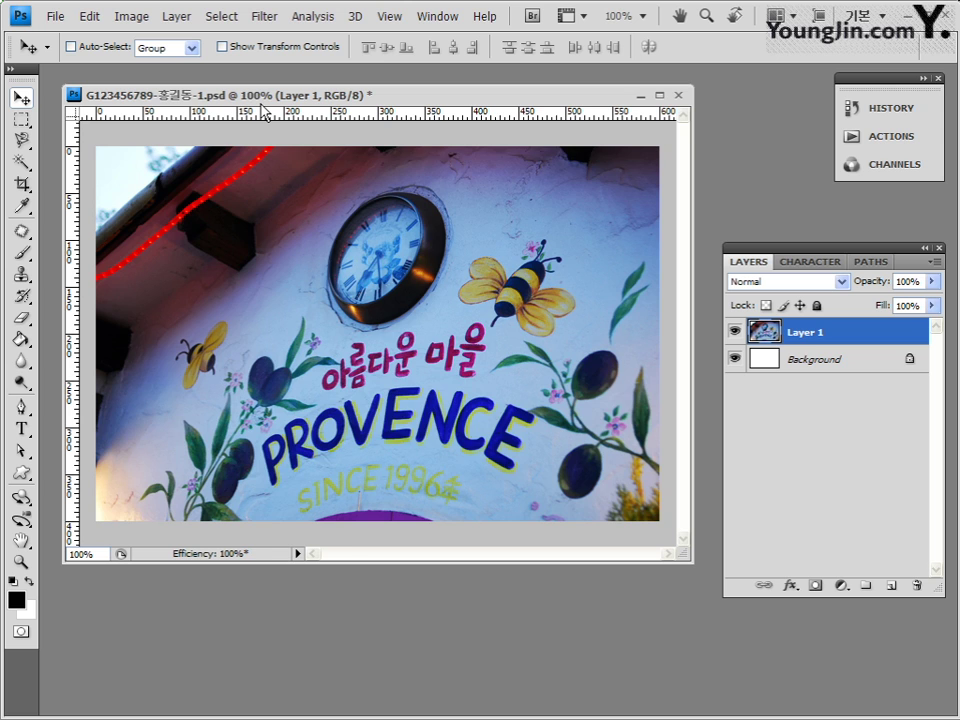
Step: Examine the placed photo magnified to 300% and reduced to 50%, and return the view to 100%
key(ctrl+plus)
key(ctrl+plus)
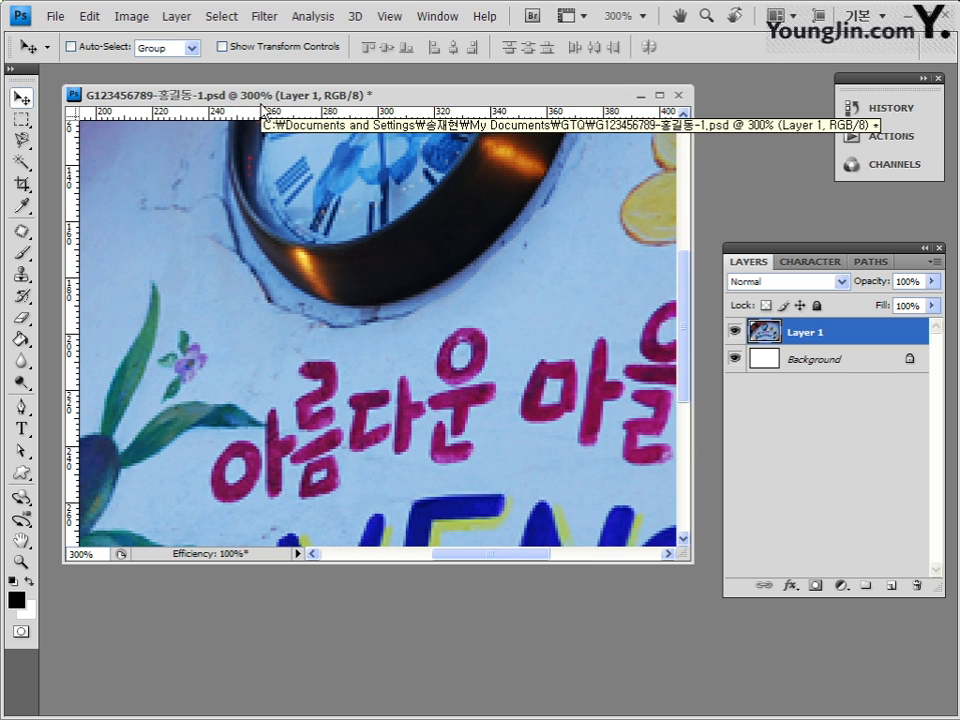
key(ctrl+minus)
key(ctrl+minus)
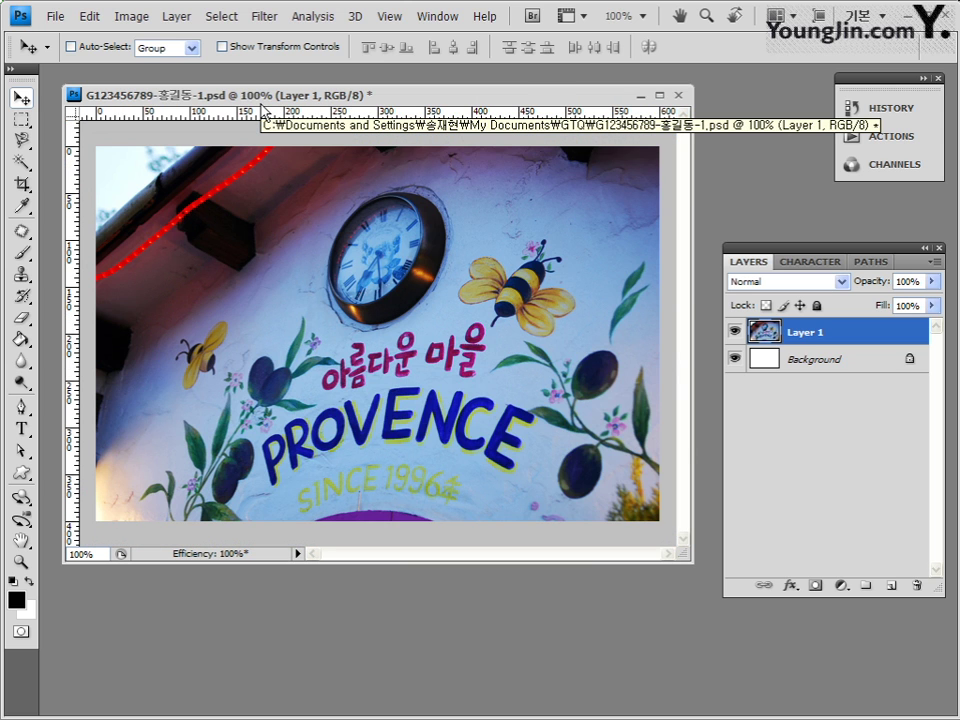
key(ctrl+minus)
key(ctrl+minus)
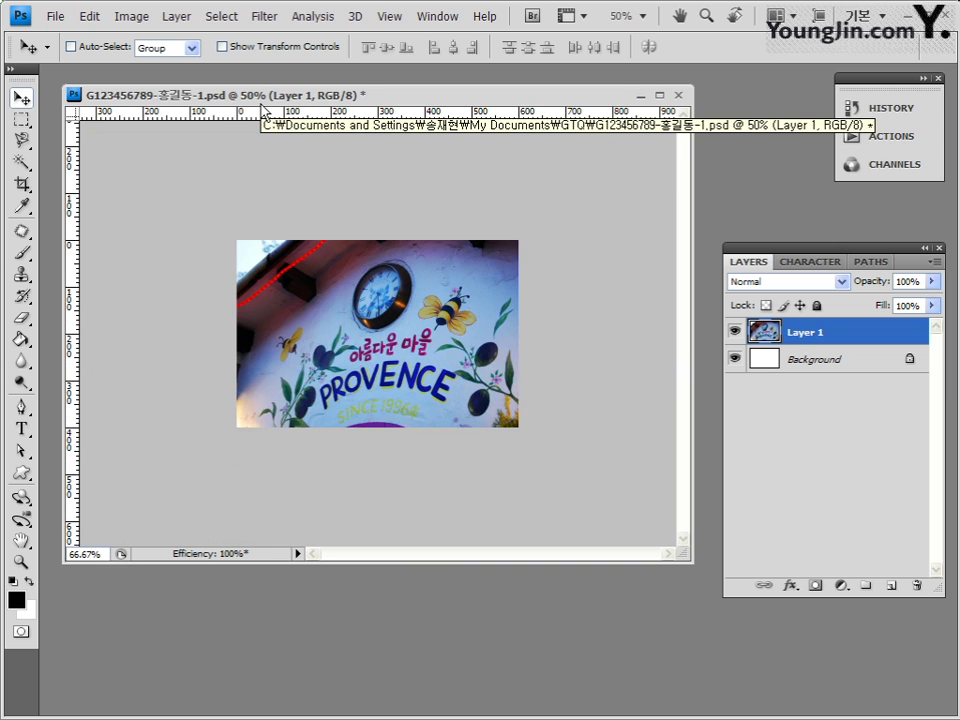
key(ctrl+plus)
key(ctrl+plus)
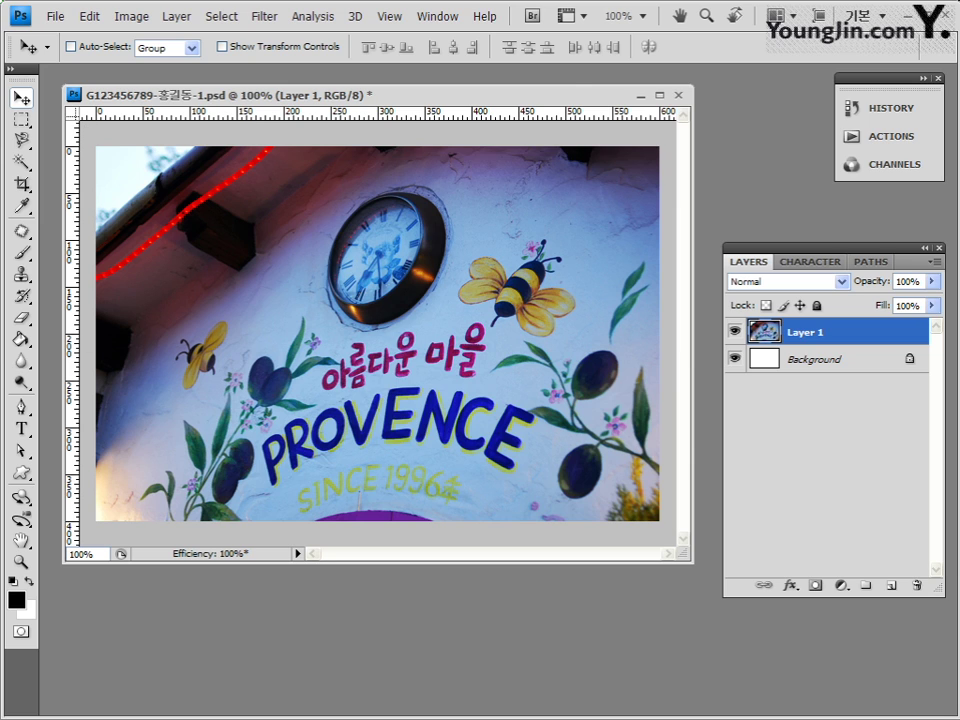
click(398, 22)
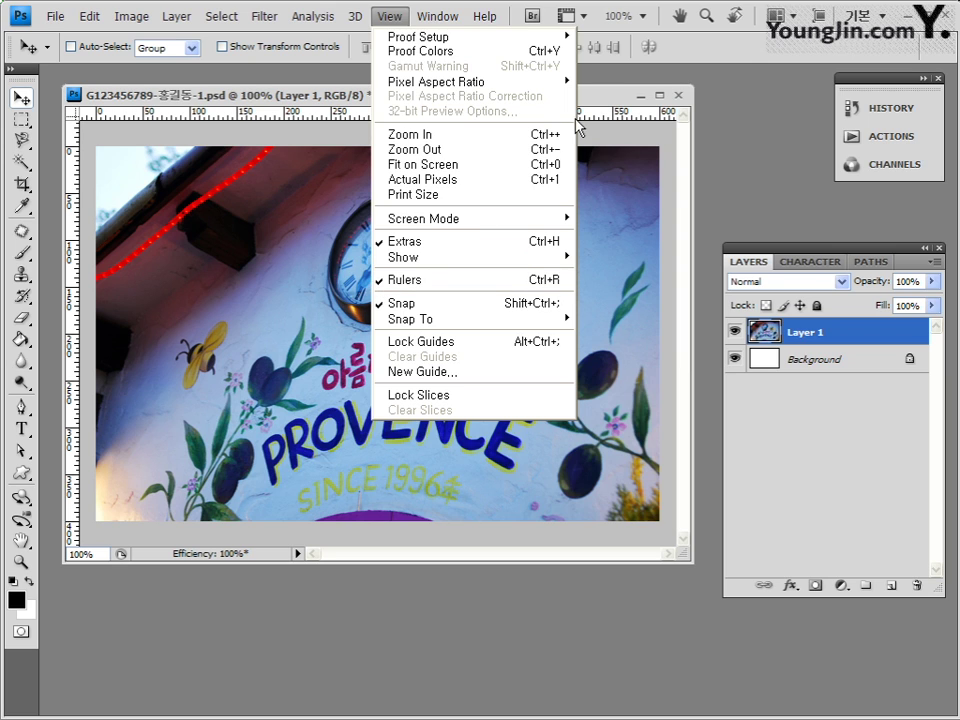
click(598, 95)
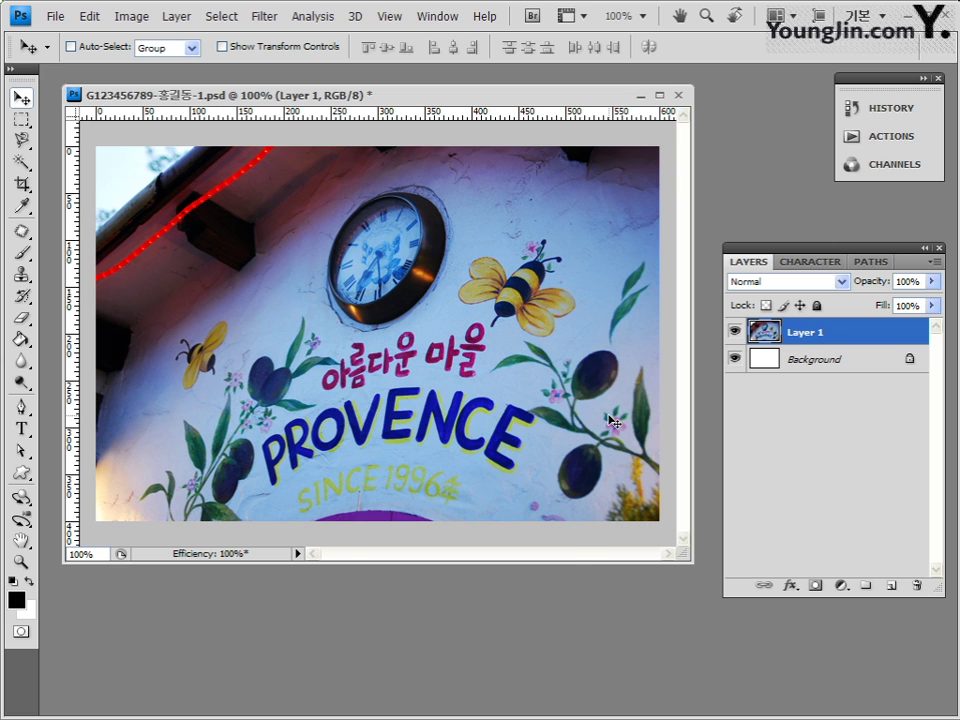
Step: Select the large bee's wings and striped body with the Magnetic Lasso at a frequency of 90, leaving out the dark head and tail
key(ctrl+plus)
key(ctrl+plus)
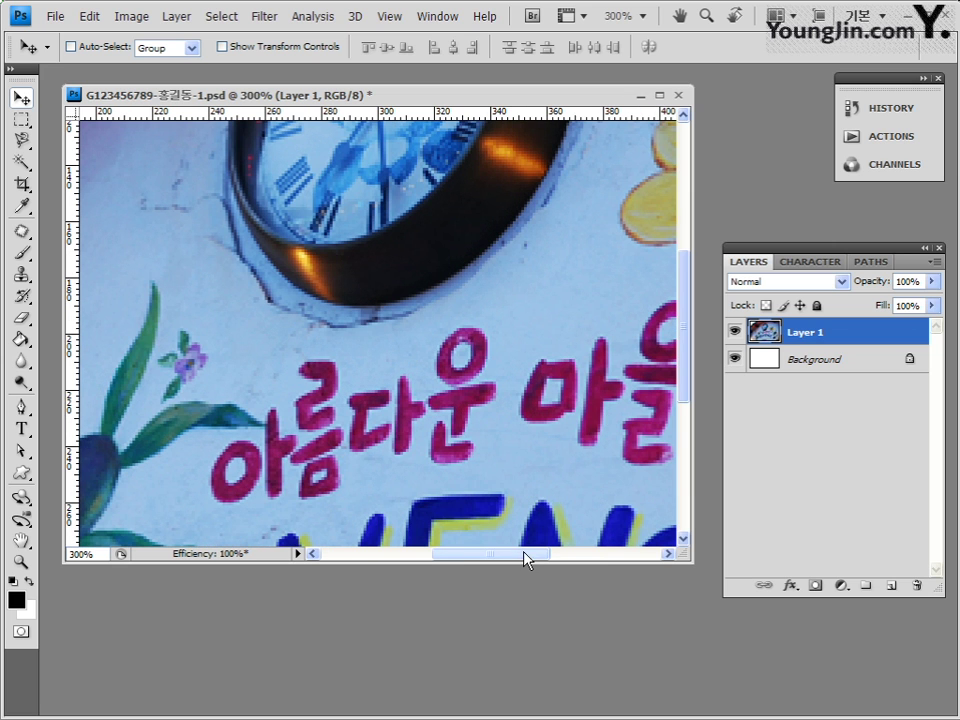
drag(525, 554, 583, 554)
scroll(690, 285, up, 4)
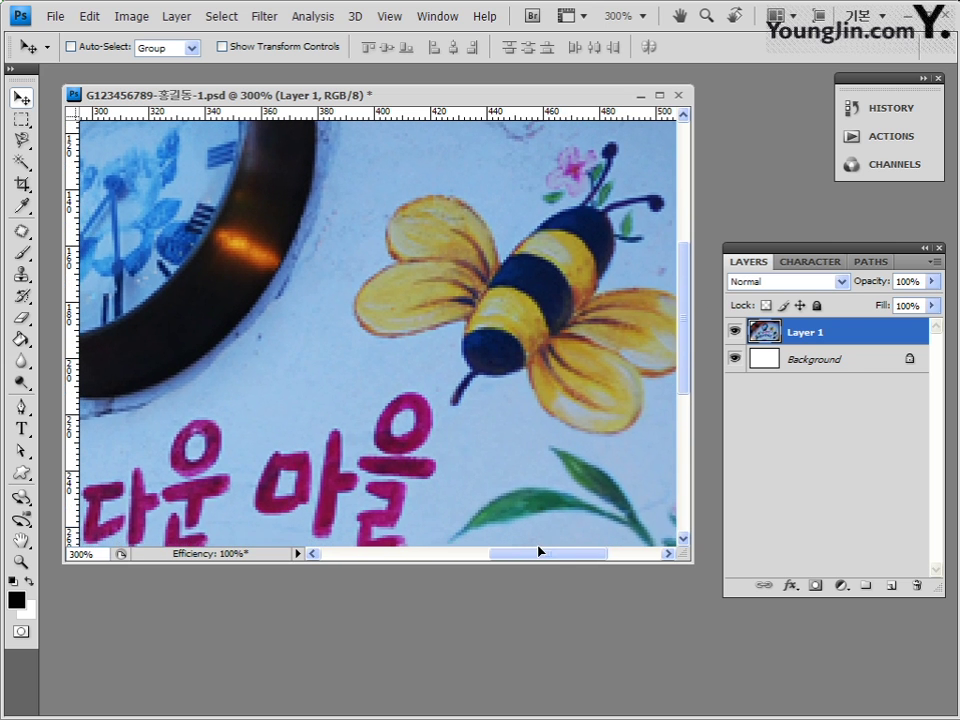
drag(536, 552, 561, 553)
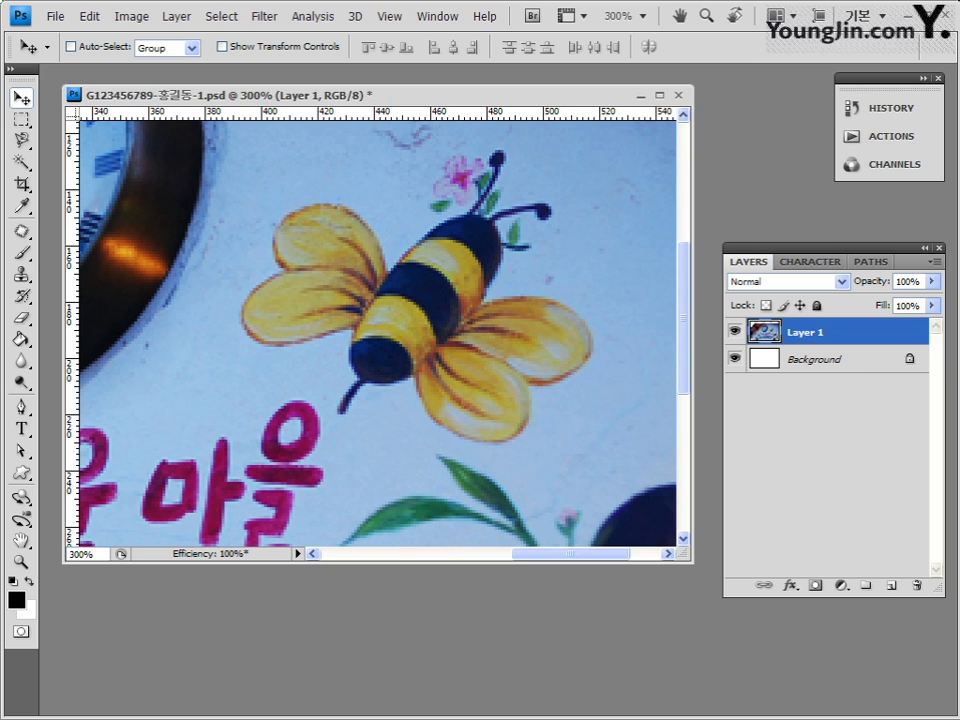
click(24, 143)
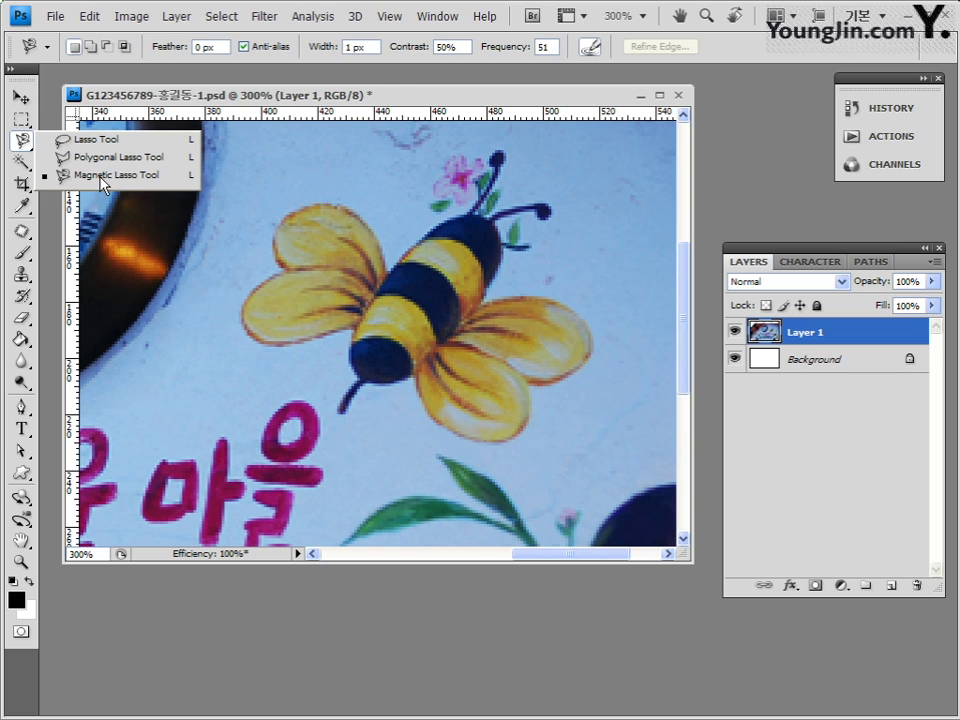
click(24, 143)
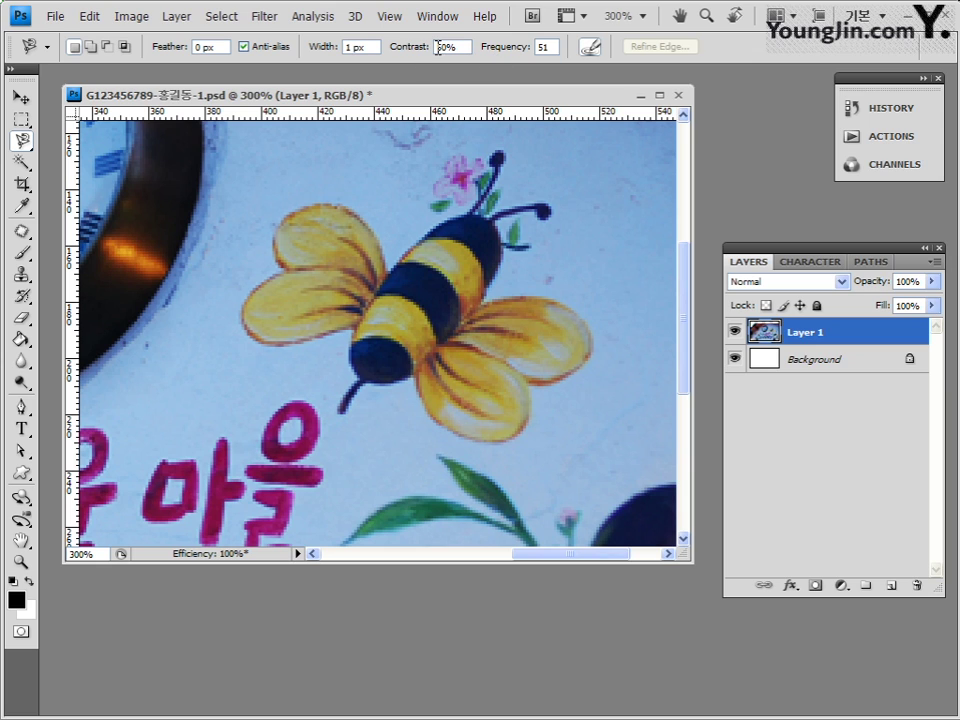
double_click(553, 47)
text(90)
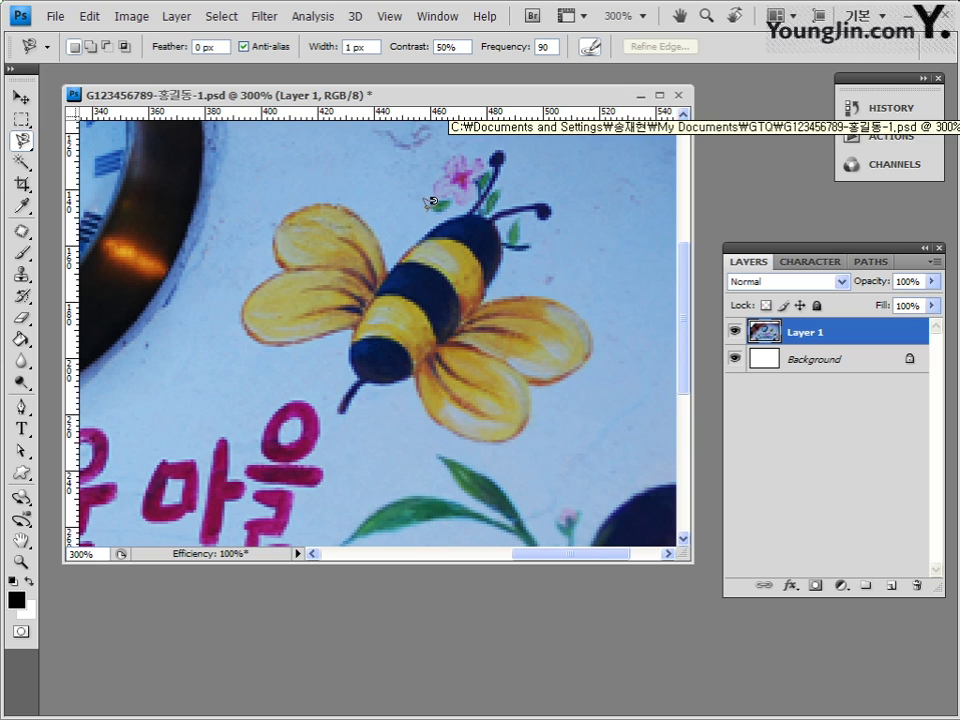
click(388, 267)
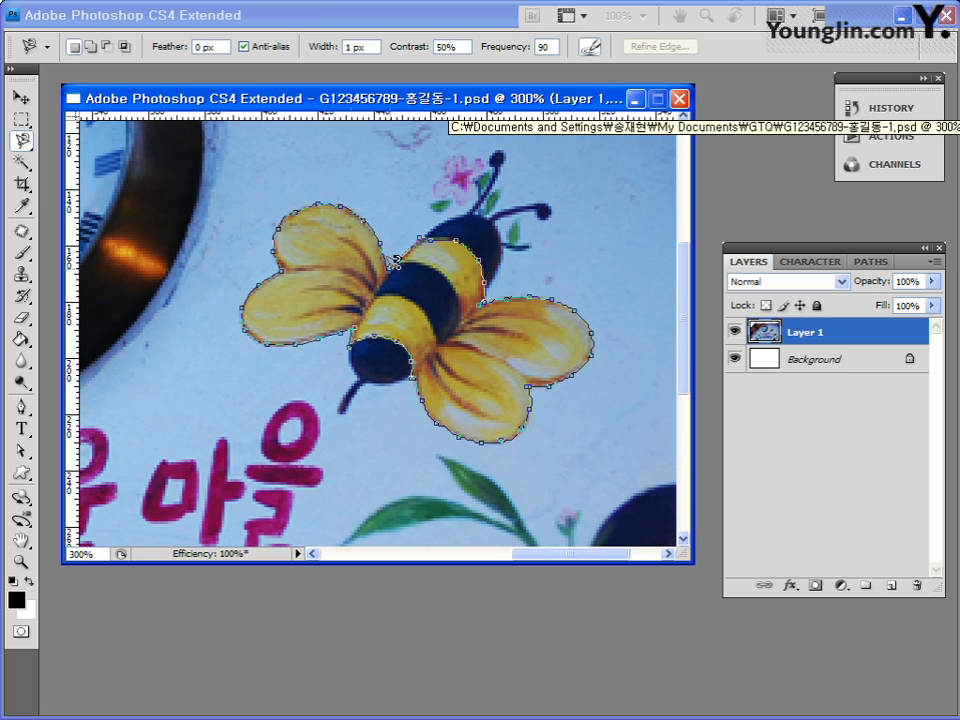
click(395, 261)
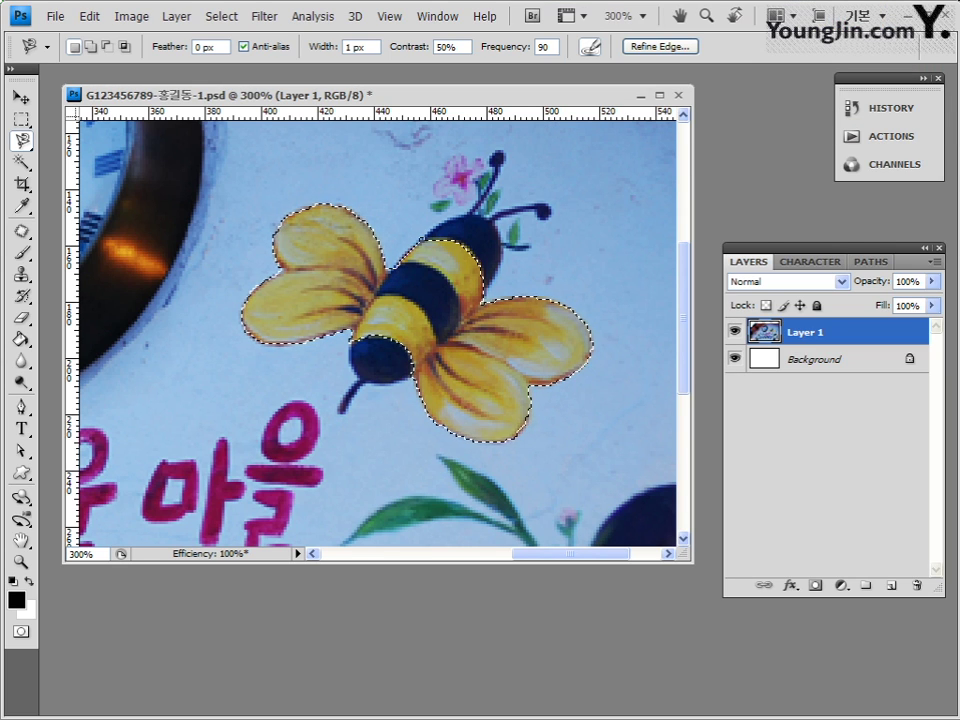
Step: Restore the bee selection after clearing it and subtract the dark middle stripe of the body from it
key(ctrl+d)
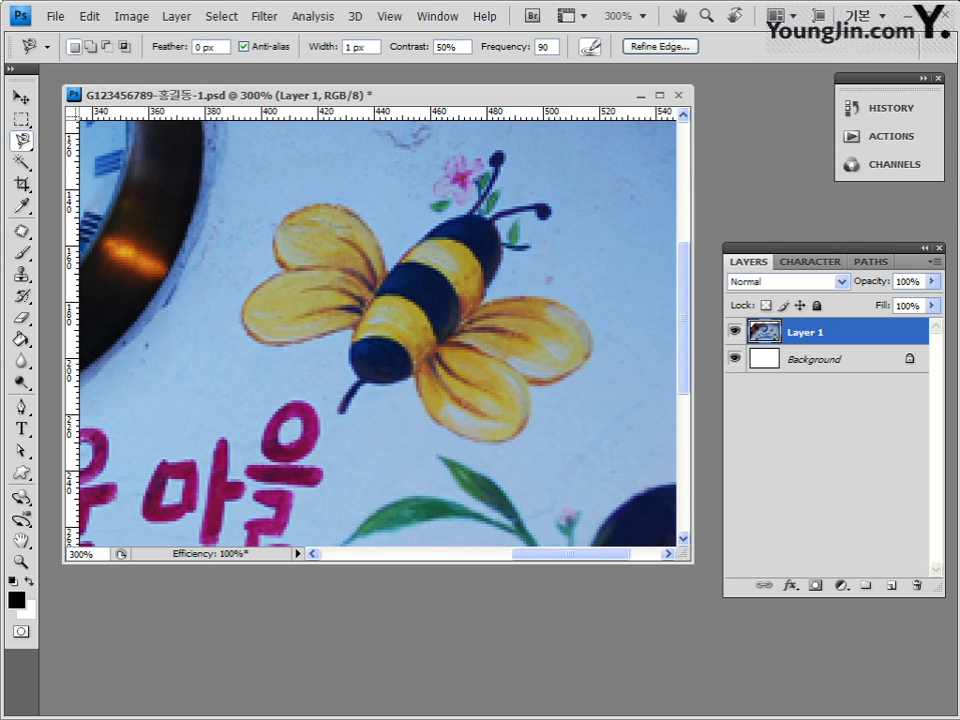
key(ctrl+z)
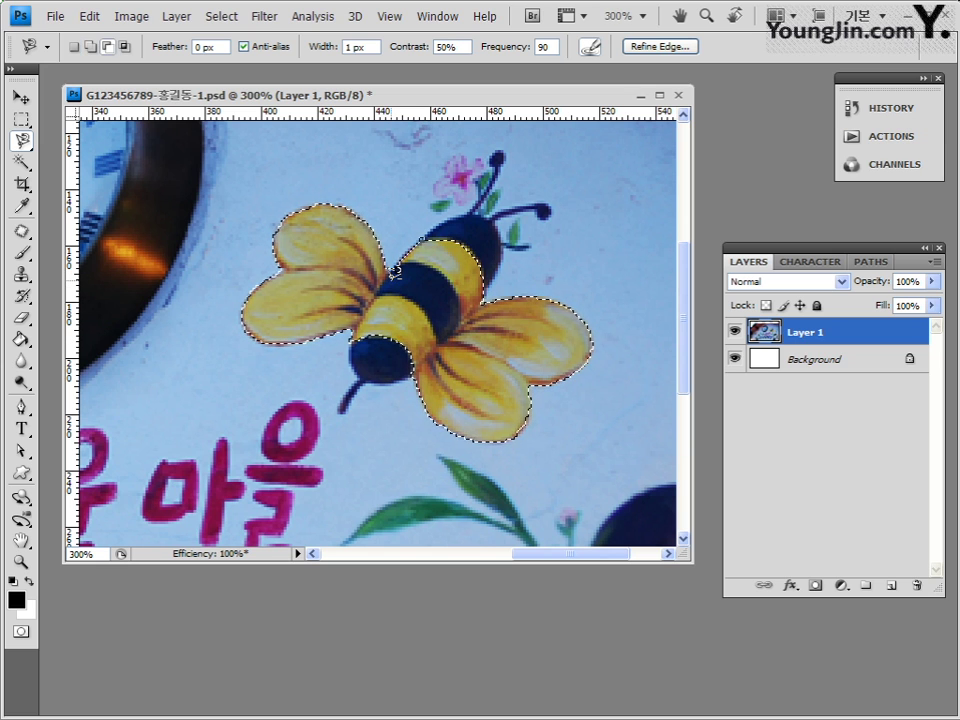
key(alt)
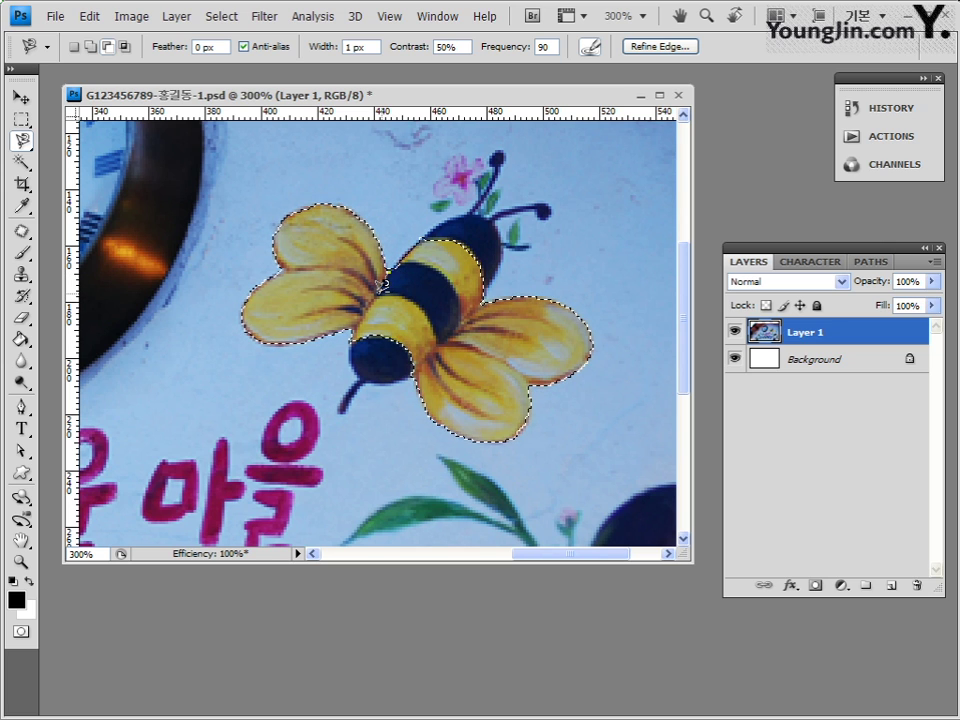
click(377, 290)
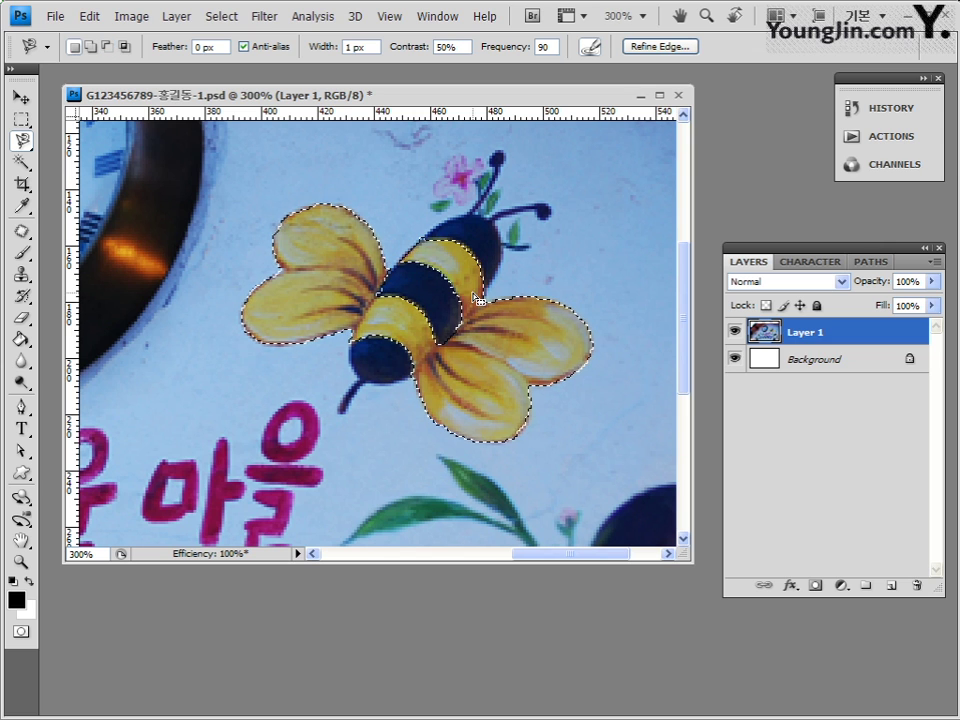
double_click(394, 262)
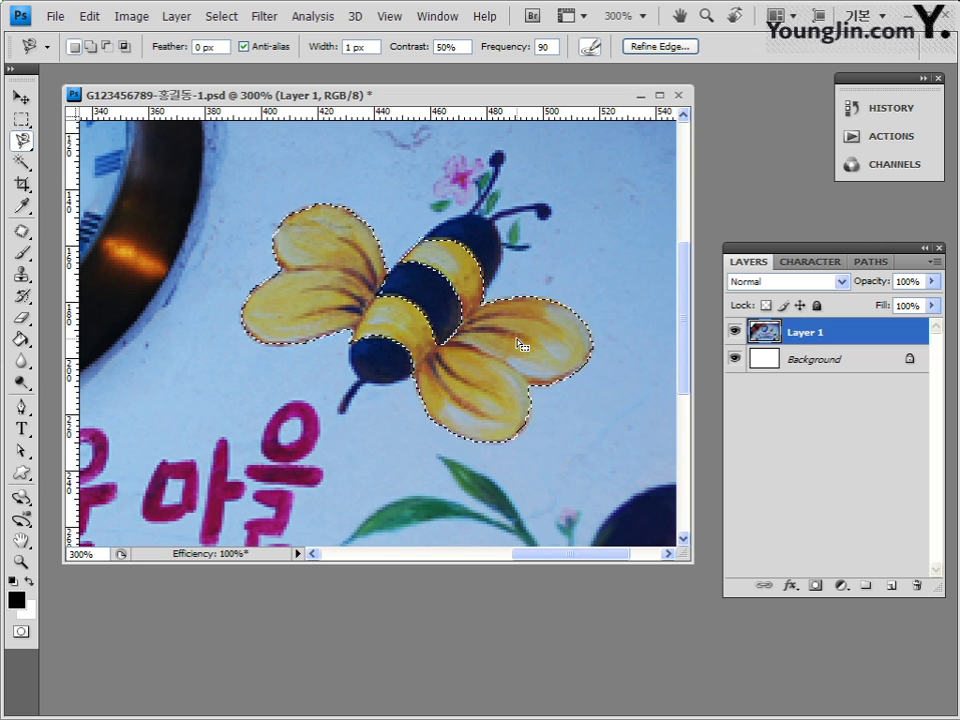
click(418, 268)
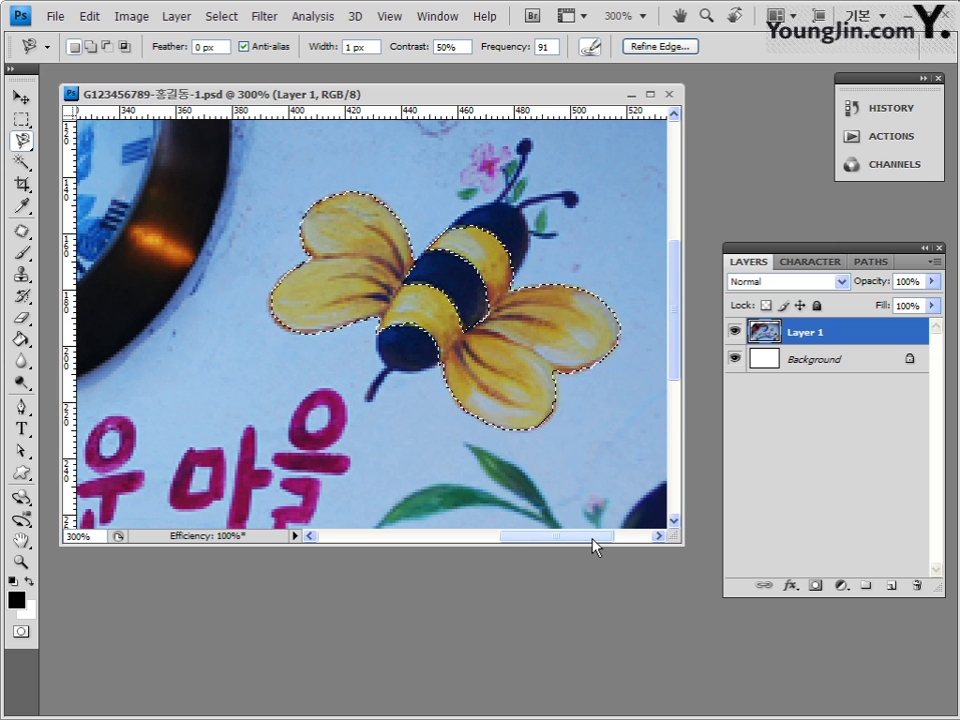
Step: Recolor the selected yellow bee parts with a Hue/Saturation adjustment layer at hue 85, and compare the image with and without it
click(843, 586)
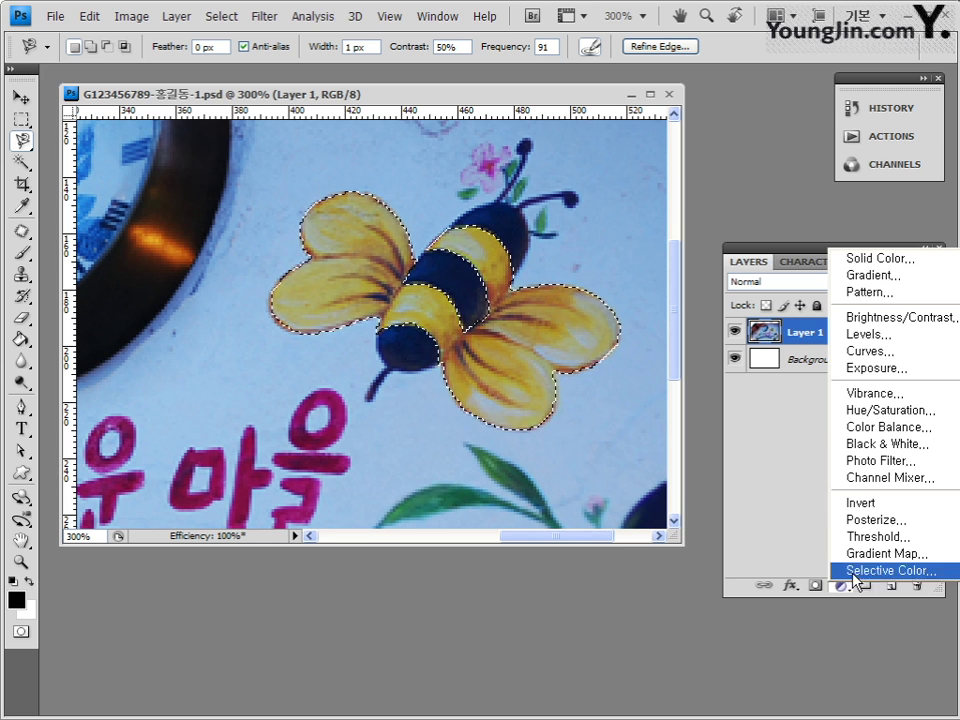
click(898, 416)
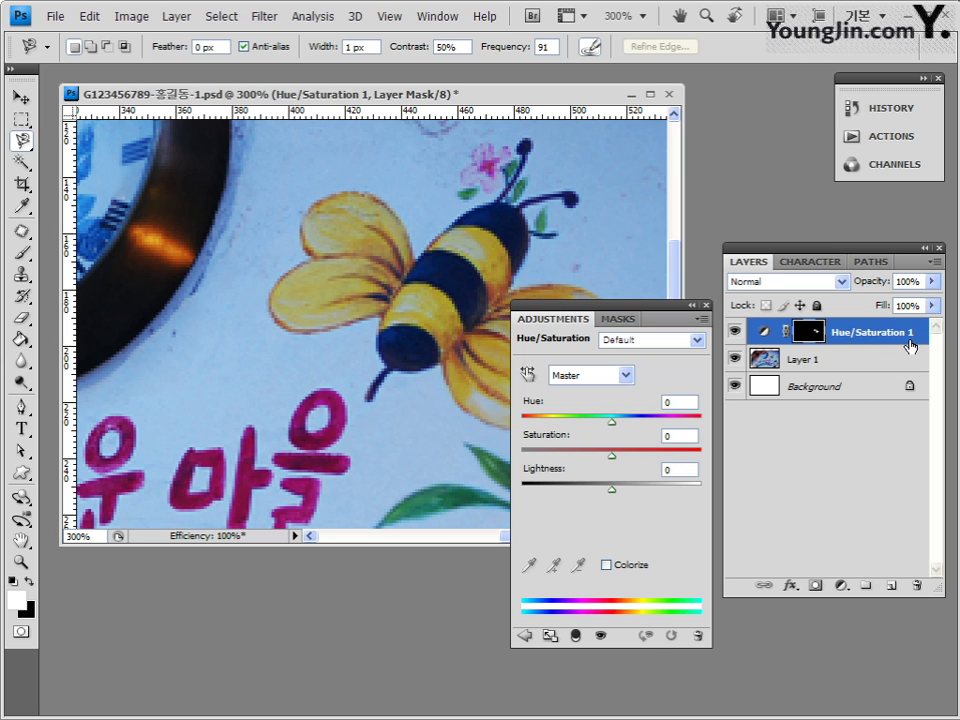
drag(640, 313, 645, 211)
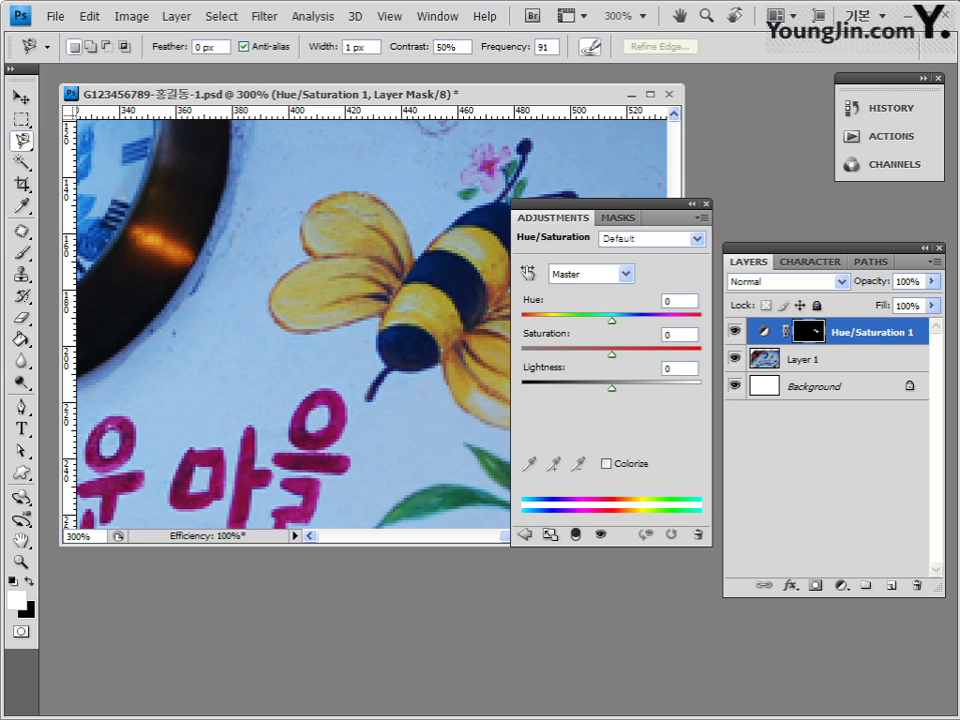
click(667, 301)
text(85)
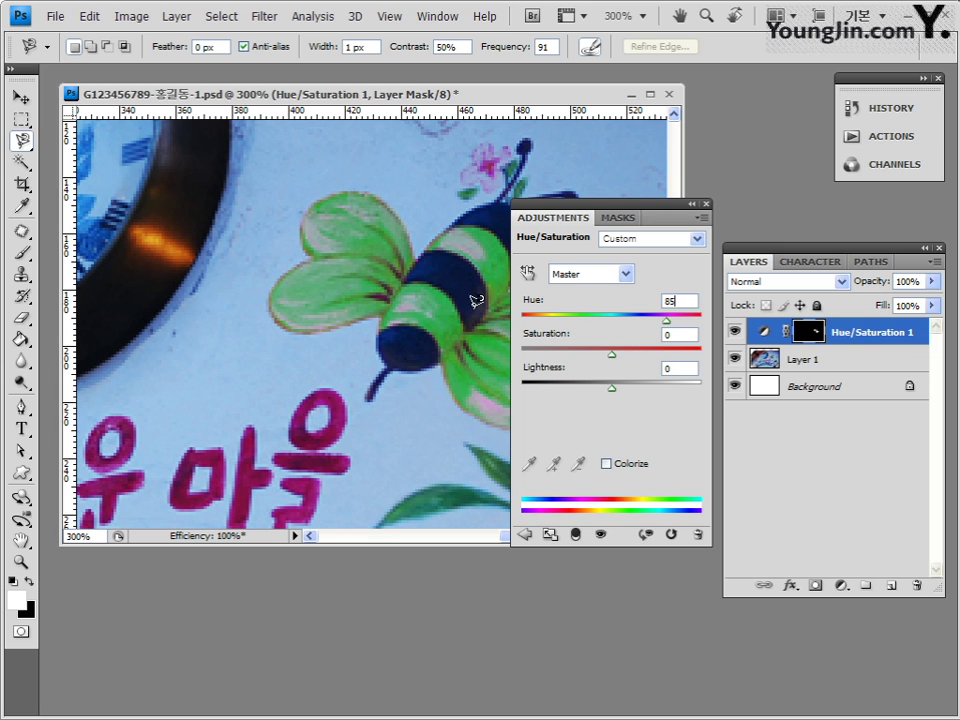
click(736, 332)
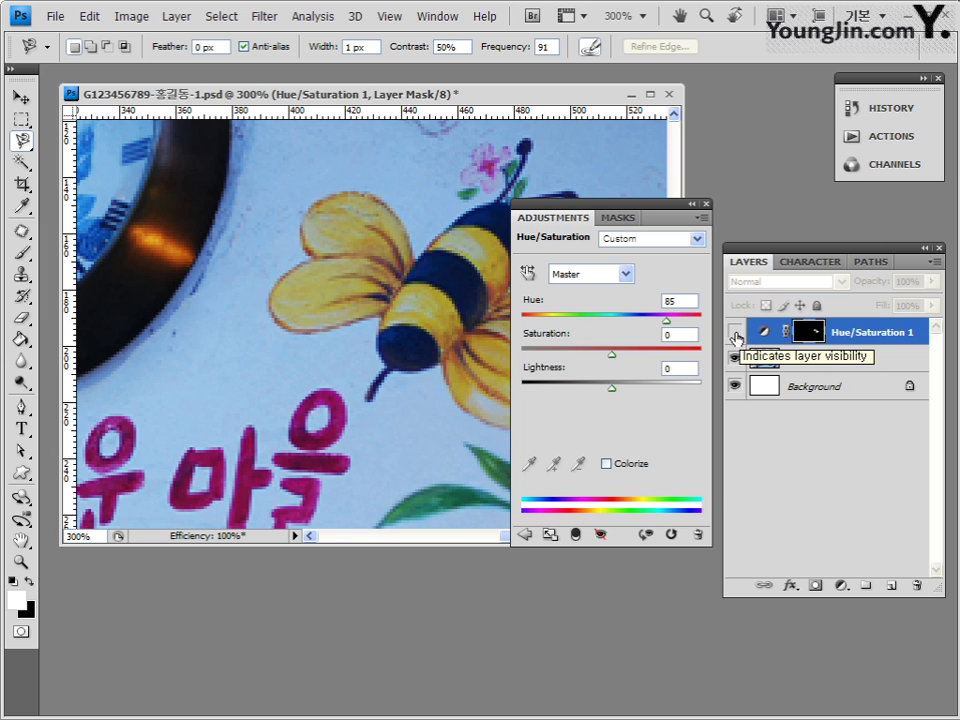
click(736, 332)
drag(640, 209, 677, 212)
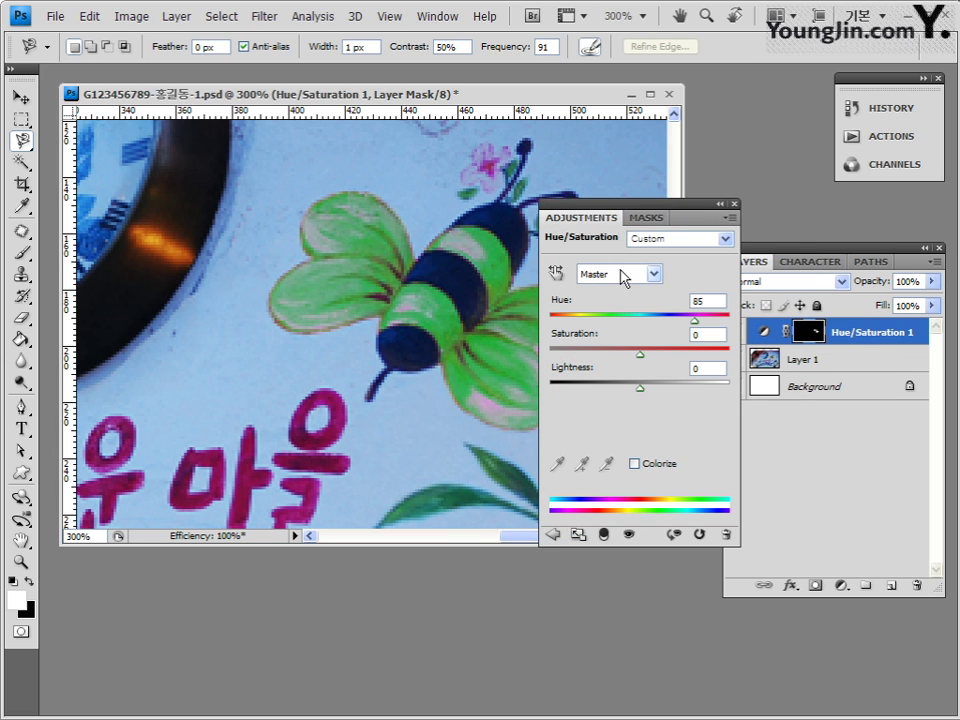
click(735, 204)
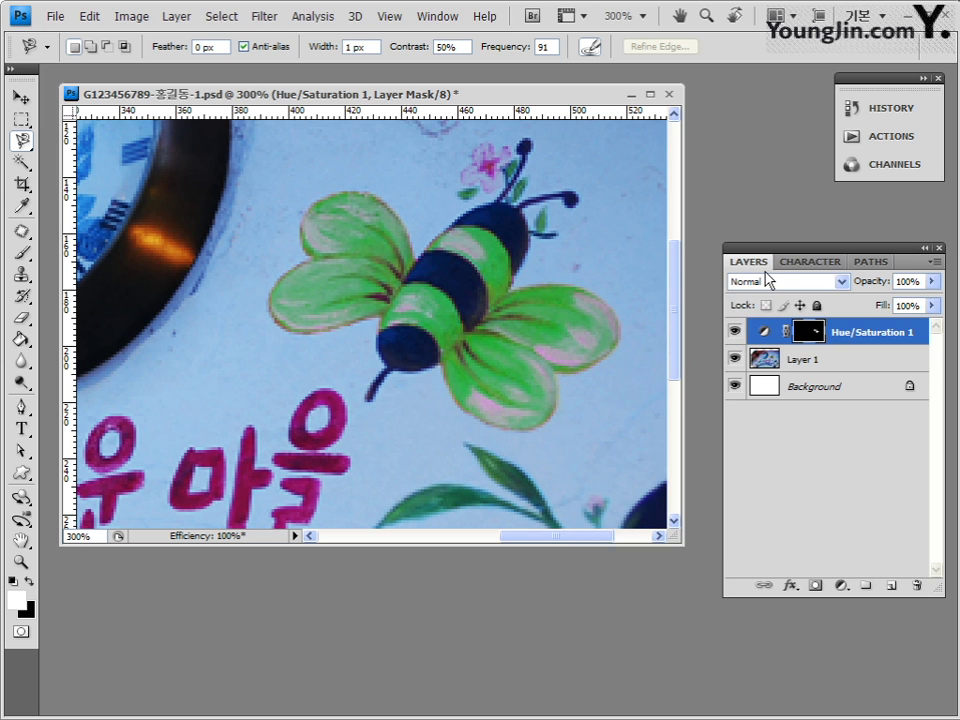
Step: Save the PSD document and reselect the large bee's recolored areas
click(54, 16)
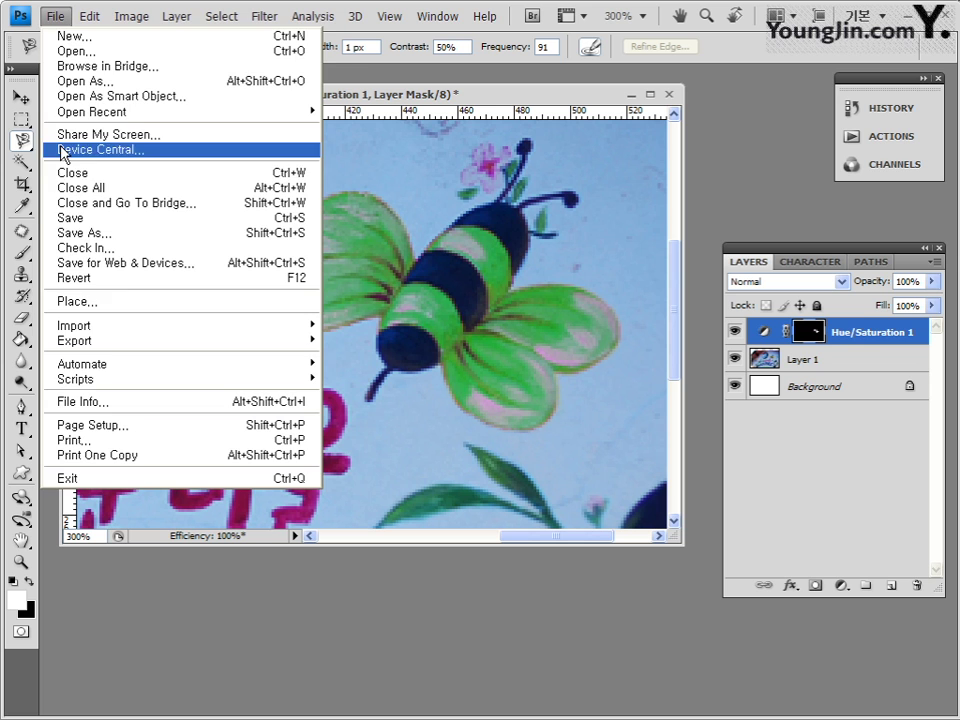
click(63, 219)
key(ctrl+shift+d)
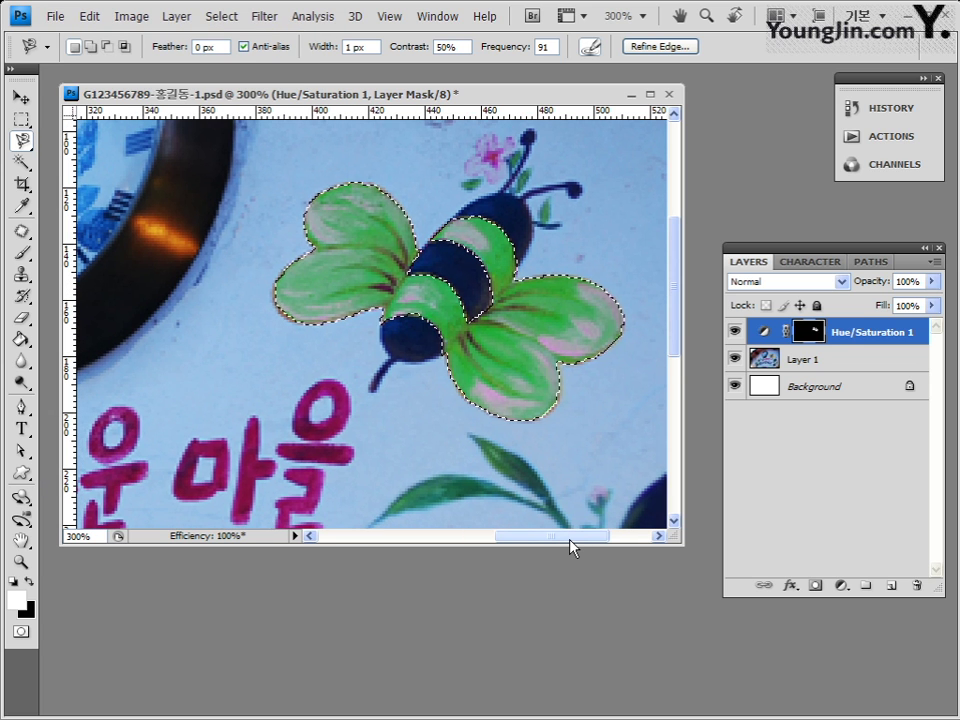
Step: Activate Layer 1, choose the Patch tool in Source mode and clear the selection around the large bee
key(ctrl+minus)
key(ctrl+minus)
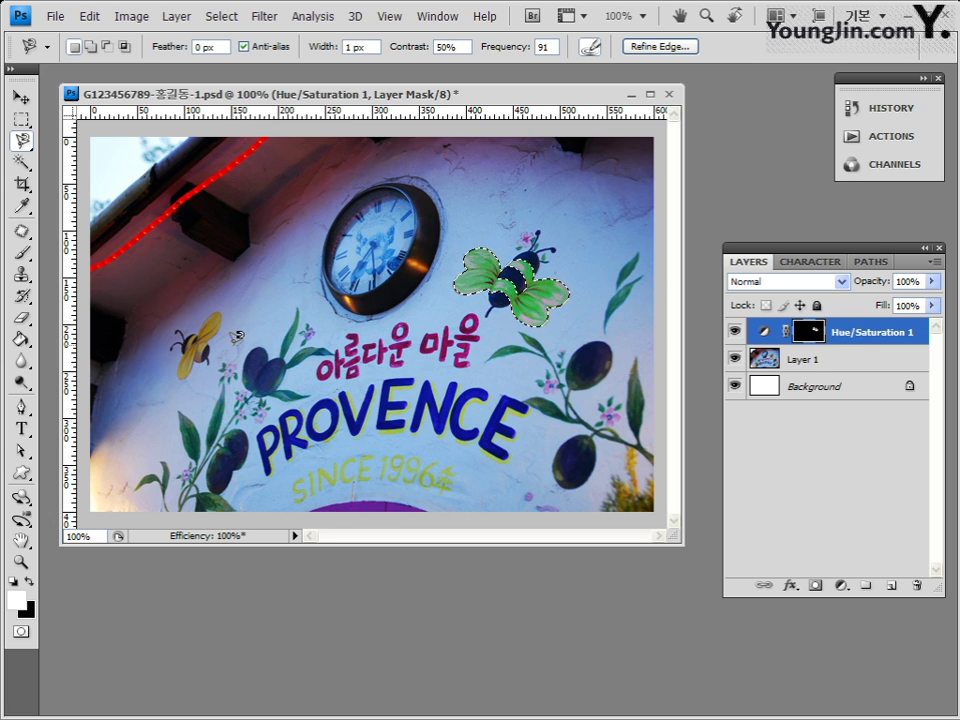
click(808, 362)
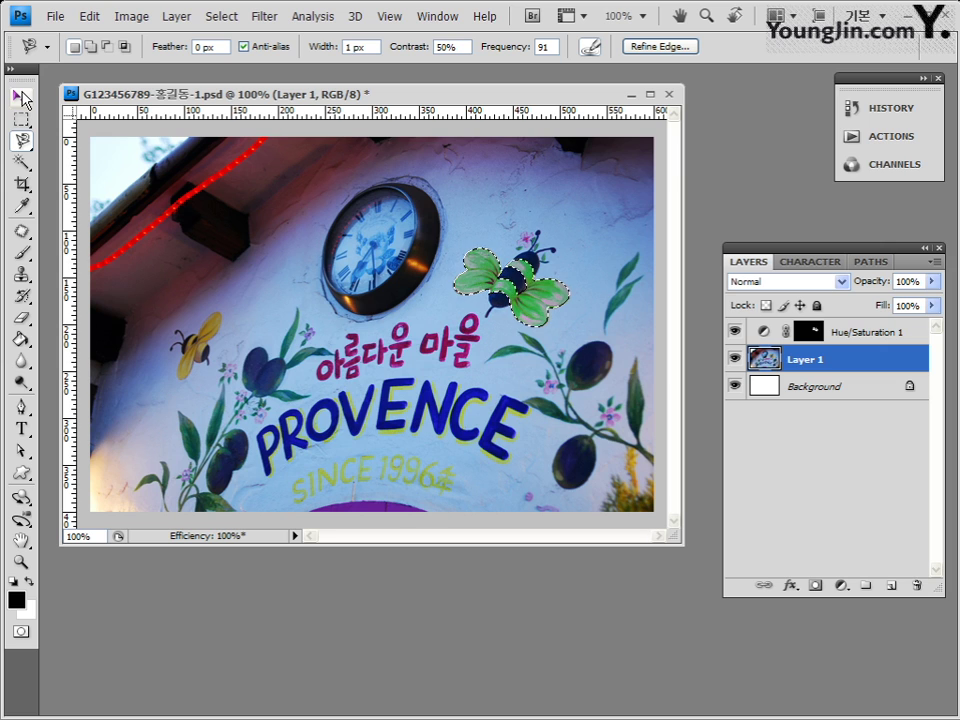
click(21, 232)
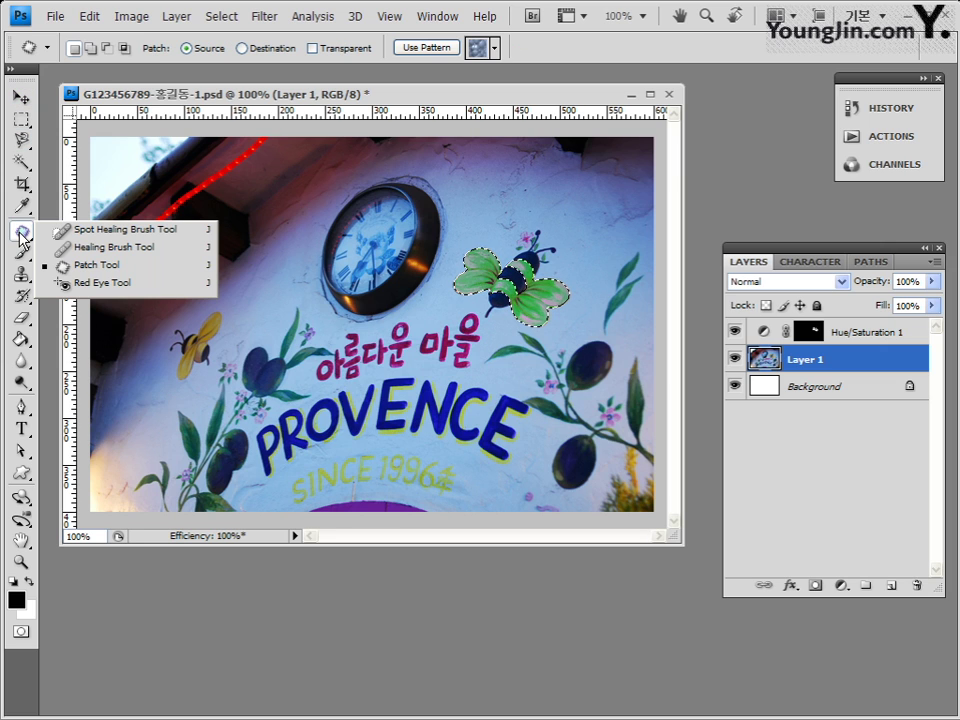
click(62, 264)
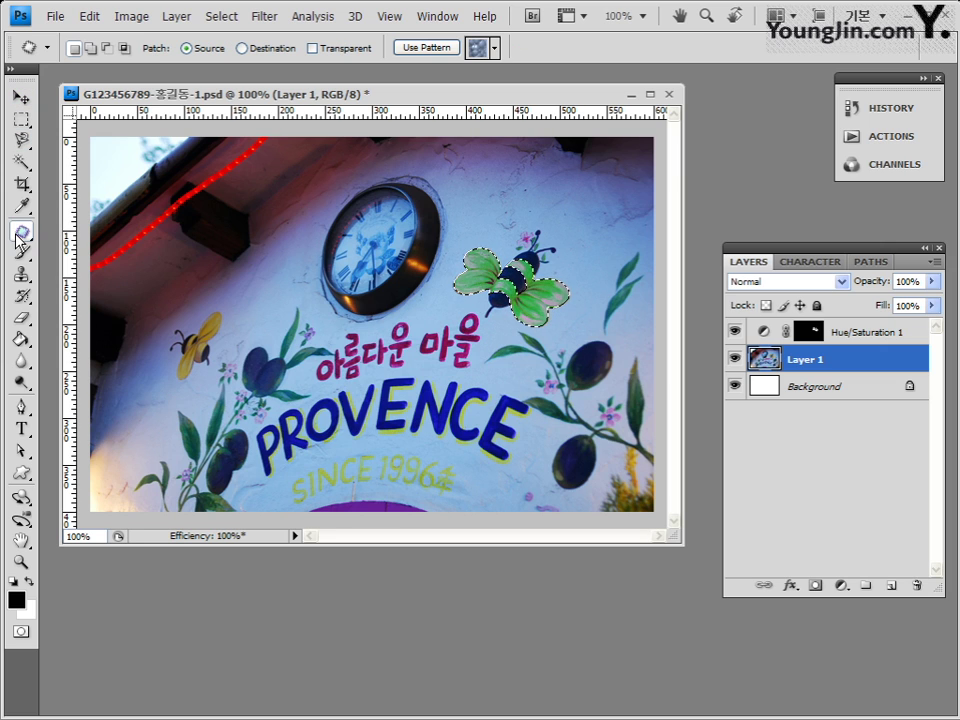
click(28, 234)
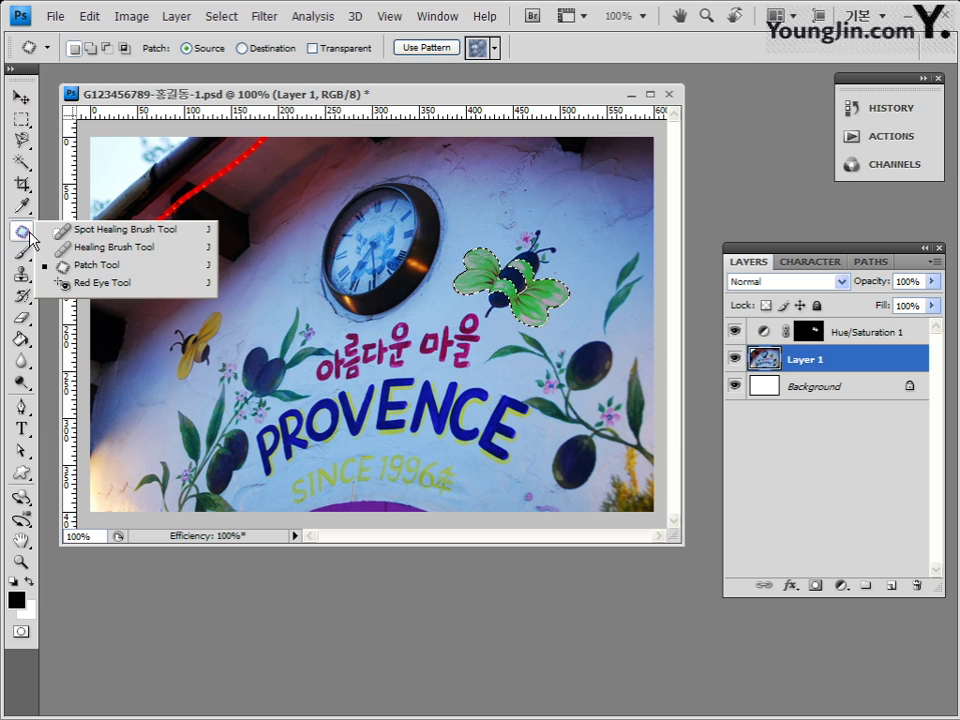
click(147, 274)
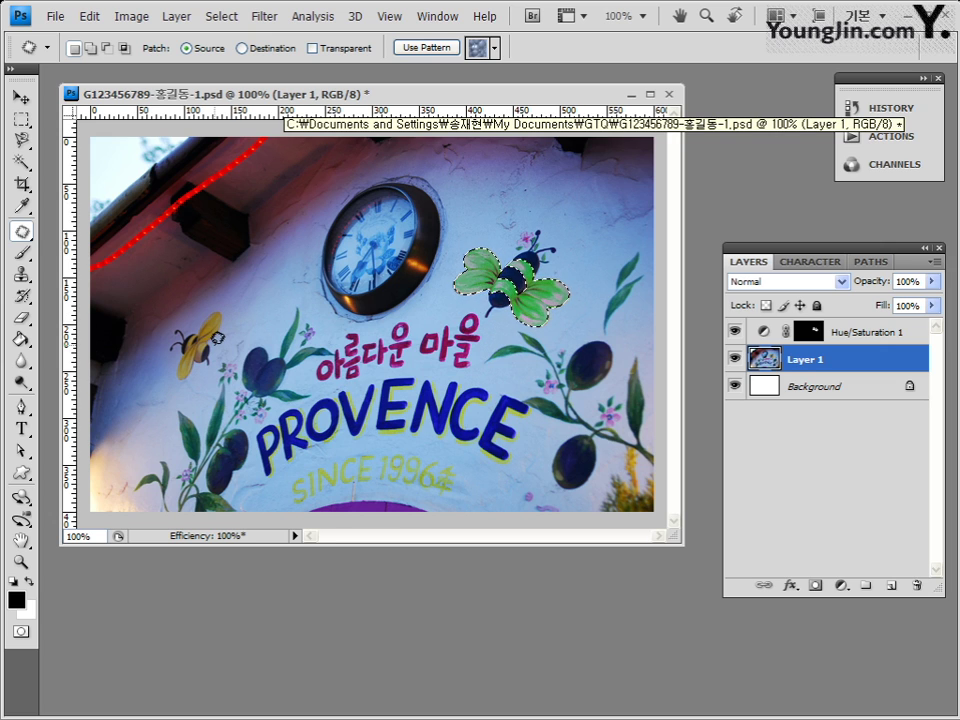
key(ctrl+d)
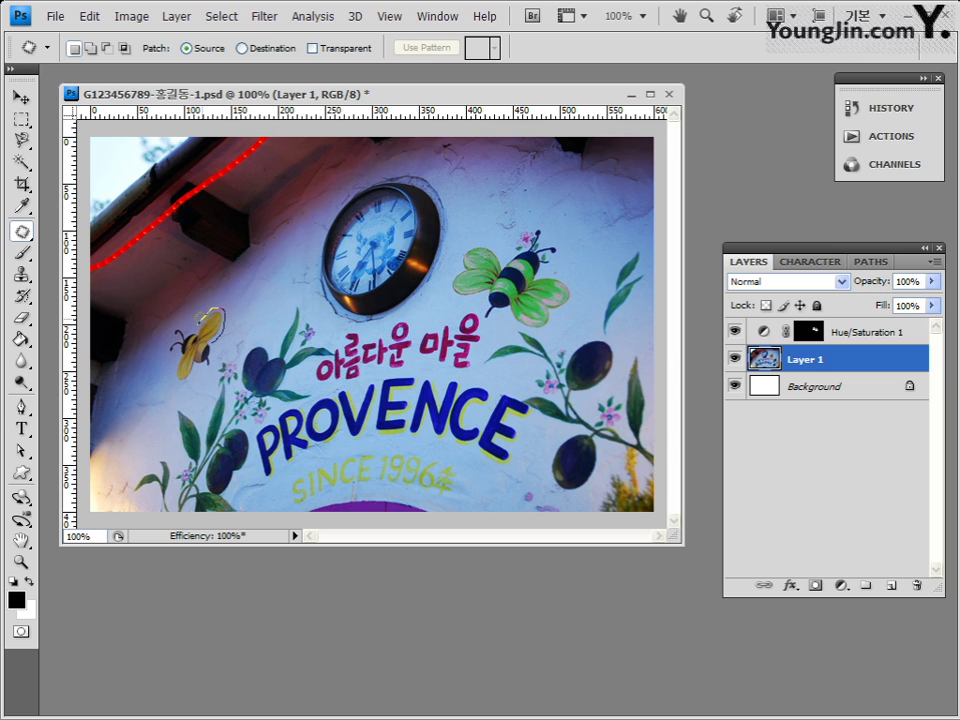
Step: Remove the small bee by outlining it and patching it with clean wall, touch up the leftover area, and clear the selection
drag(184, 311, 167, 330)
drag(214, 345, 215, 346)
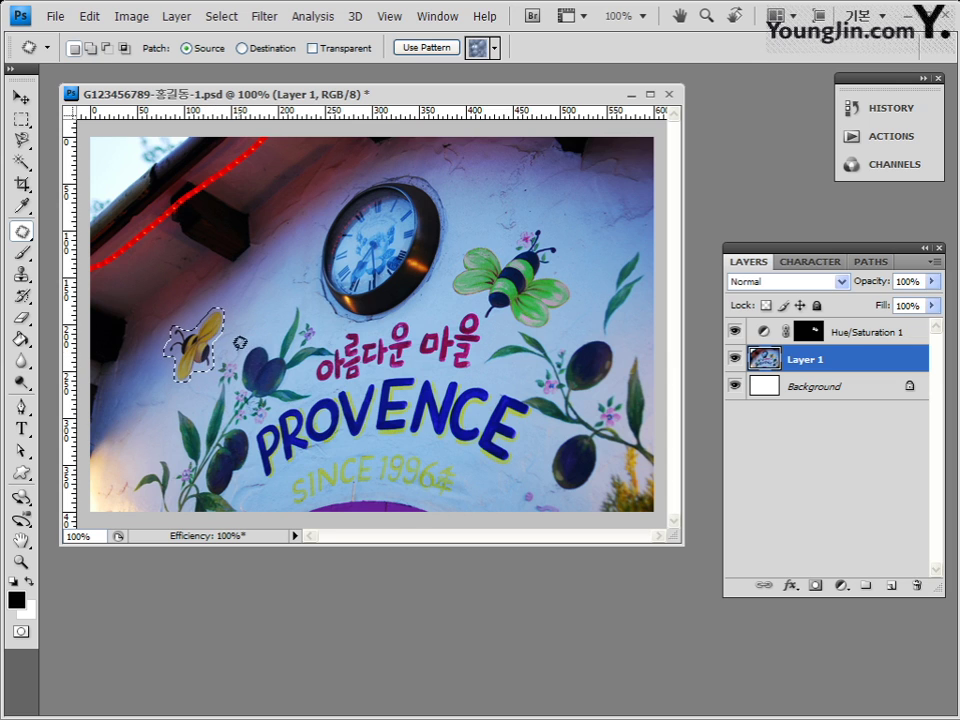
drag(198, 345, 258, 304)
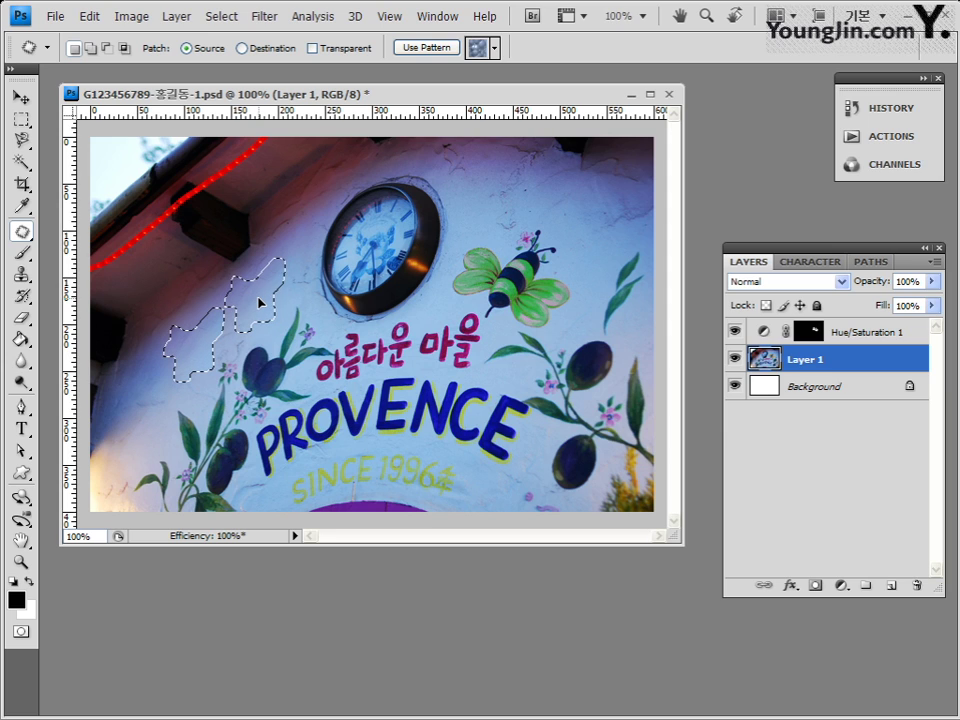
drag(258, 302, 253, 300)
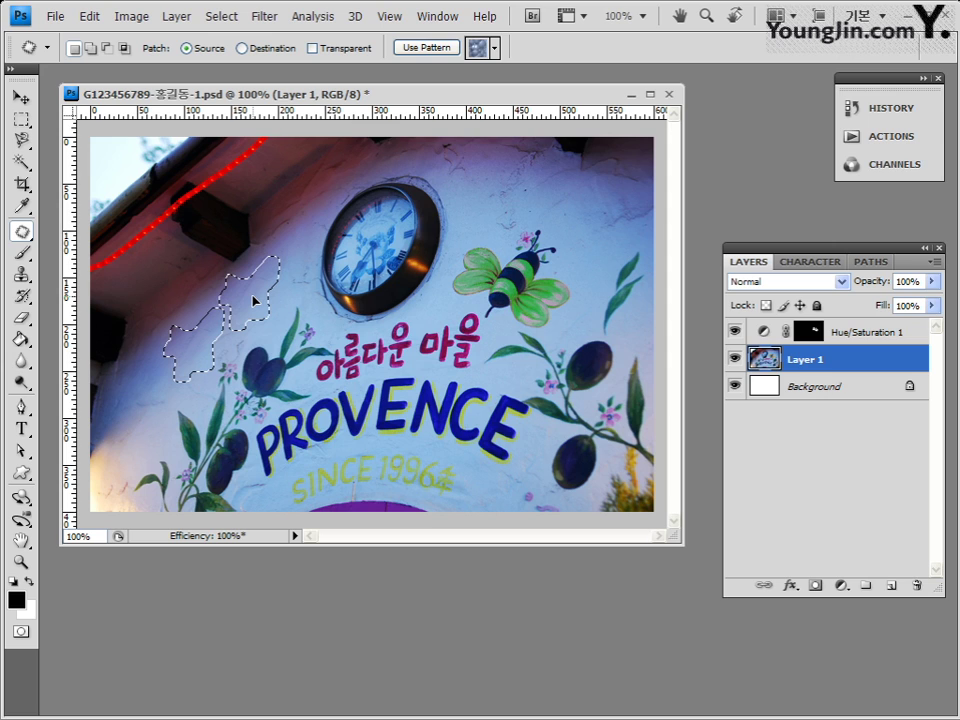
drag(253, 298, 253, 288)
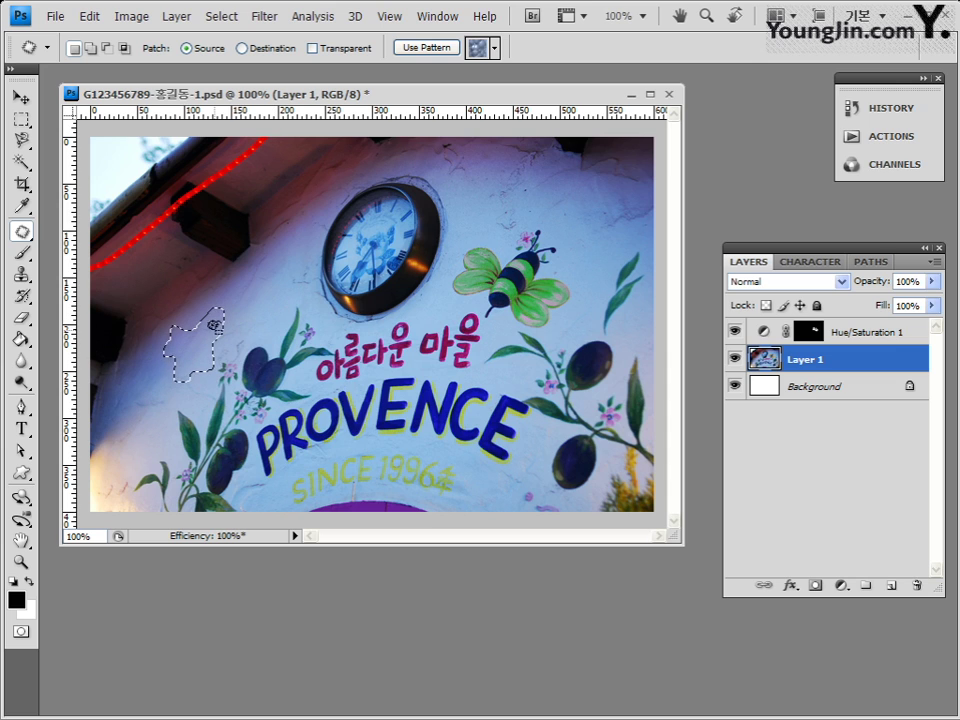
click(246, 300)
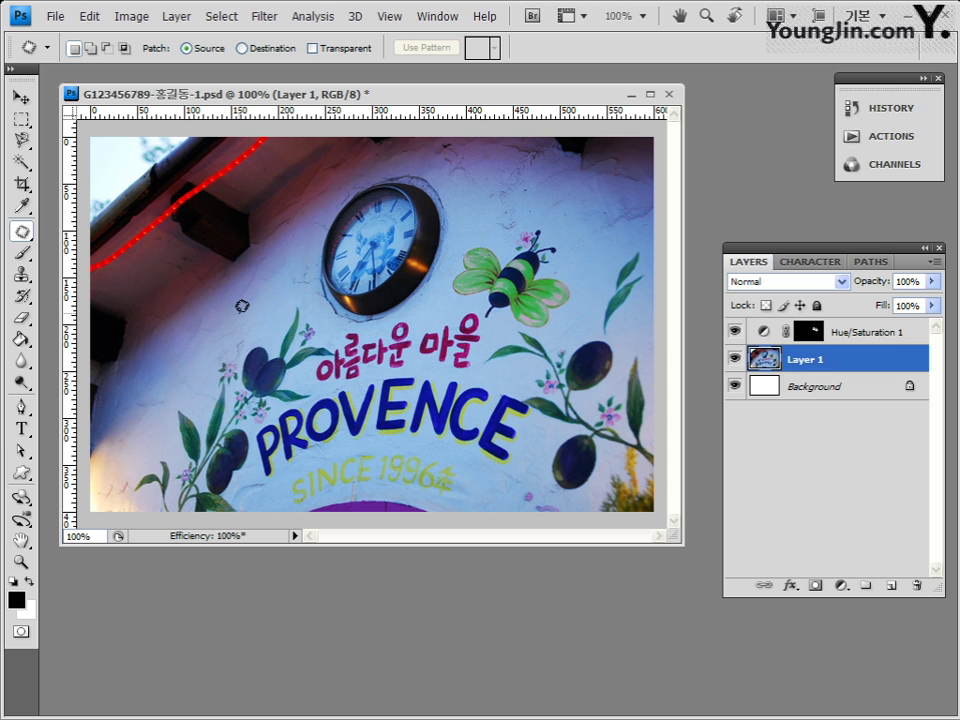
mouse_move(196, 322)
mouse_down()
mouse_move(206, 328)
mouse_move(192, 320)
mouse_up()
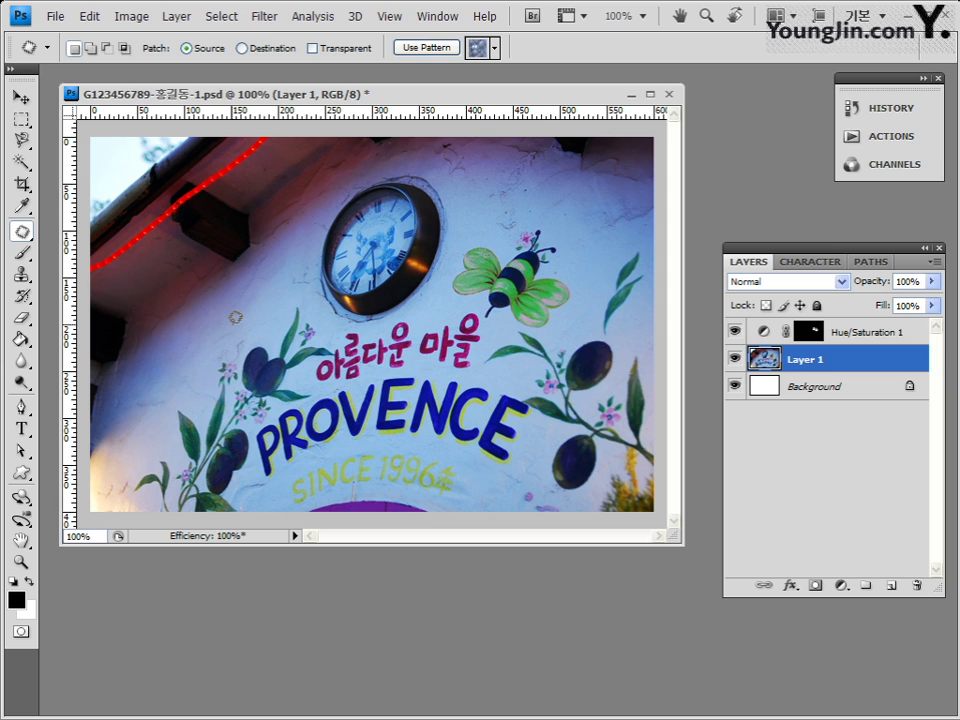
key(ctrl+d)
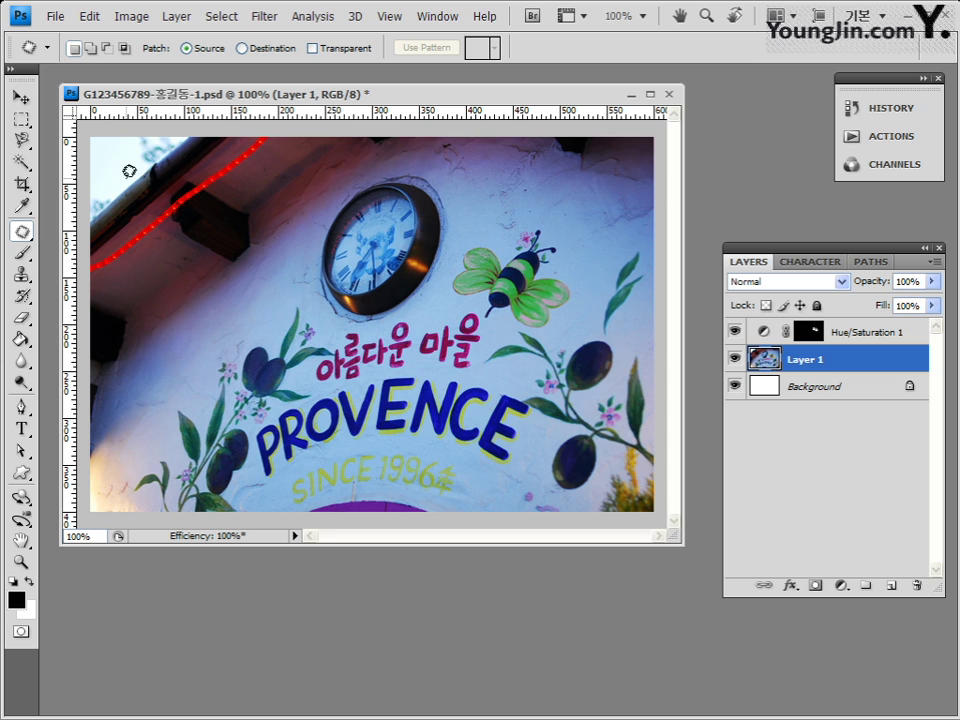
Step: Apply a Lens Flare to Layer 1 over the sky in the photo's upper-left corner, with 100% brightness and 50-300mm Zoom
click(265, 16)
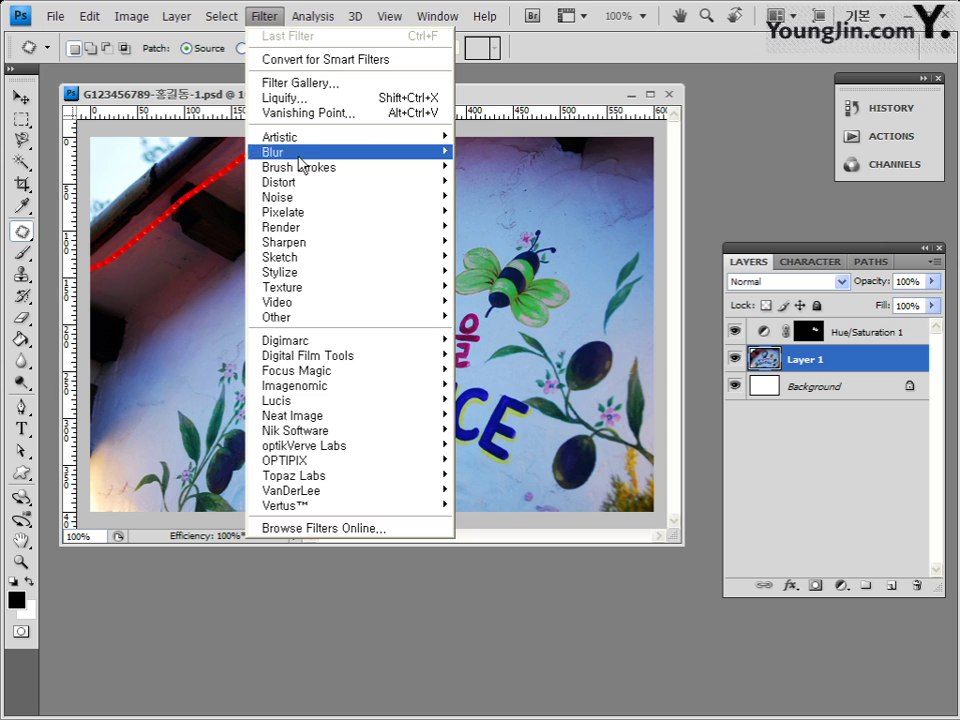
mouse_move(315, 232)
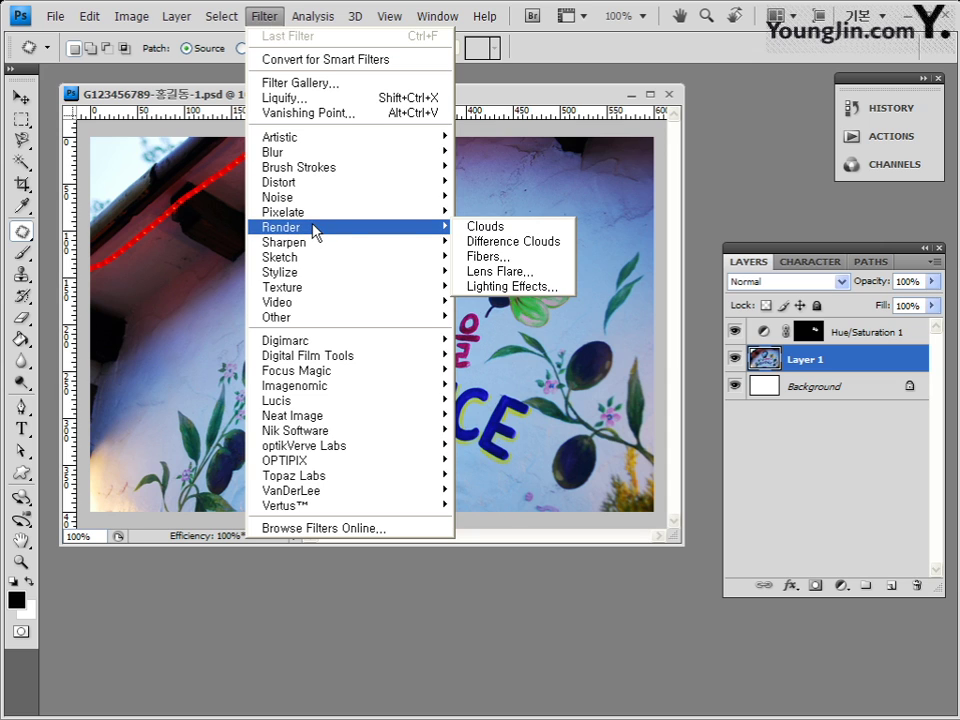
click(546, 271)
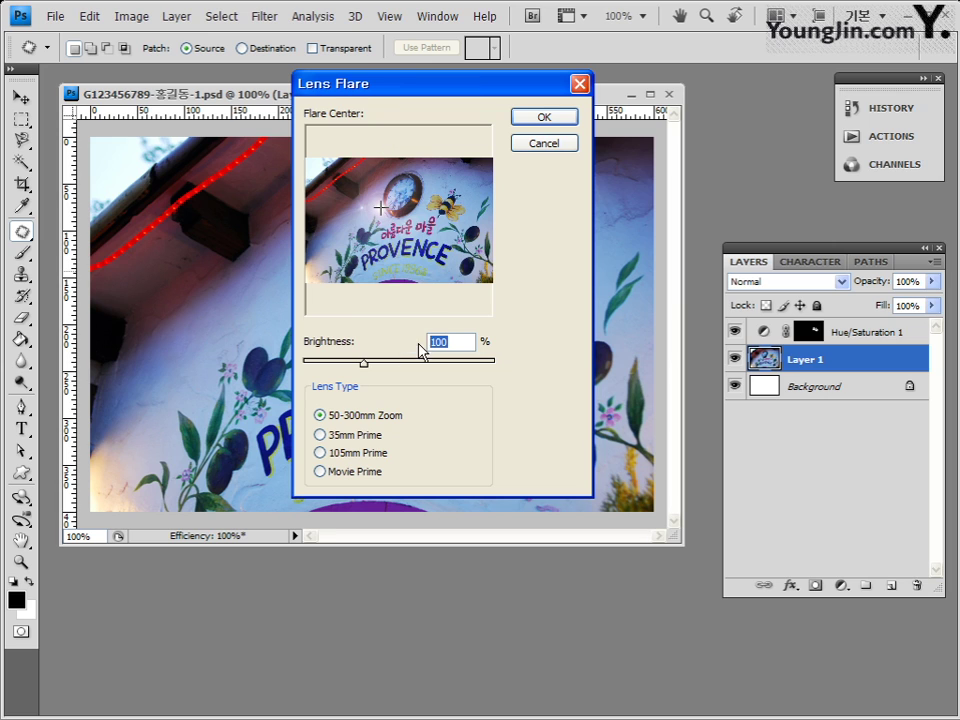
click(317, 170)
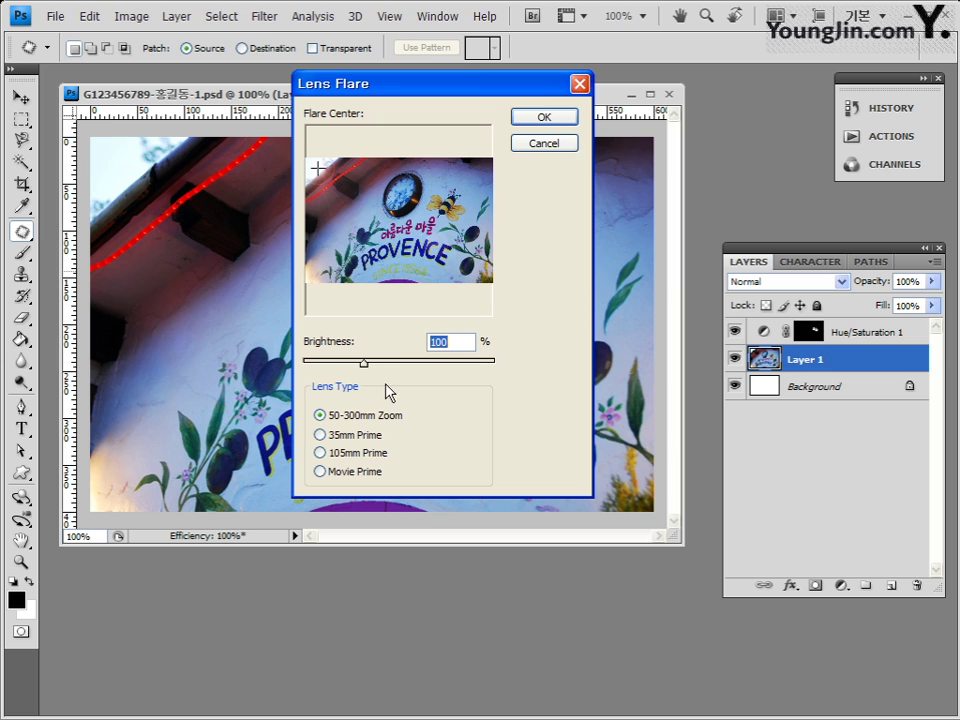
click(449, 342)
click(355, 436)
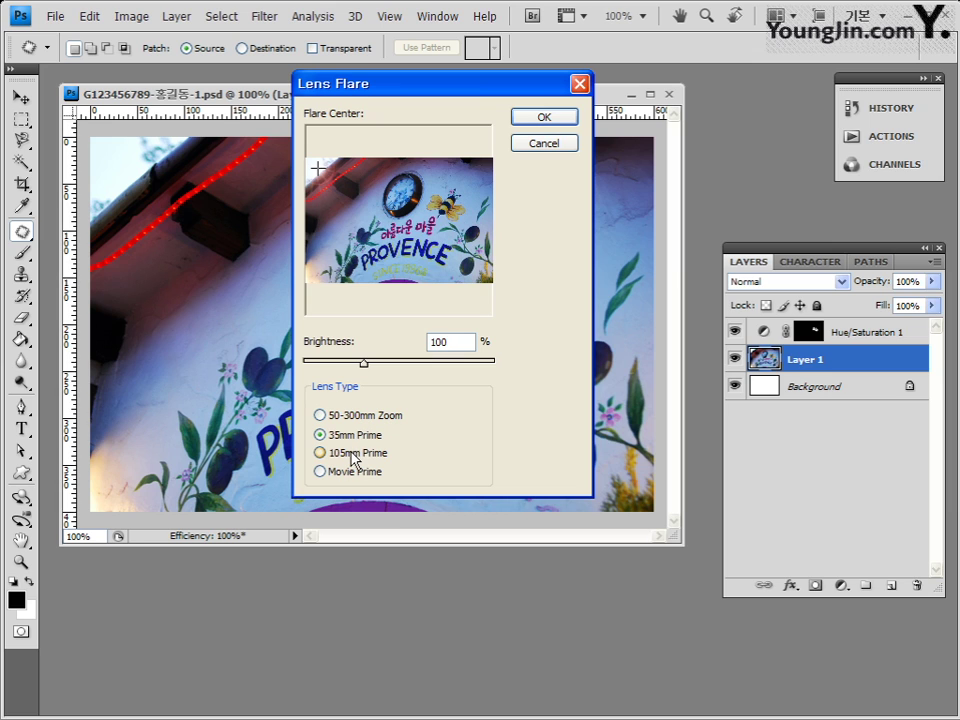
click(332, 452)
click(340, 436)
click(319, 415)
click(567, 116)
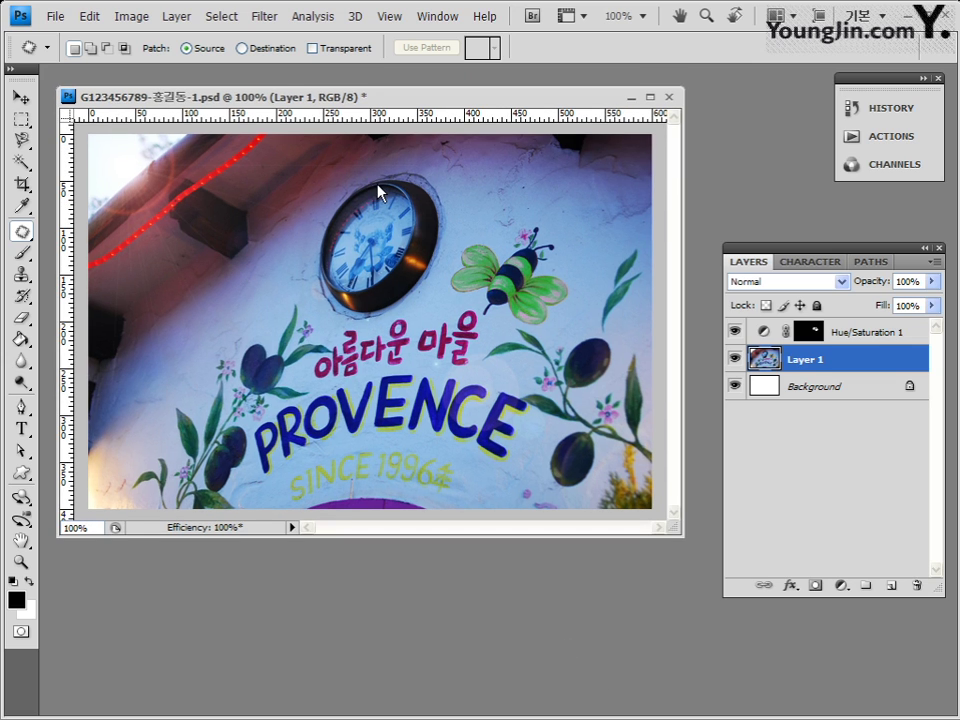
Step: Save the full-size document as a separate PSD in the GTQ folder, adding 원본 after the "-1" in the file name
click(56, 17)
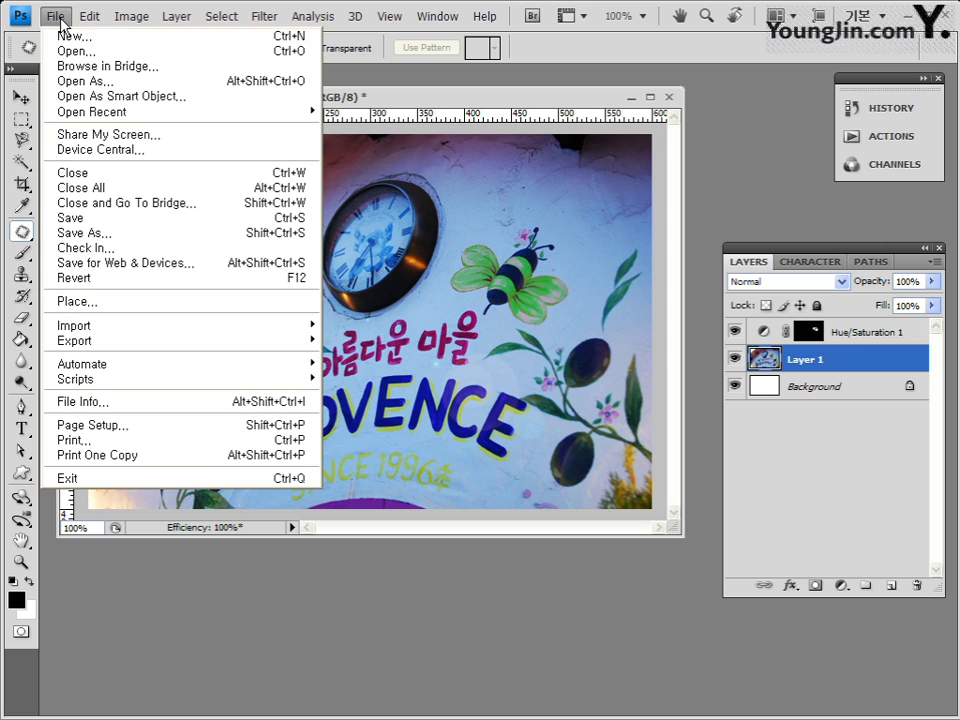
click(124, 231)
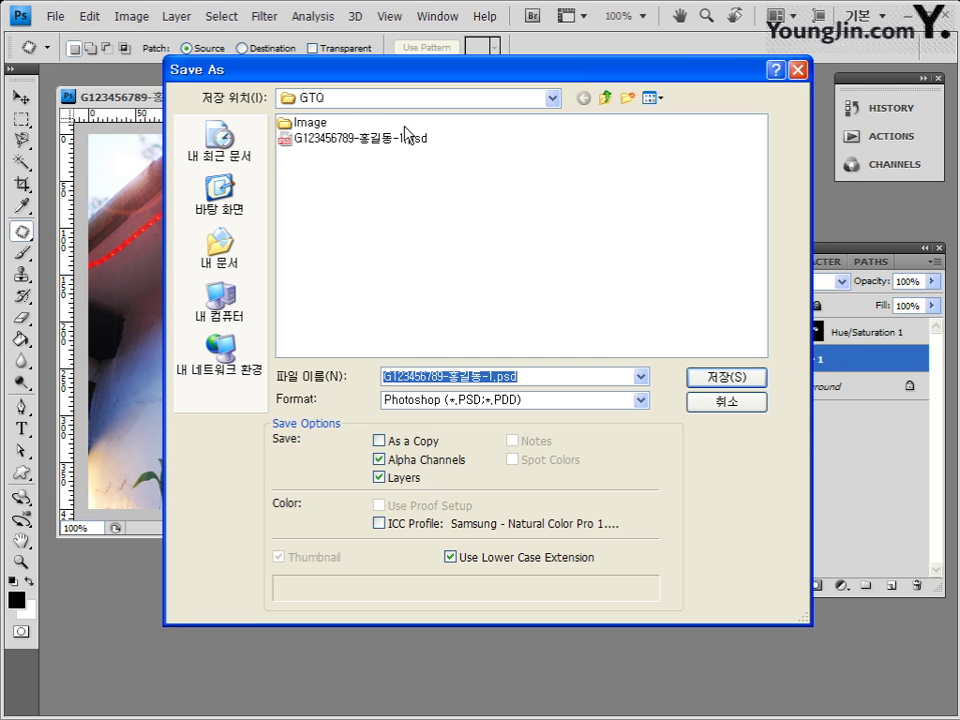
click(489, 376)
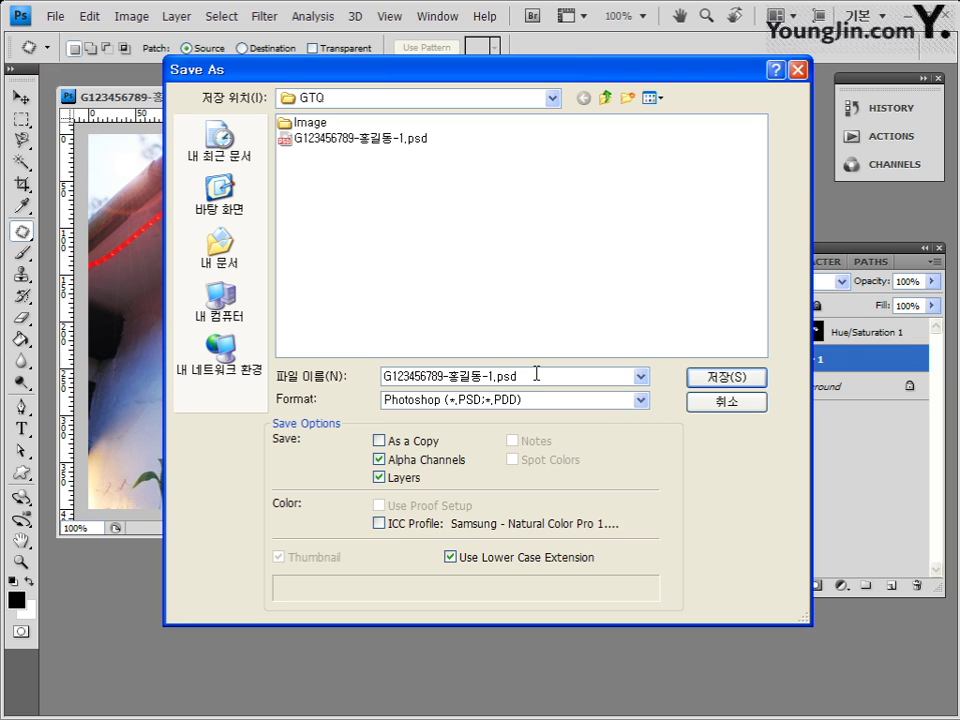
text(dnjs)
key(BackSpace)
key(BackSpace)
key(BackSpace)
key(BackSpace)
key(Hangul)
text(ㅇ본)
key(Return)
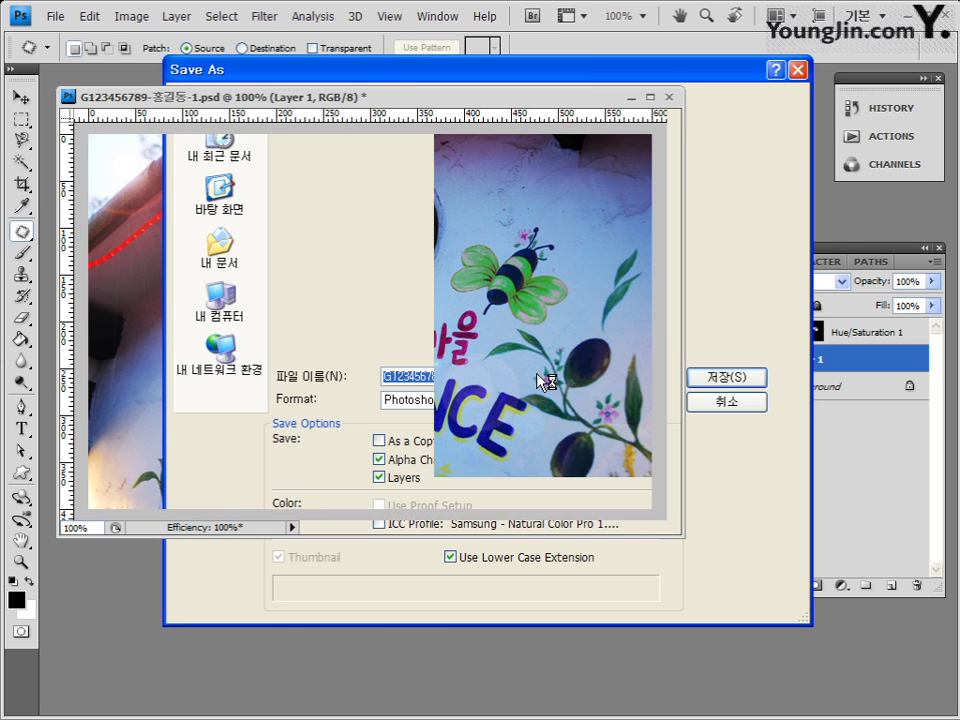
click(553, 208)
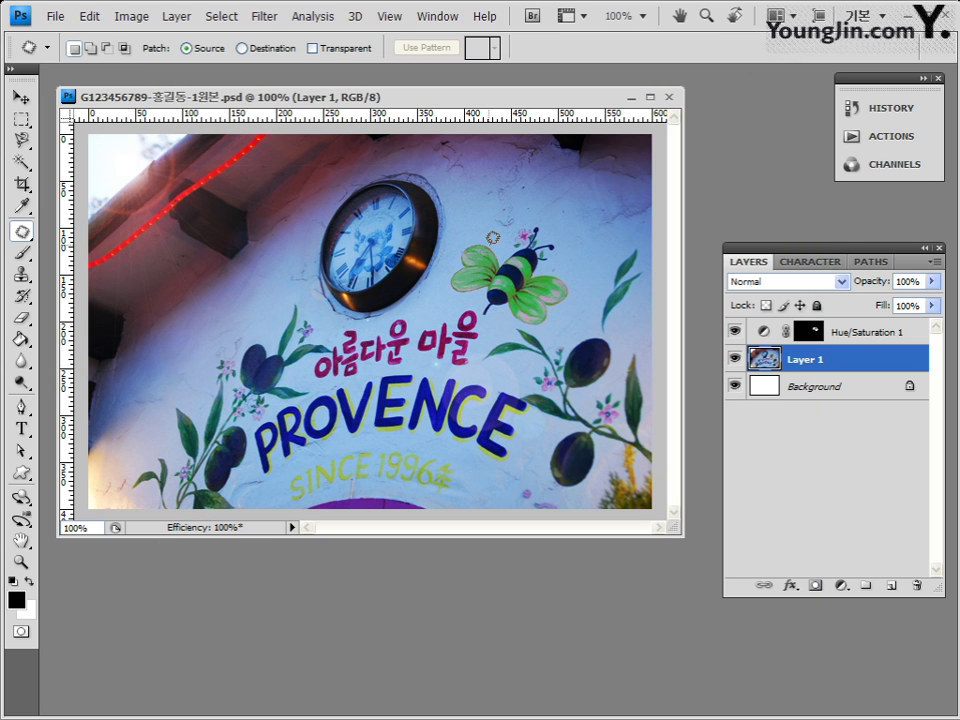
Step: Save a JPEG copy in the GTQ folder without 원본 in its file name, at quality 12 (Maximum) with Baseline ("Standard") format
click(57, 18)
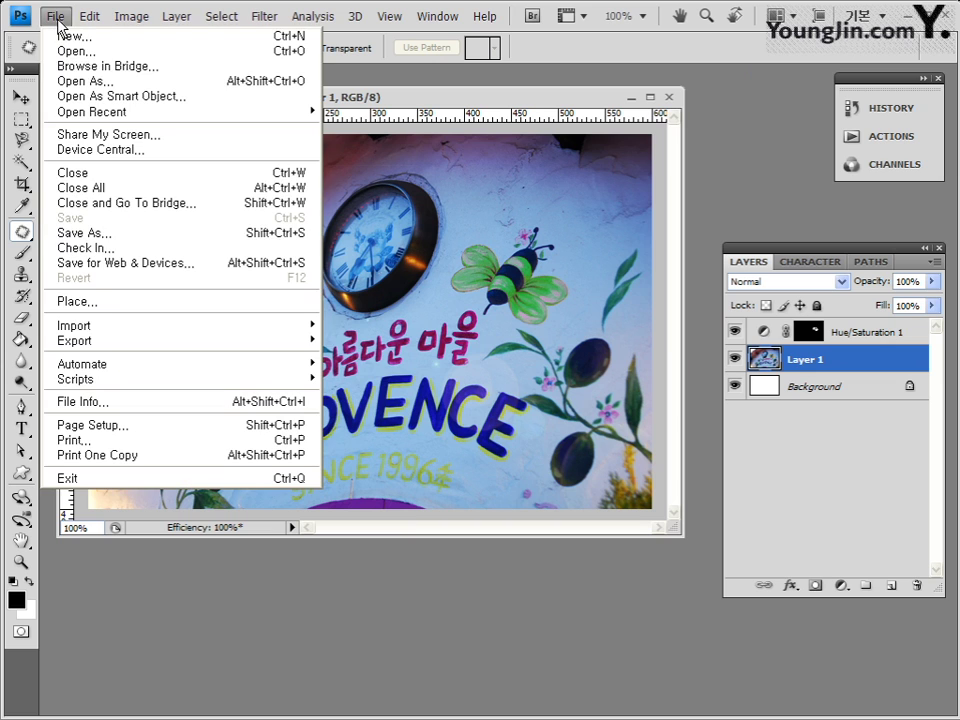
click(114, 238)
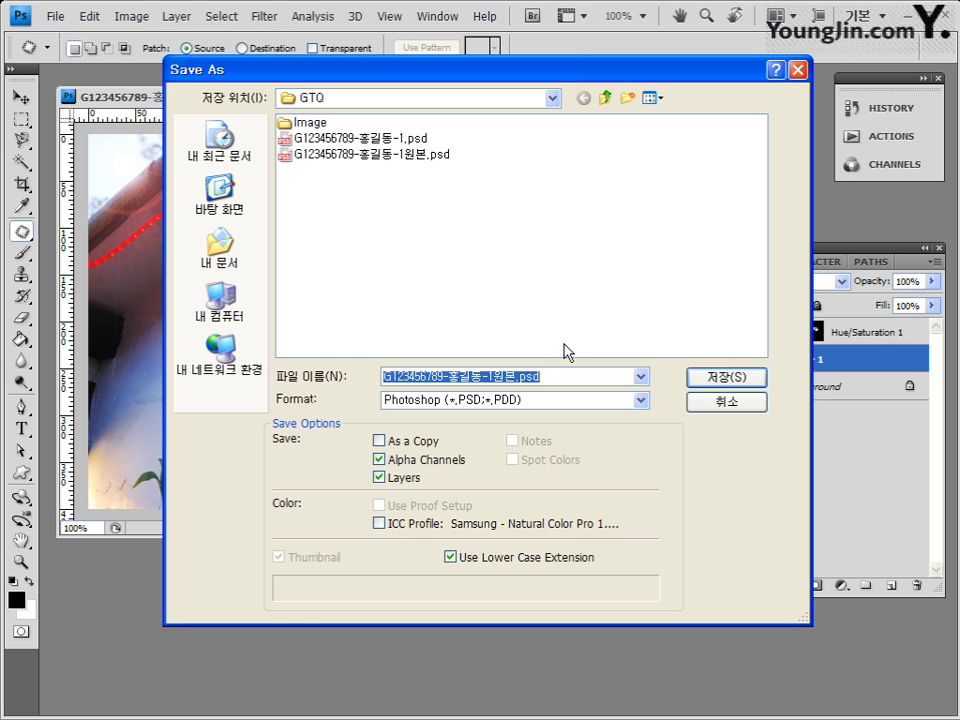
click(460, 405)
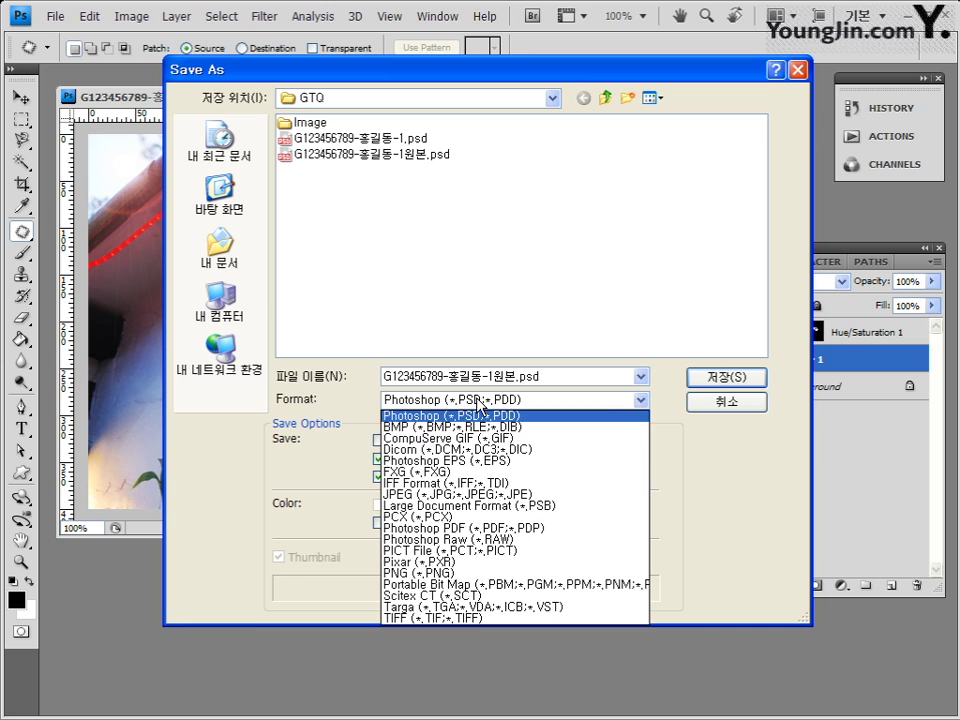
click(470, 497)
click(513, 378)
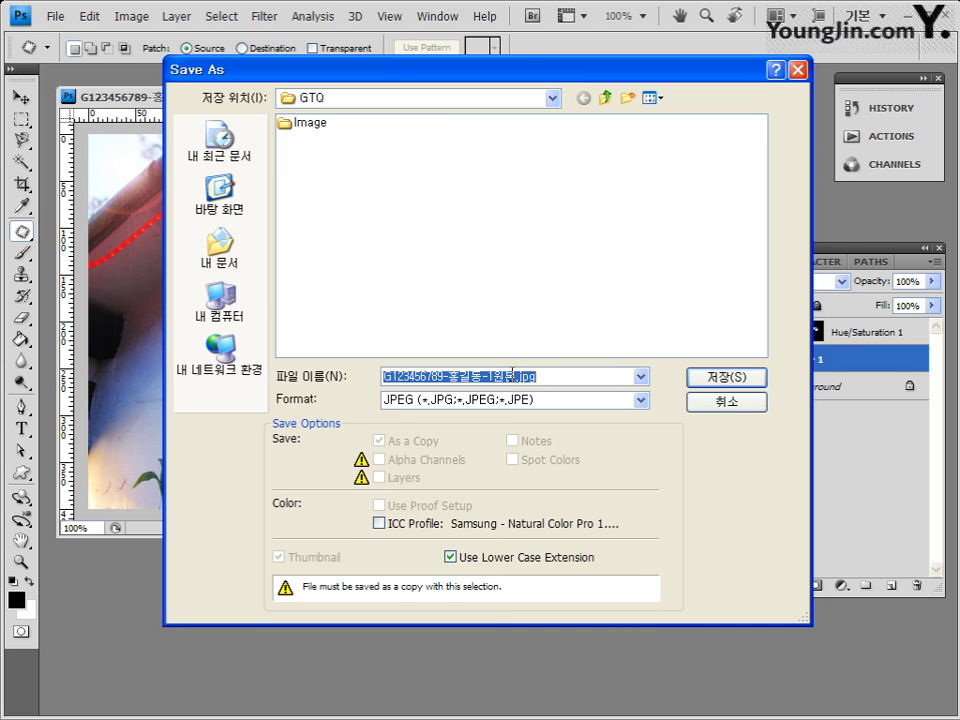
click(515, 377)
key(BackSpace)
key(BackSpace)
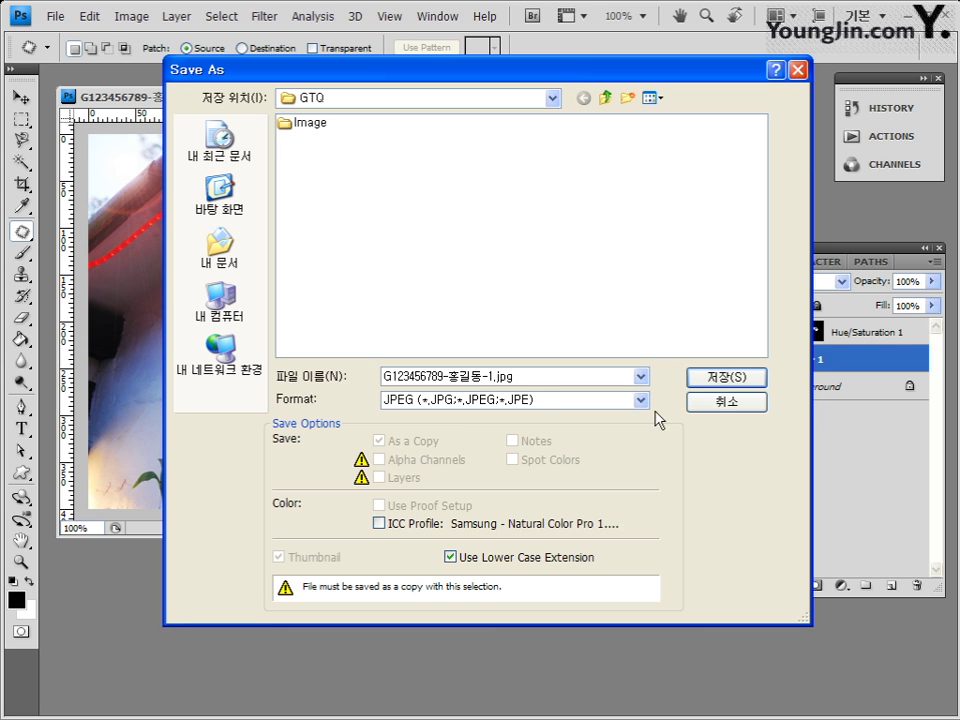
click(720, 382)
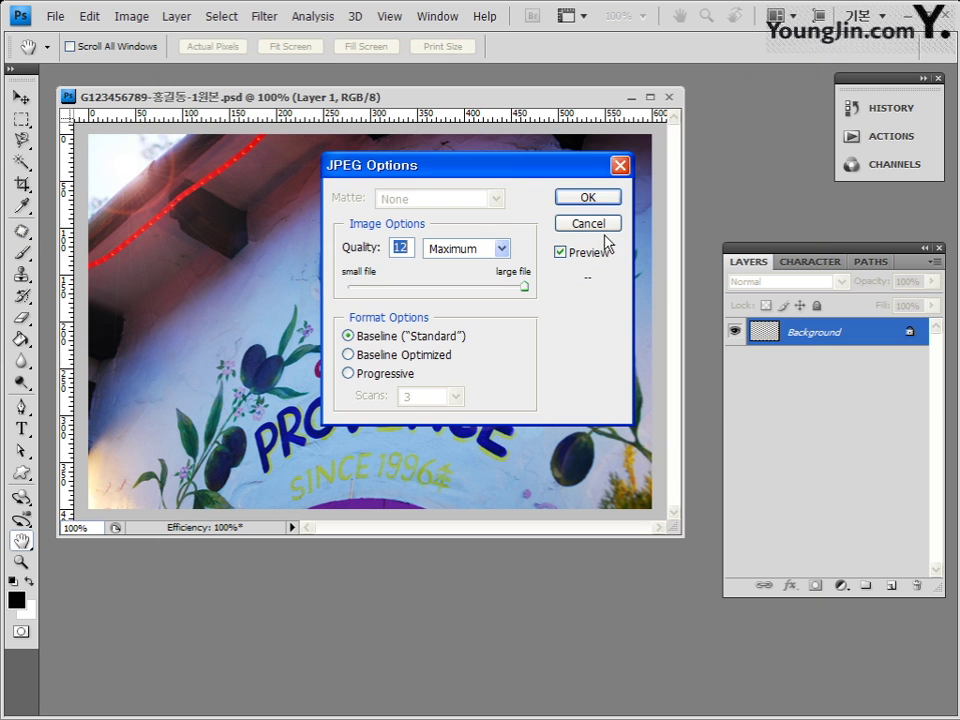
click(600, 203)
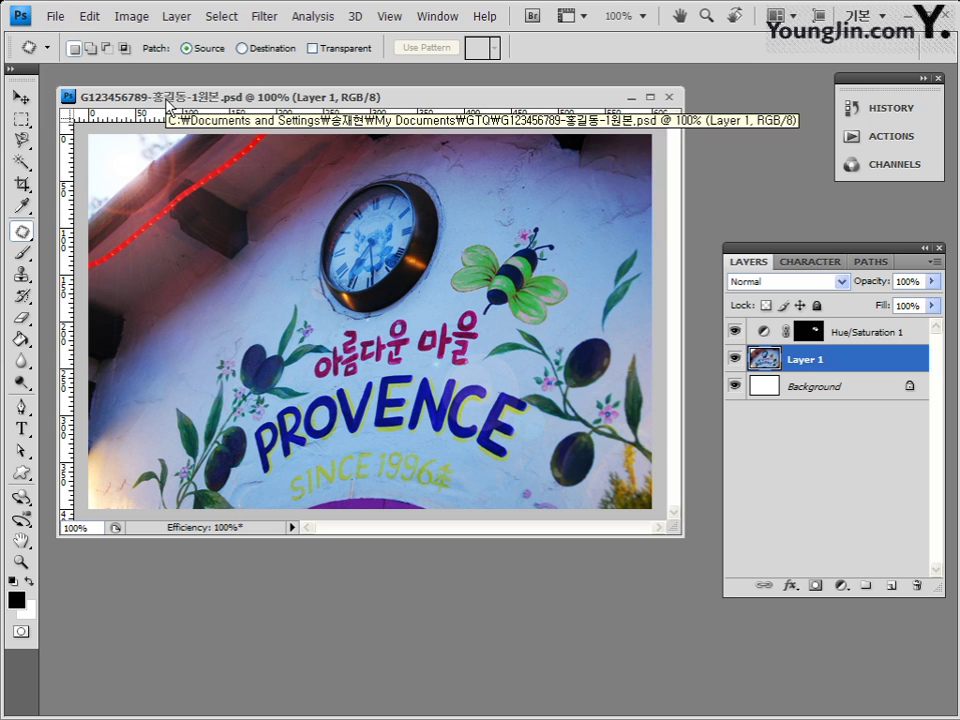
Step: Resize the image to 60 x 40 pixels with constrained proportions
click(148, 20)
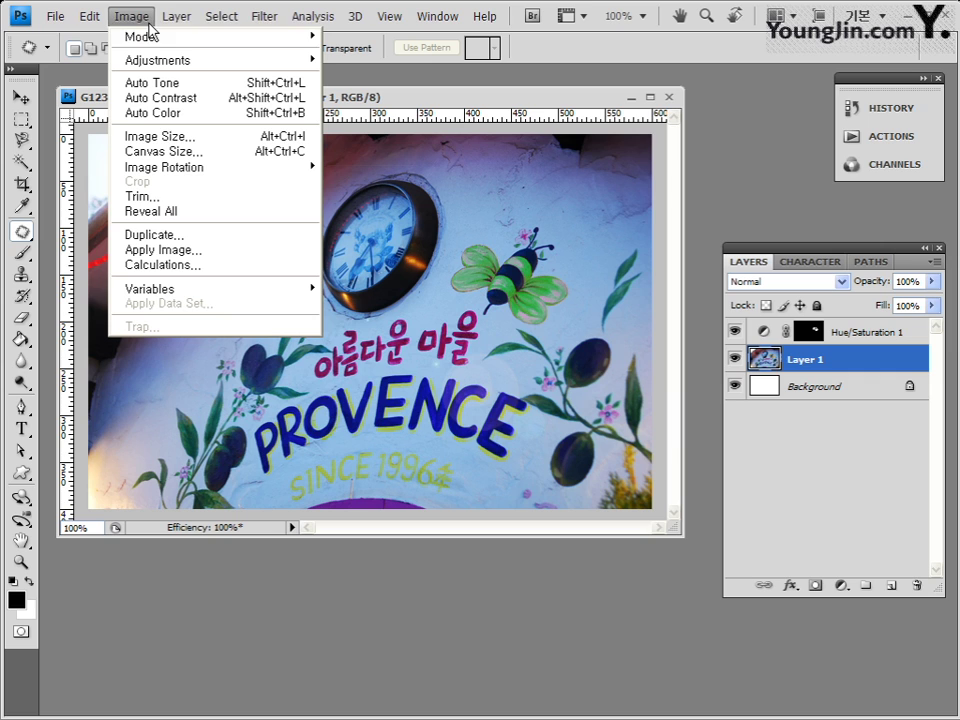
click(178, 145)
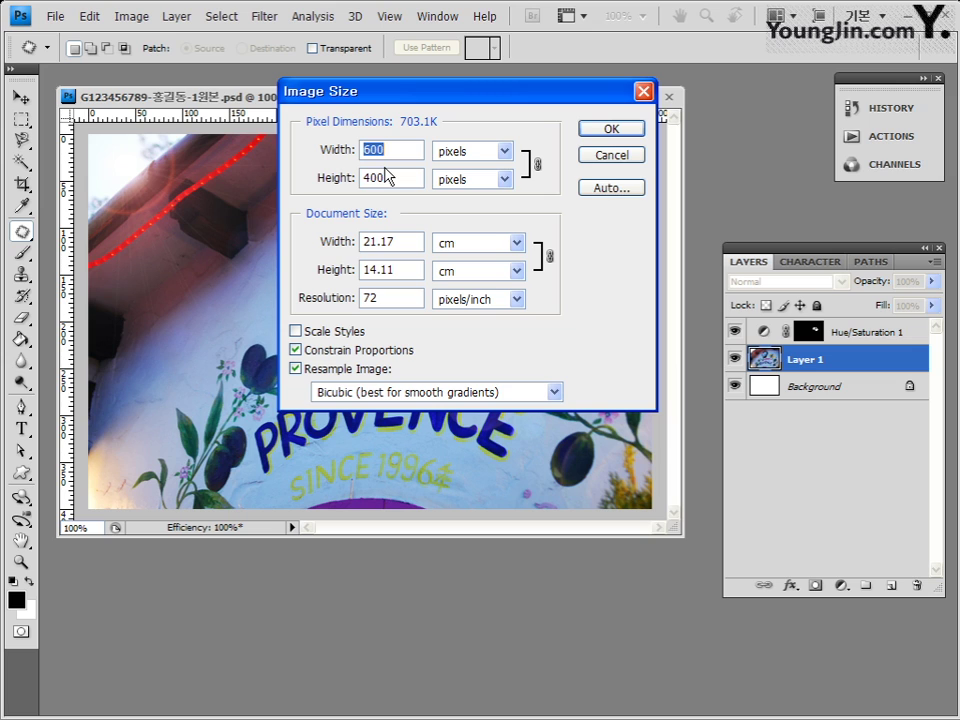
click(388, 176)
key(BackSpace)
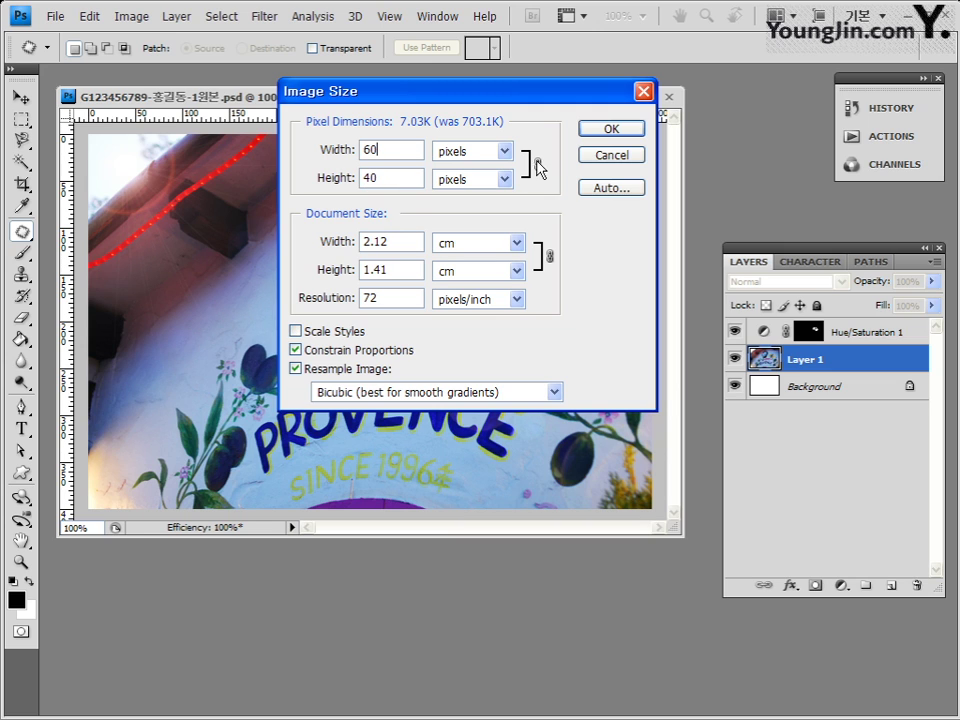
click(609, 131)
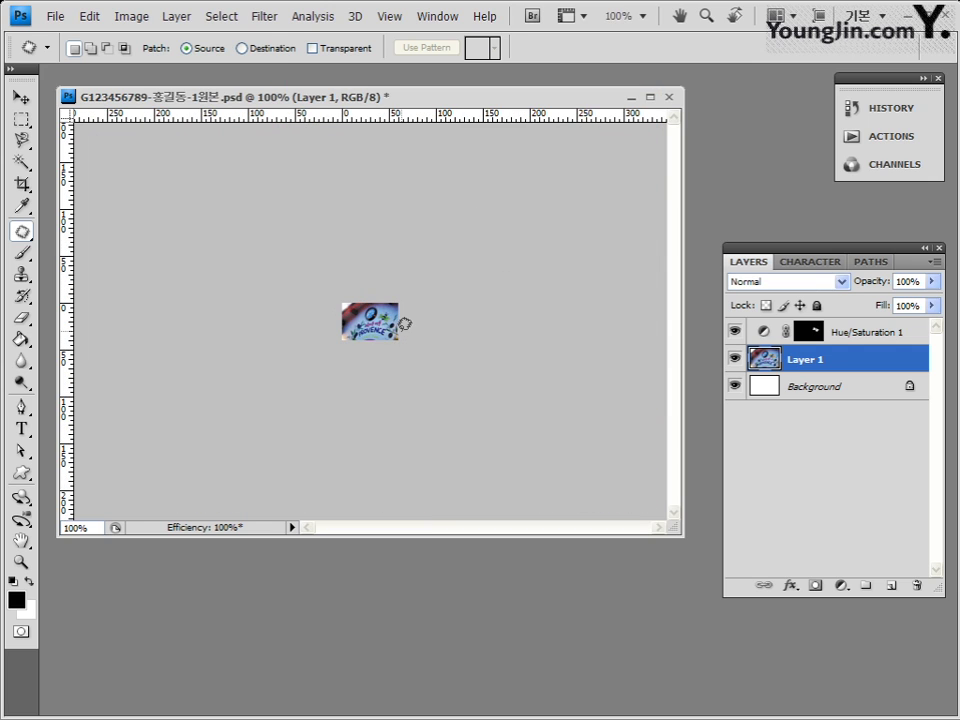
Step: Save the reduced document as a PSD over the existing file ending in "-1.psd" in the GTQ folder, replacing it
click(52, 16)
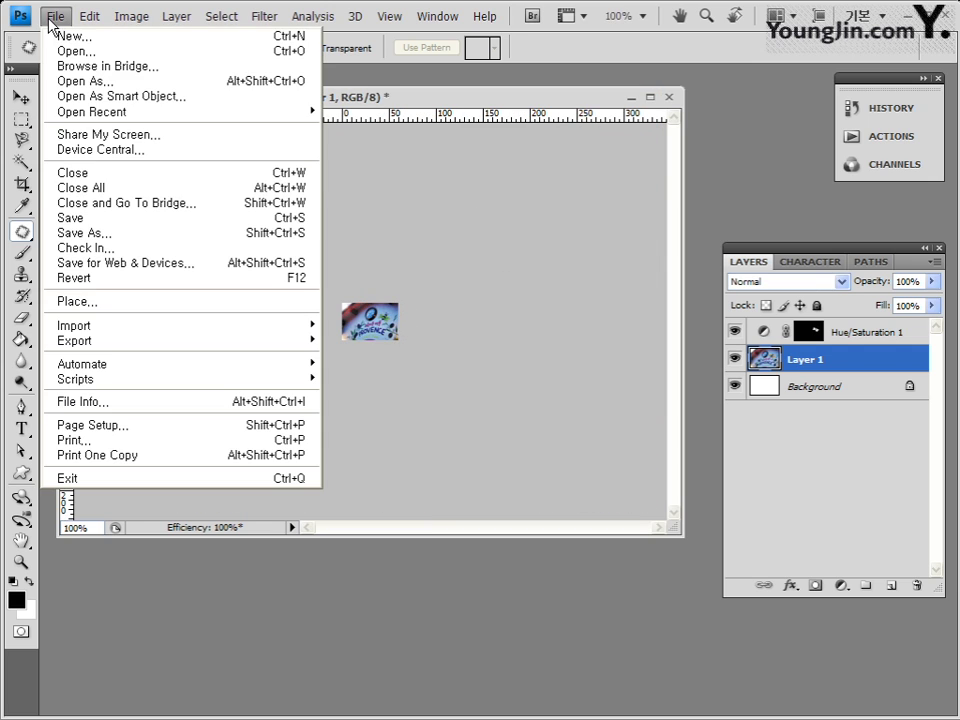
click(108, 243)
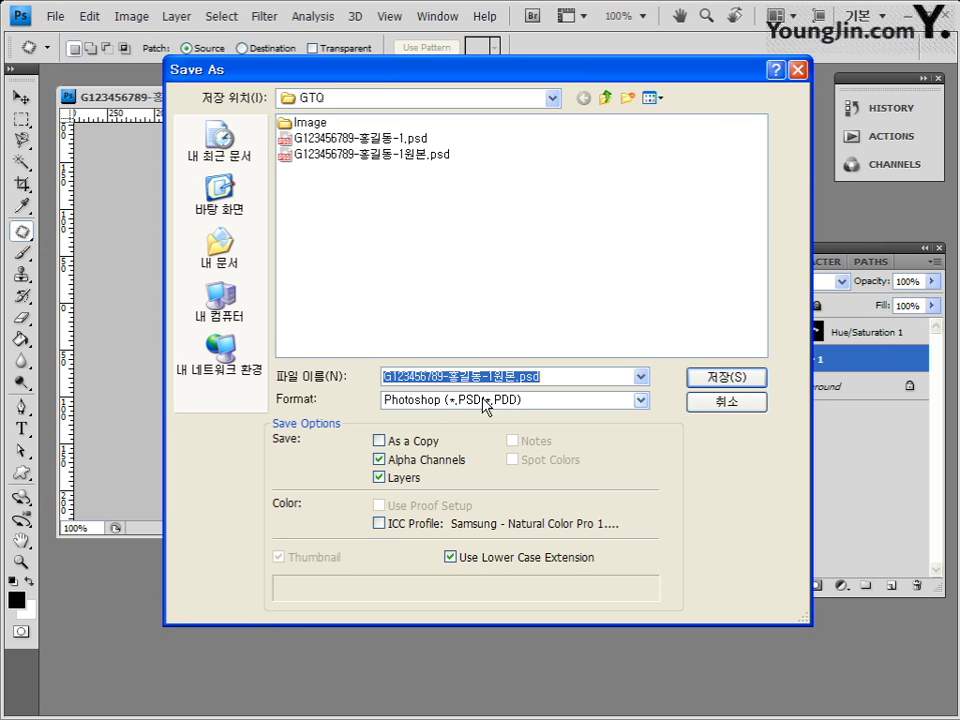
click(520, 377)
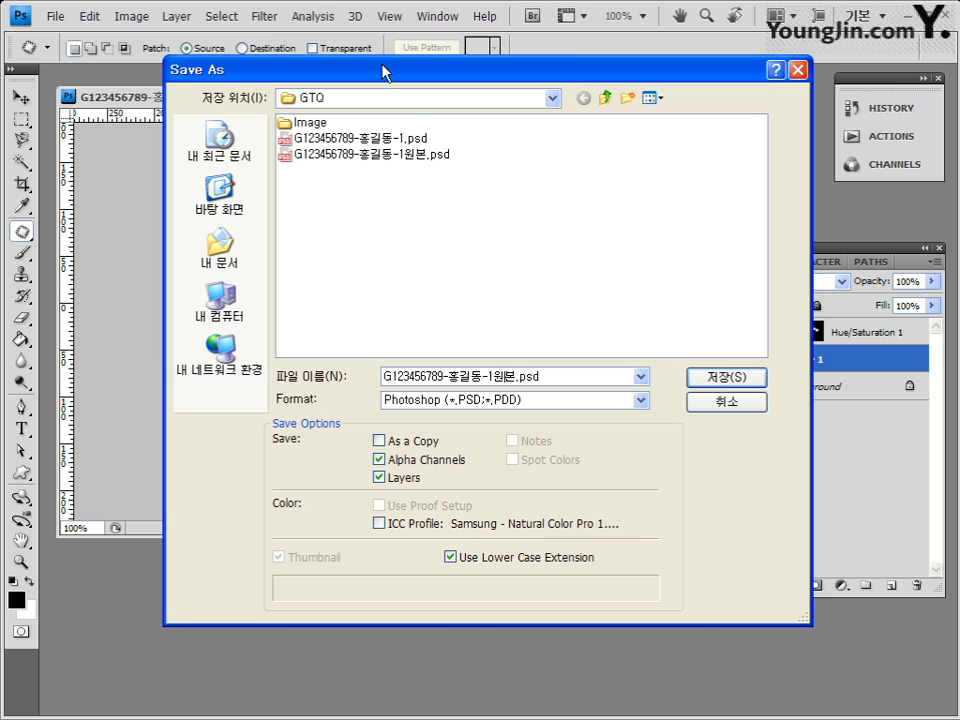
click(366, 139)
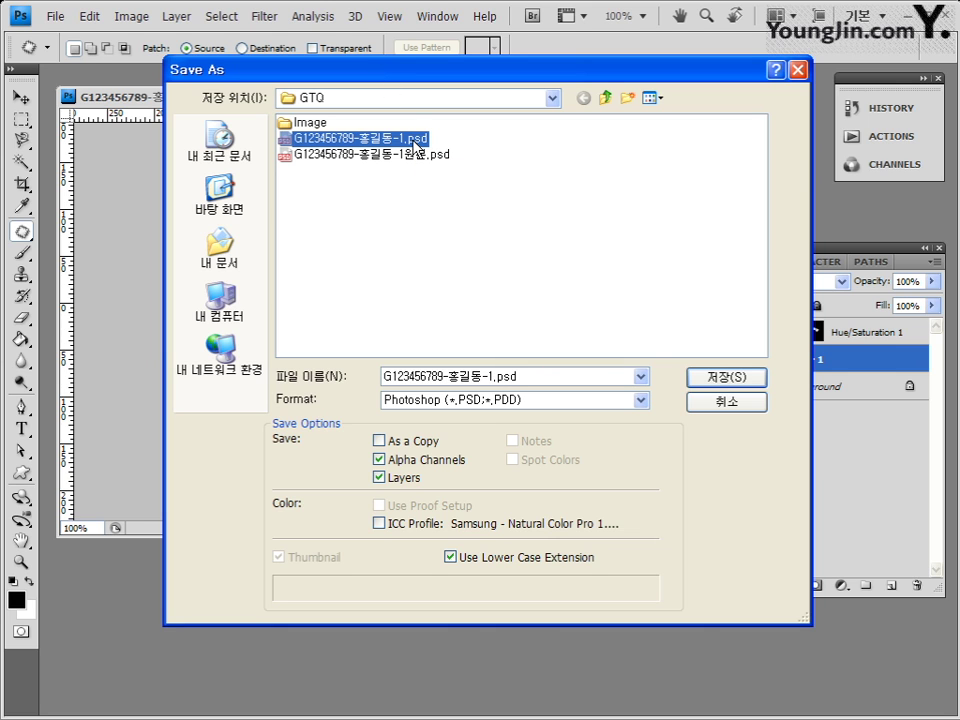
click(733, 382)
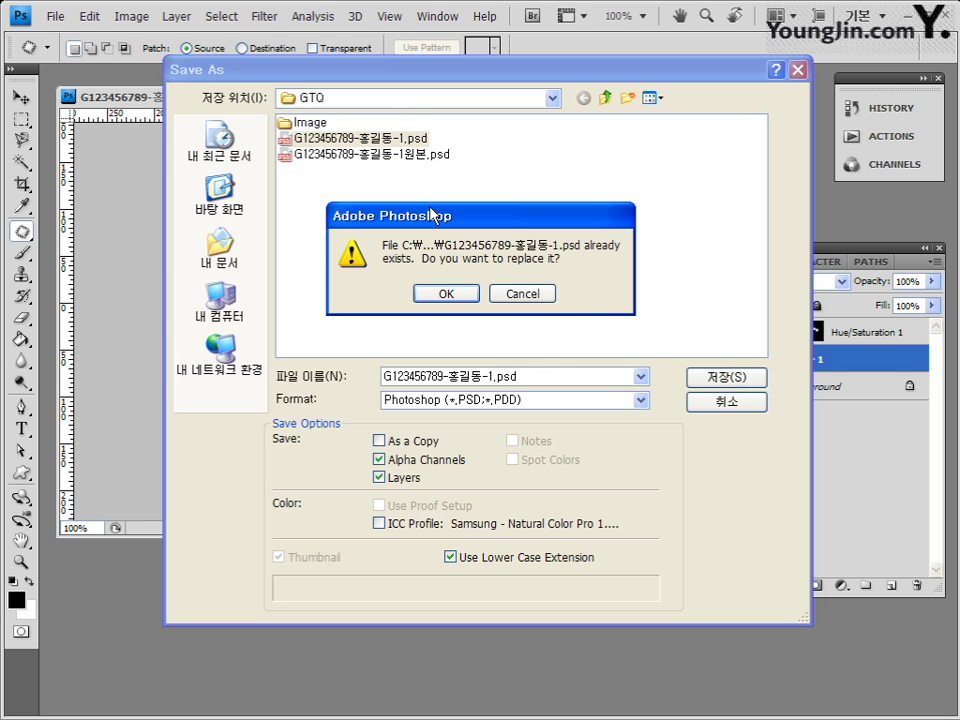
click(458, 294)
click(581, 210)
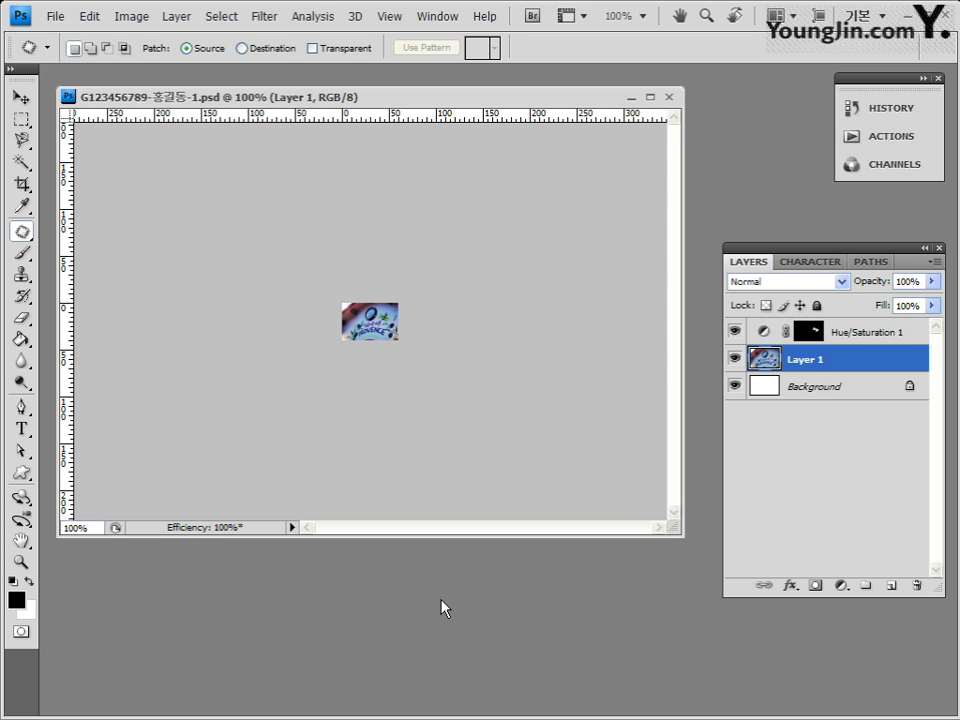
Step: Check the GTQ folder for the saved JPEG and PSD files of the first exercise, without opening any
key(ctrl+o)
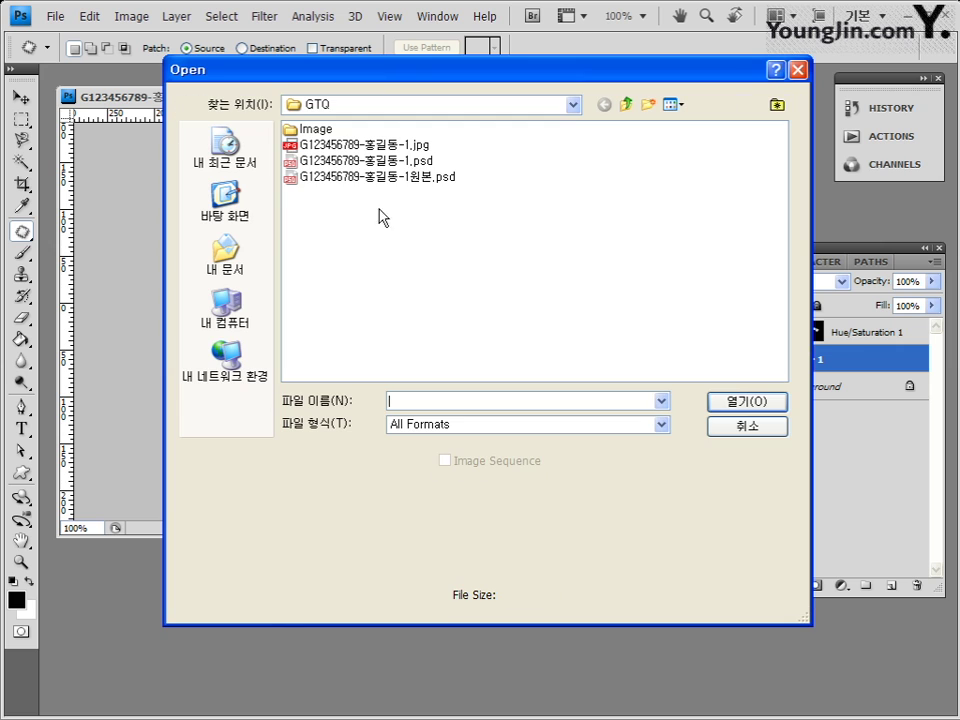
click(427, 182)
click(420, 145)
shift+click(435, 161)
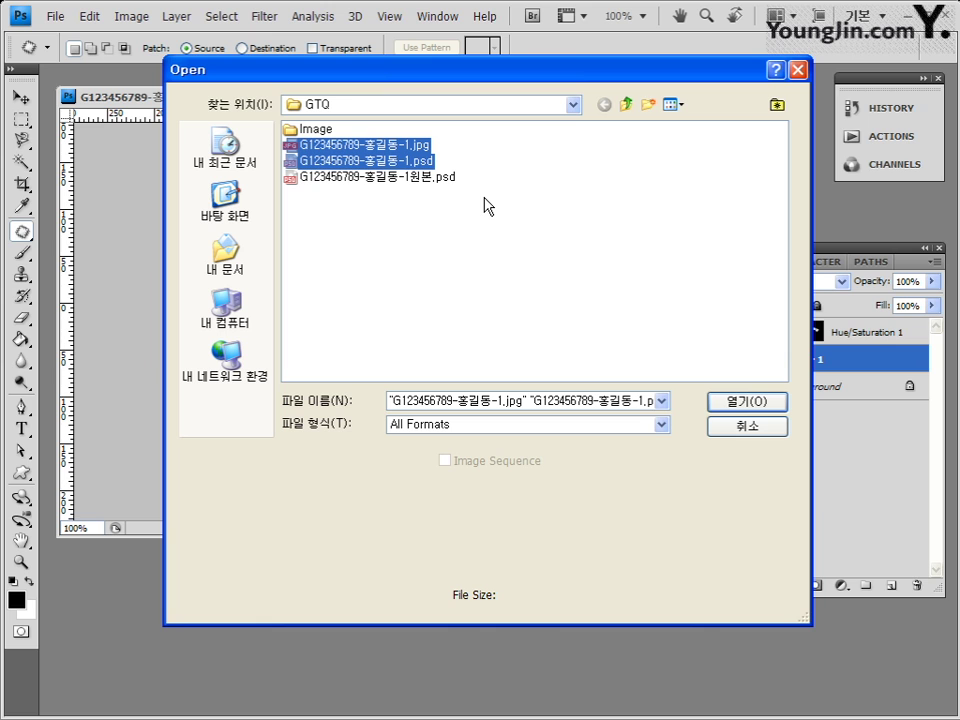
click(742, 427)
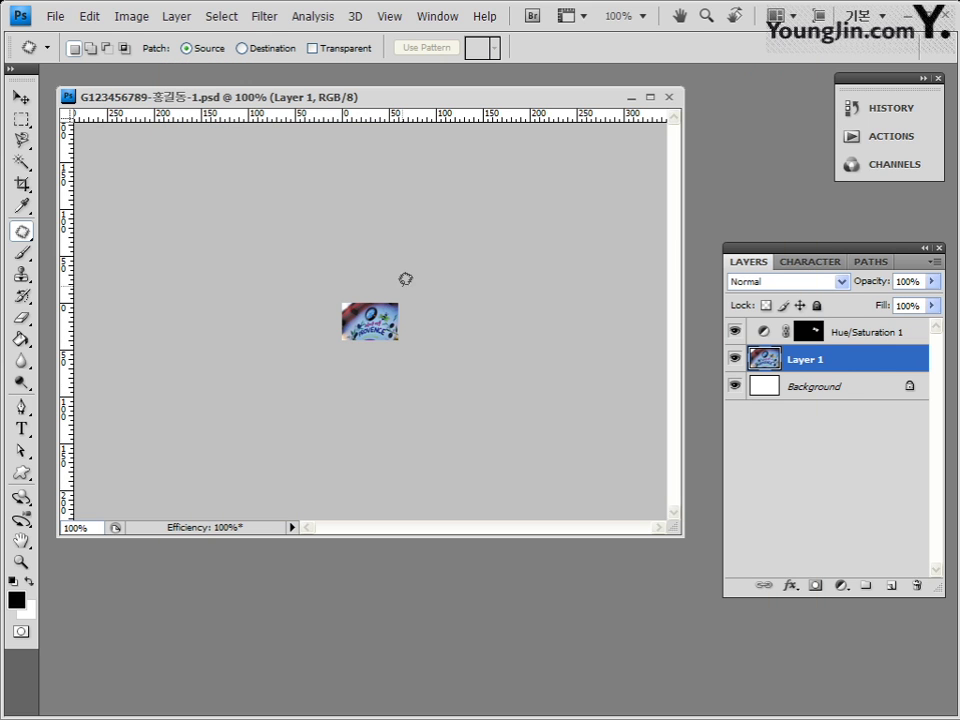
Step: Close the reduced document and create a white RGB document of 400 x 600 pixels at 72 pixels/inch
click(669, 97)
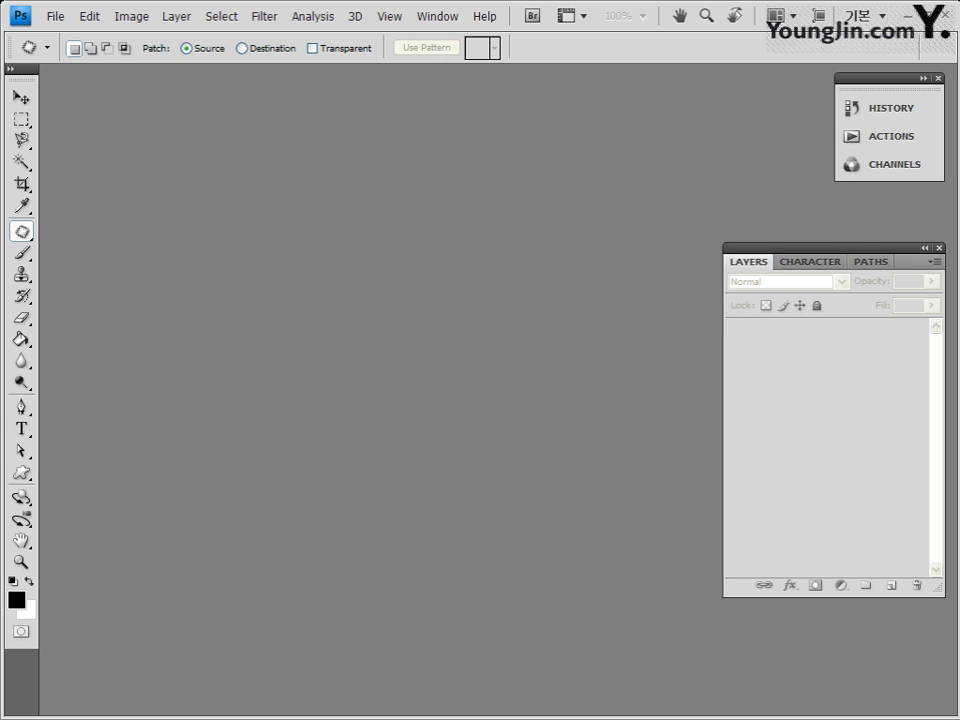
key(v)
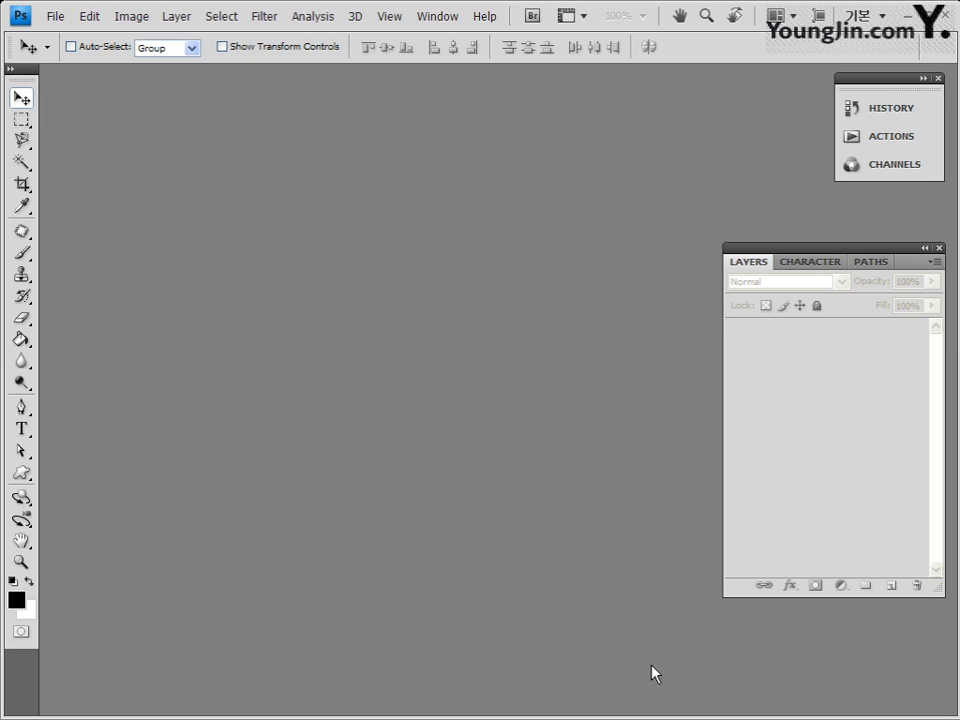
click(55, 16)
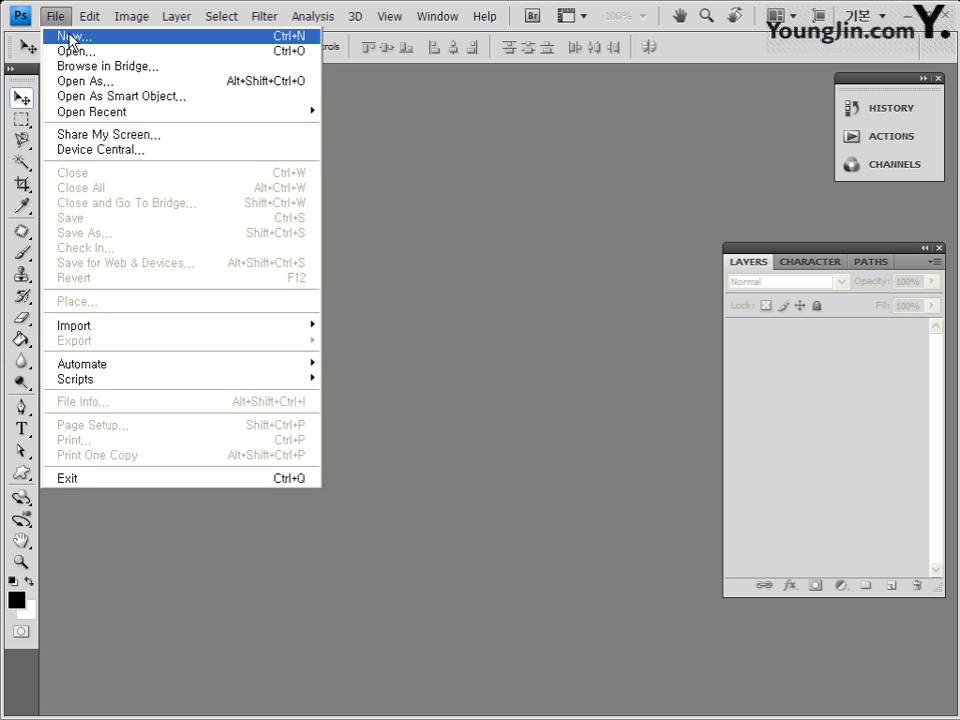
click(71, 40)
click(326, 236)
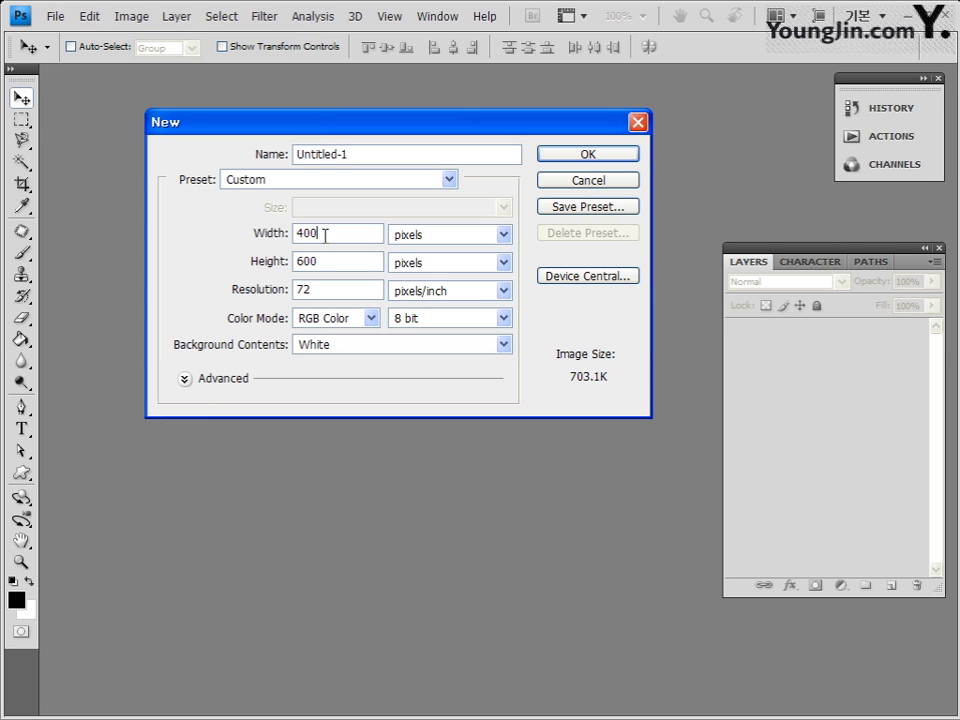
drag(326, 236, 230, 240)
drag(300, 261, 242, 268)
click(605, 155)
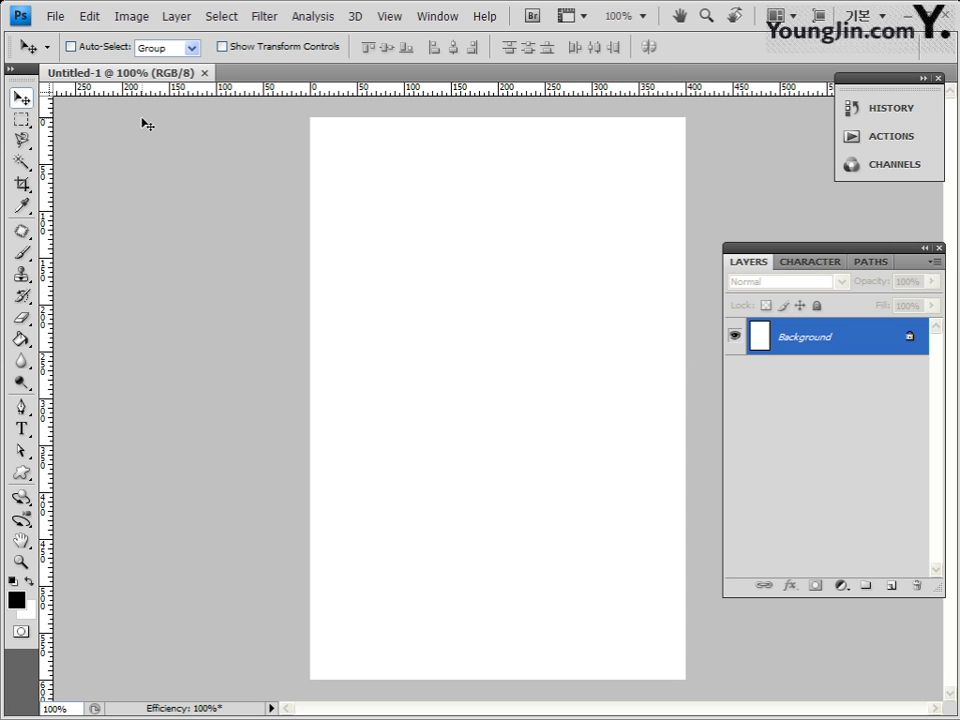
Step: Save the blank document as a PSD in the GTQ folder, reusing the existing 원본 file name with its number changed to "-2"
click(57, 22)
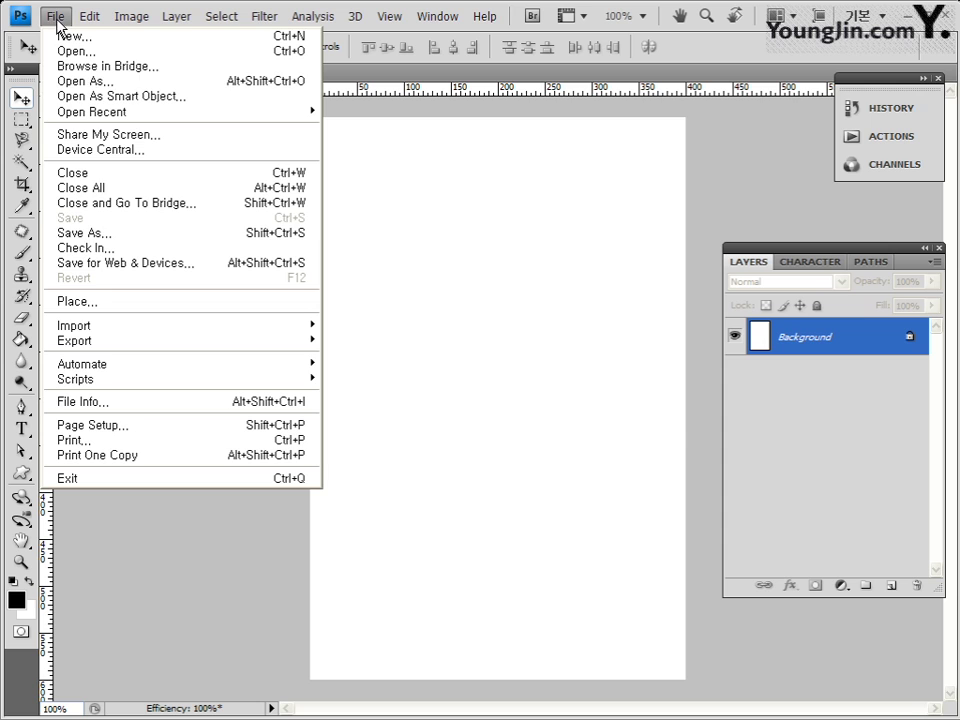
click(118, 233)
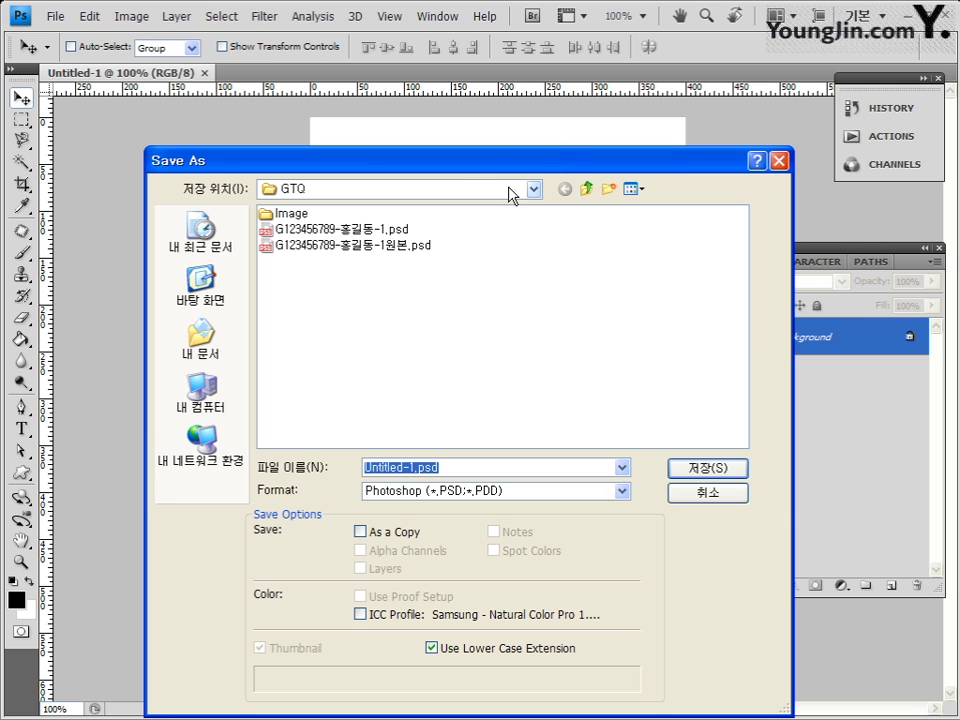
click(379, 233)
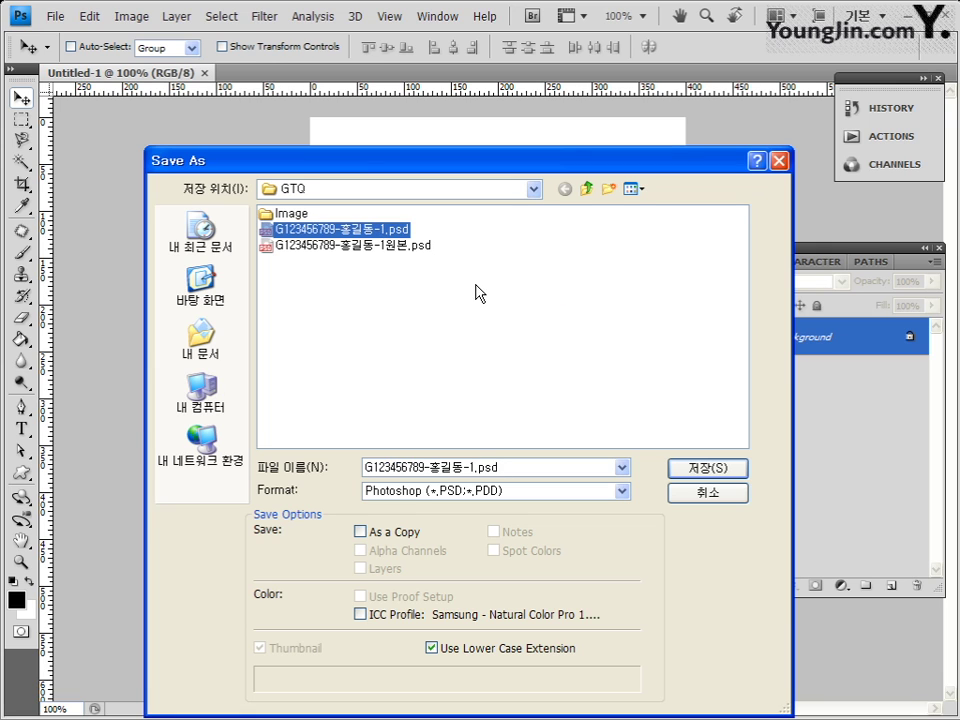
click(405, 245)
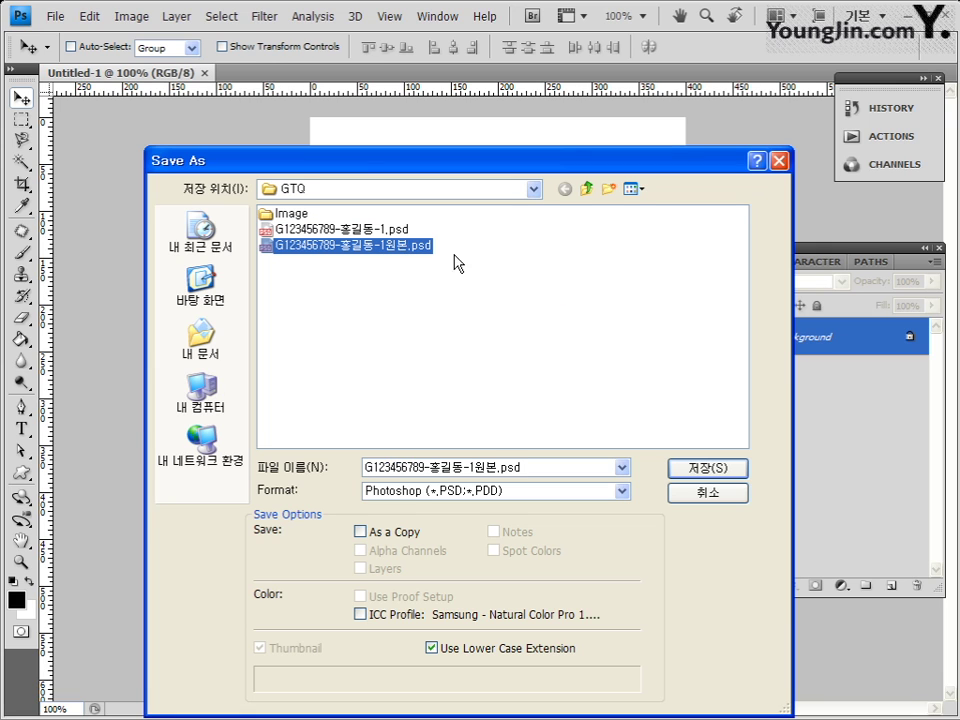
click(511, 473)
click(473, 467)
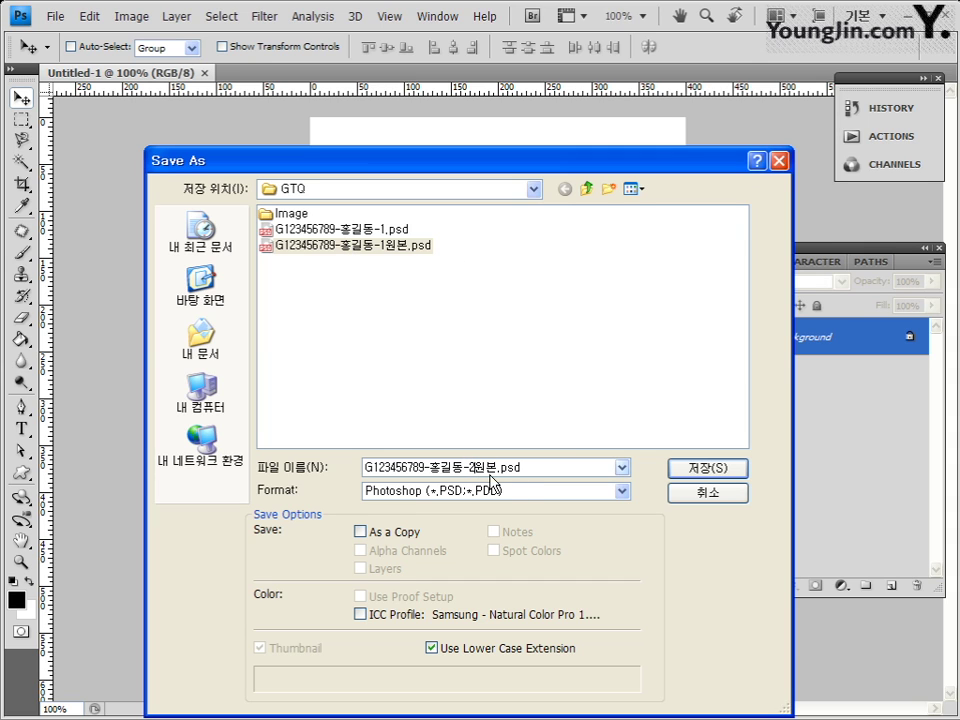
click(716, 471)
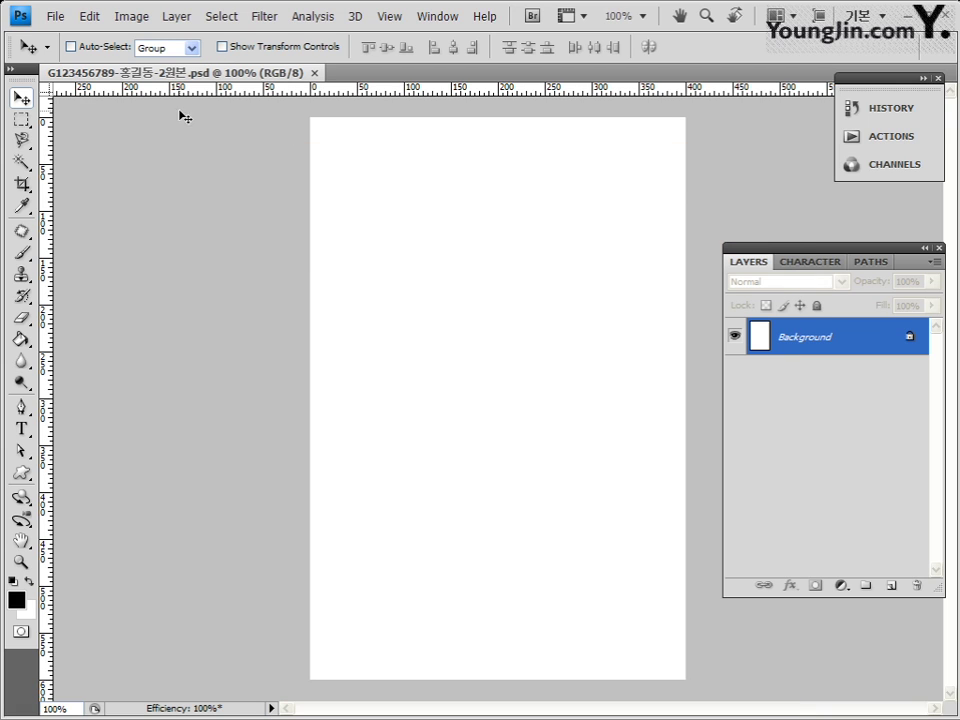
Step: Using floating windows, copy 3급-2.jpg from the Image folder into the blank document as a new layer and close the source image
drag(178, 70, 277, 93)
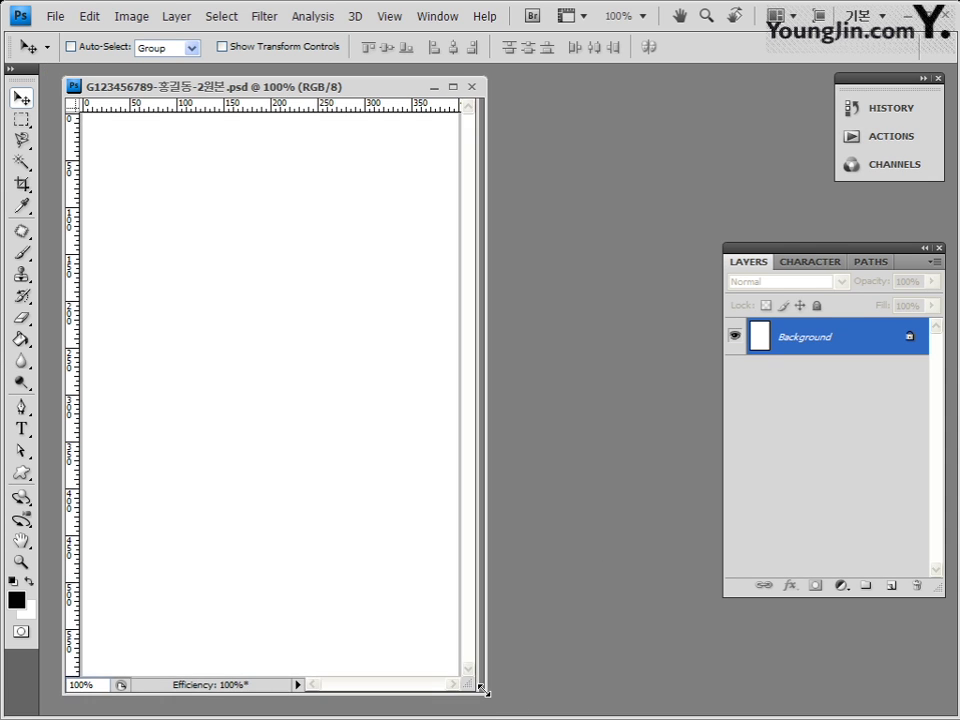
drag(470, 689, 481, 693)
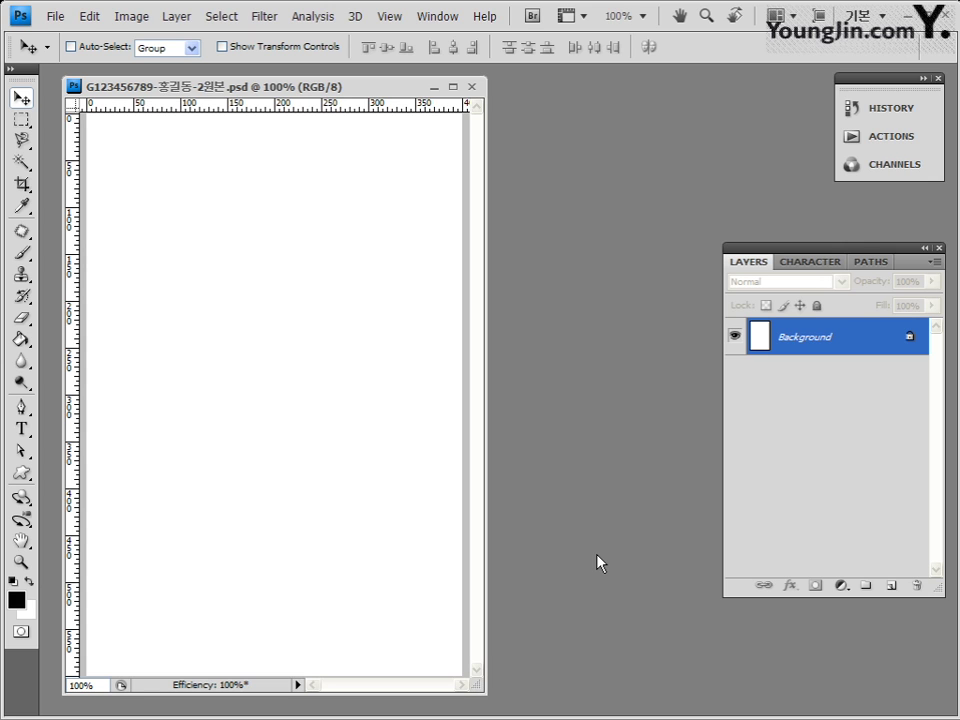
key(ctrl+o)
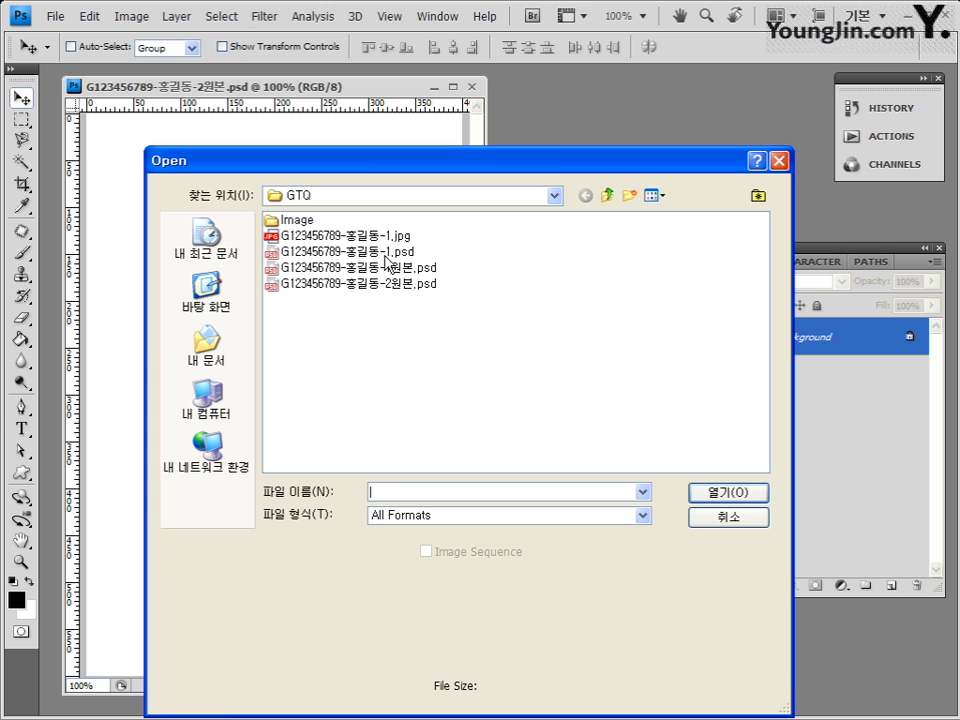
double_click(289, 221)
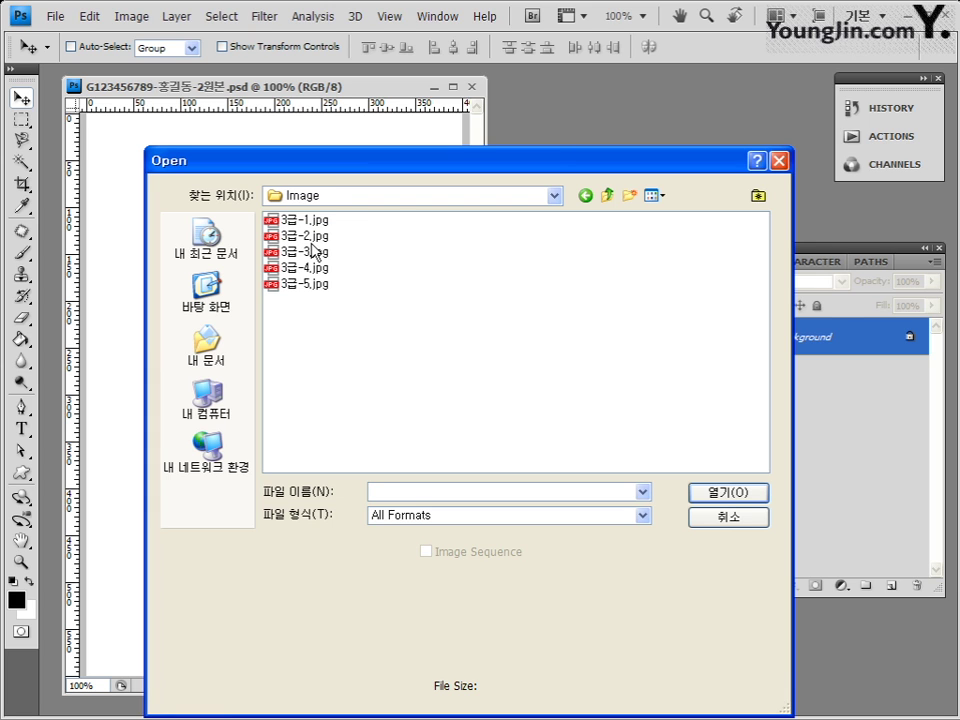
double_click(313, 238)
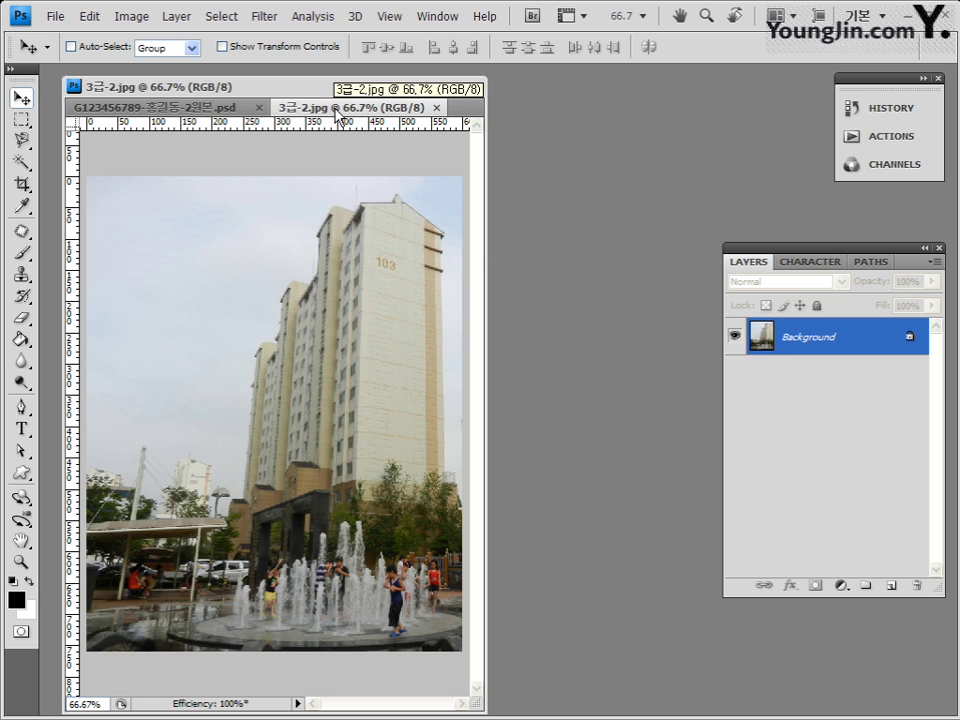
drag(343, 113, 512, 107)
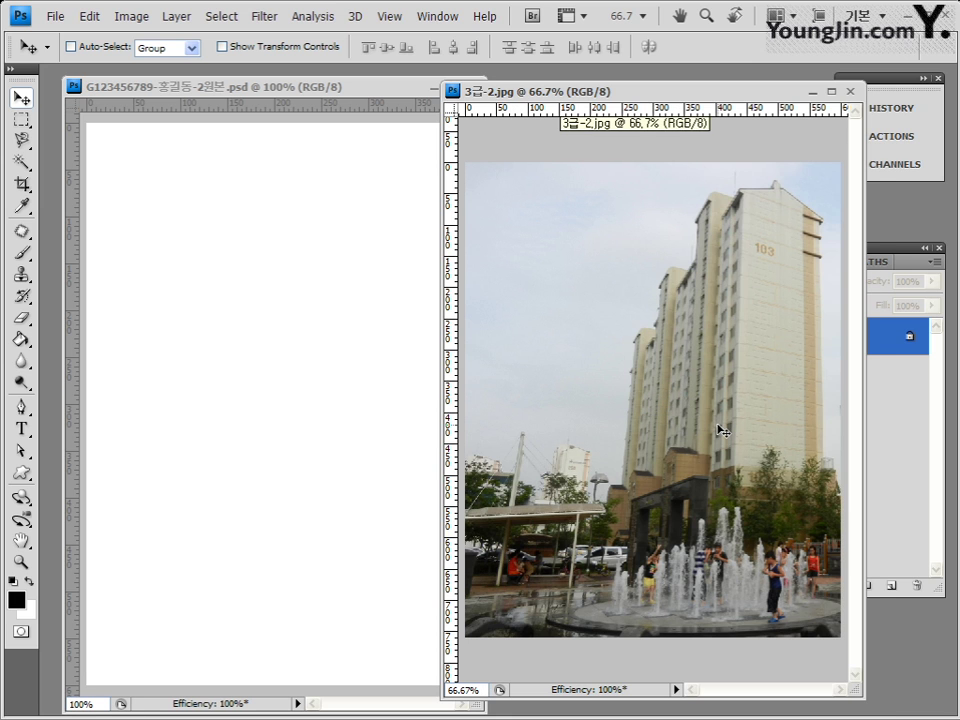
drag(717, 425, 304, 390)
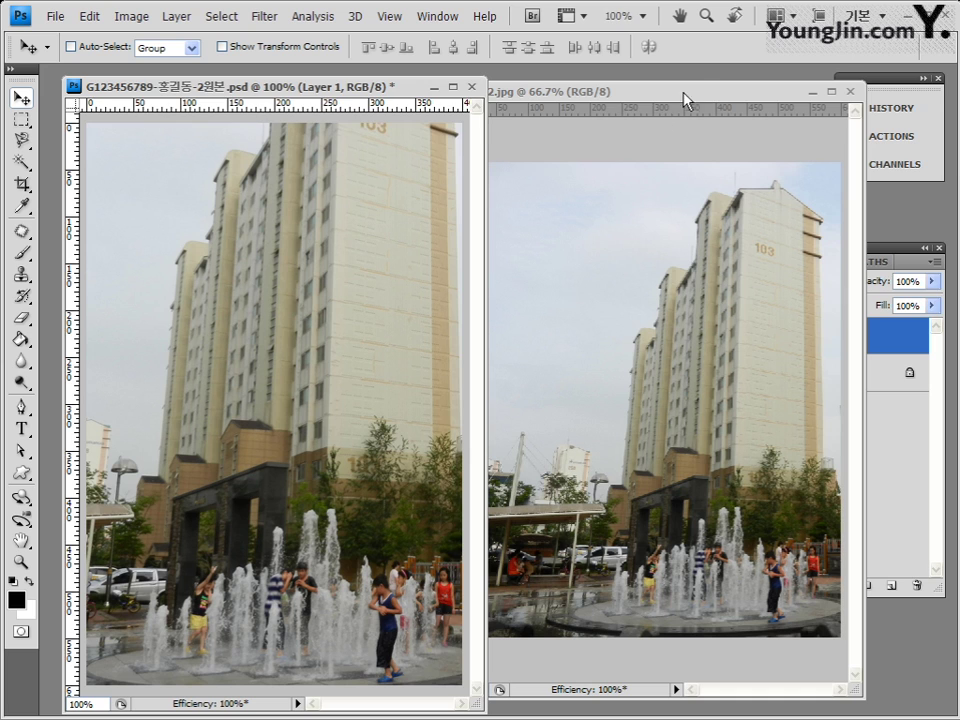
click(849, 92)
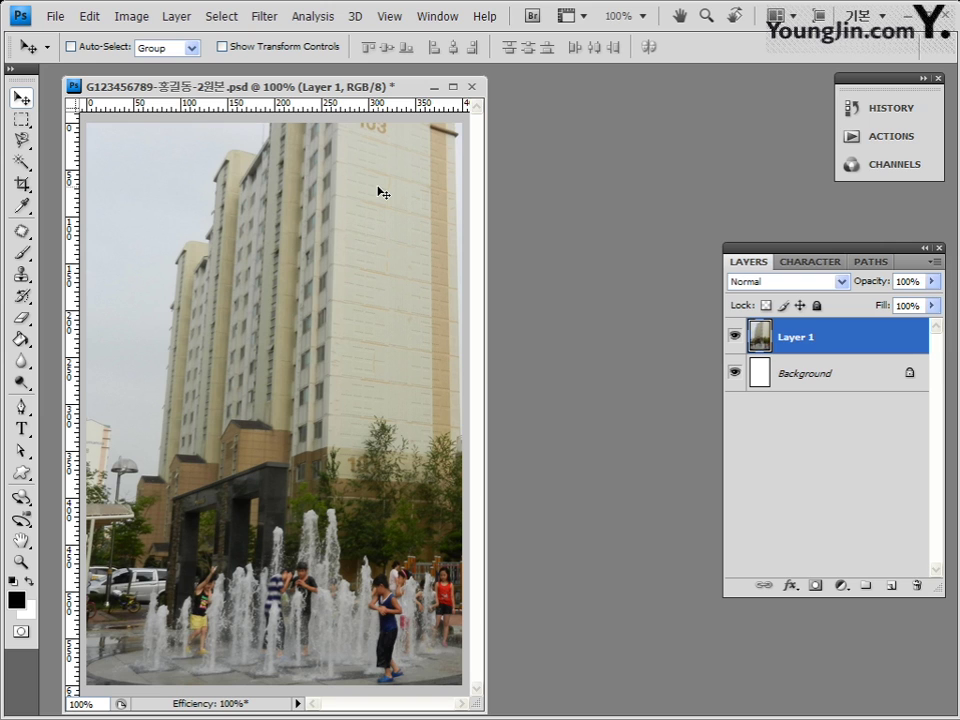
Step: Rename the apartment photo layer as 아파트
key(ctrl+minus)
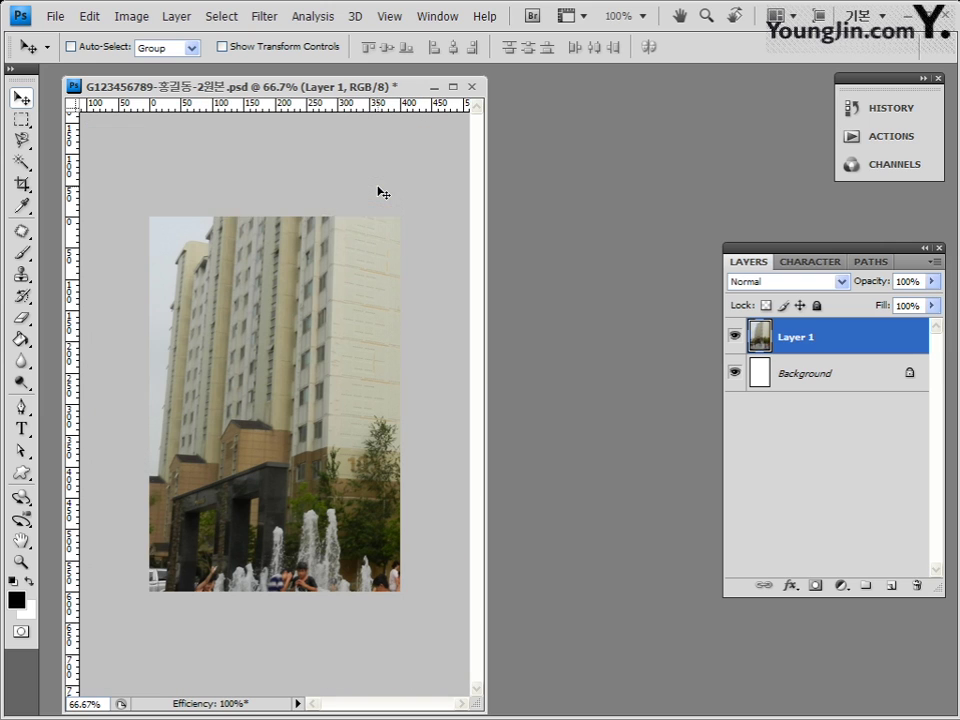
key(ctrl+minus)
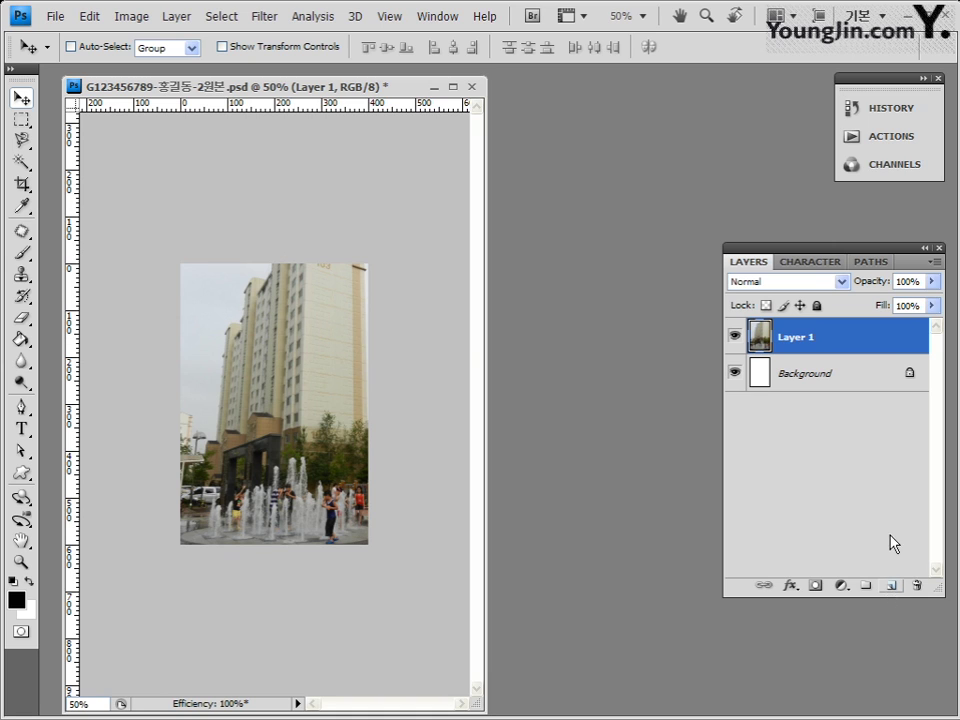
double_click(797, 339)
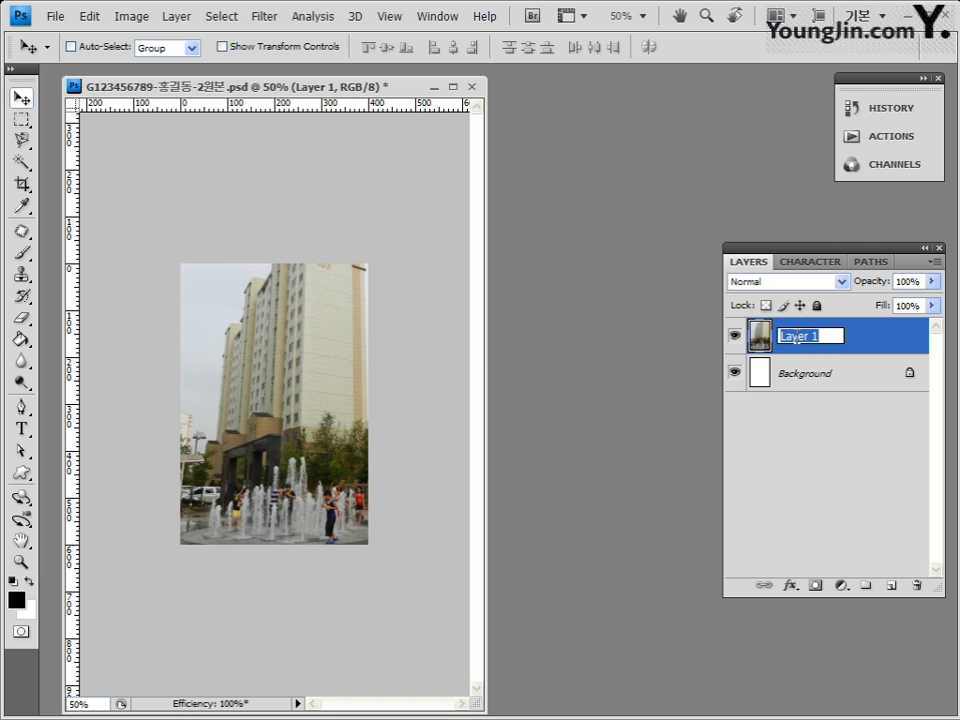
text(o)
text(파트)
key(Return)
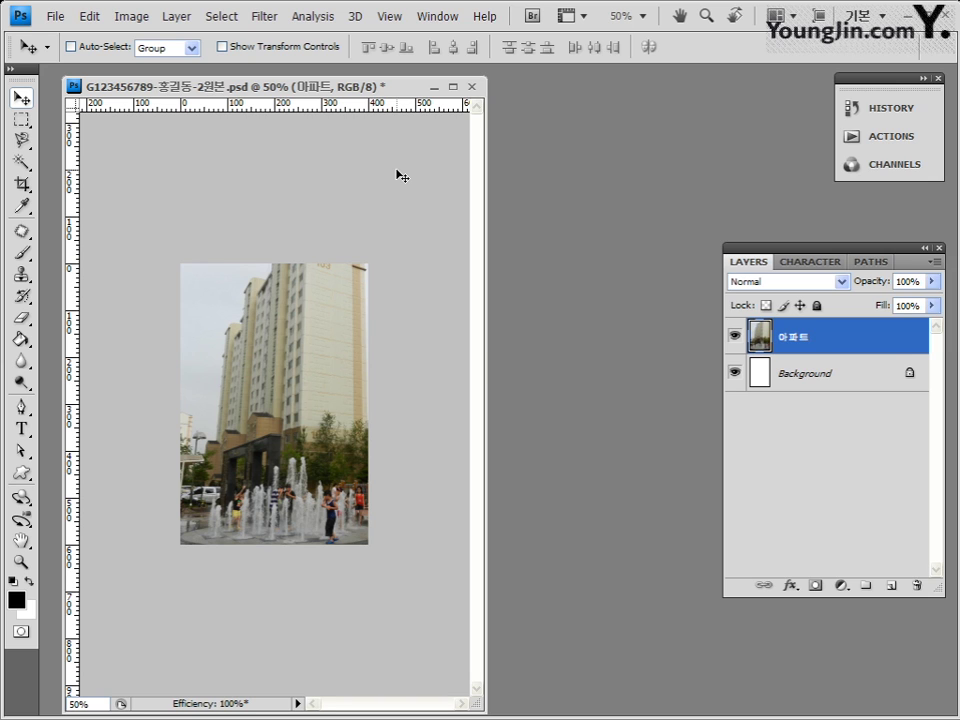
Step: Free Transform the 아파트 layer to about 80% width and 79% height, aligning its upper-right corner with the canvas corner
click(89, 17)
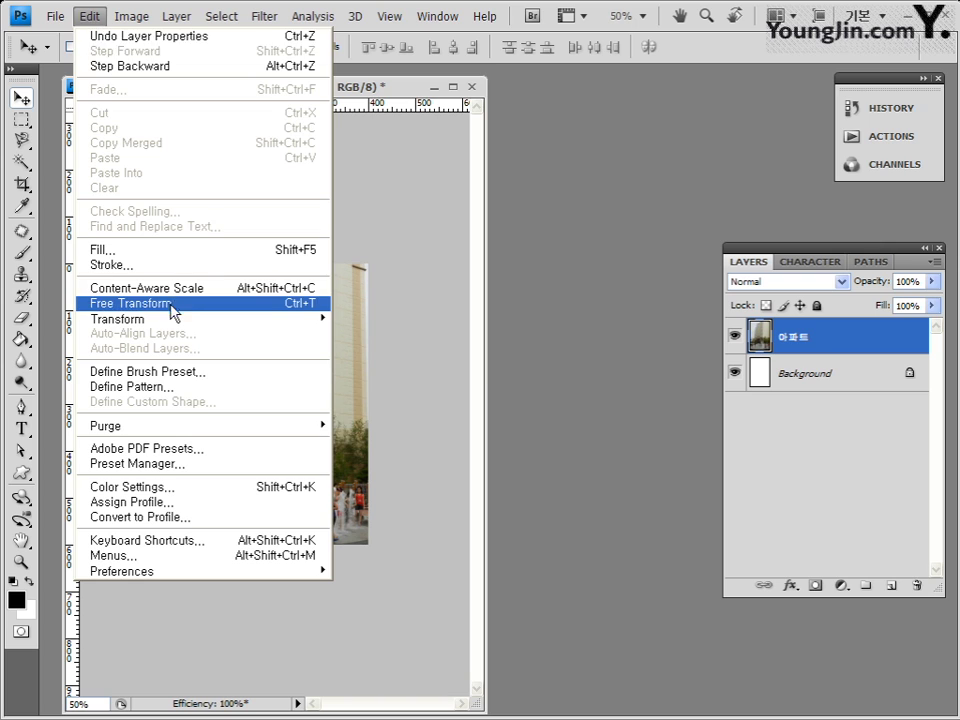
click(297, 306)
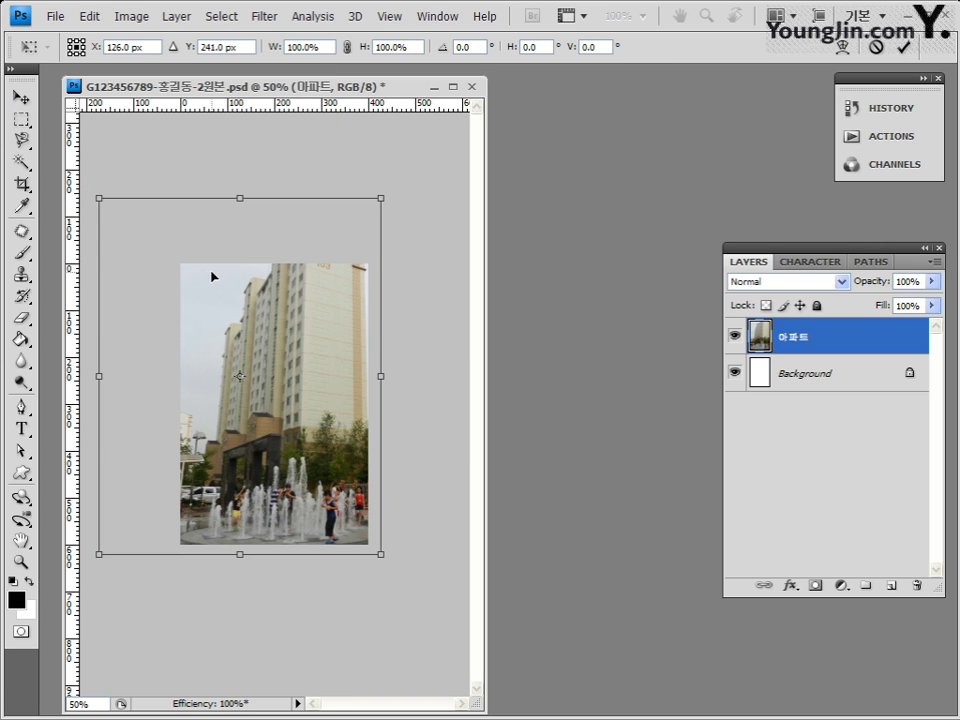
drag(381, 198, 366, 264)
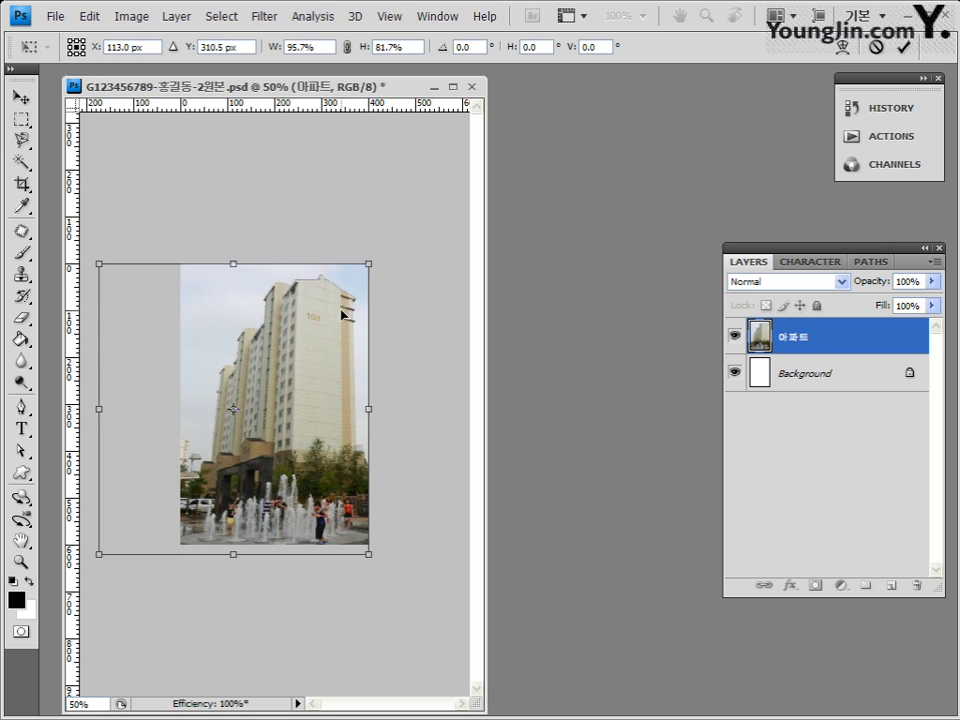
click(394, 17)
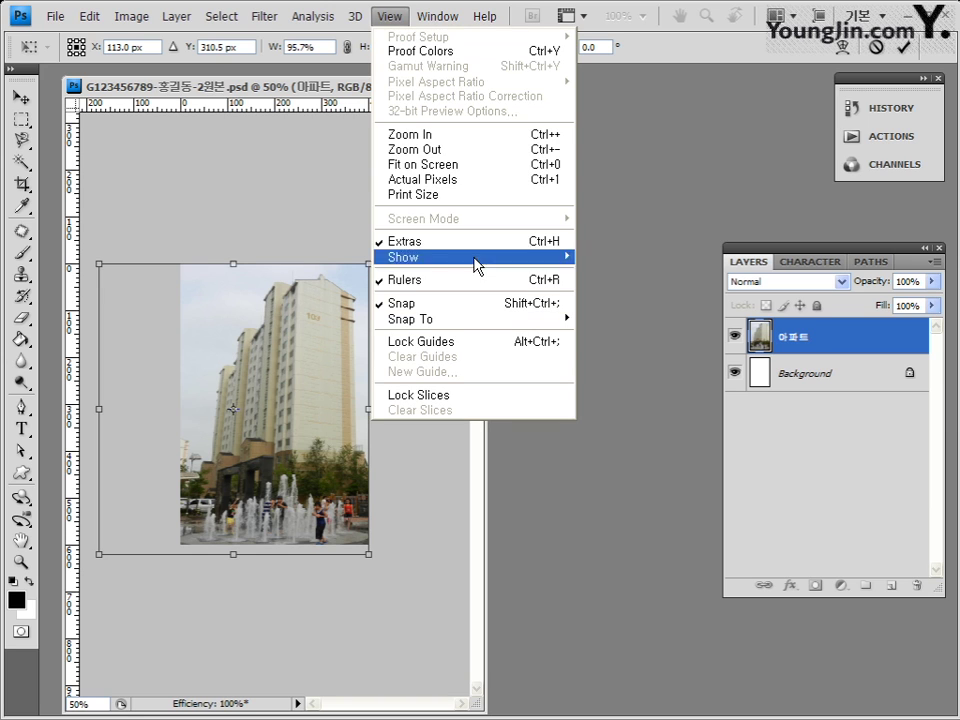
click(640, 62)
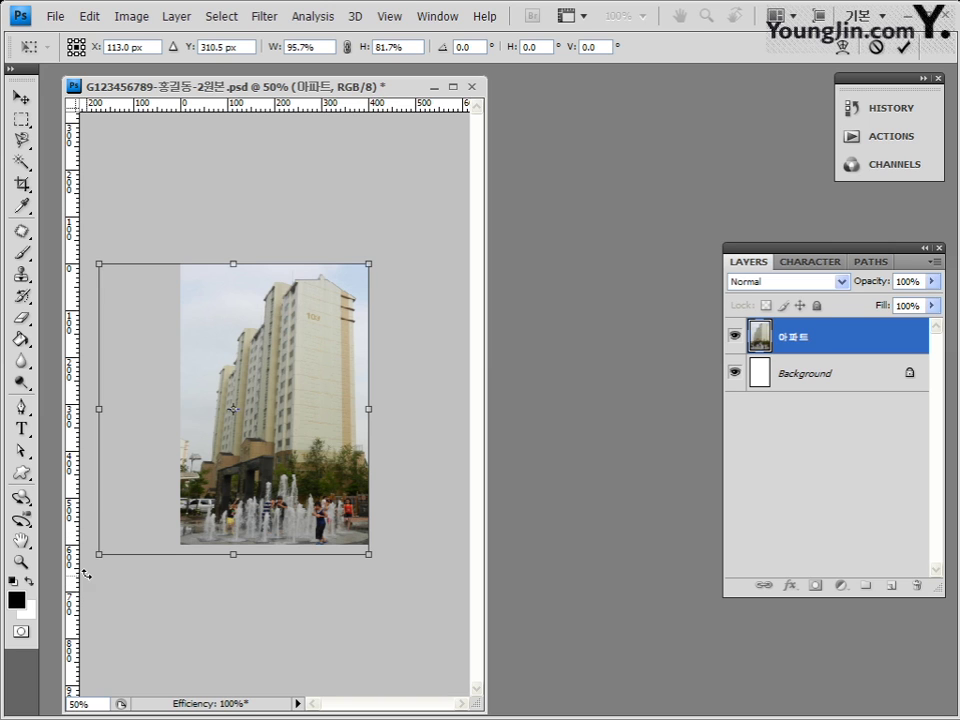
drag(99, 554, 146, 545)
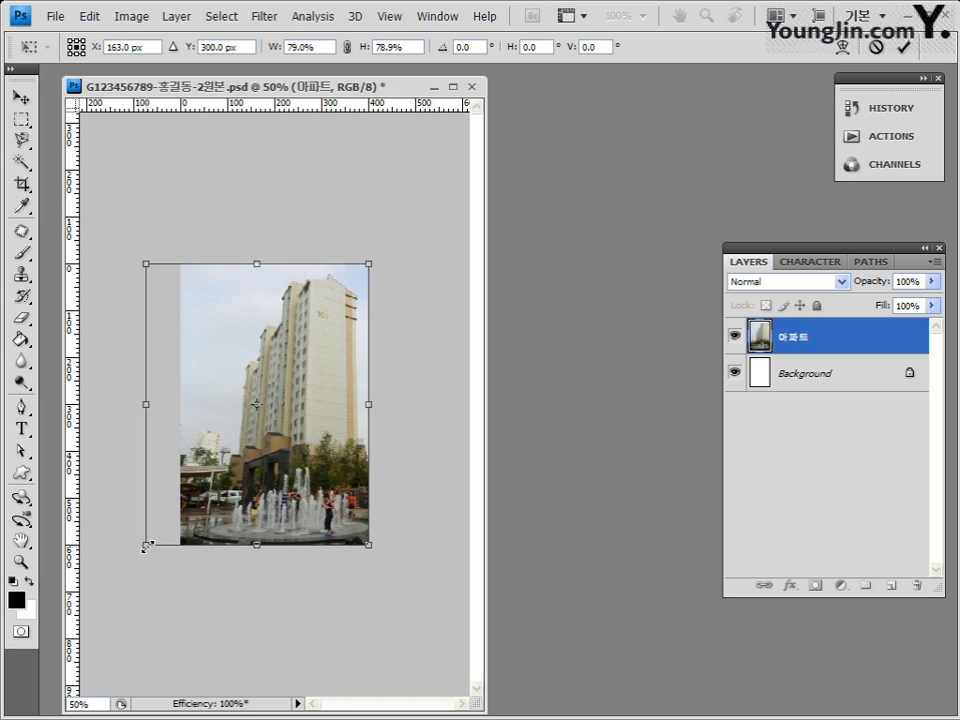
mouse_move(147, 546)
mouse_down()
mouse_move(140, 560)
mouse_move(142, 545)
mouse_up()
Step: Turn off snapping and finish the Free Transform of the 아파트 layer at about 80.7% width and 80.8% height
click(389, 16)
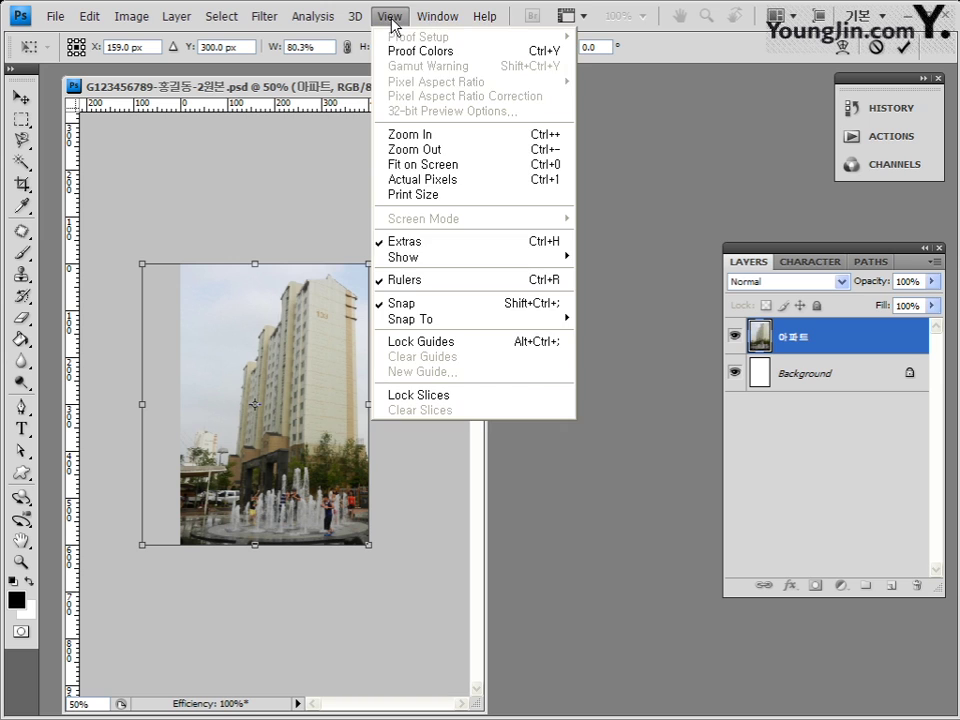
click(452, 306)
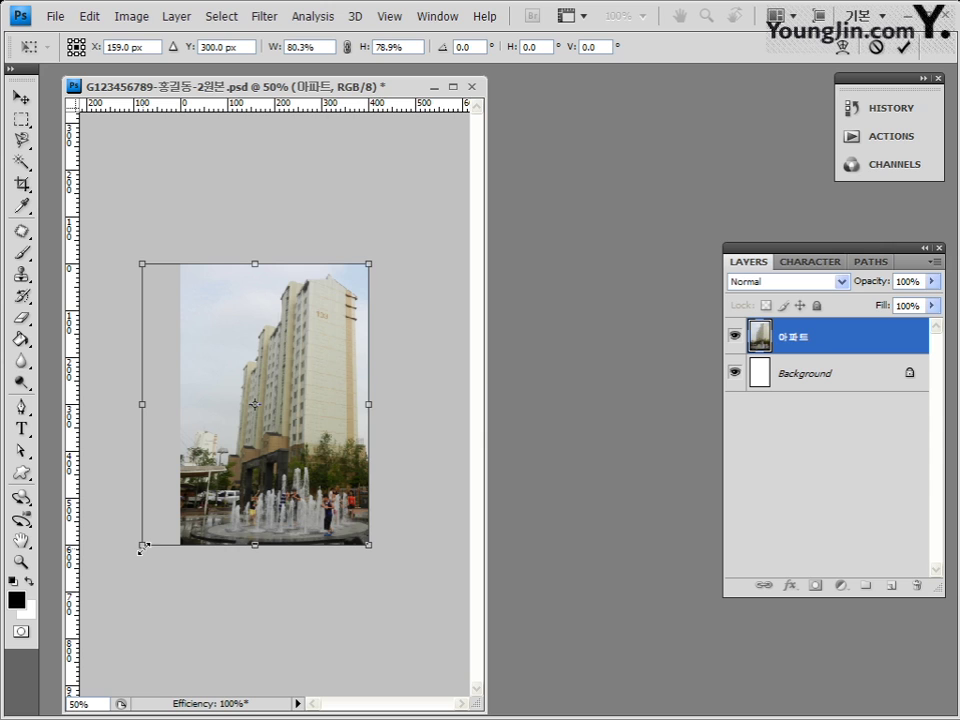
drag(141, 547, 142, 553)
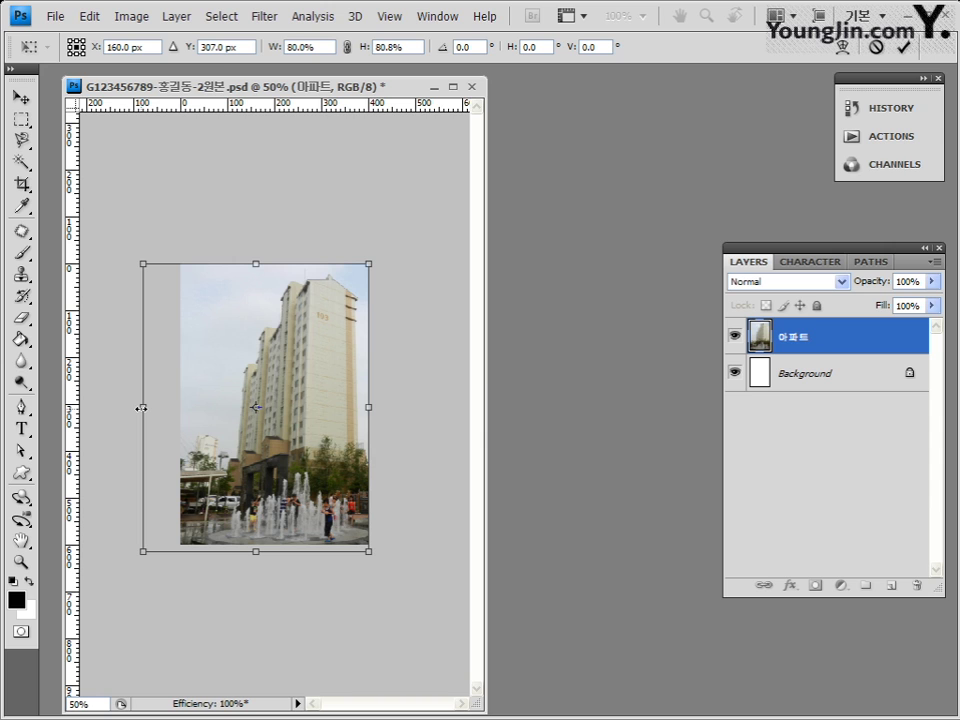
mouse_move(142, 408)
mouse_down()
mouse_move(164, 408)
mouse_move(140, 408)
mouse_up()
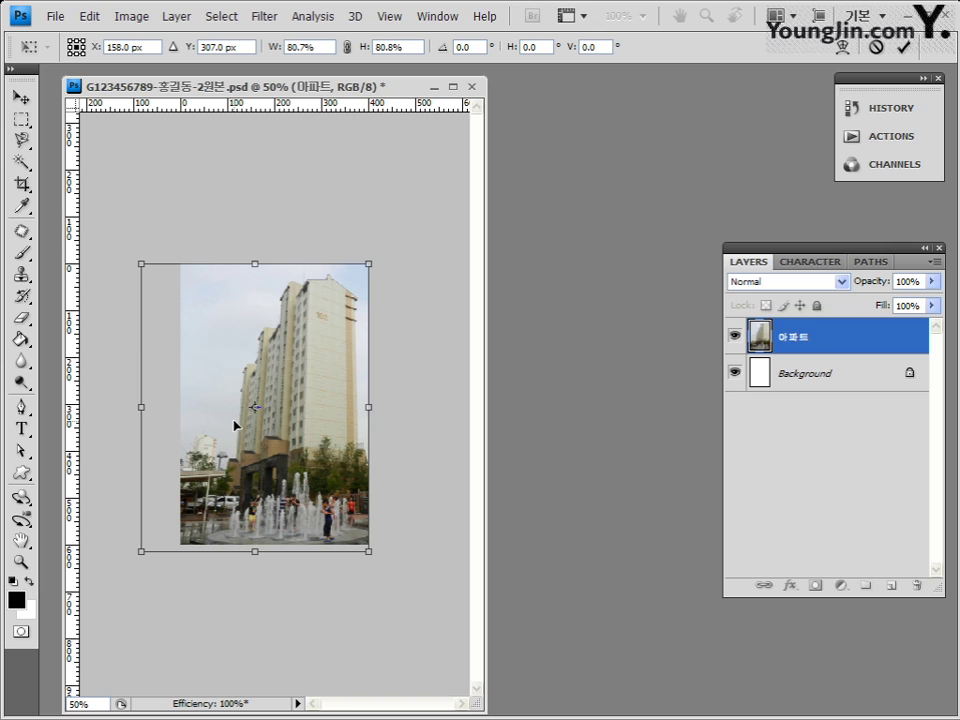
key(Return)
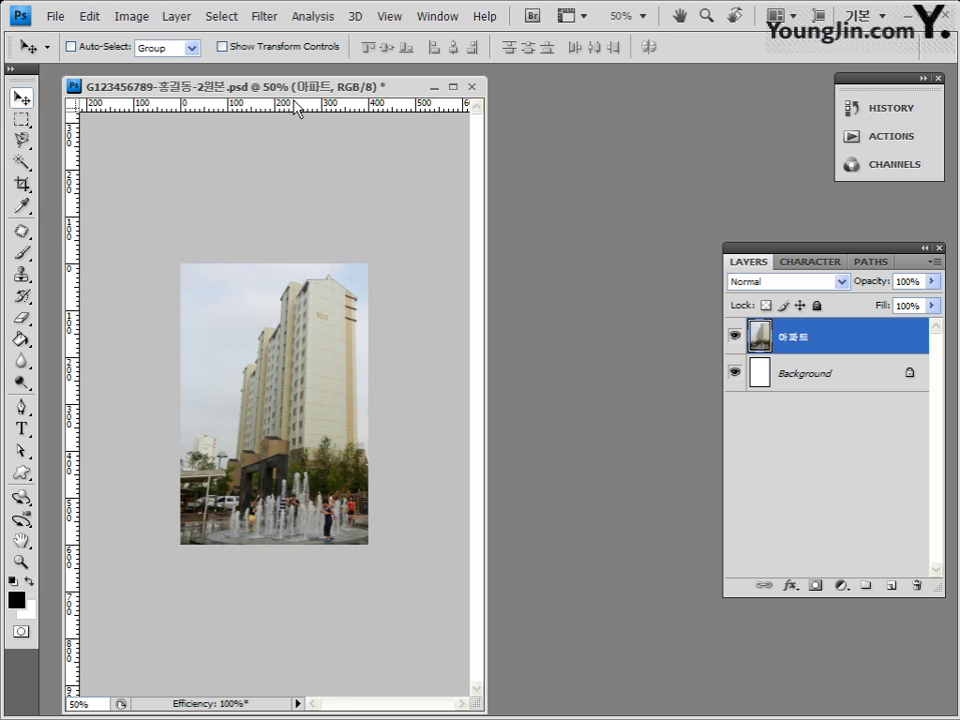
Step: Open 3급-3.jpg from the Image folder and float it in its own window beside the apartment document
key(ctrl+plus)
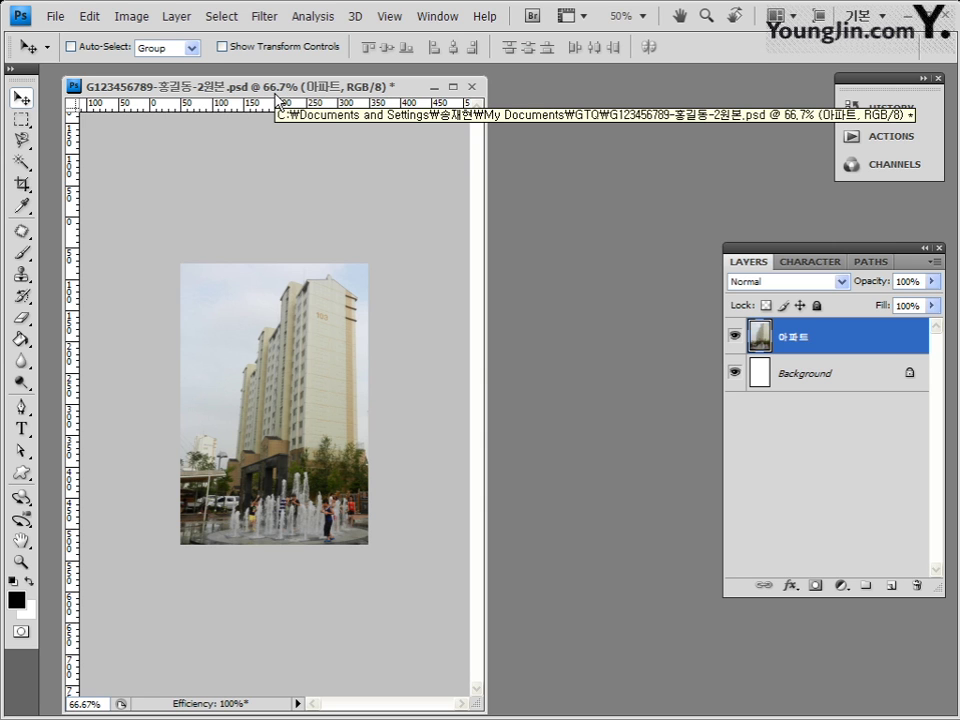
key(ctrl+plus)
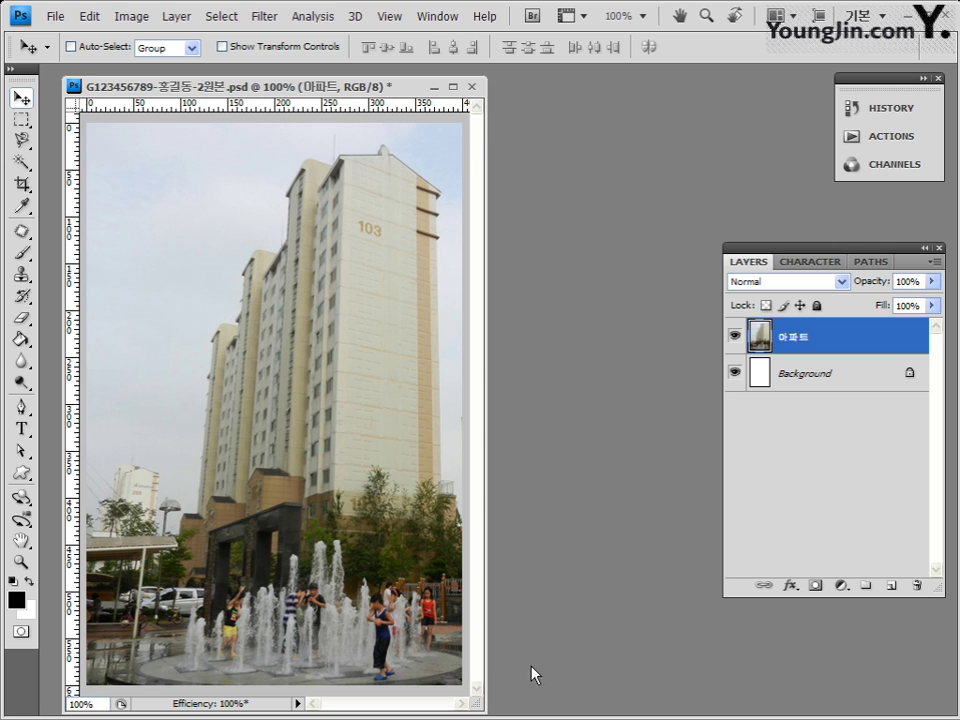
drag(485, 709, 521, 707)
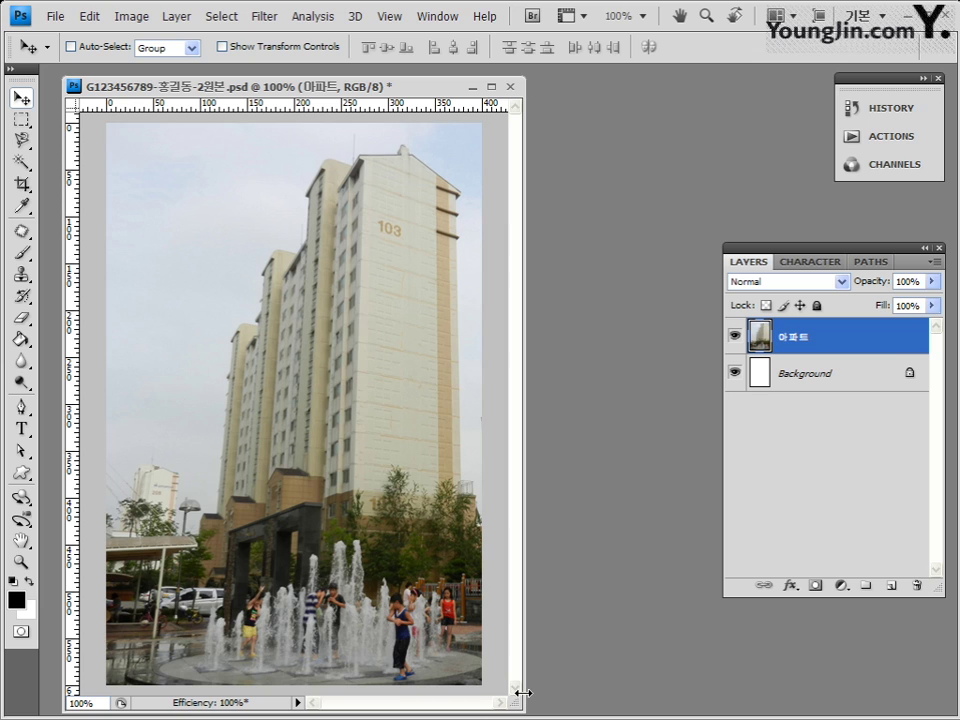
key(l)
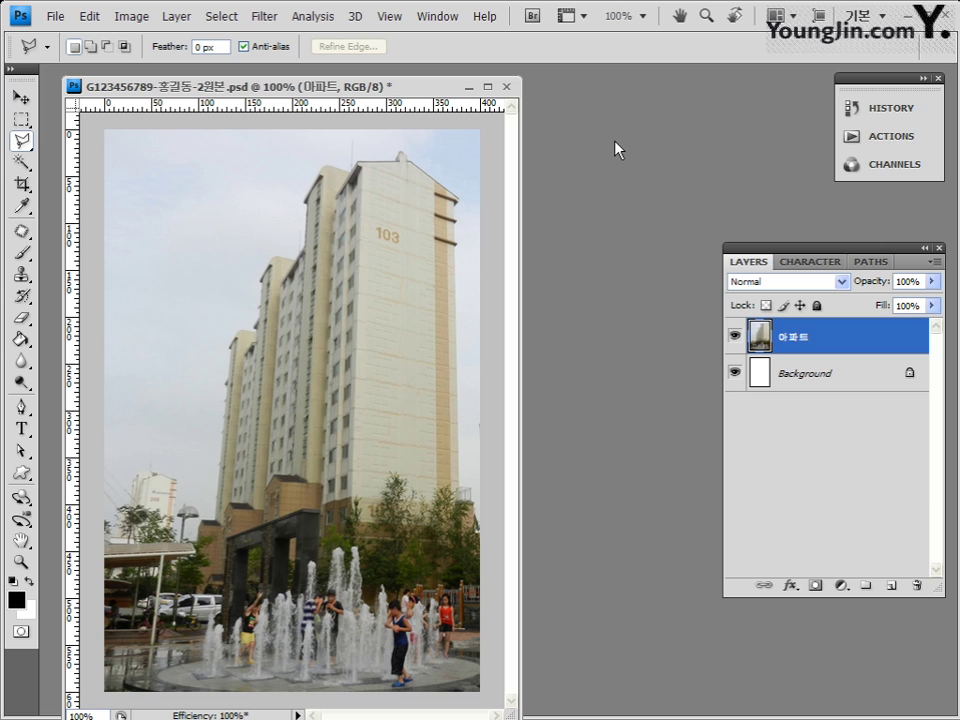
key(ctrl+o)
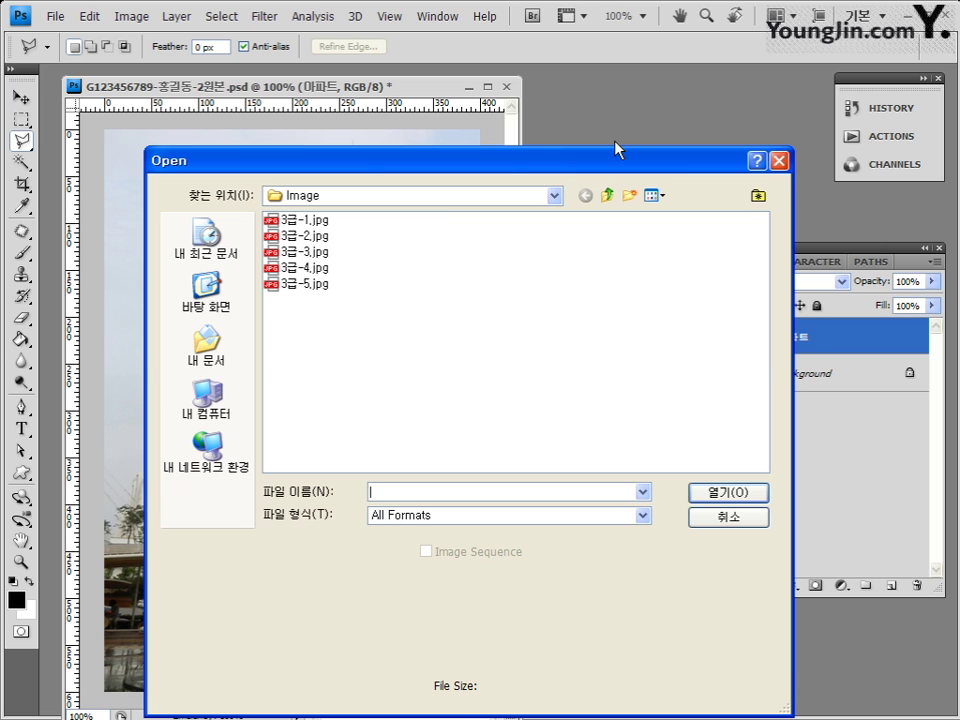
click(326, 253)
click(751, 497)
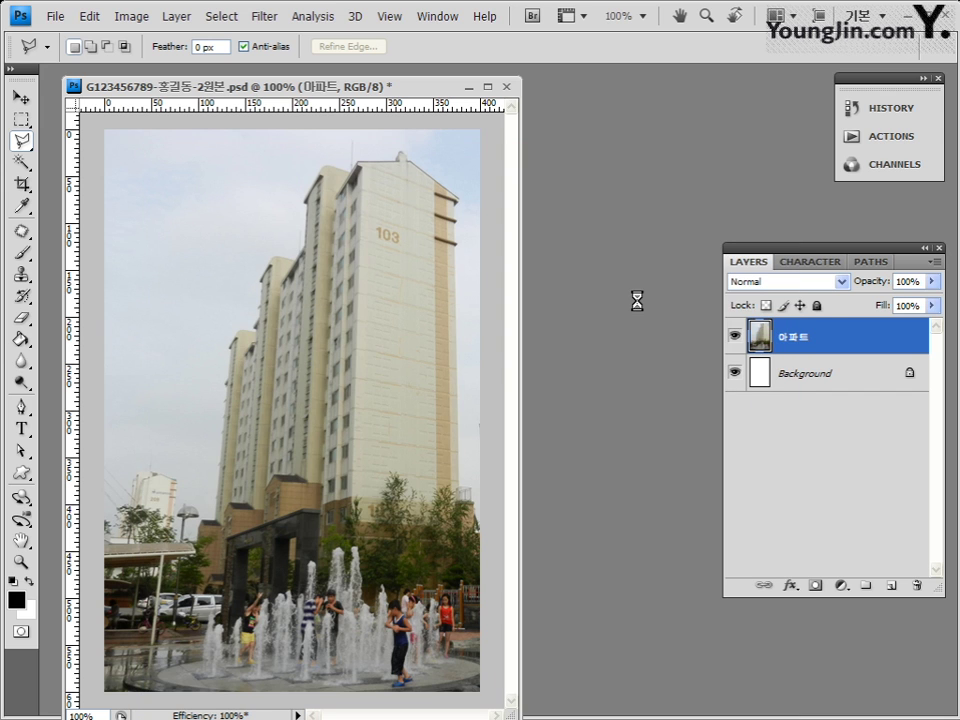
key(v)
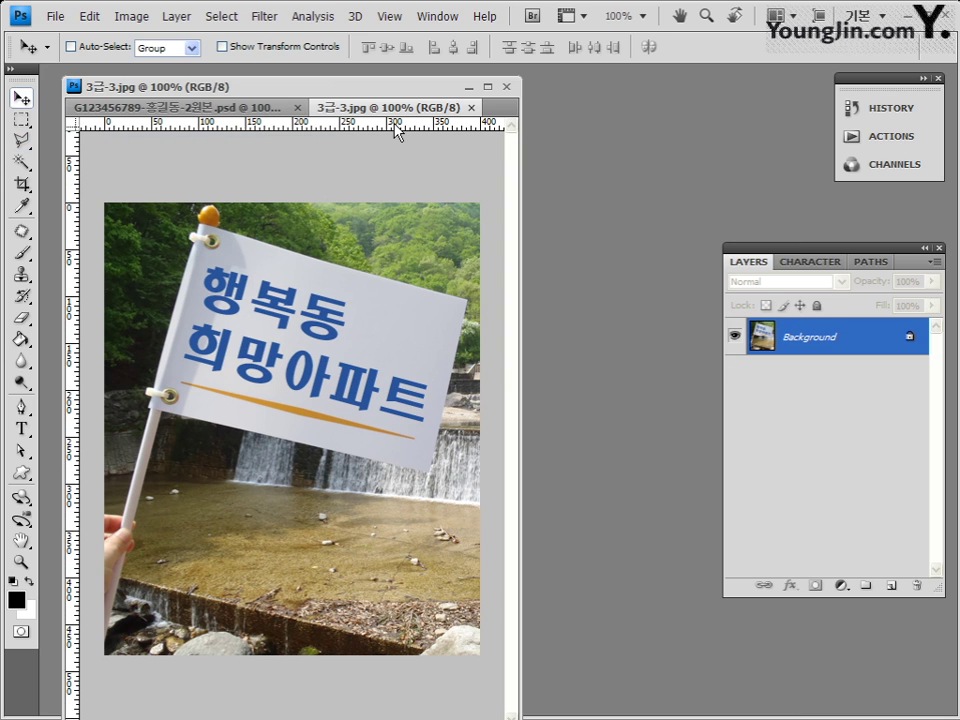
mouse_move(395, 110)
mouse_down()
mouse_move(606, 167)
mouse_move(411, 66)
mouse_move(369, 96)
mouse_move(389, 96)
mouse_up()
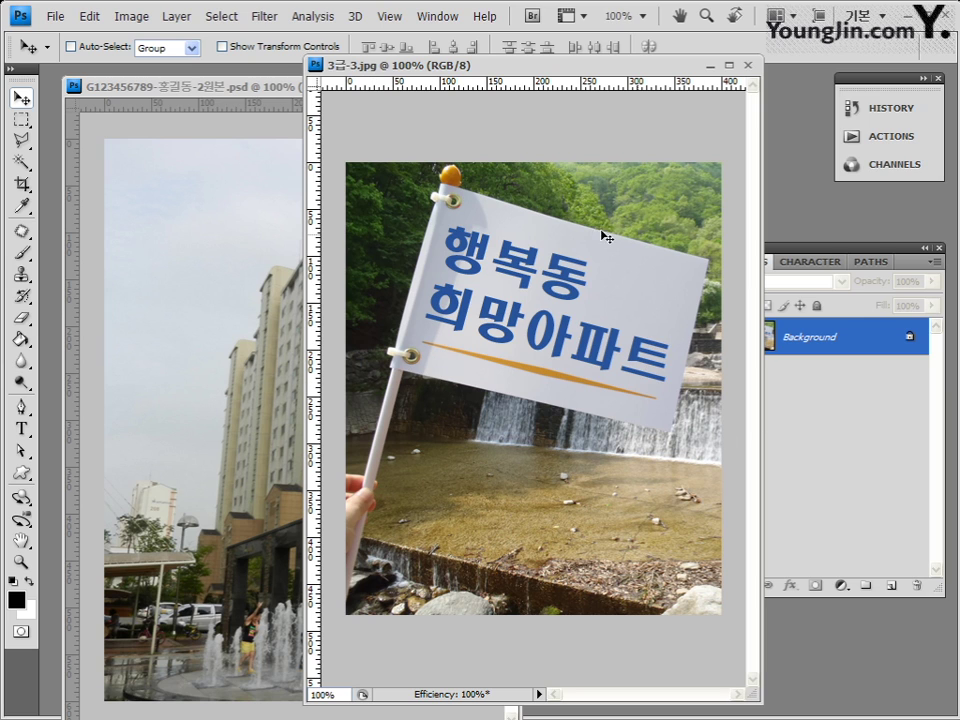
Step: Select the flag and its pole above the hand with the Polygonal Lasso and copy them into the apartment document as a new layer
click(21, 140)
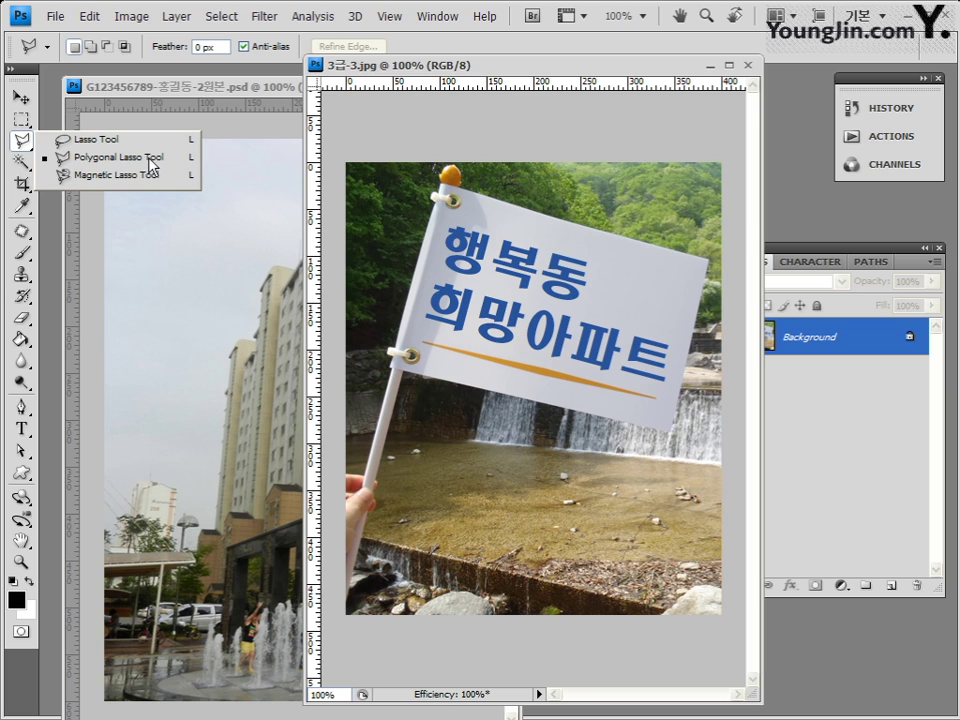
click(116, 158)
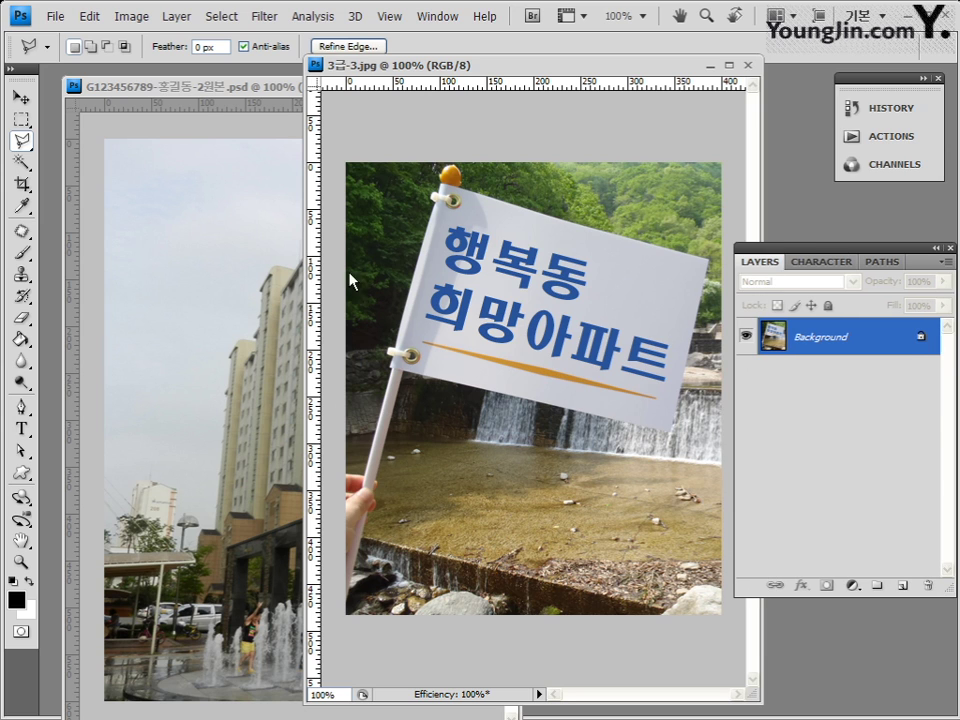
click(19, 97)
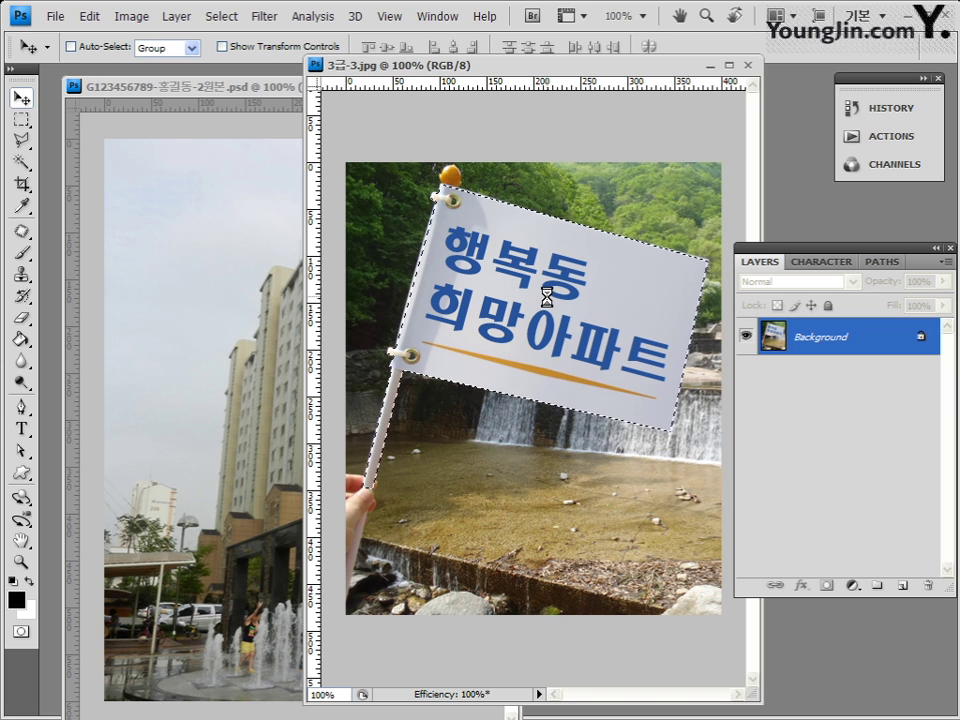
drag(547, 297, 214, 327)
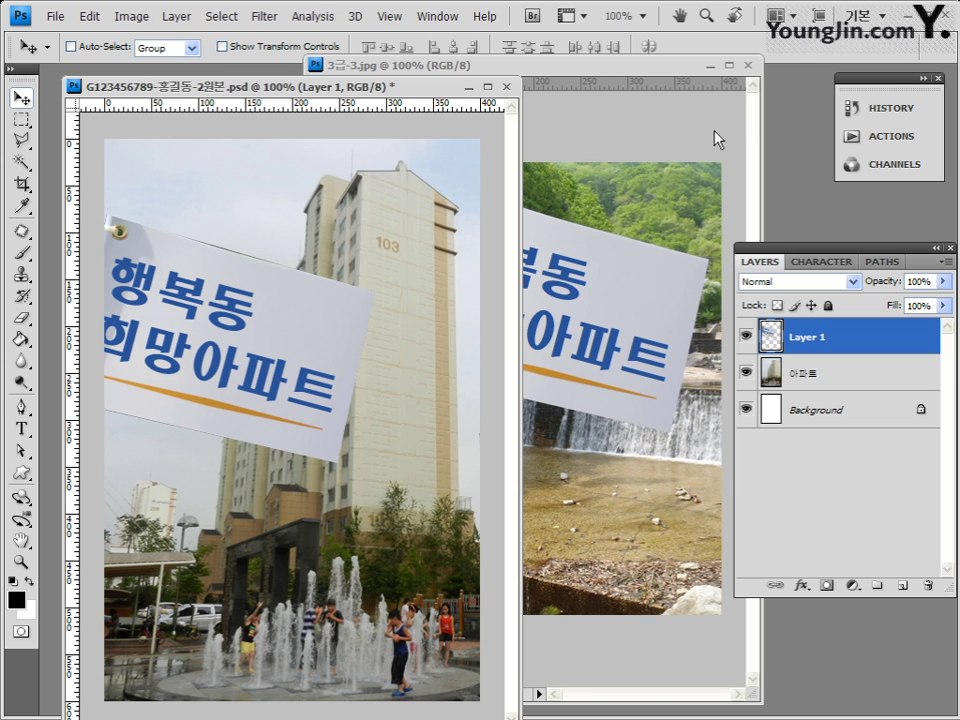
Step: Close 3급-3.jpg and rename the new flag layer as 행복동
click(628, 66)
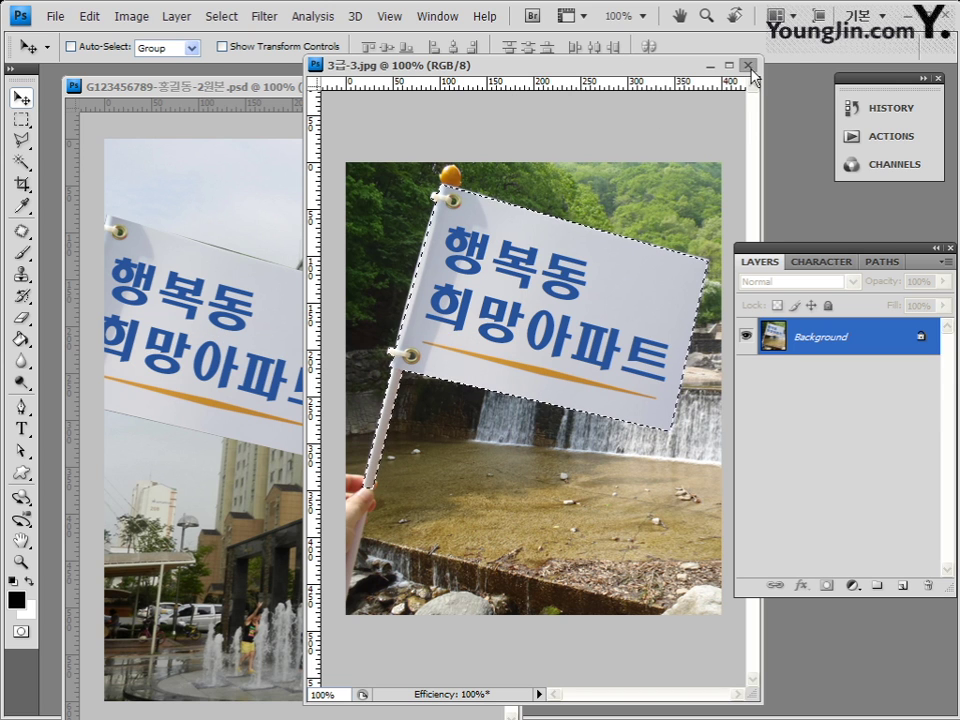
click(748, 66)
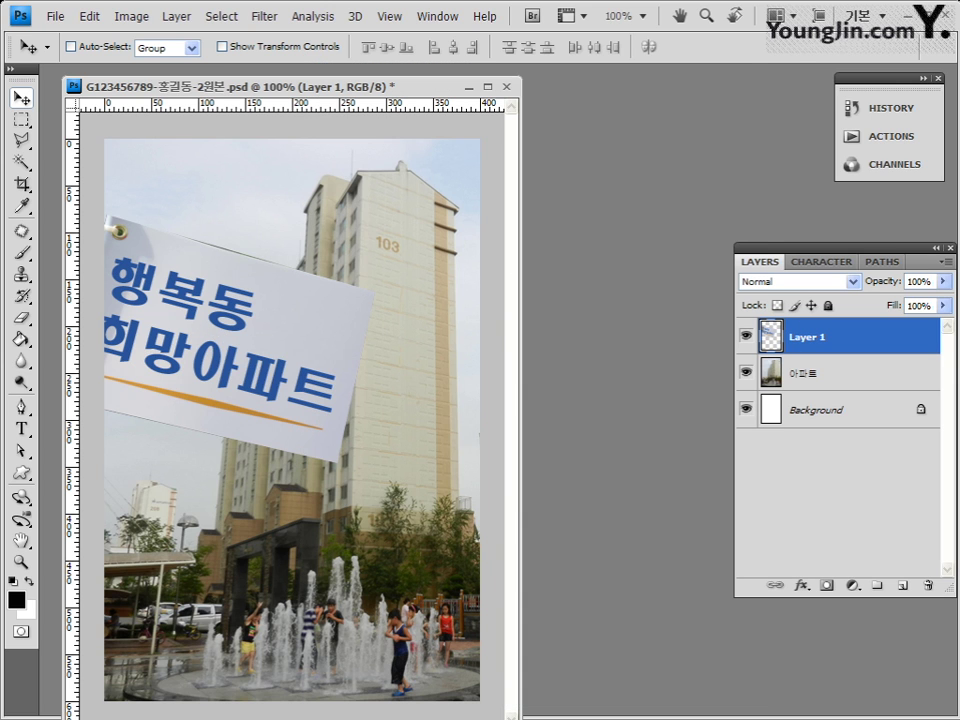
double_click(808, 337)
text(행복도)
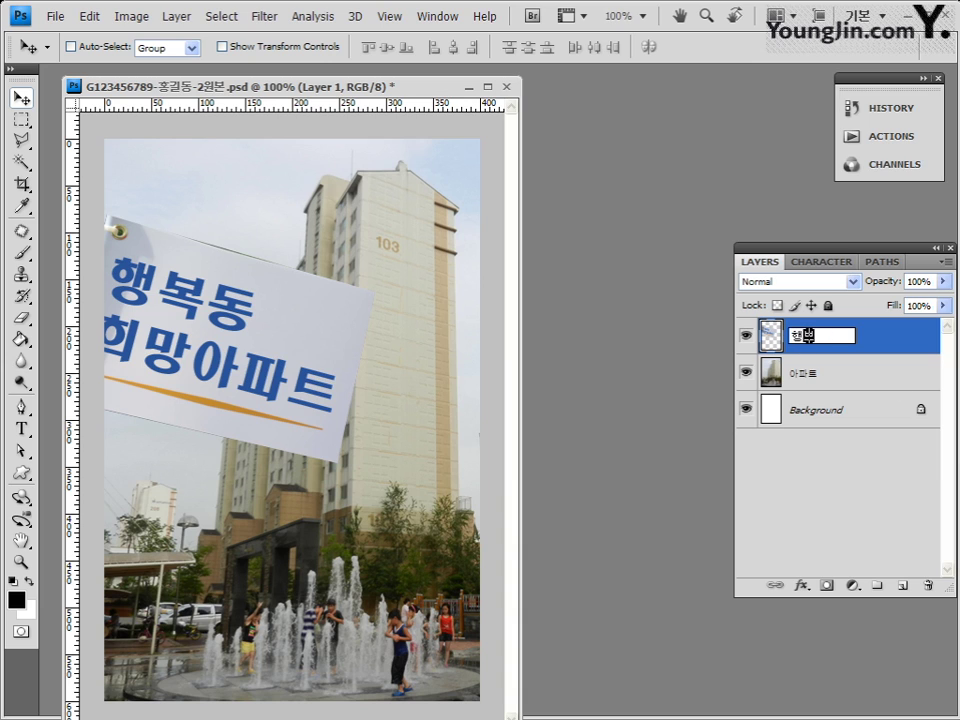
key(Return)
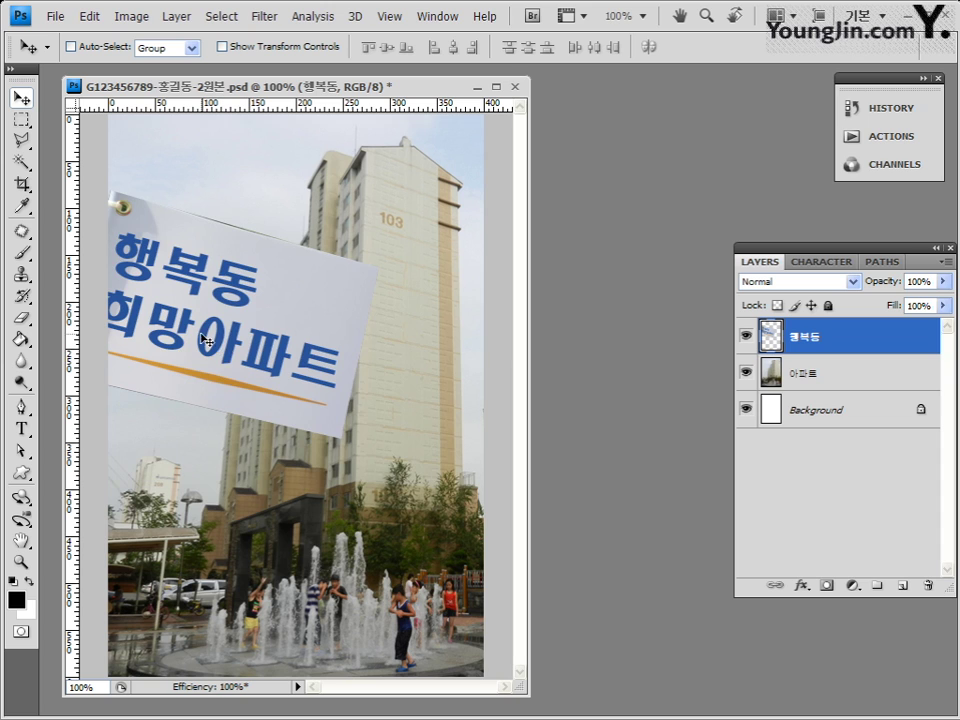
Step: Move the flag to the lower-left corner of the canvas and scale it proportionally to about 53% with Free Transform
drag(207, 340, 274, 524)
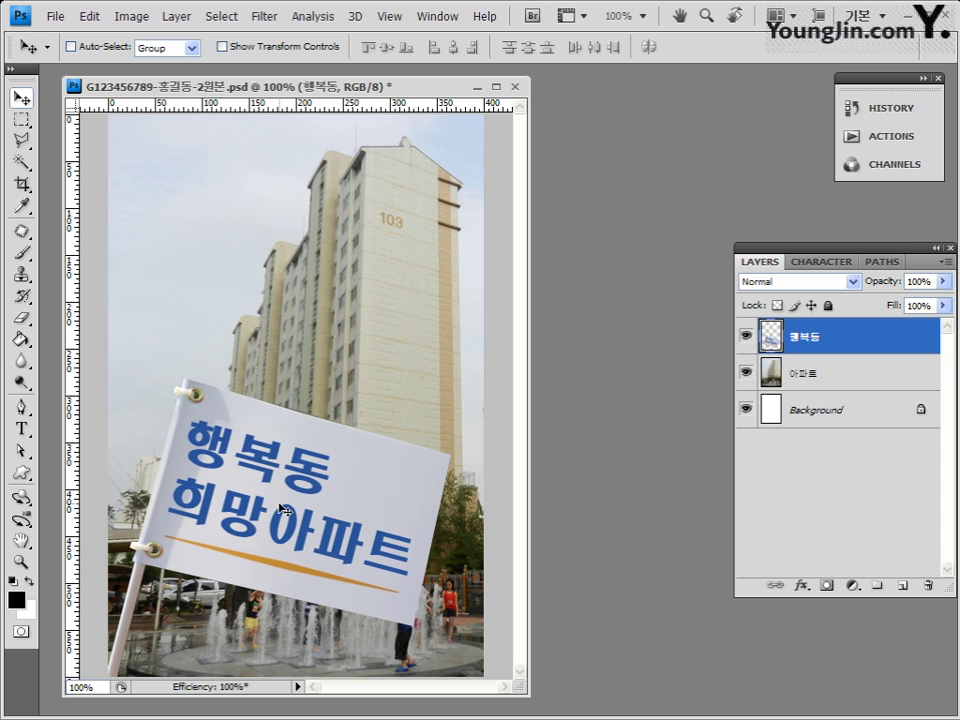
drag(284, 509, 289, 510)
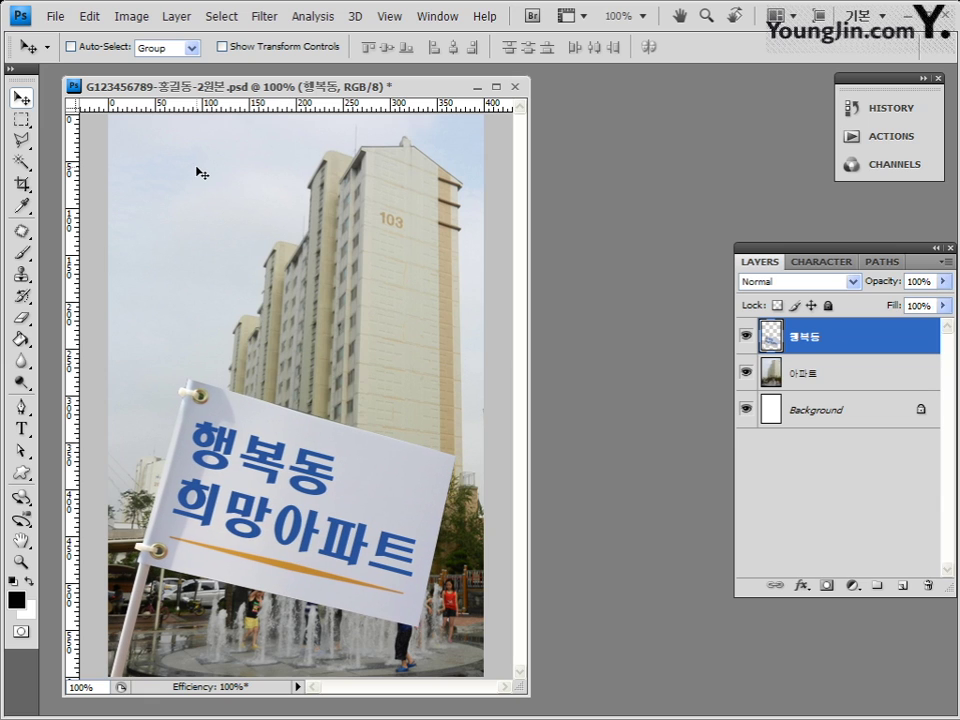
key(ctrl+t)
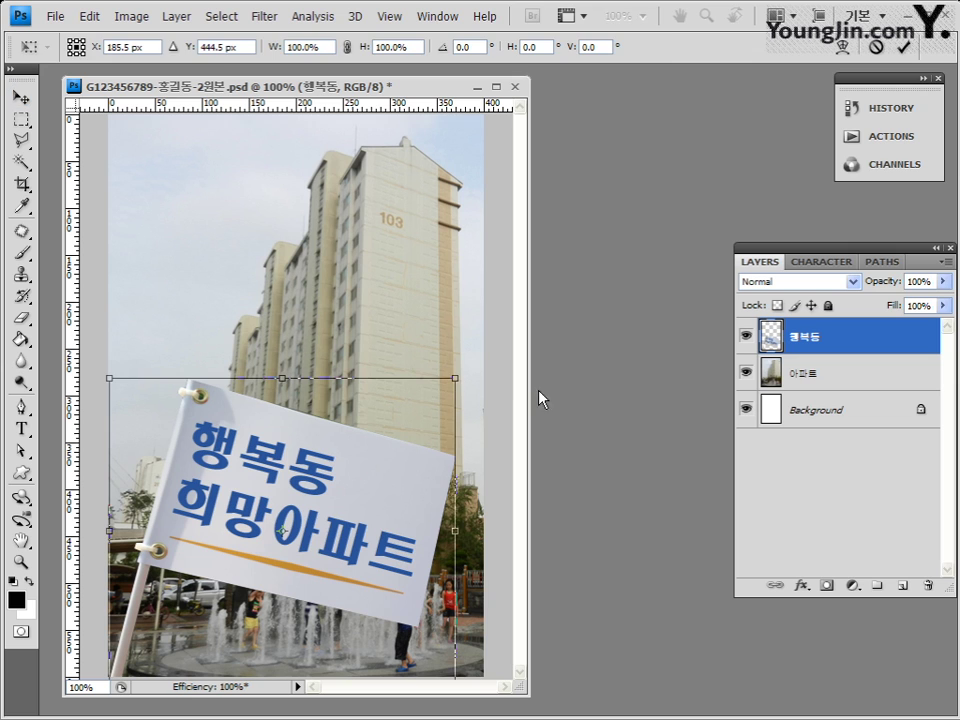
drag(456, 379, 298, 533)
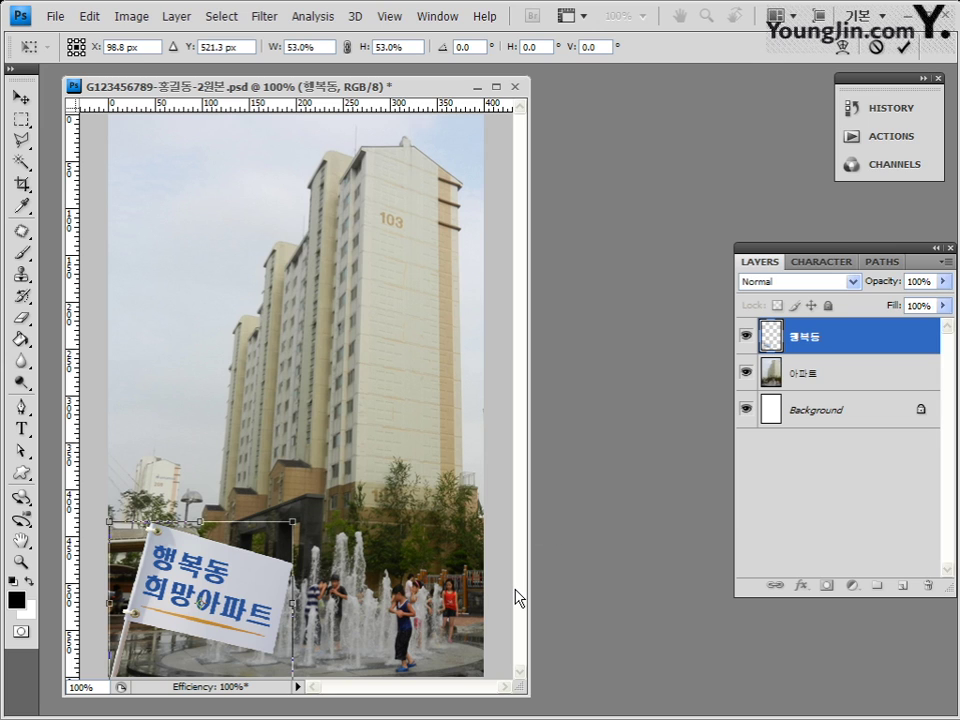
key(Return)
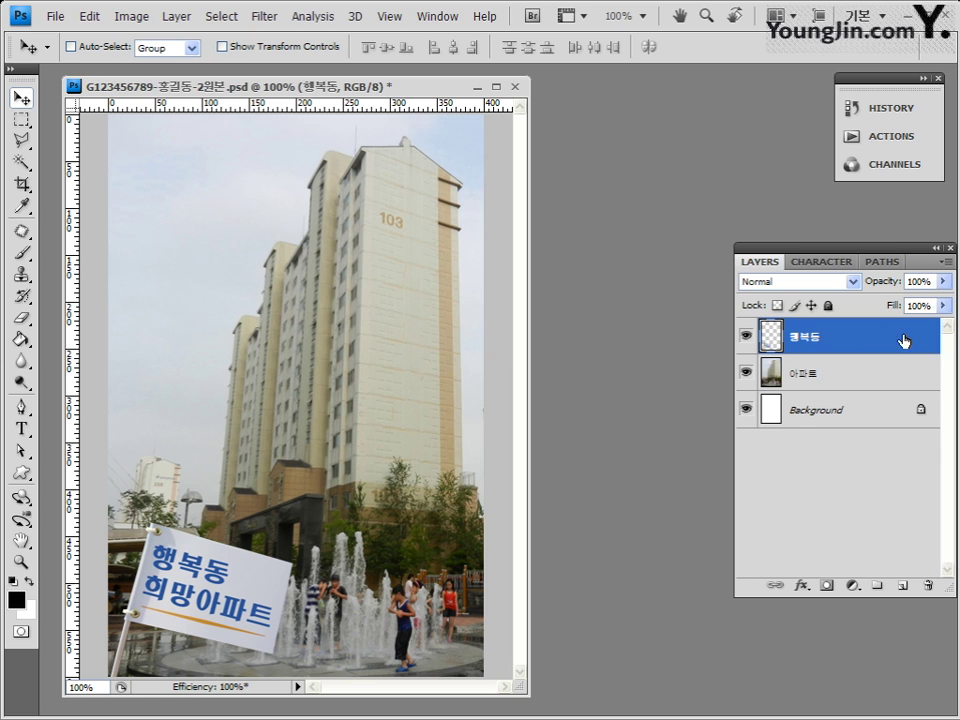
Step: Apply a Drop Shadow to the 행복동 layer with 80% opacity, 130° angle, 5 px distance, 10% spread and 10 px size
double_click(870, 350)
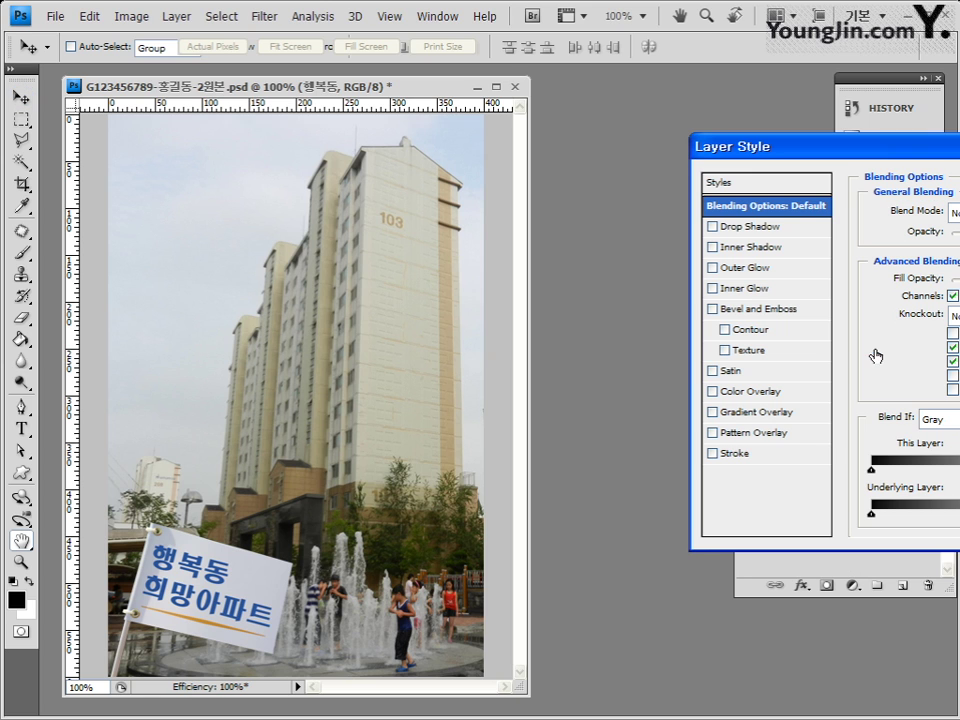
drag(901, 151, 419, 166)
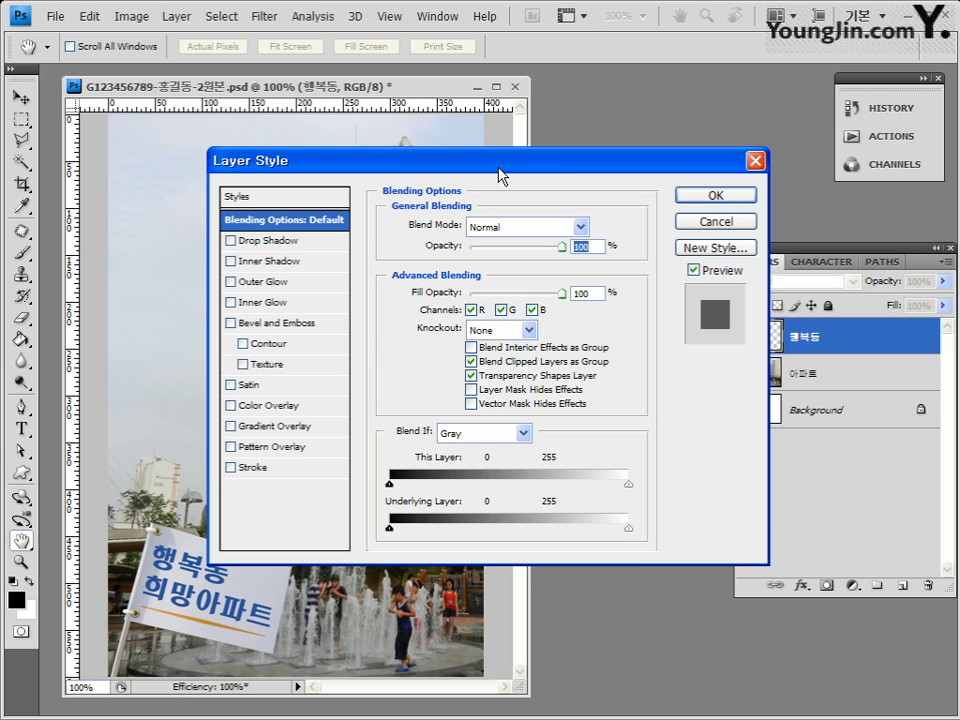
drag(510, 171, 472, 162)
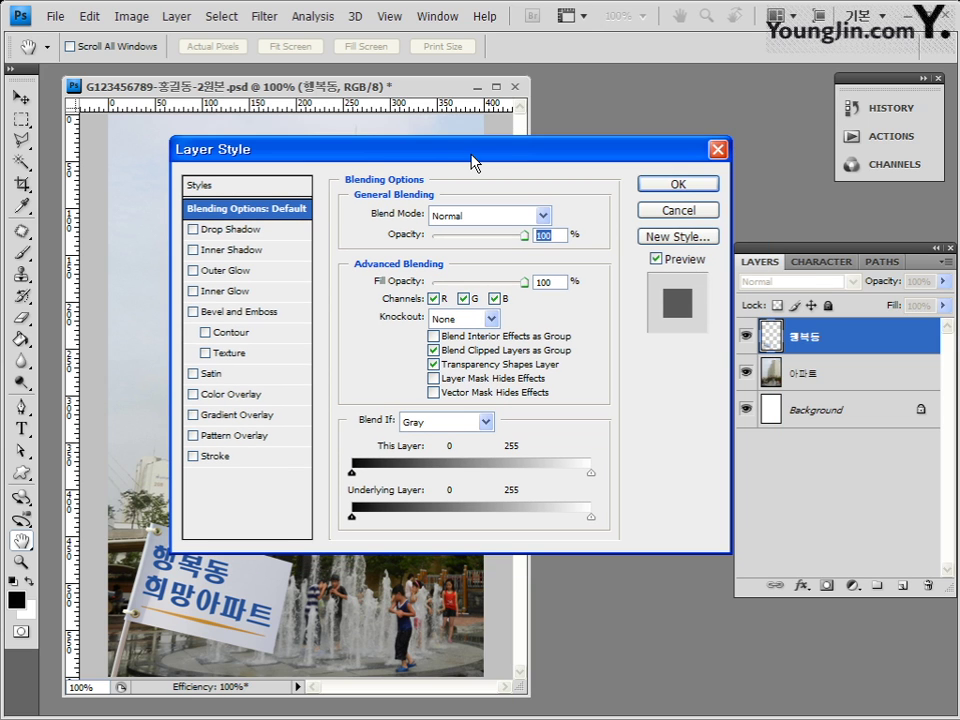
click(222, 230)
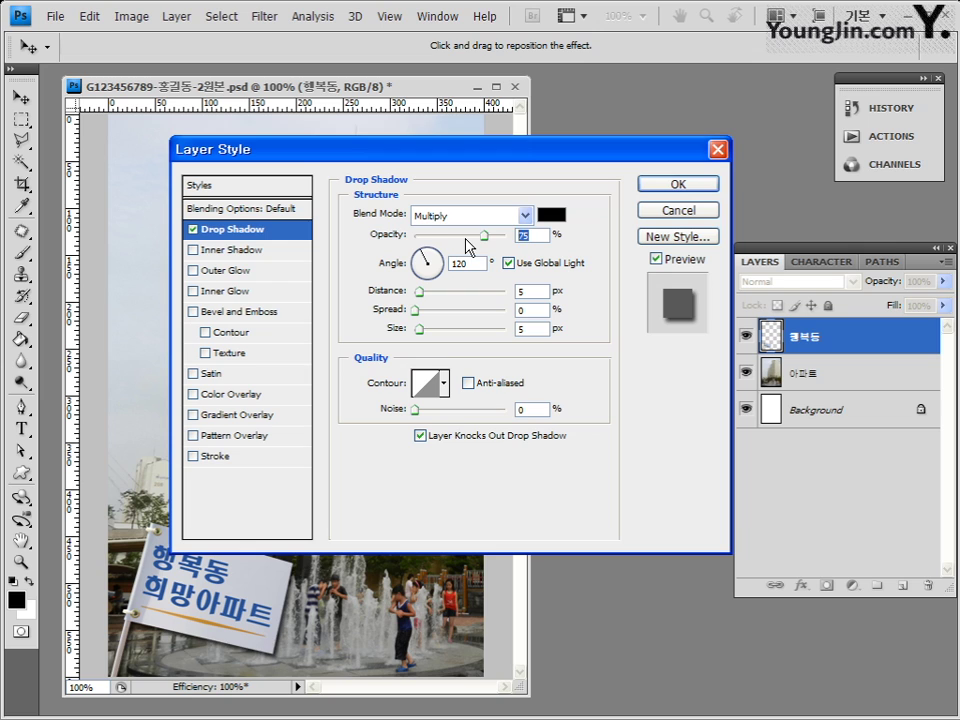
text(80)
key(Tab)
text(130)
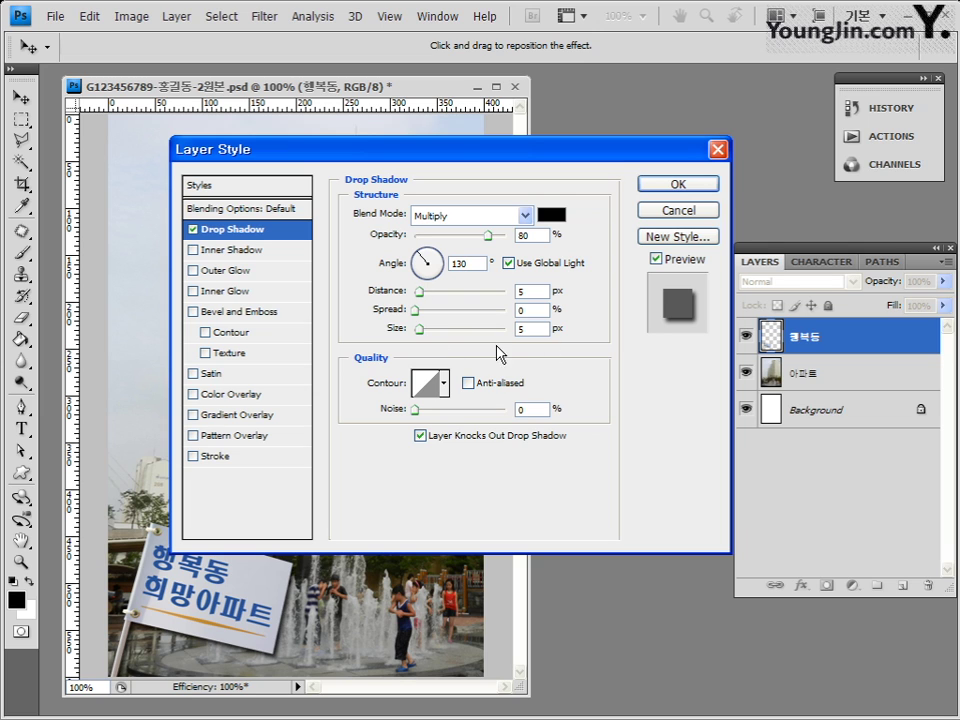
key(Tab)
text(5)
key(Tab)
text(10)
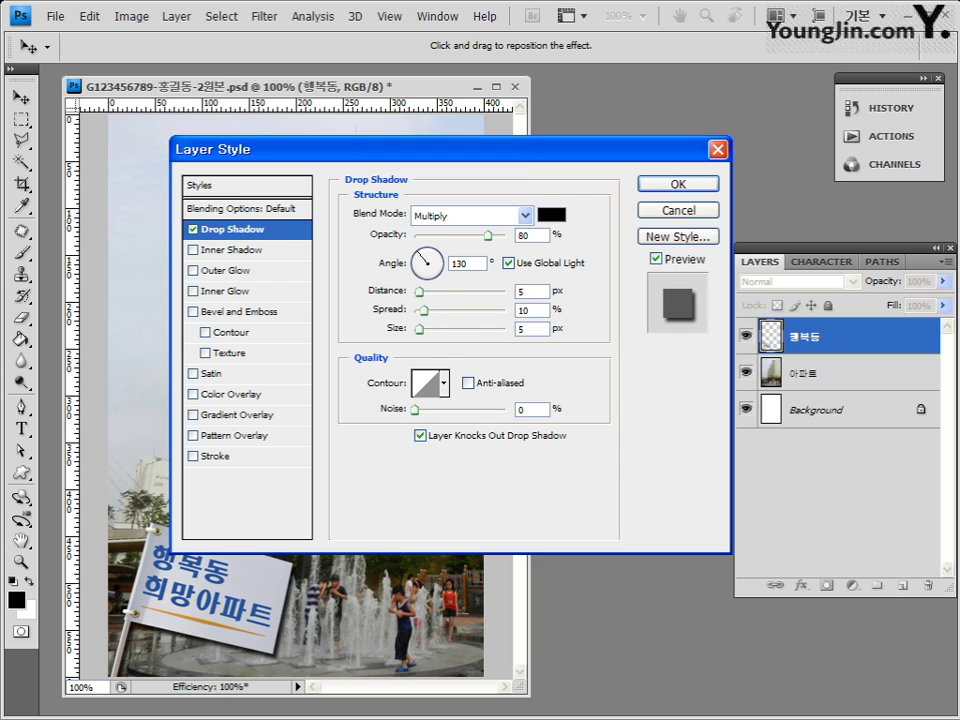
key(Tab)
text(1)
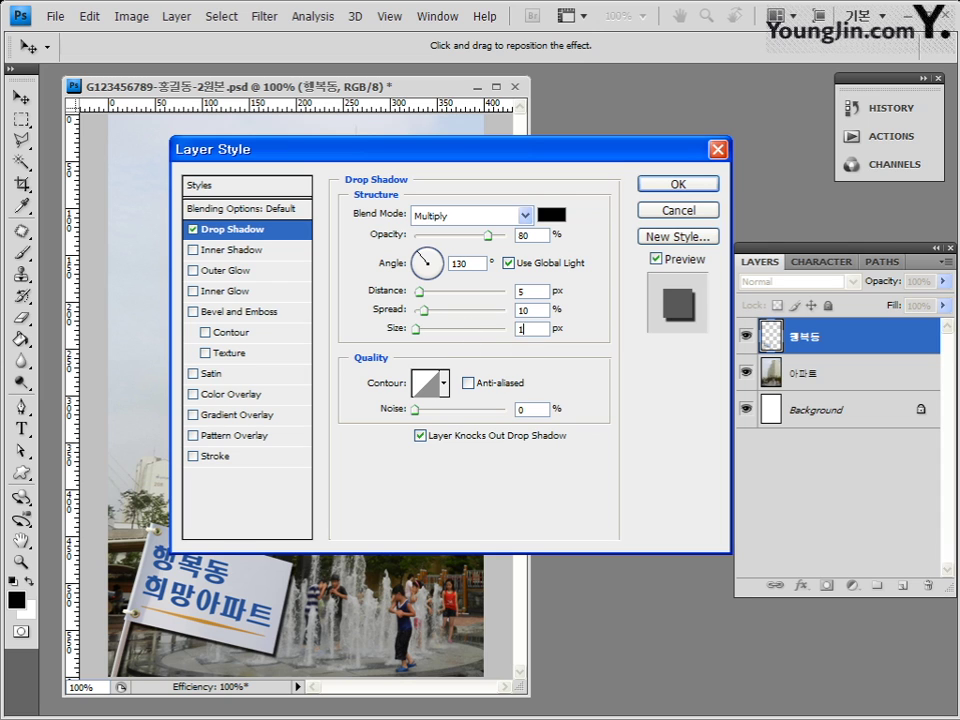
text(0)
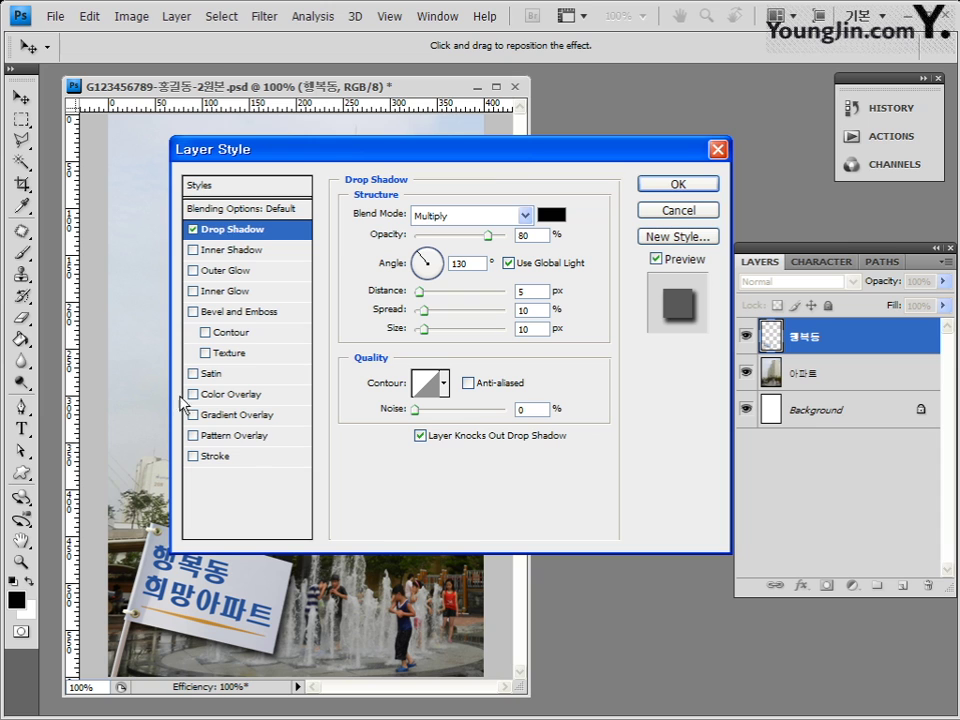
click(705, 187)
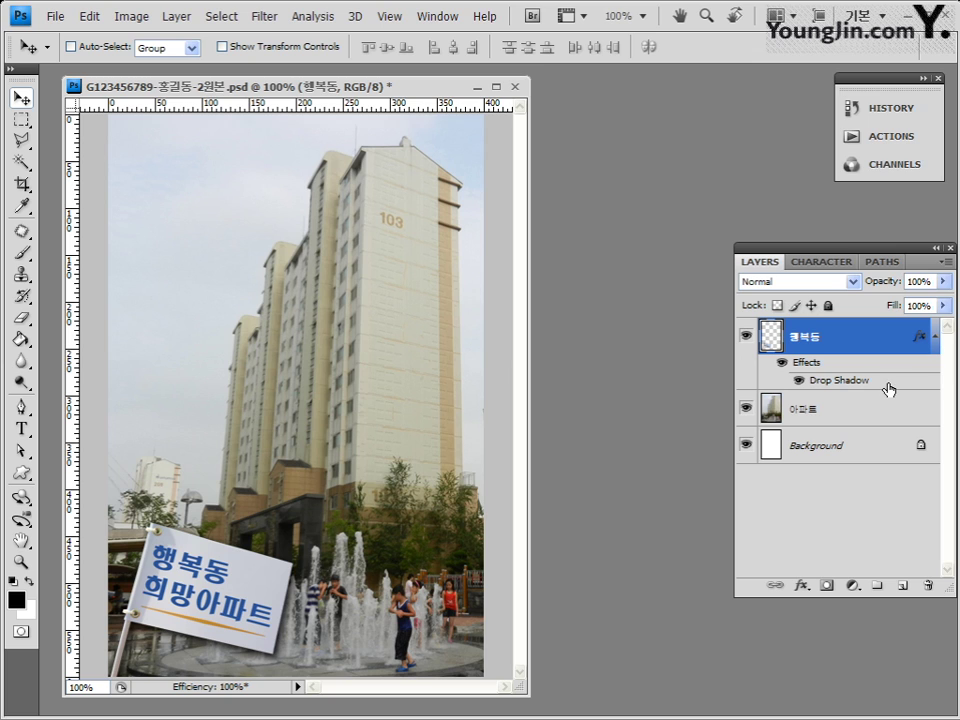
click(934, 337)
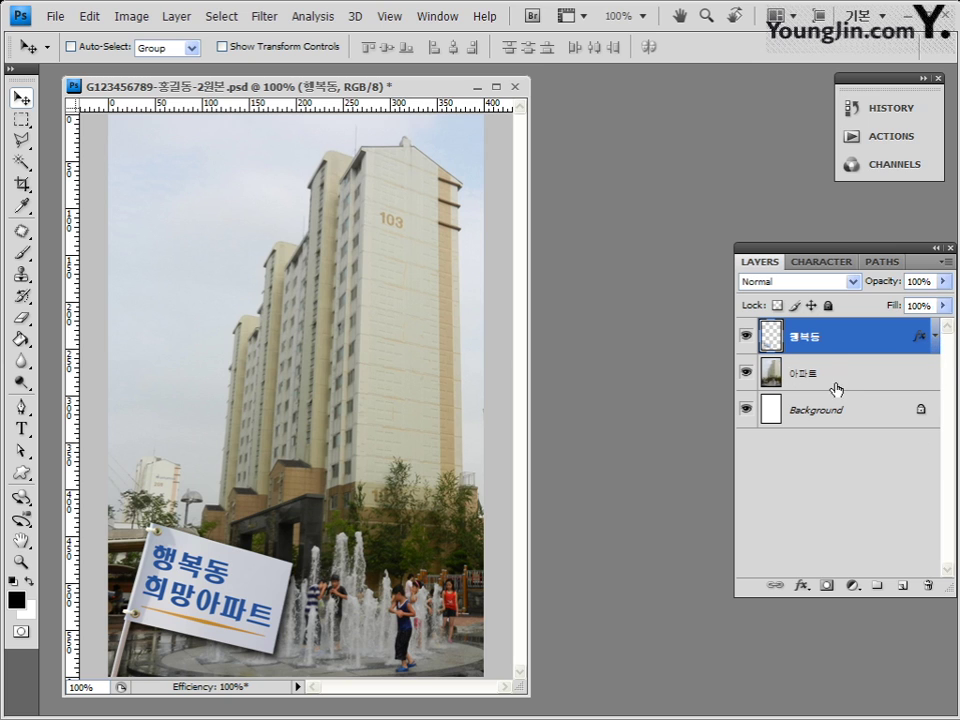
click(934, 337)
click(935, 338)
click(935, 338)
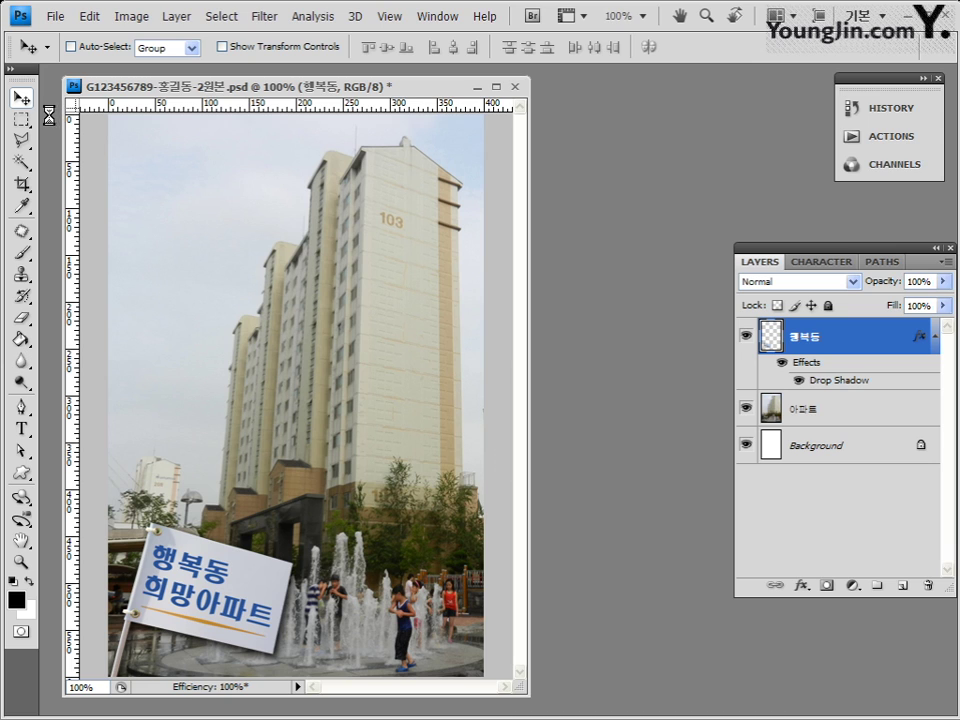
Step: Add the two-line horizontal text 아름다운 주거환경 / 내가족의 희망사항 at 30 pt across the lower part of the apartment building
click(20, 428)
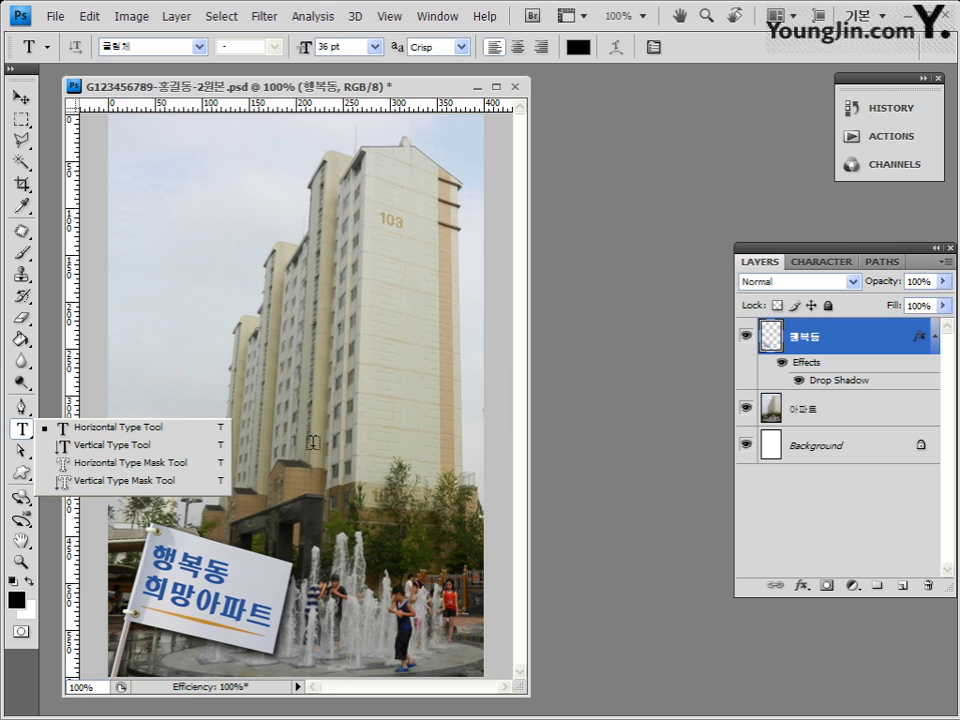
click(403, 100)
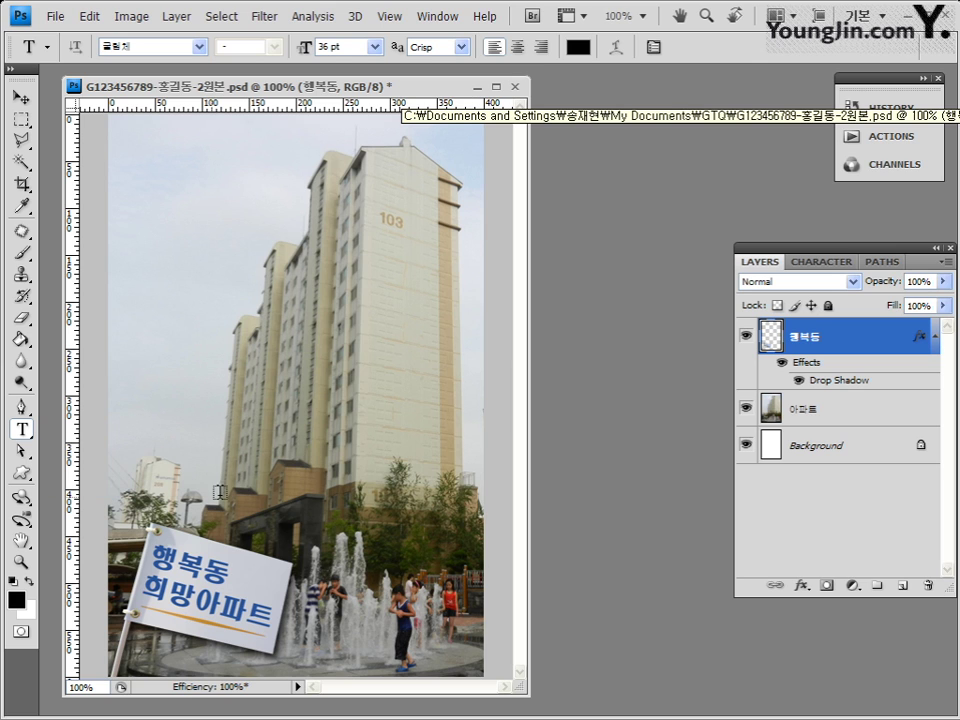
click(186, 408)
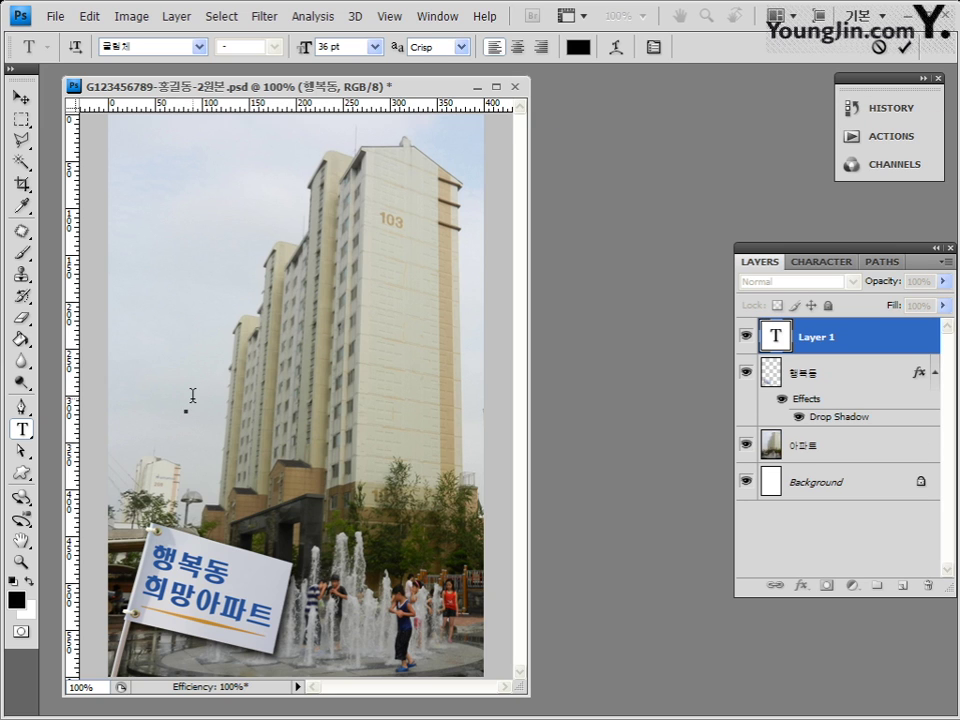
right_click(189, 410)
click(250, 477)
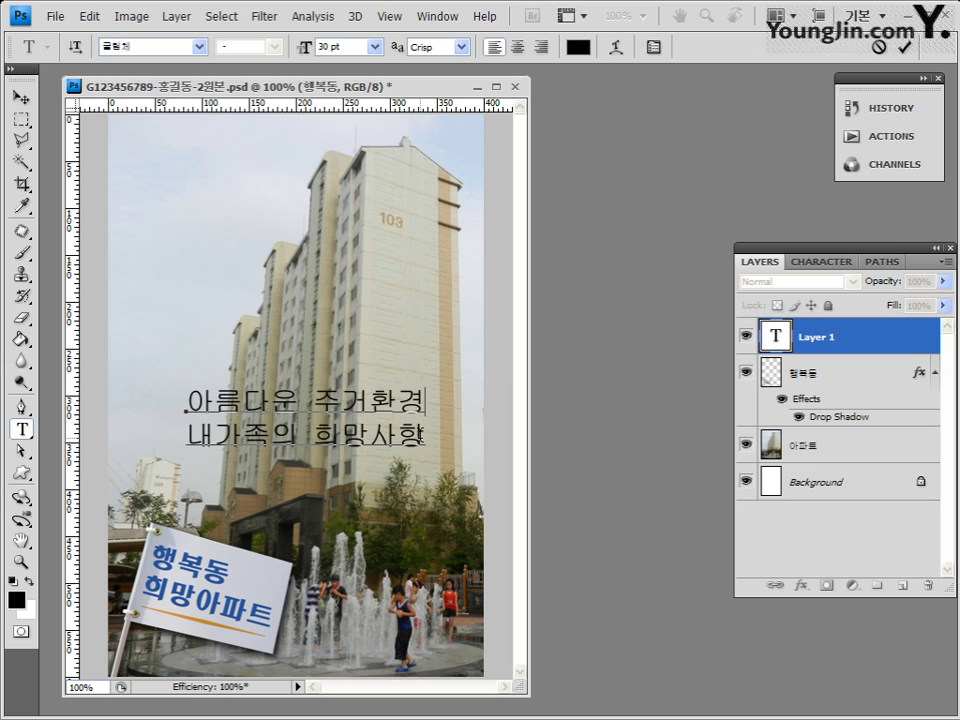
Step: Select both lines of the new text and set their font to 돋움, keeping the size at 30 pt
drag(420, 437, 186, 397)
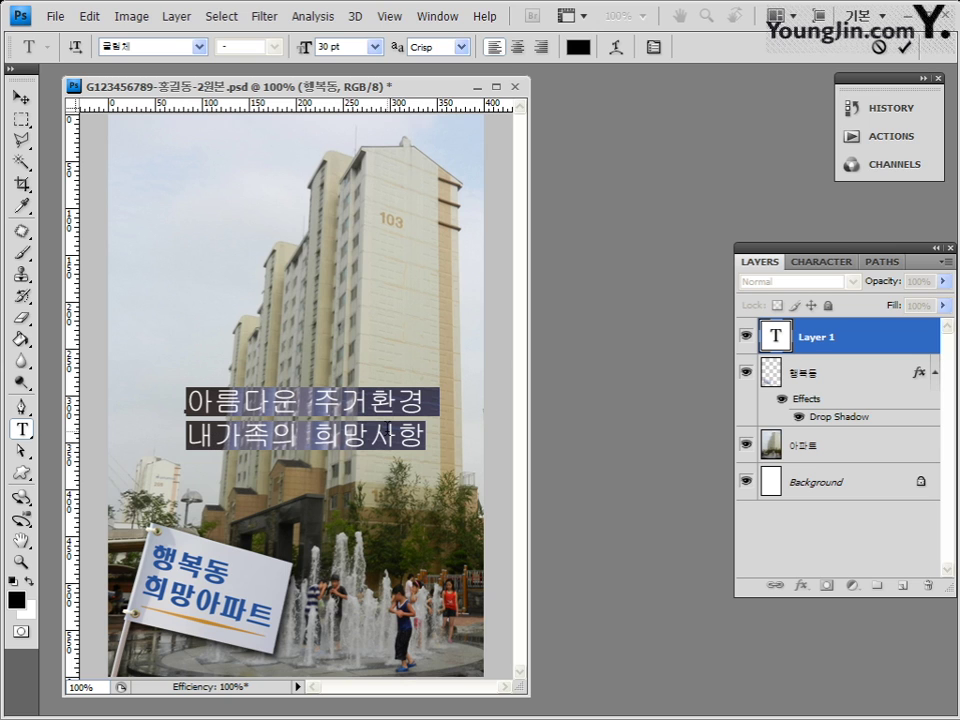
click(146, 45)
click(199, 47)
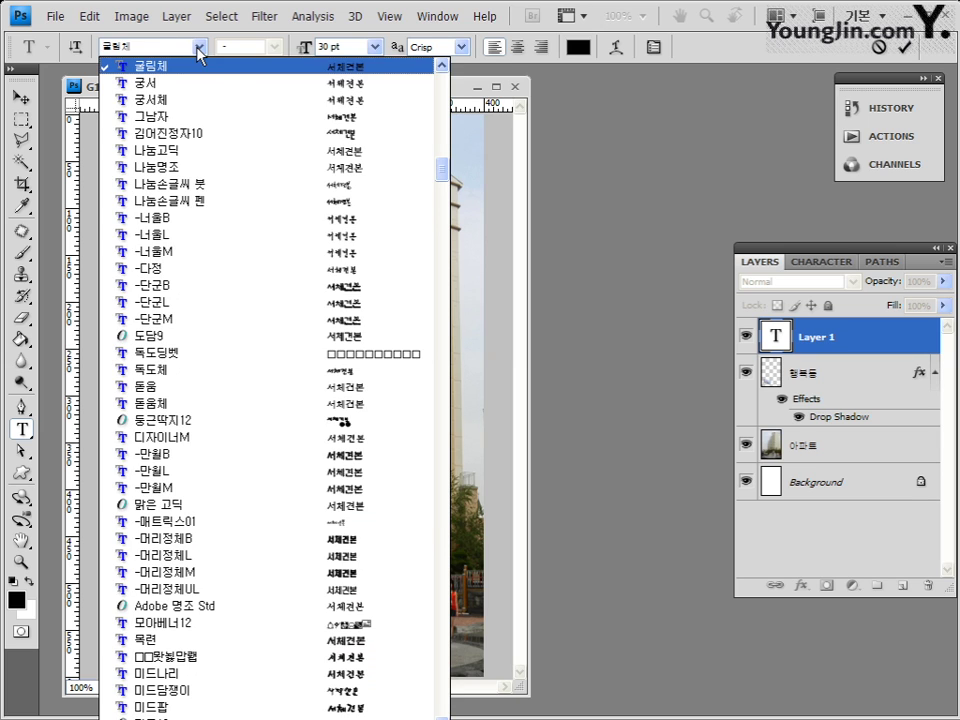
click(199, 47)
click(199, 47)
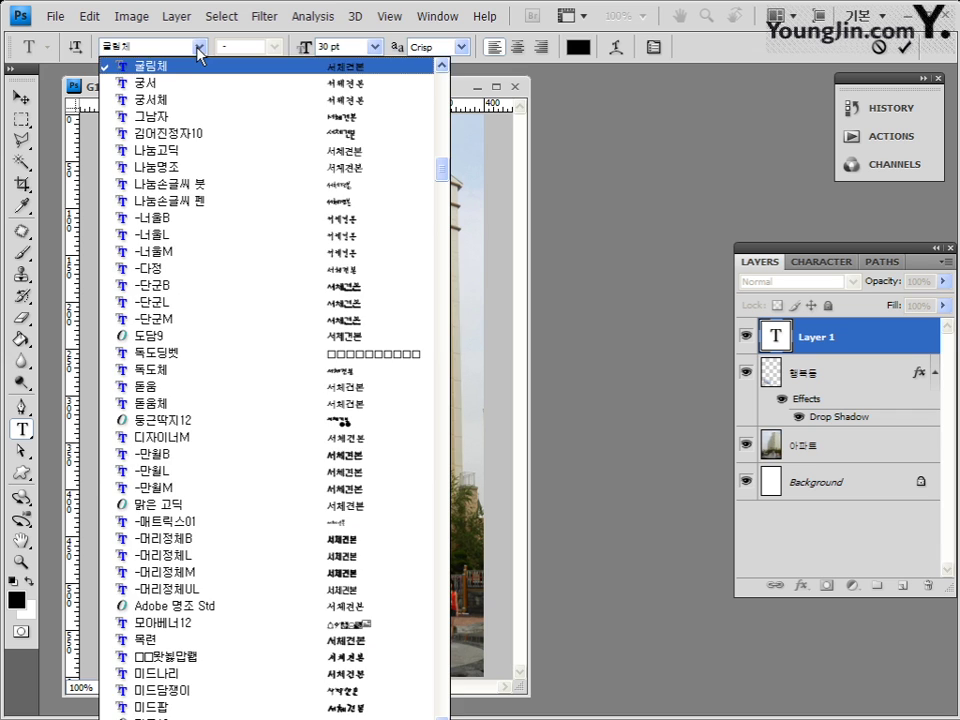
click(176, 387)
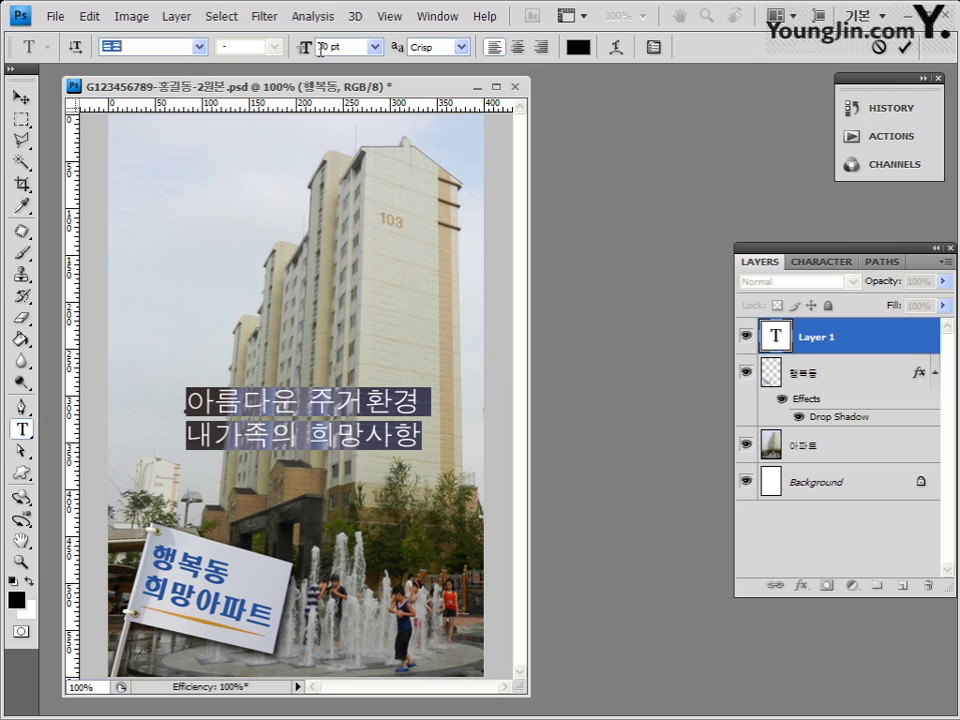
click(374, 46)
click(341, 46)
click(357, 47)
Step: Turn off the web-colors-only restriction, set the text color to ff6600 and commit the text
click(579, 48)
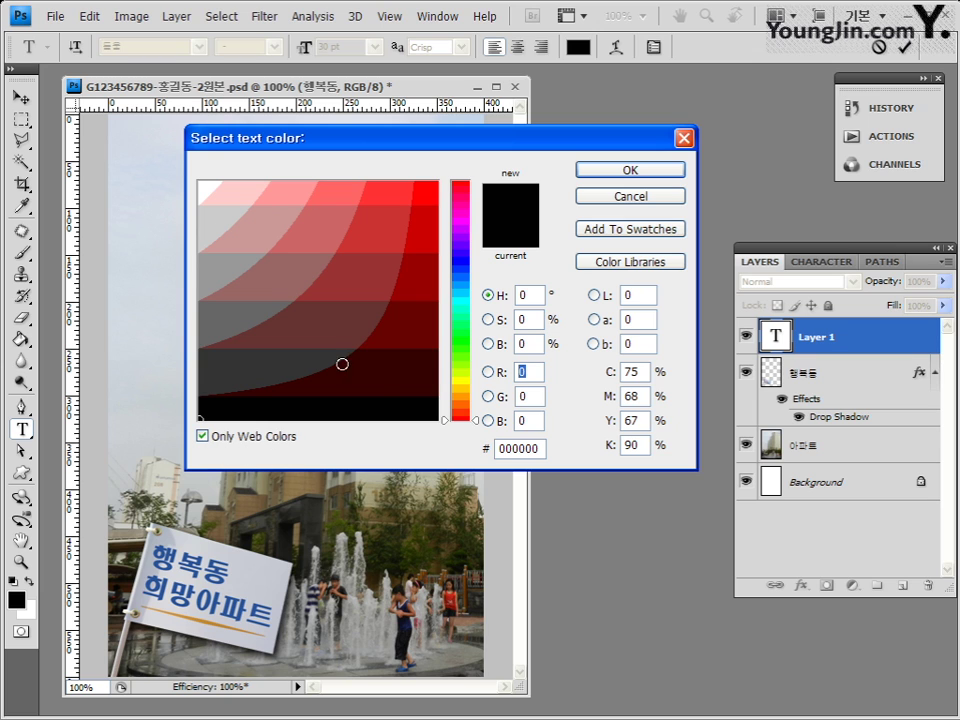
click(203, 436)
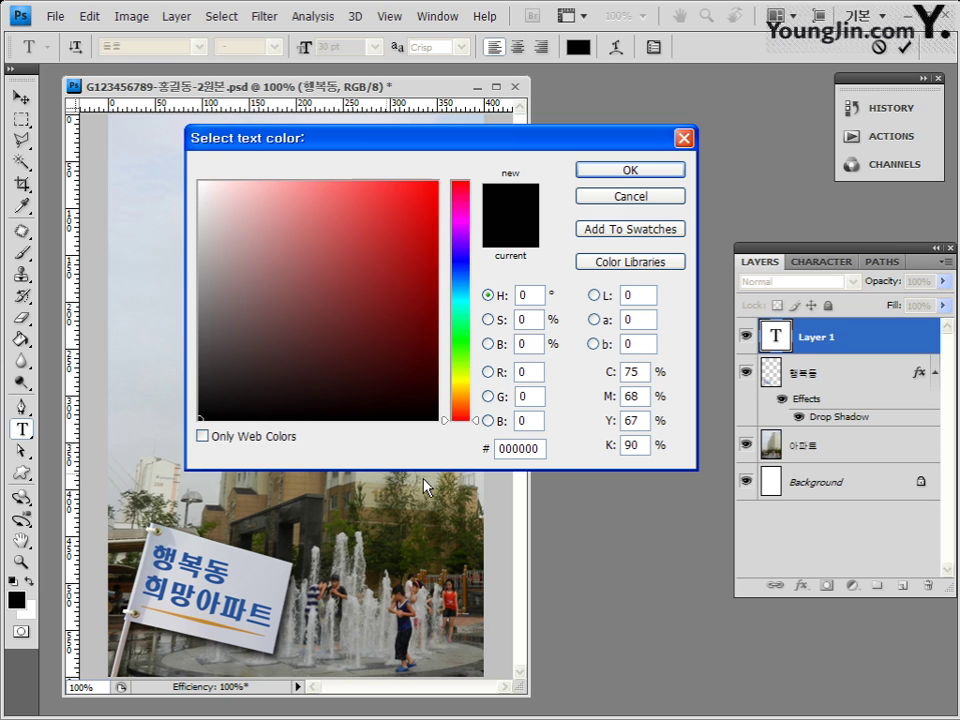
click(530, 448)
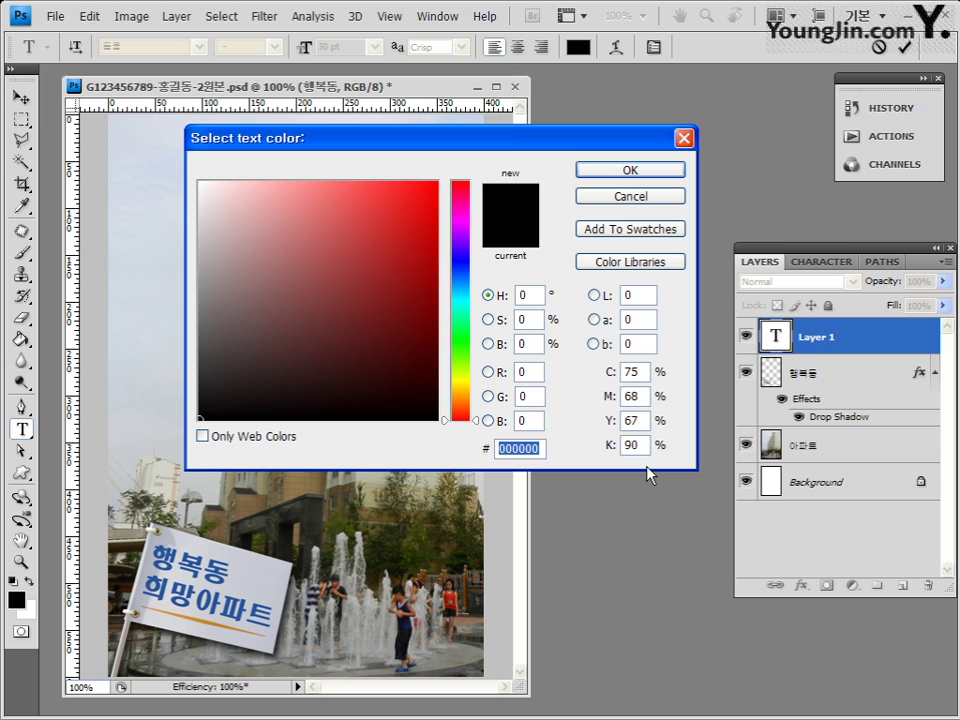
text(ff6600)
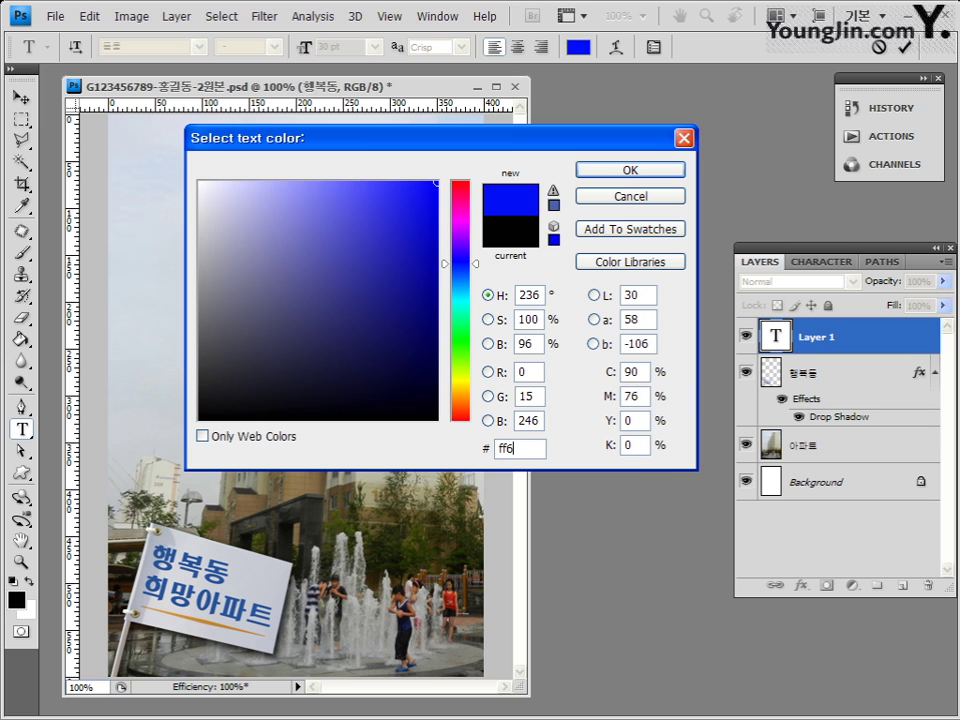
click(660, 170)
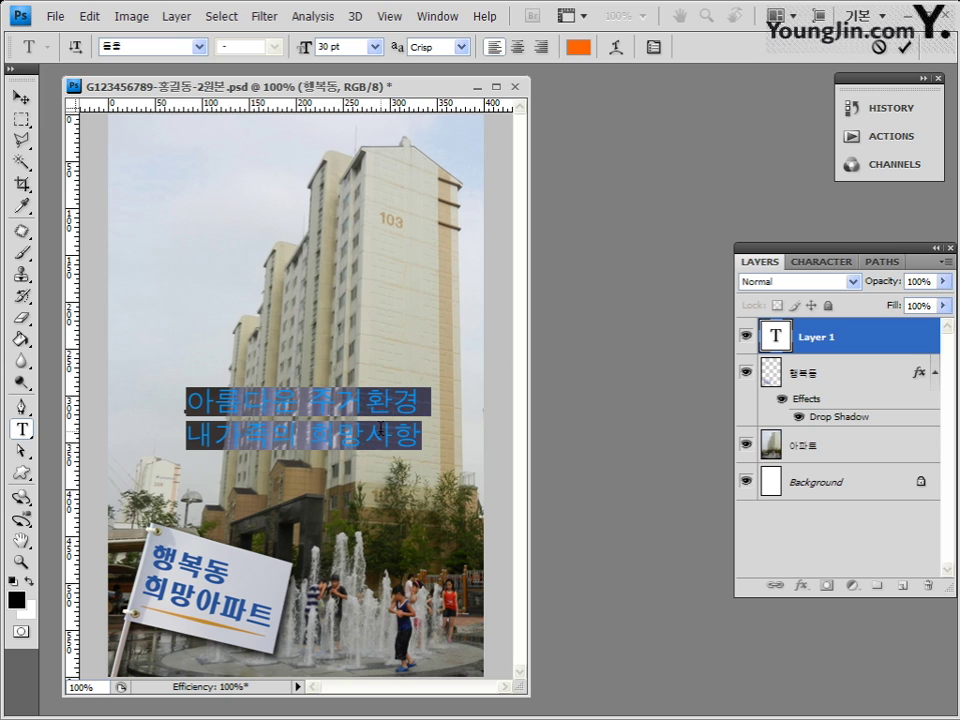
click(20, 100)
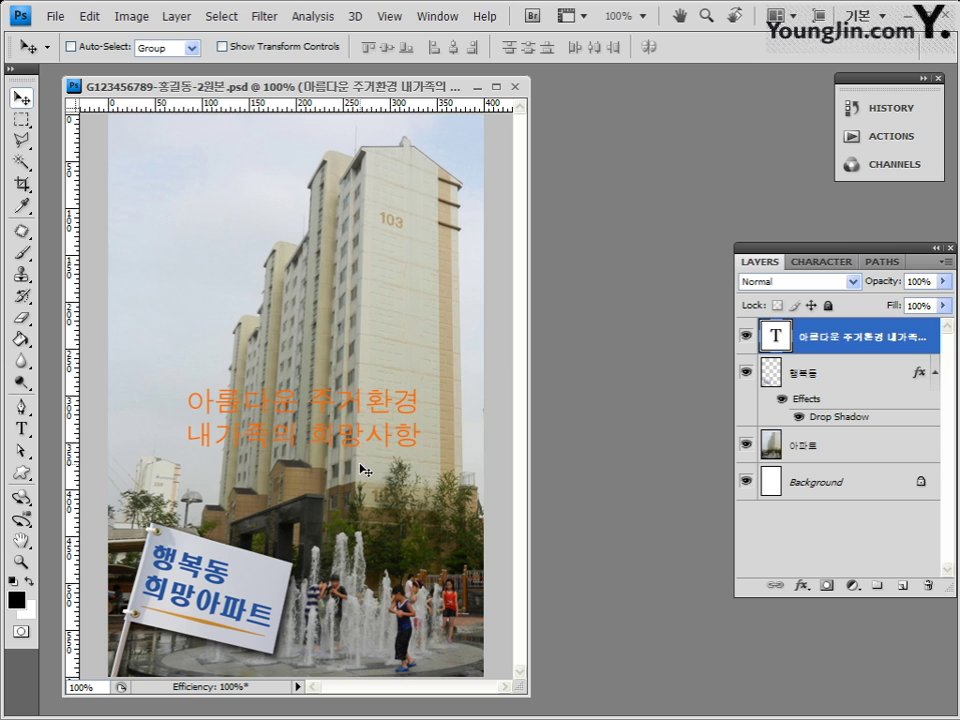
Step: Apply a Stroke layer style to the text layer with 2 px size, Outside position and color ffffff
double_click(884, 329)
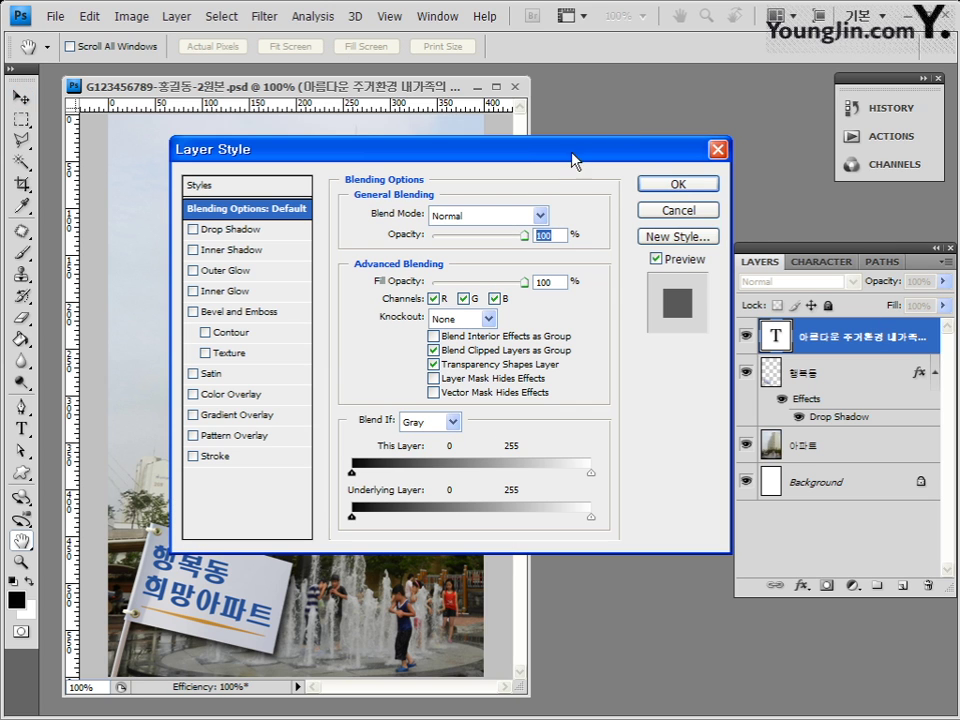
drag(540, 149, 515, 173)
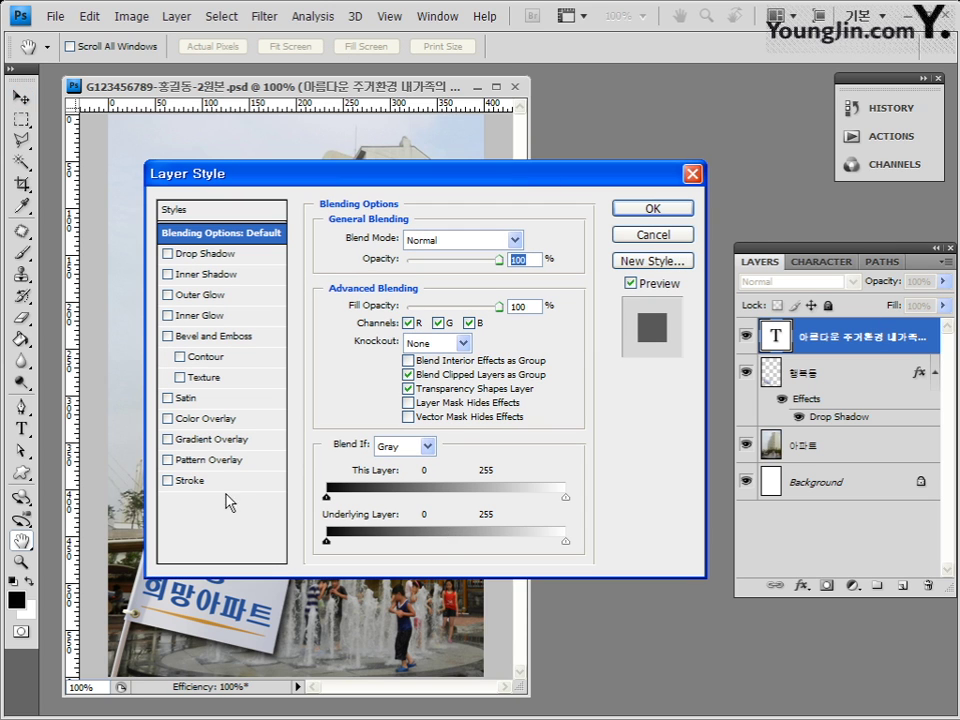
click(190, 483)
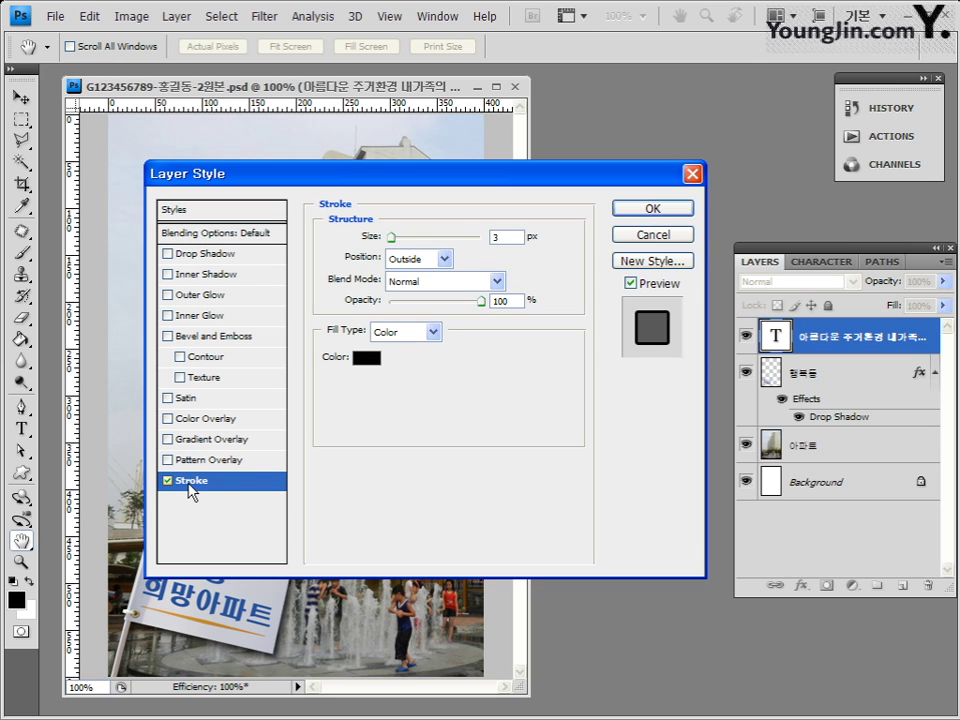
double_click(496, 237)
text(2)
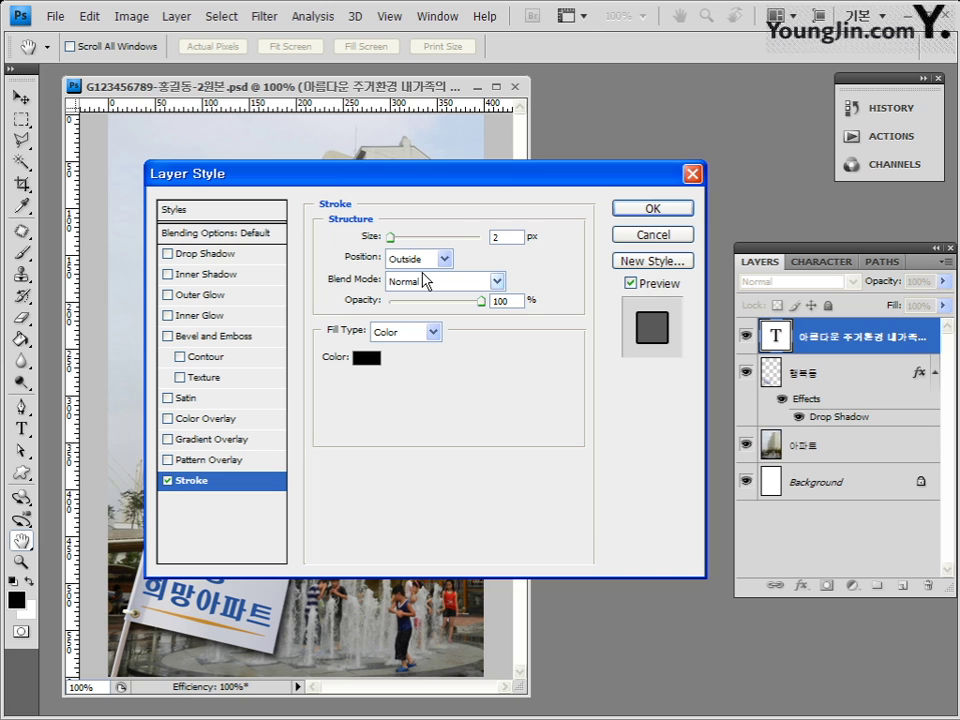
click(367, 358)
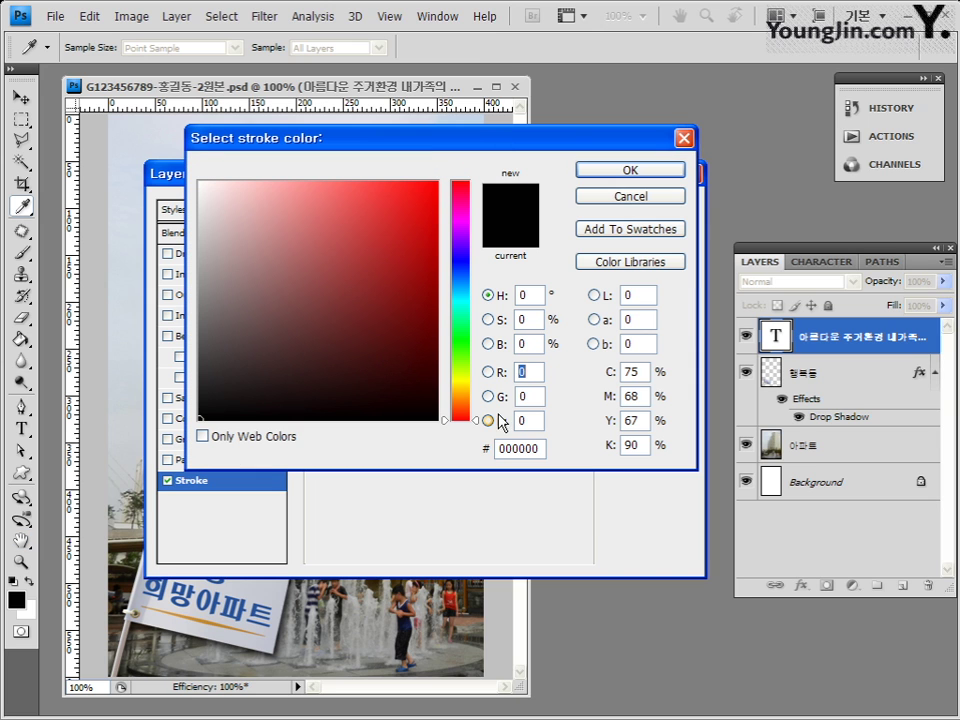
click(537, 448)
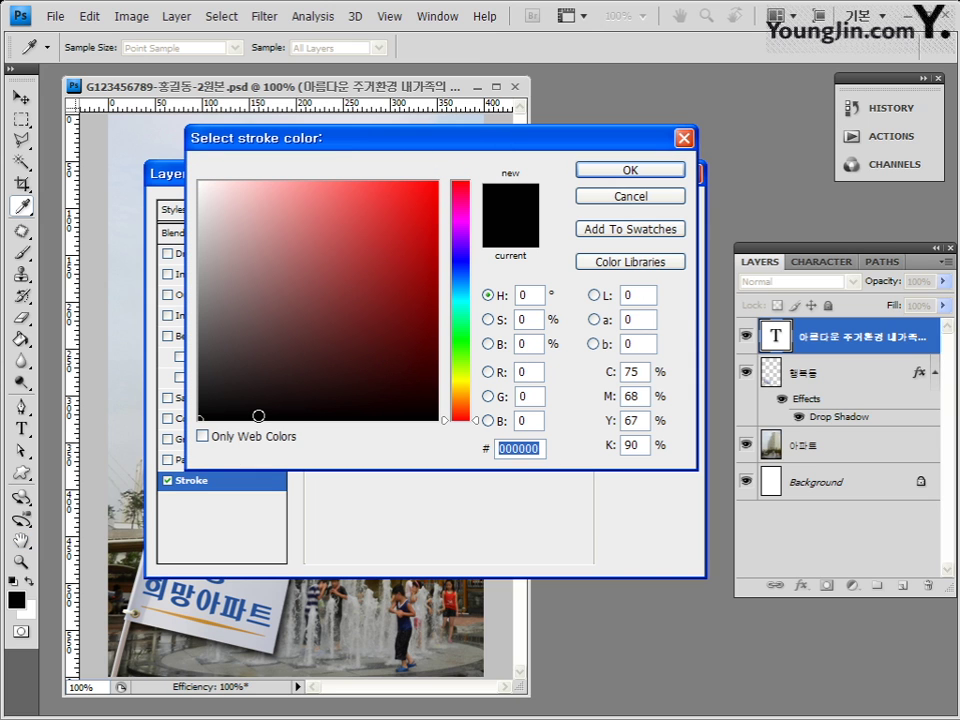
text(ffffff)
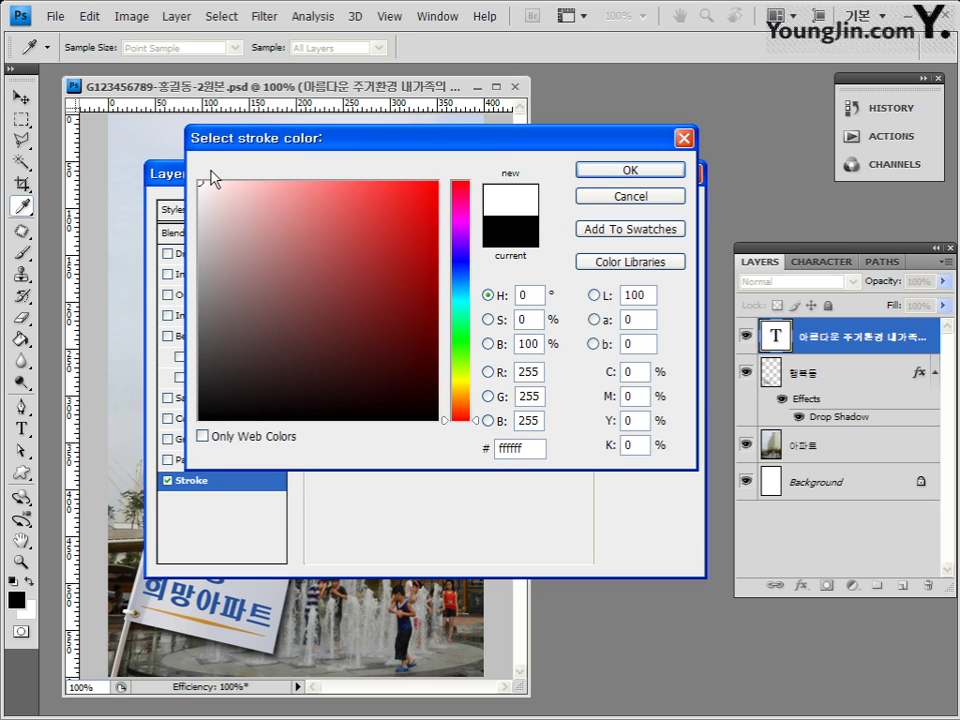
click(660, 172)
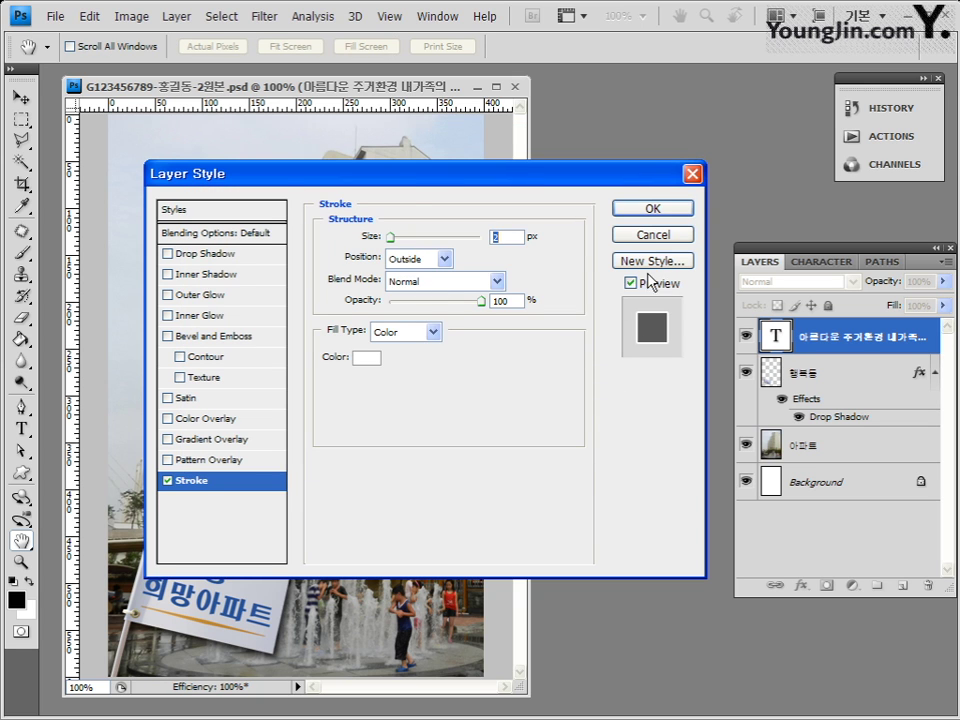
click(677, 208)
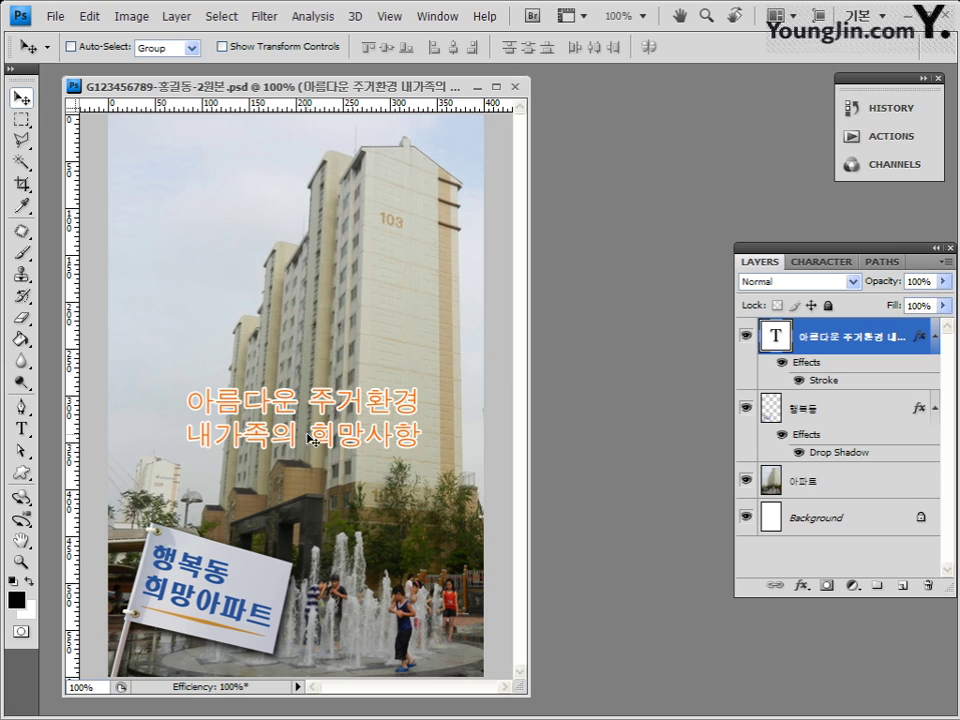
Step: Move the text slightly down toward the flag and warp it with a horizontal Bulge at +32% bend
drag(318, 437, 312, 477)
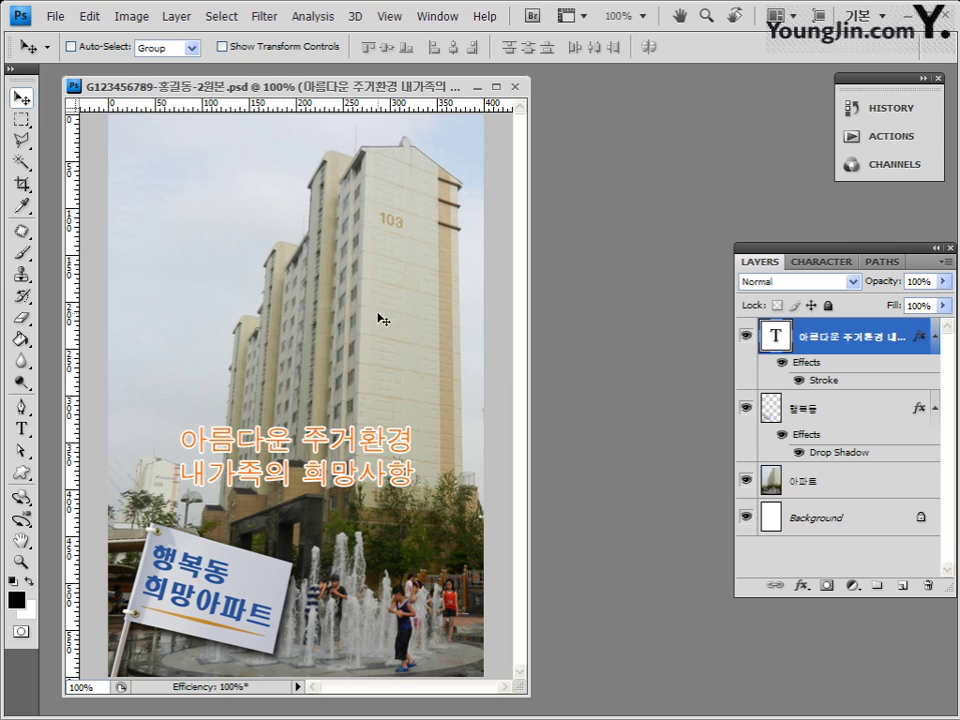
click(24, 435)
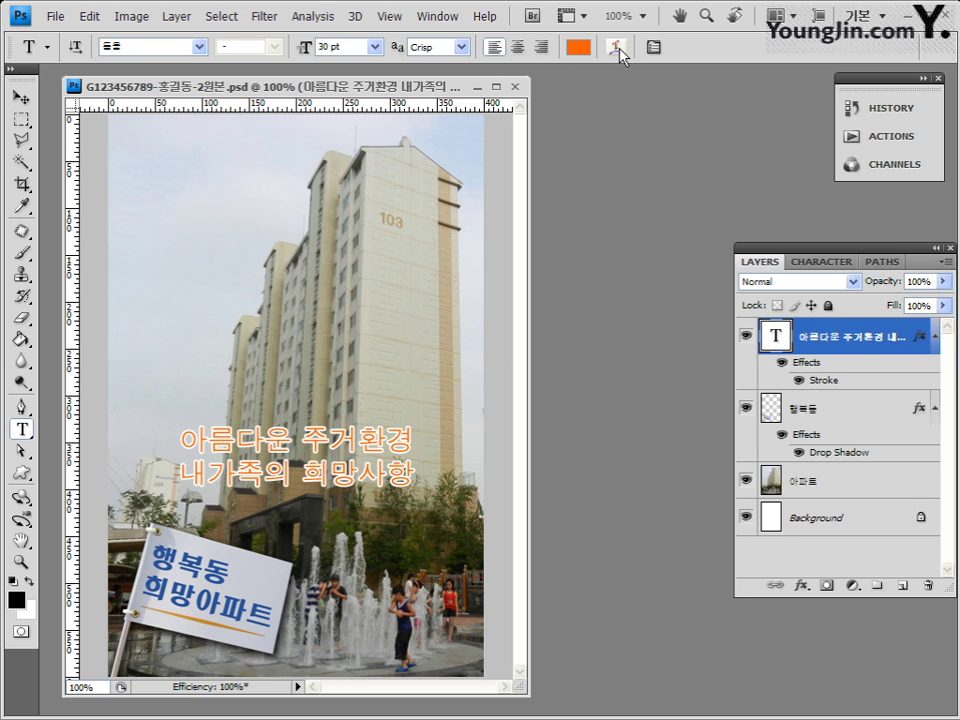
click(621, 48)
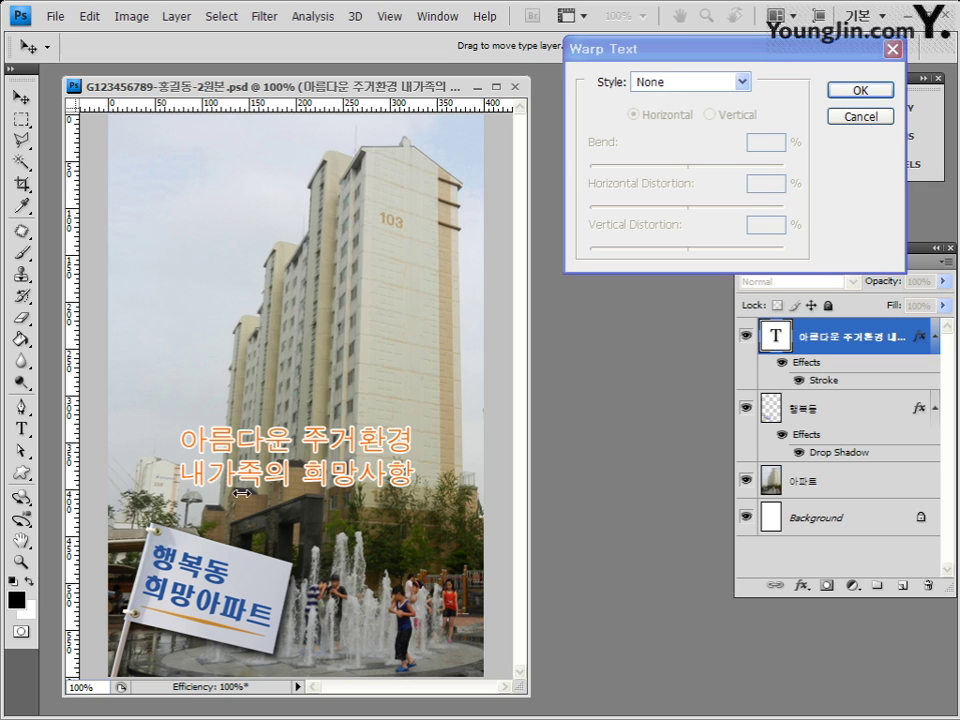
click(742, 86)
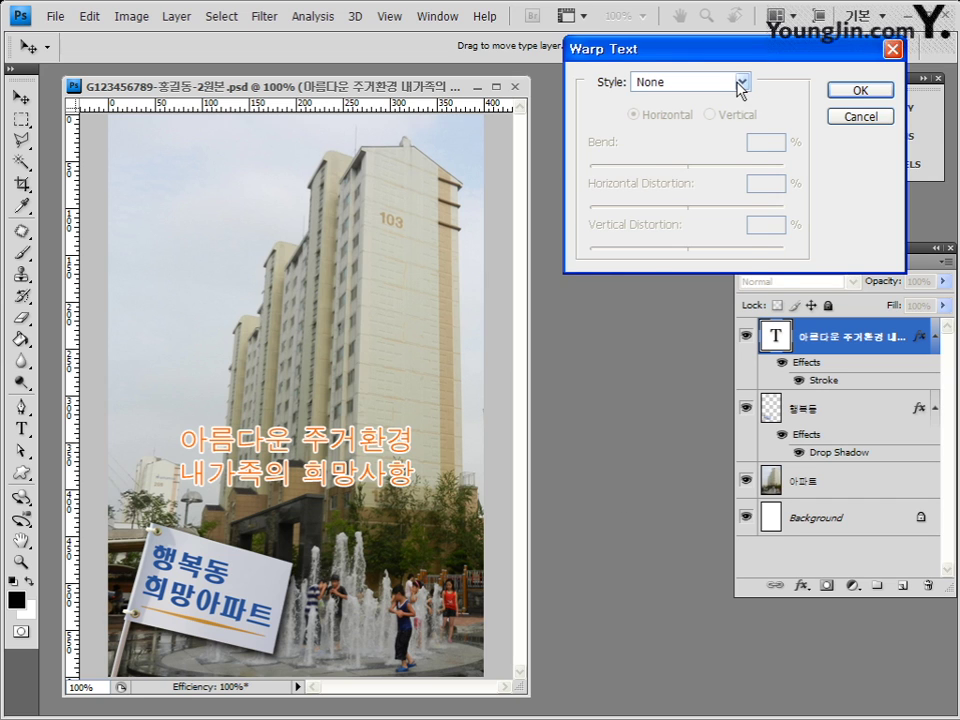
click(741, 84)
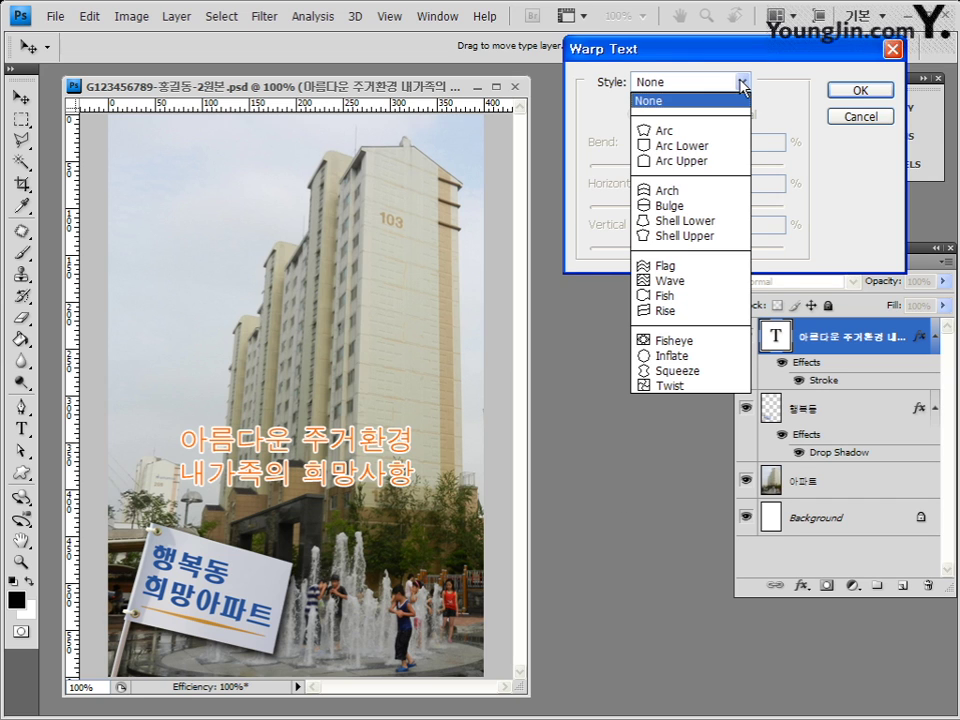
click(714, 217)
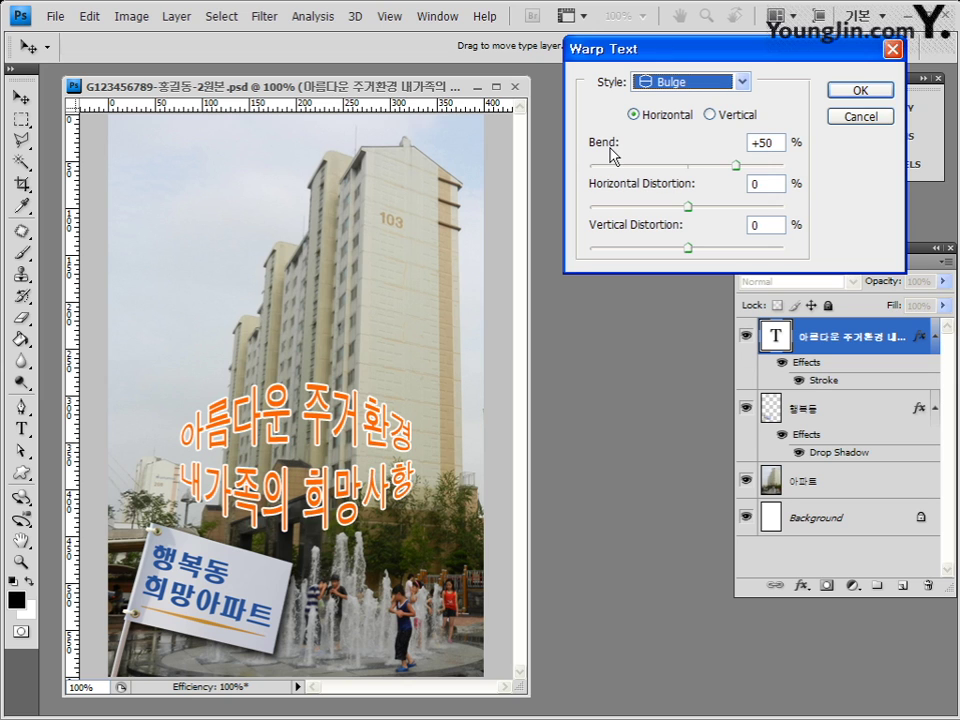
double_click(762, 145)
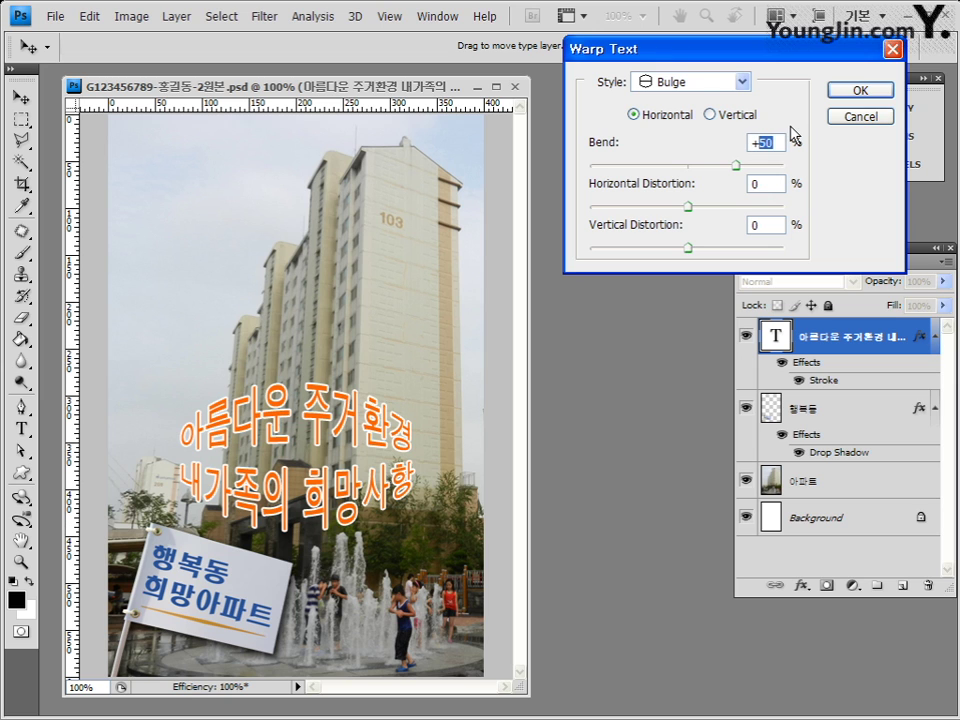
text(32)
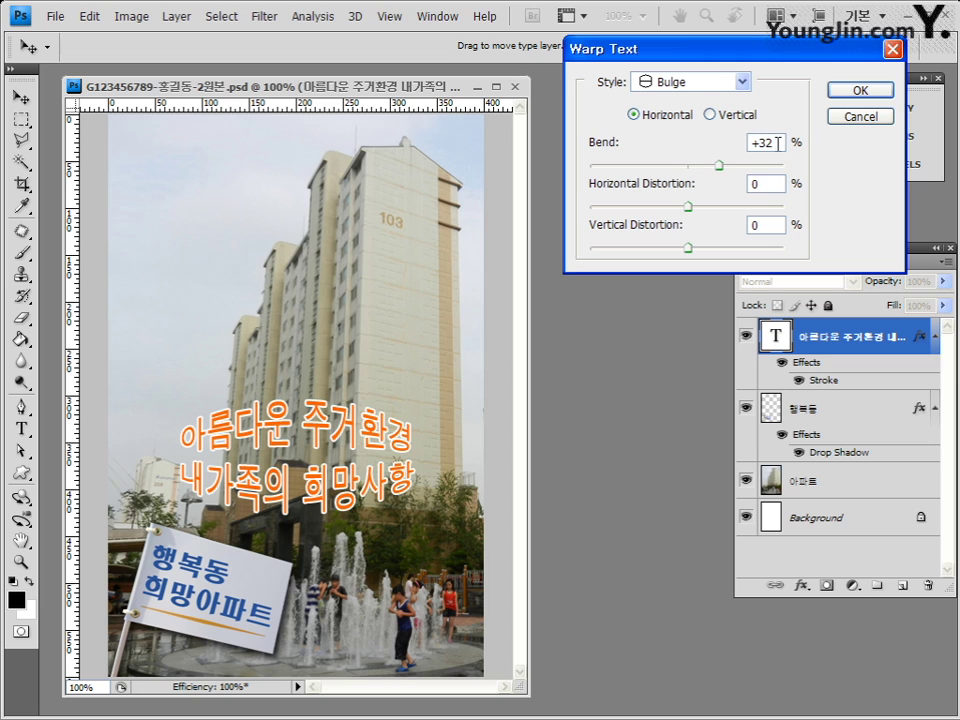
click(716, 165)
drag(716, 165, 718, 165)
click(884, 96)
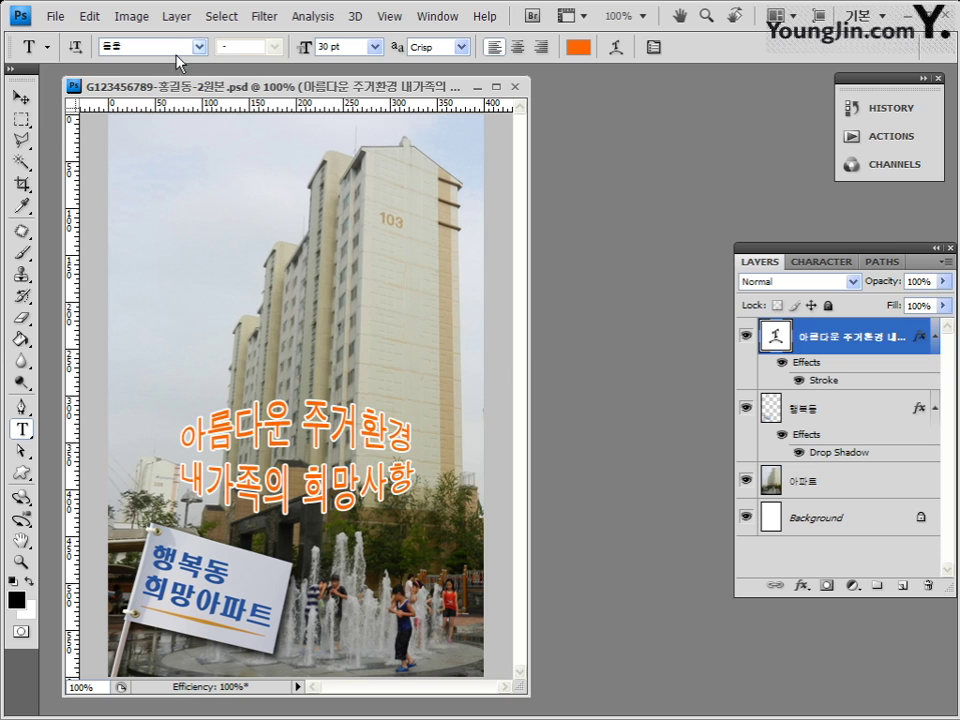
Step: Save the document as a layered Photoshop file in the GTQ folder, replacing the existing file whose name ends in -2원본
click(55, 16)
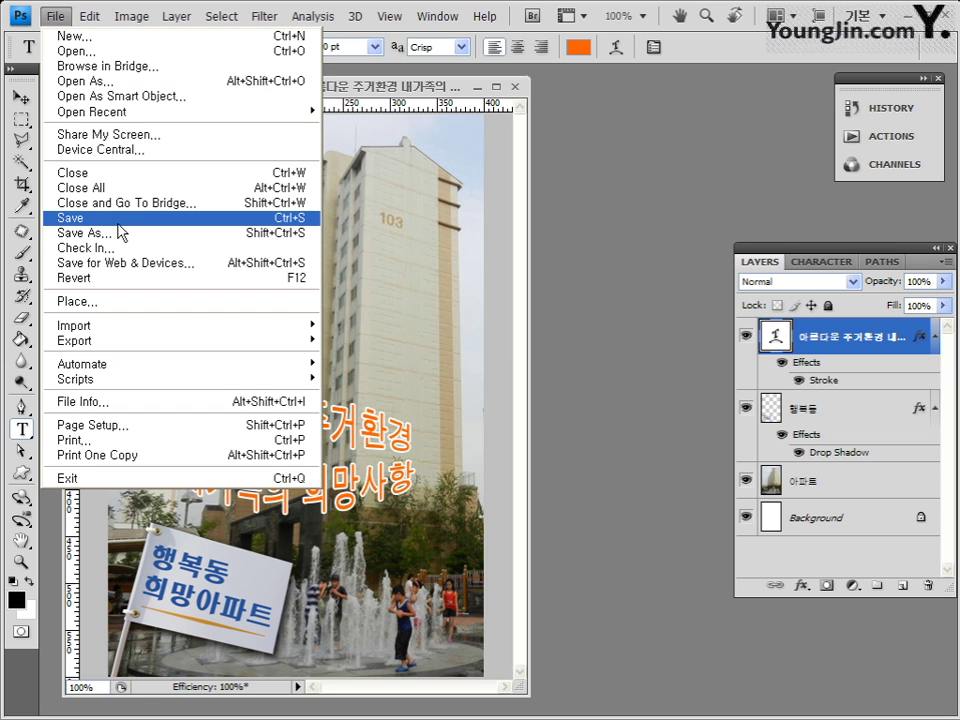
click(85, 233)
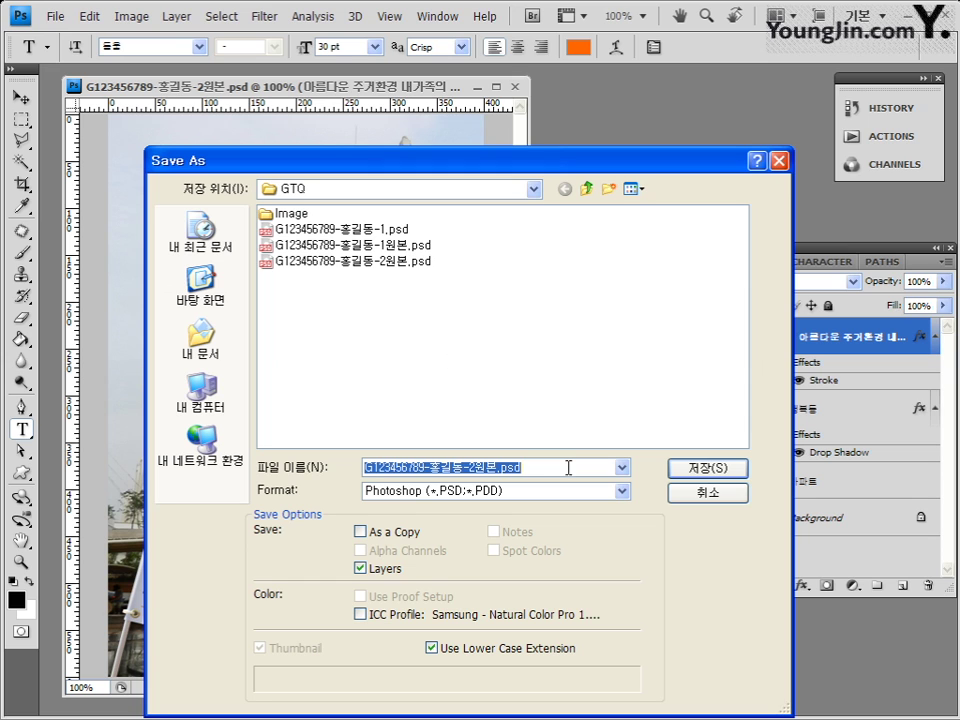
drag(697, 474, 698, 411)
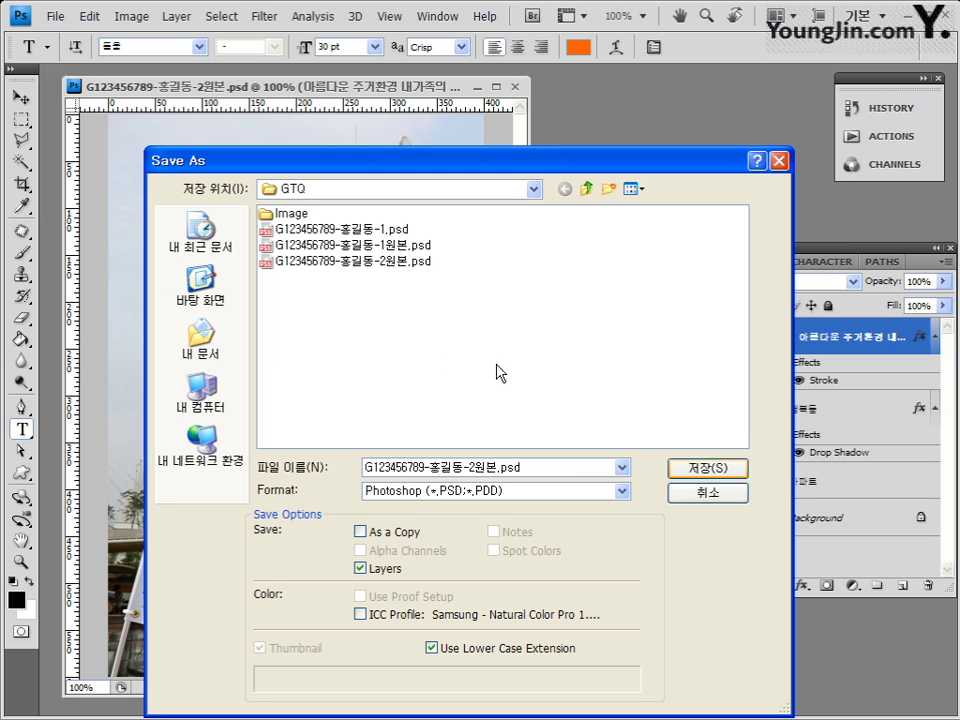
click(675, 478)
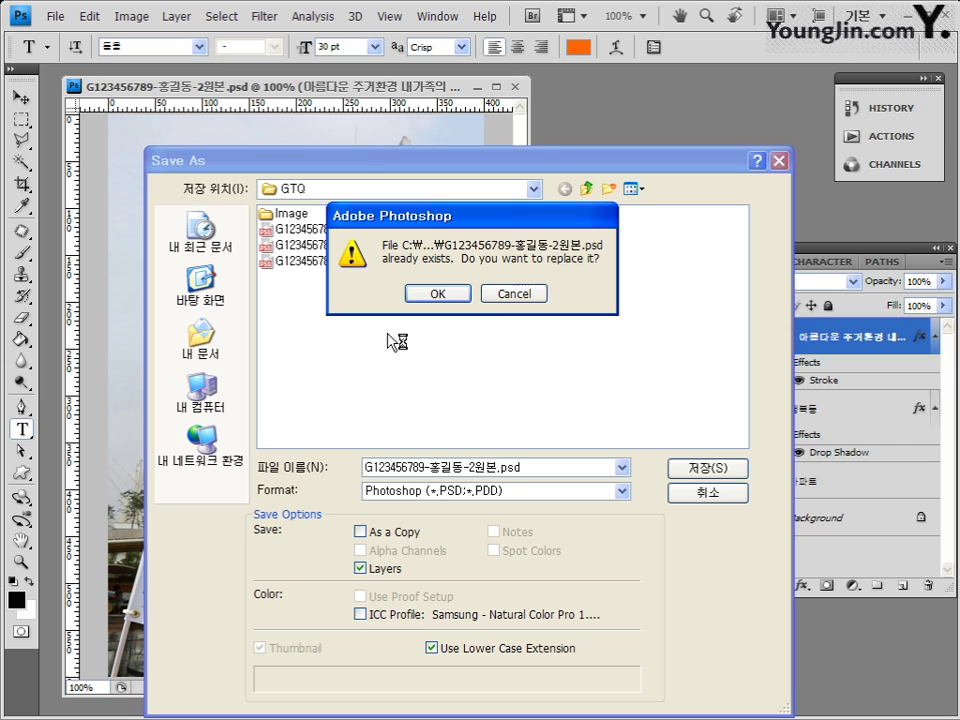
click(450, 298)
click(564, 212)
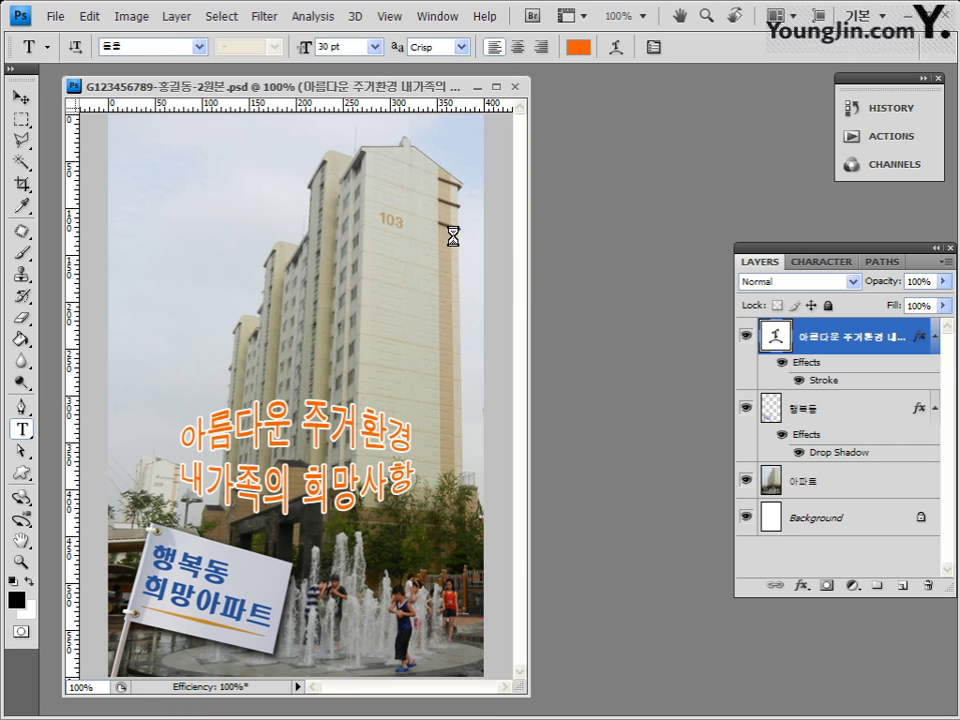
Step: Start saving a copy of the document in the GTQ folder with JPEG as its format
click(56, 17)
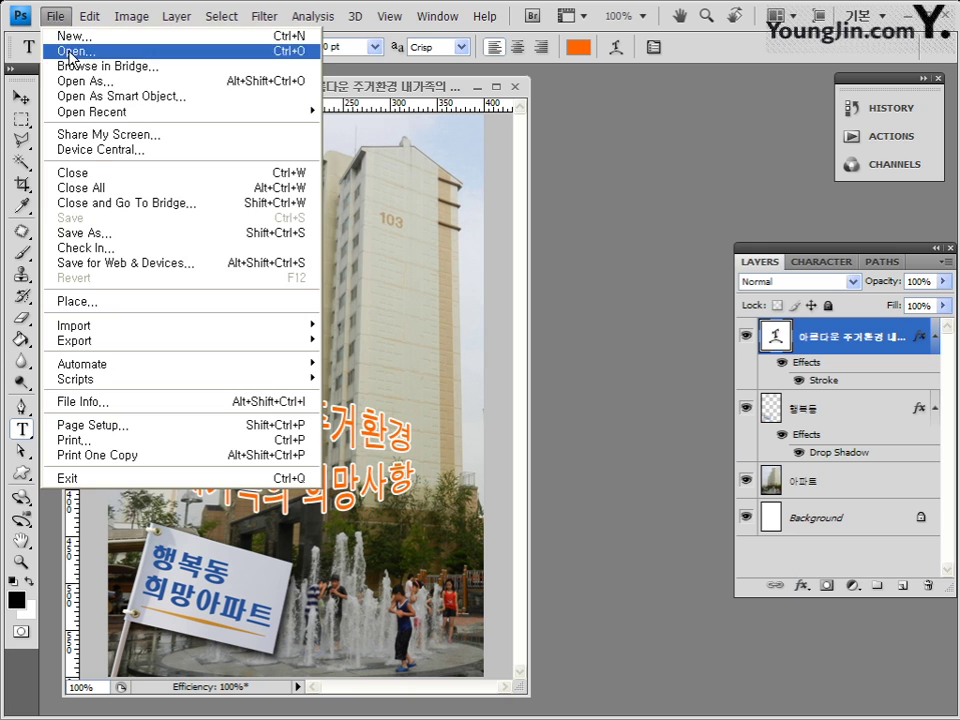
click(112, 236)
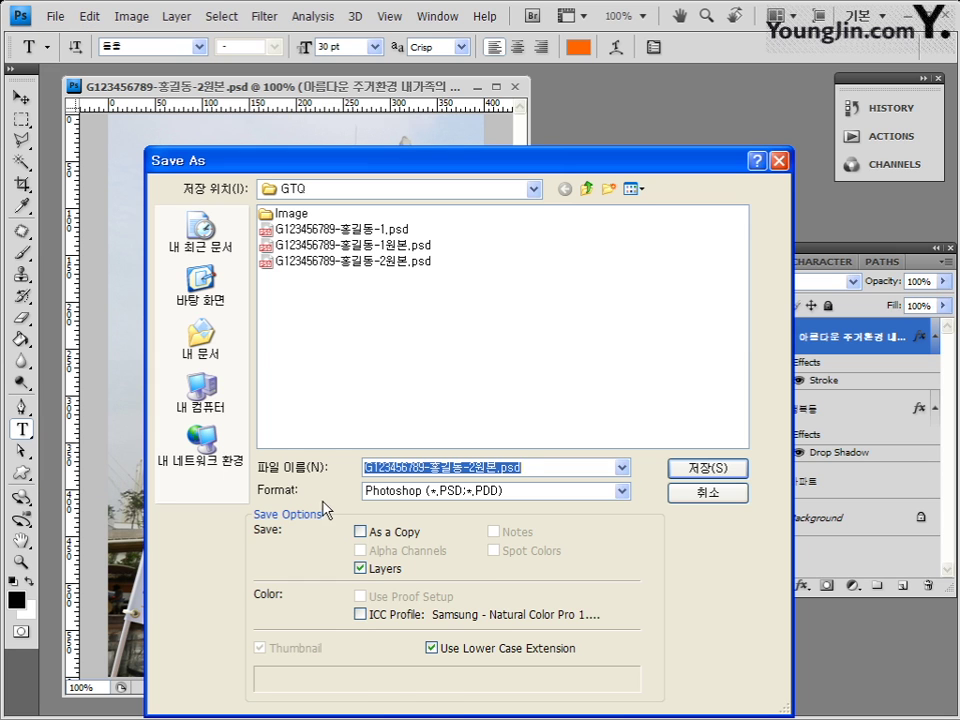
click(480, 490)
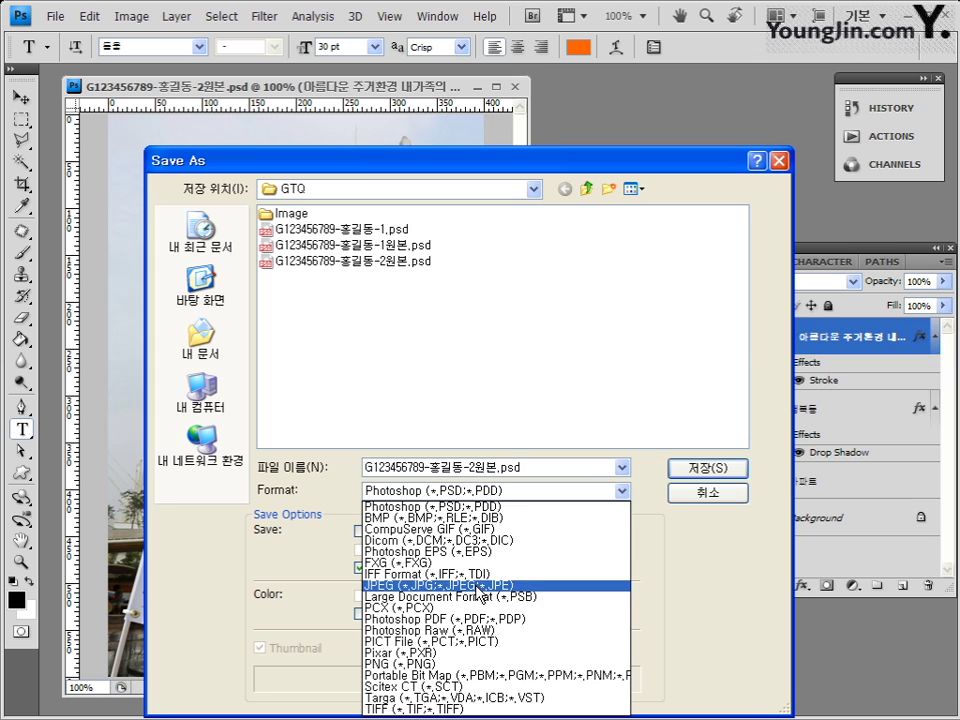
click(477, 589)
Step: Remove 원본 from the JPEG's file name so it ends in -2, and save it at quality 12 (Maximum), Baseline ("Standard")
click(508, 470)
click(506, 468)
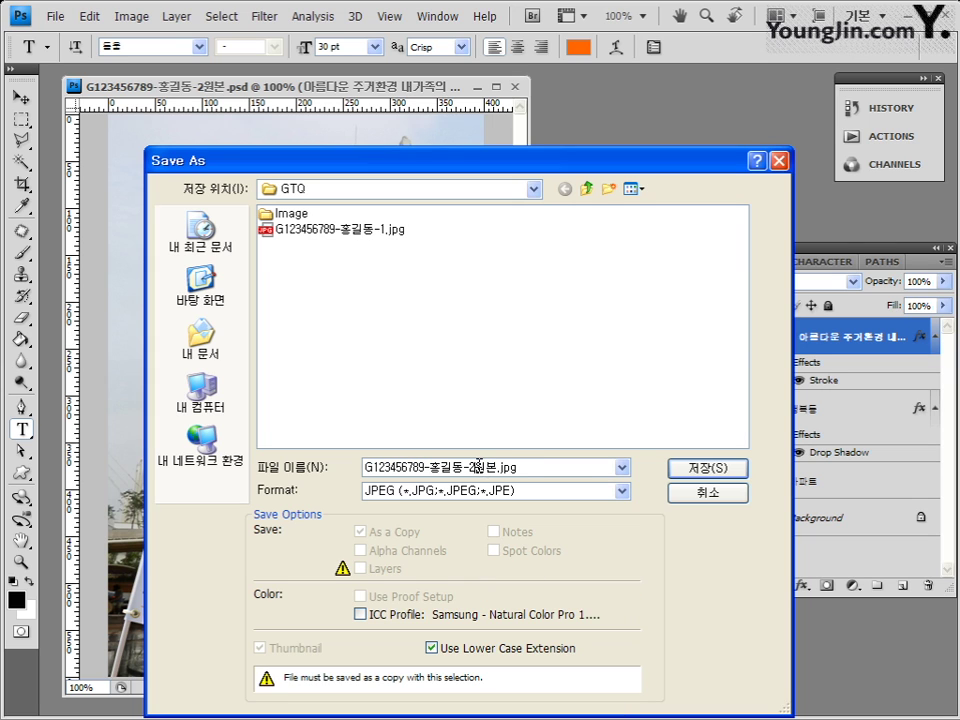
key(Left)
key(Left)
key(Left)
key(shift+Left)
key(BackSpace)
key(Delete)
click(709, 469)
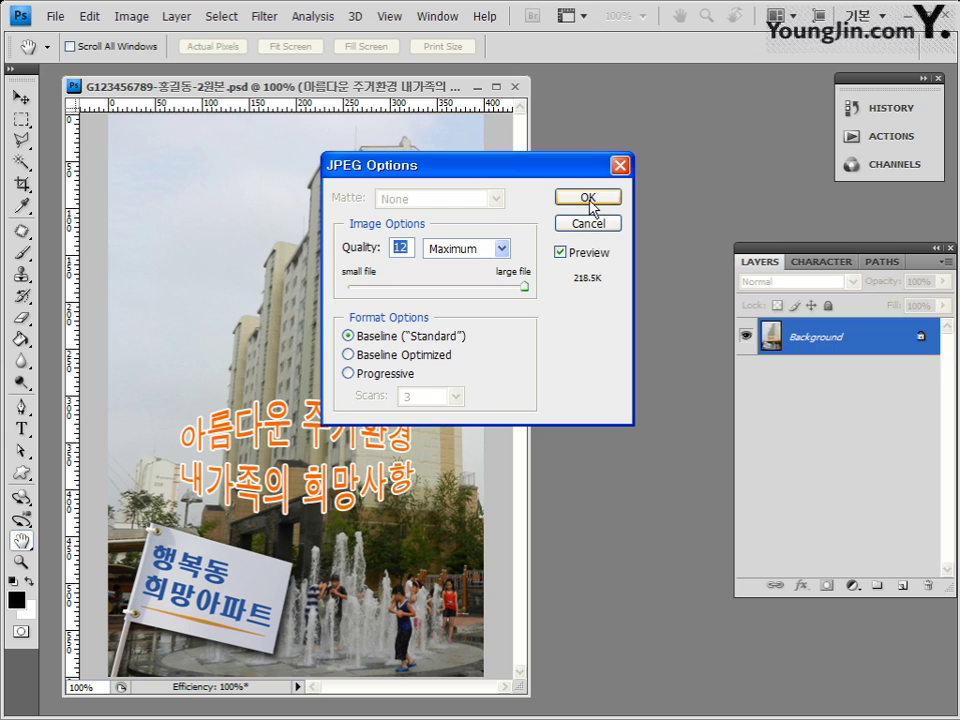
click(589, 197)
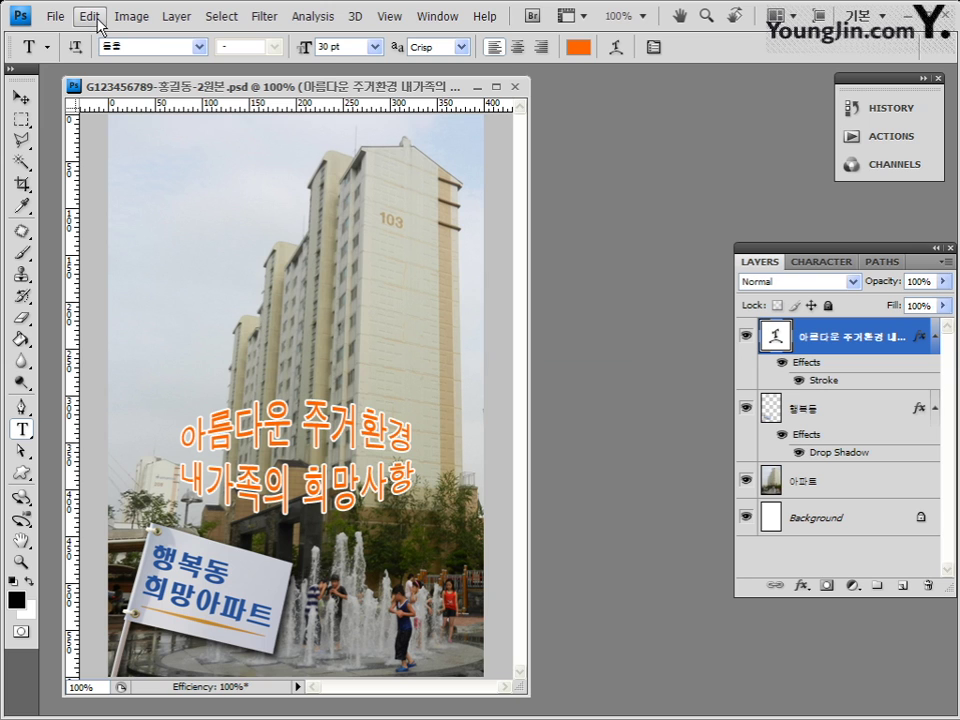
Step: Resize the image to 40 x 60 pixels with proportions constrained
click(129, 17)
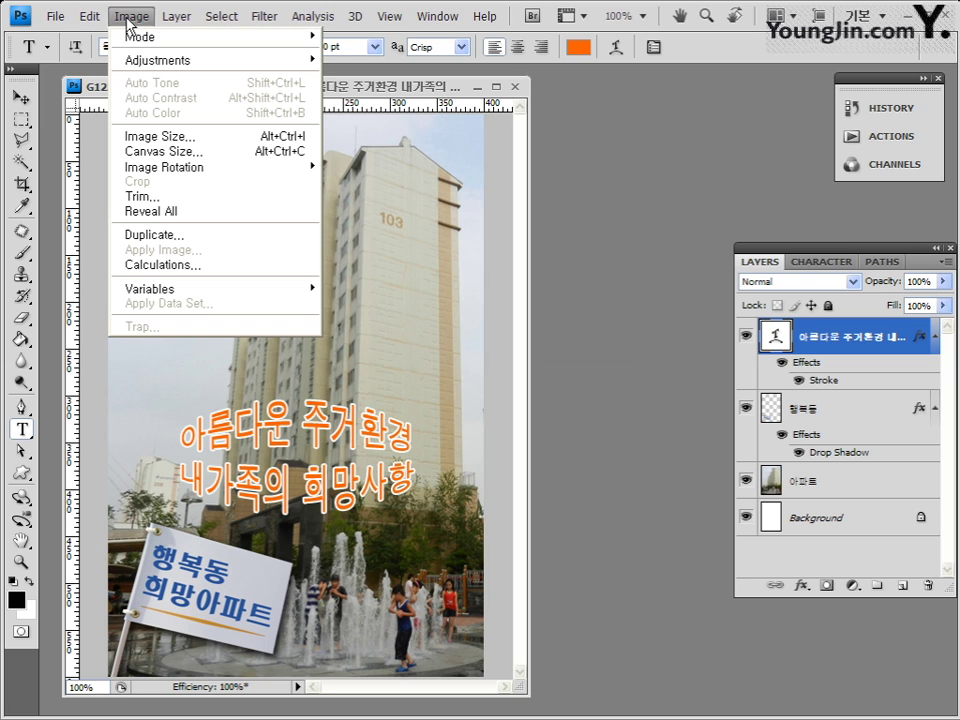
click(167, 137)
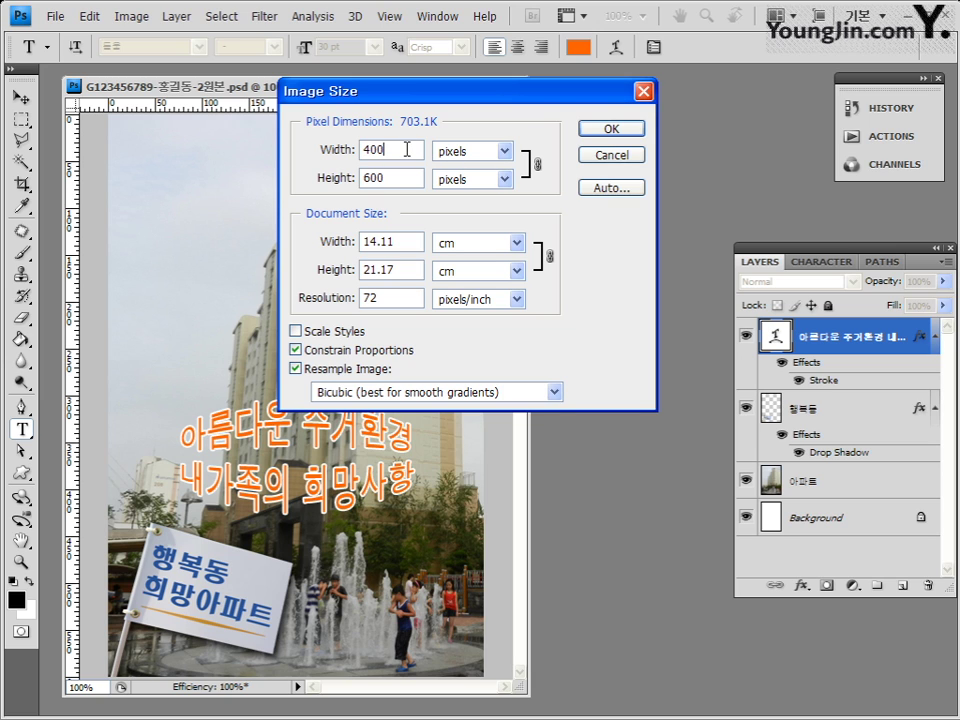
key(BackSpace)
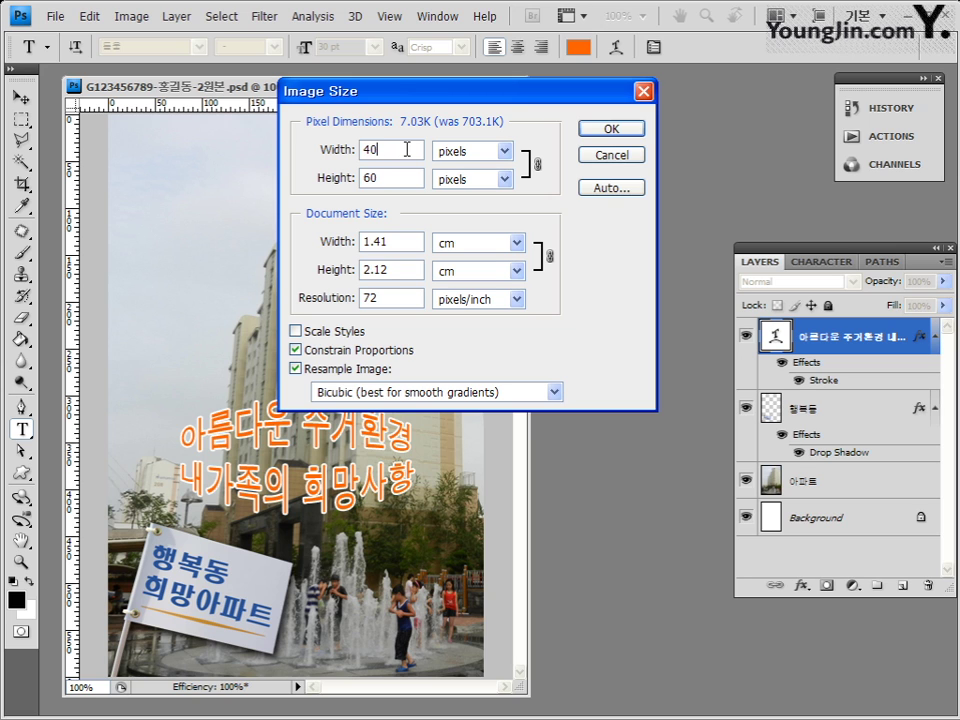
click(609, 131)
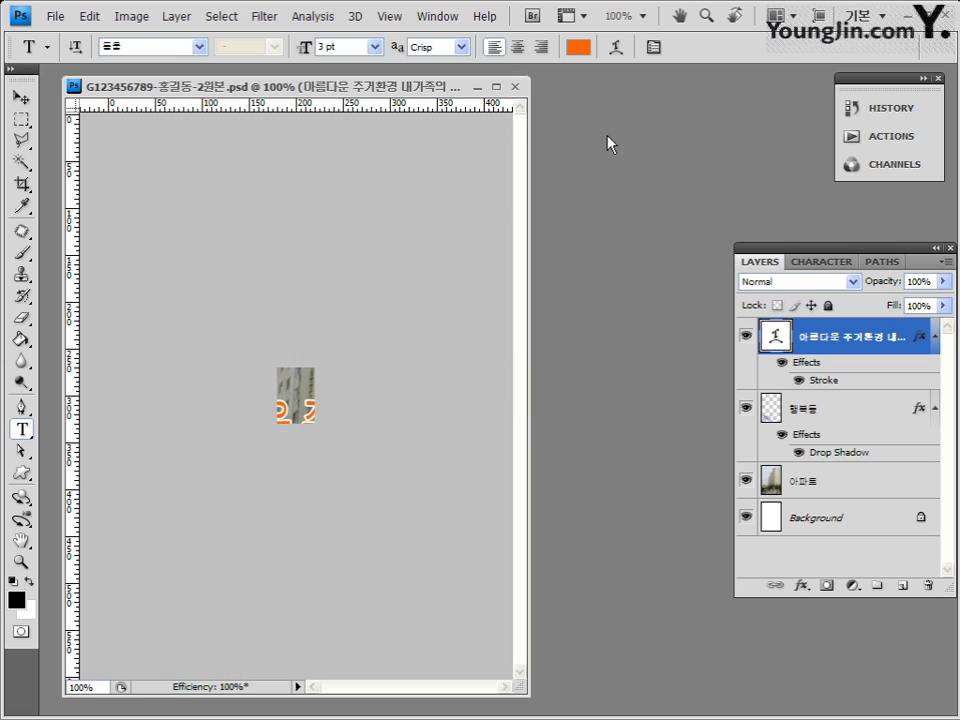
Step: Save the reduced image as a layered Photoshop file in the GTQ folder, removing 원본 so the name ends in -2.psd
click(55, 17)
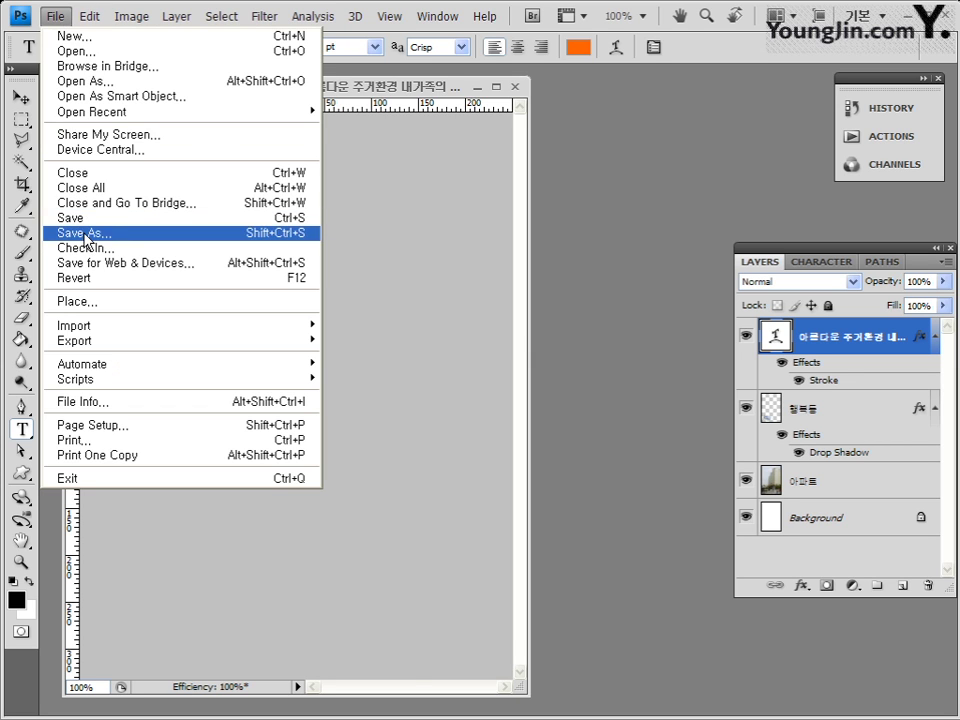
click(45, 233)
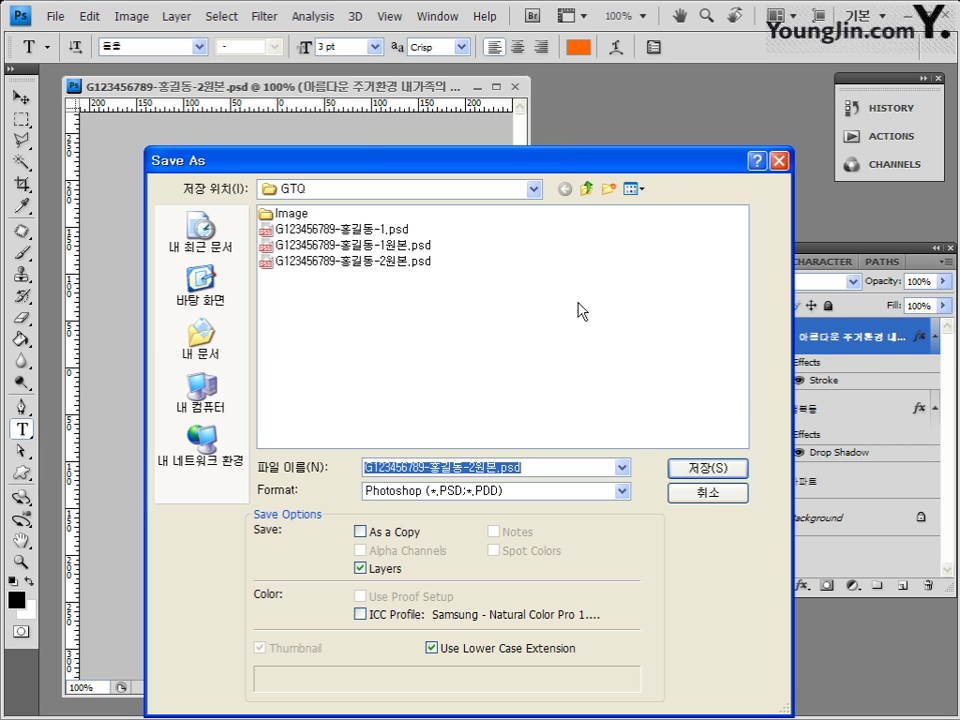
click(480, 467)
key(BackSpace)
key(BackSpace)
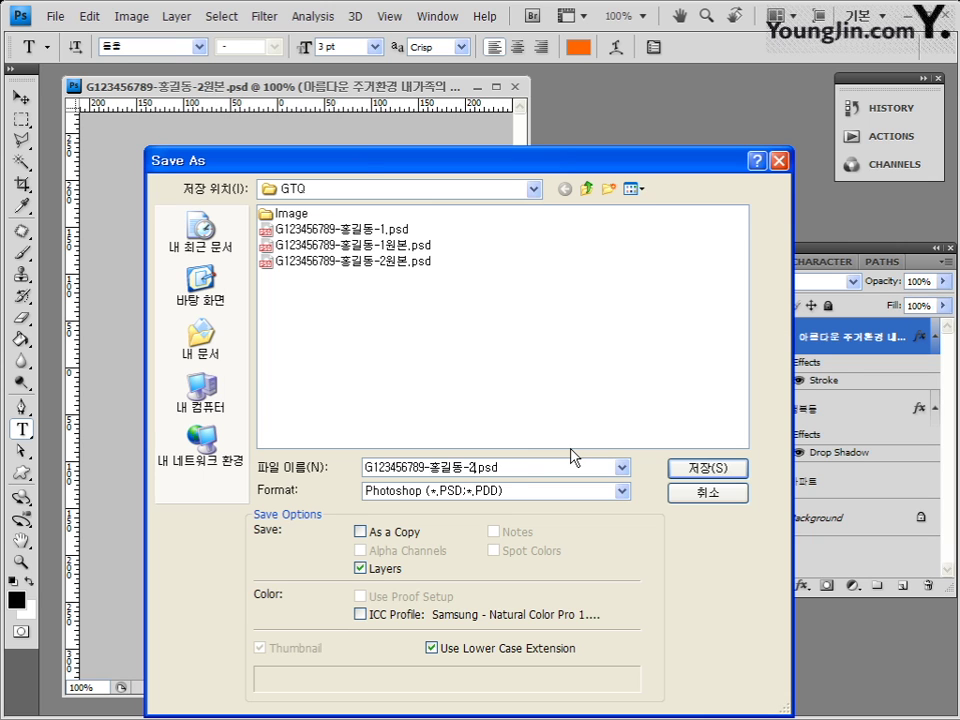
click(703, 467)
click(582, 211)
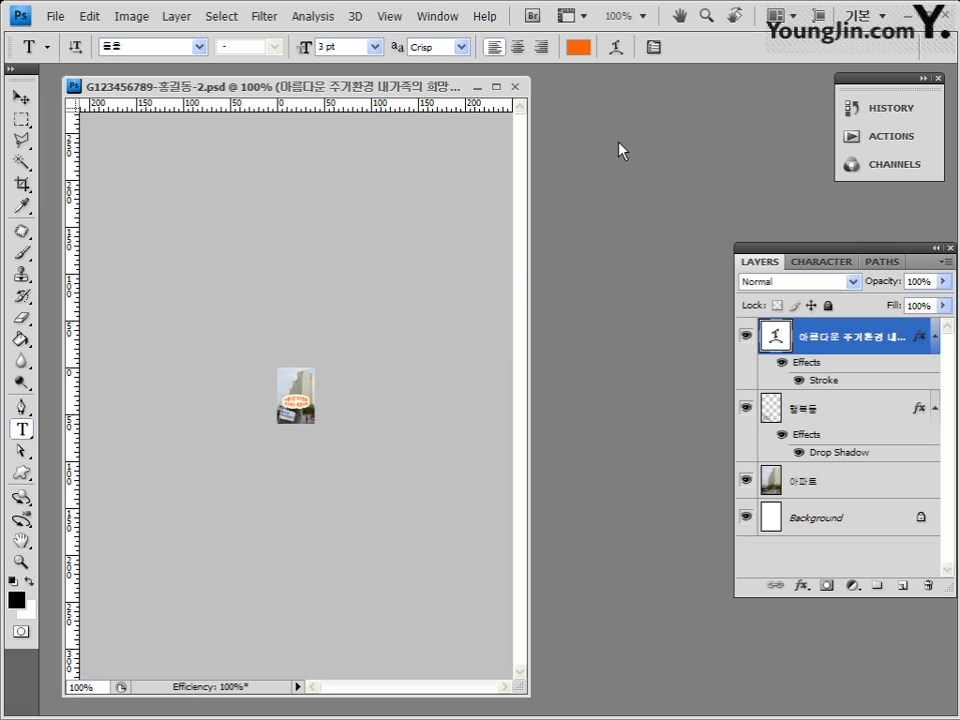
Step: Check the saved -2.jpg and -2.psd files in the GTQ folder without opening them, and close the document
key(ctrl+o)
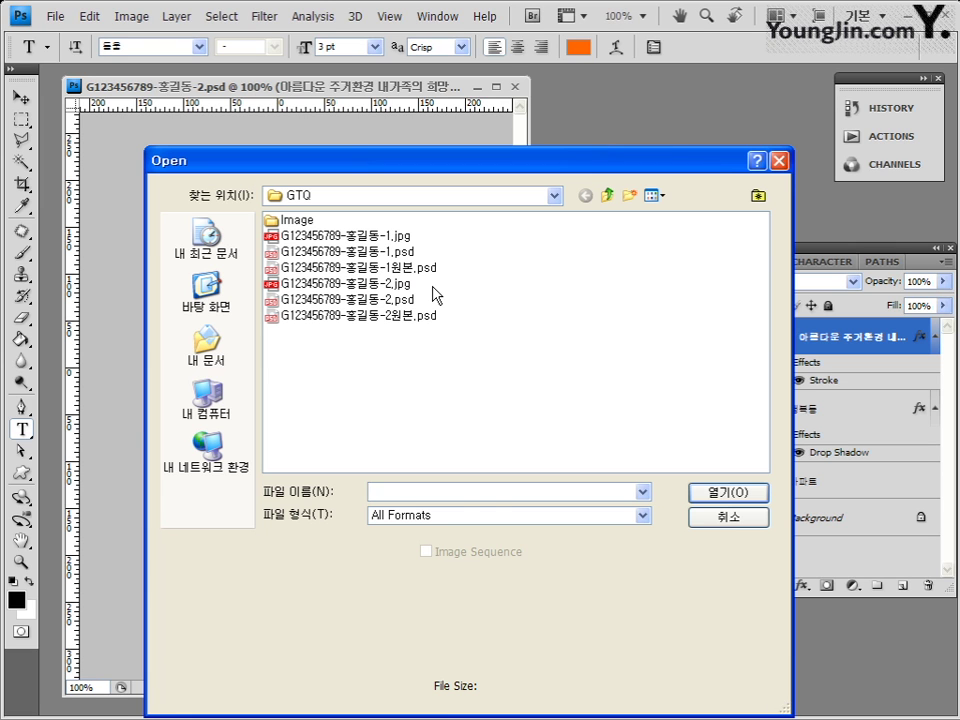
click(400, 284)
shift+click(372, 300)
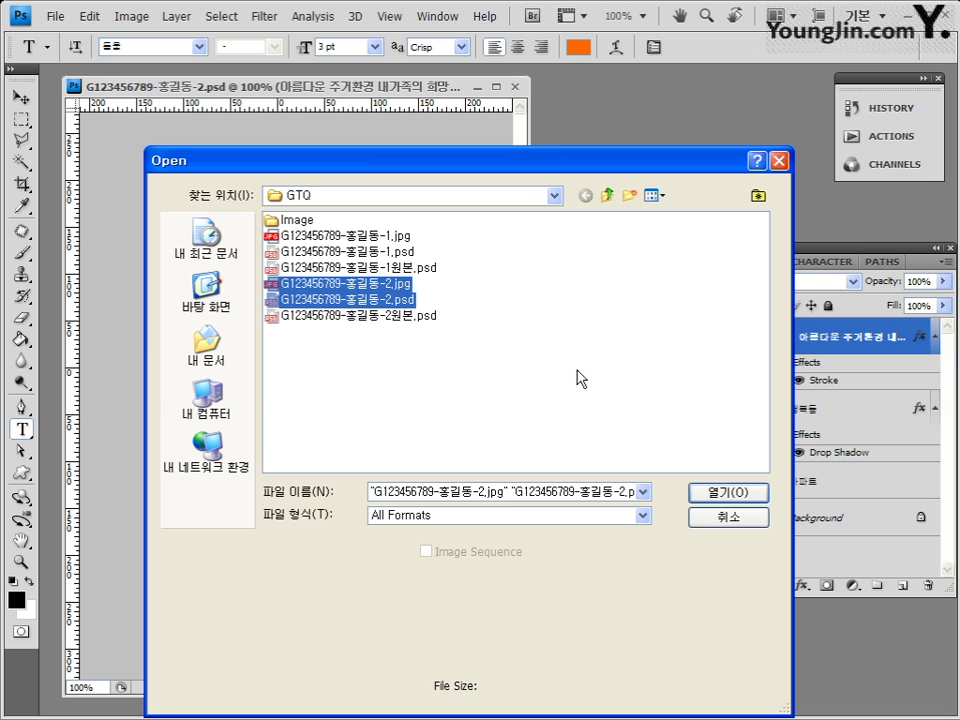
click(721, 520)
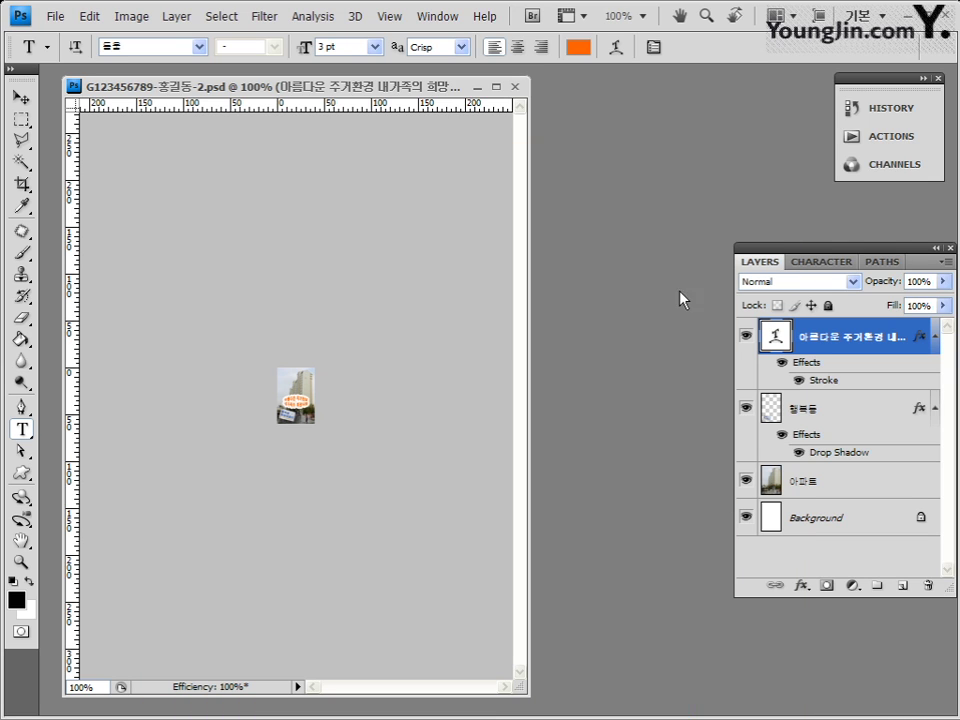
click(515, 88)
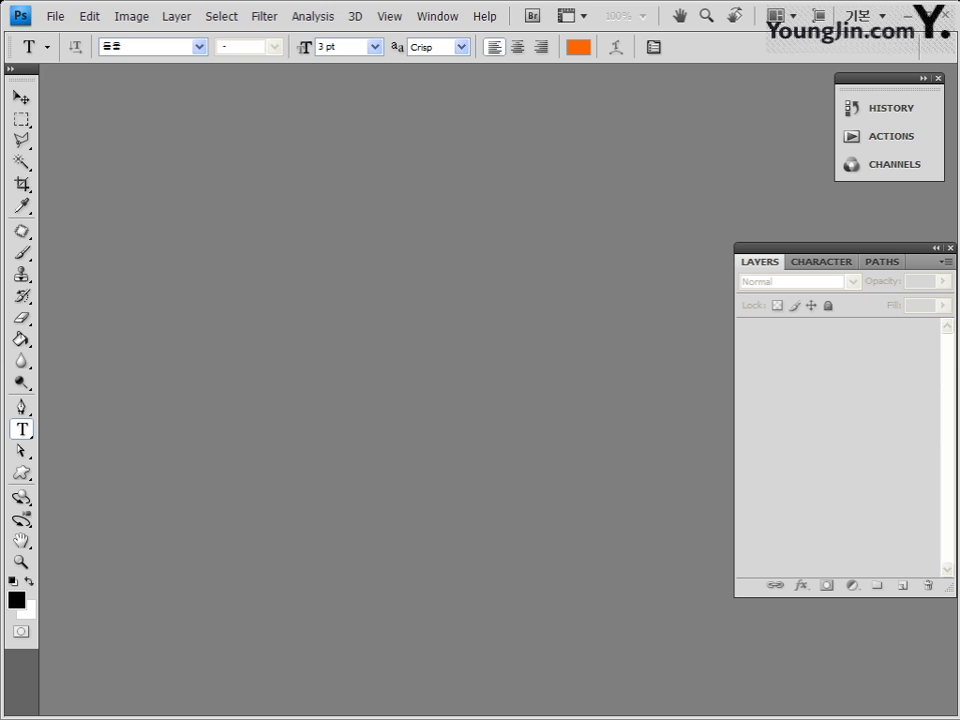
Step: Switch to the Move tool and start a new document, opening its width for editing
key(v)
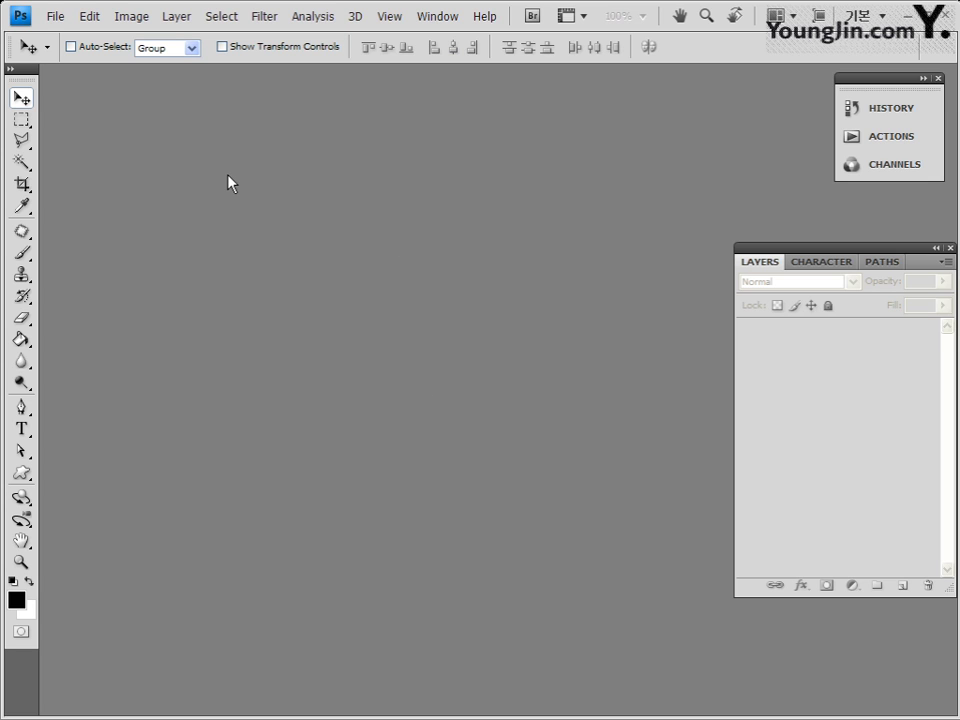
key(ctrl+n)
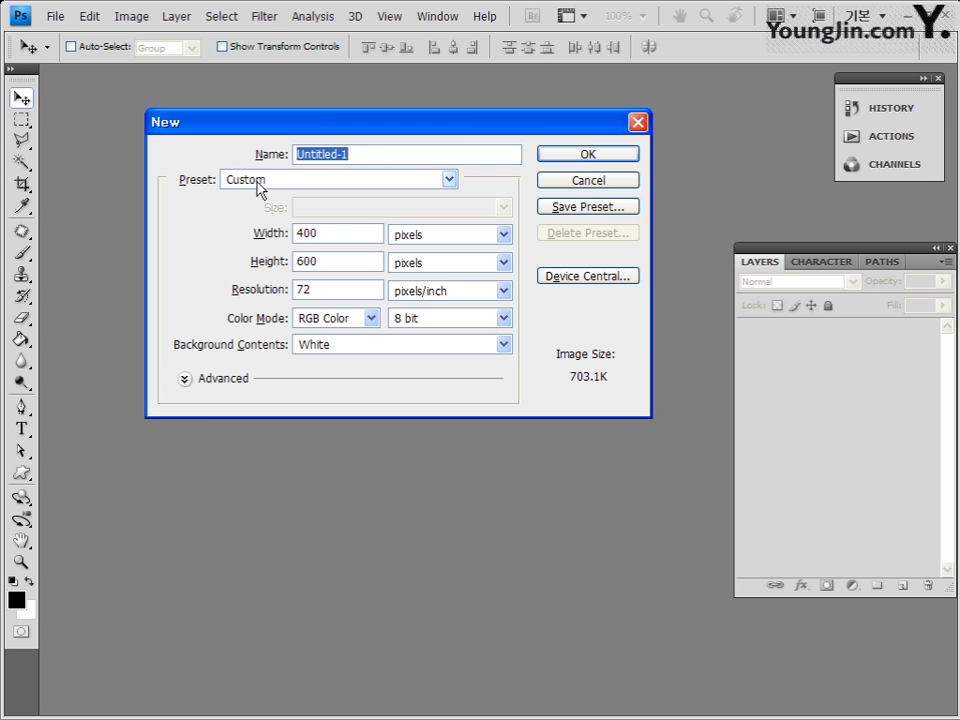
double_click(325, 239)
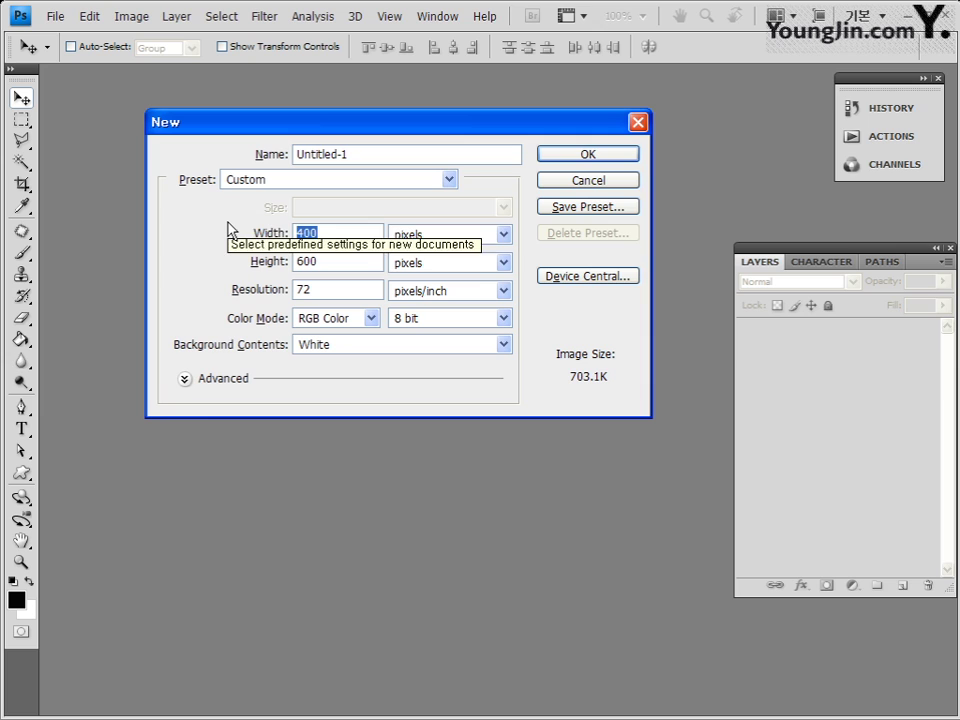
Step: Create a new document 600 pixels wide and 400 pixels high at 72 pixels/inch in RGB Color with white background contents
text(600)
key(Tab)
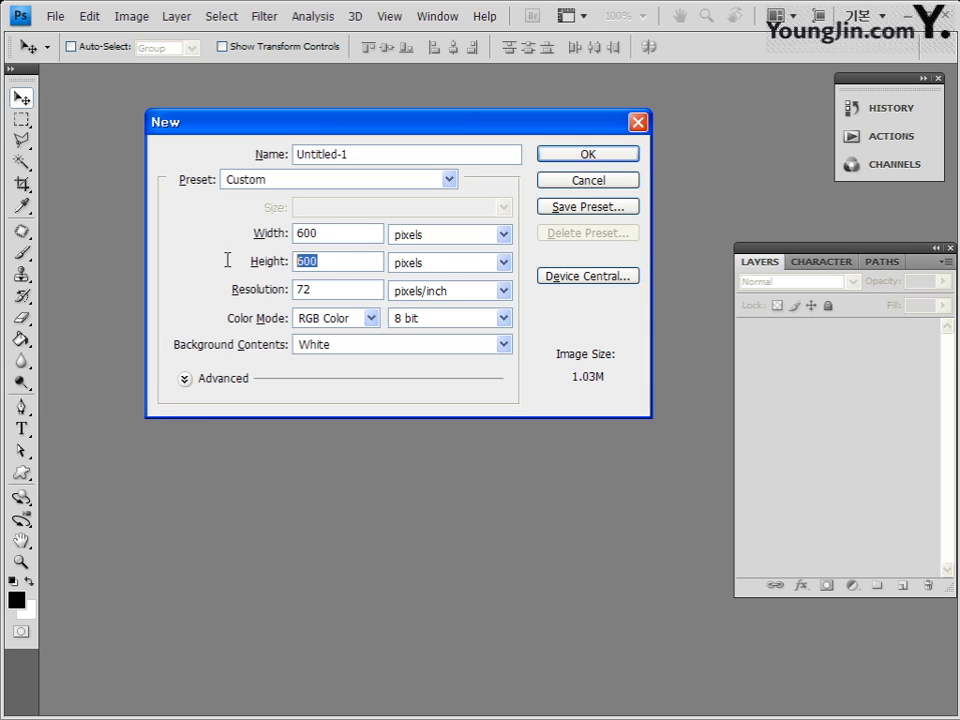
text(400)
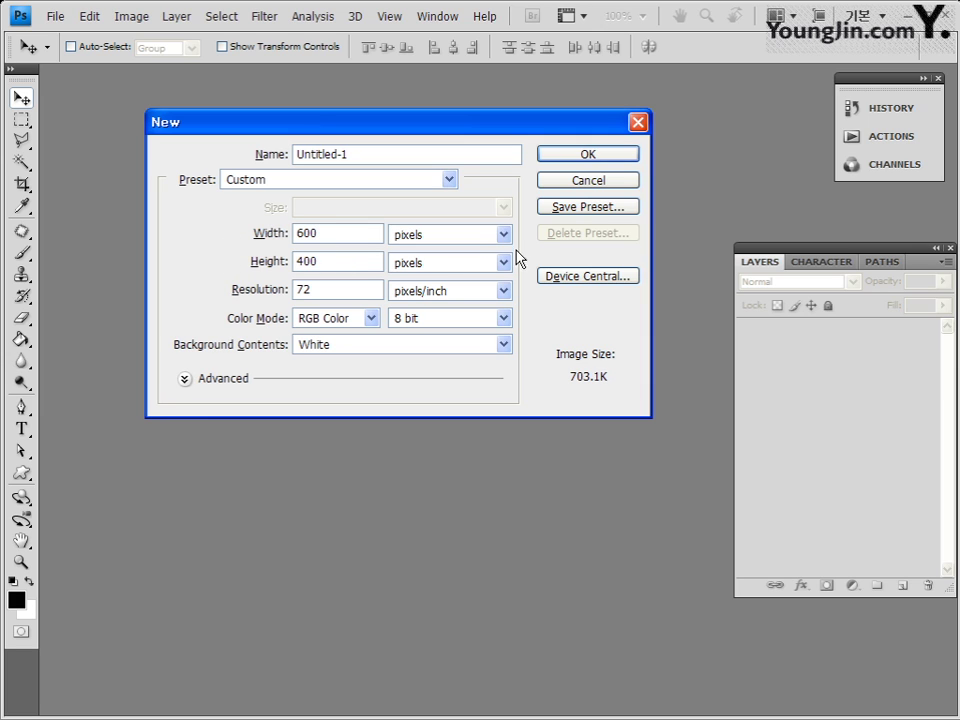
click(616, 158)
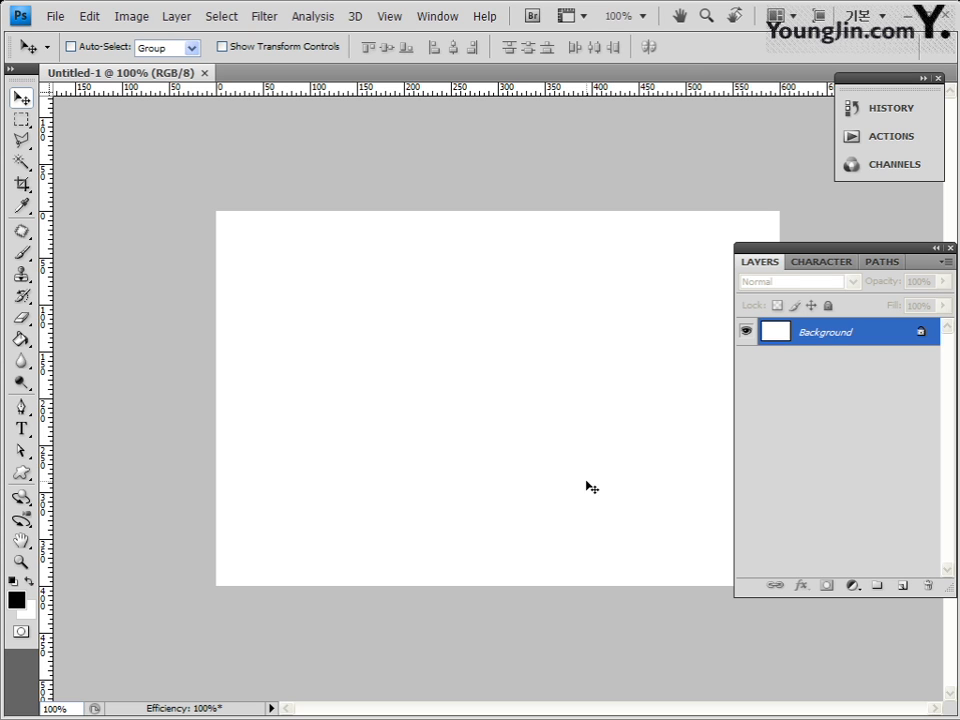
Step: Add a new layer above the Background and rename it 배경
click(902, 588)
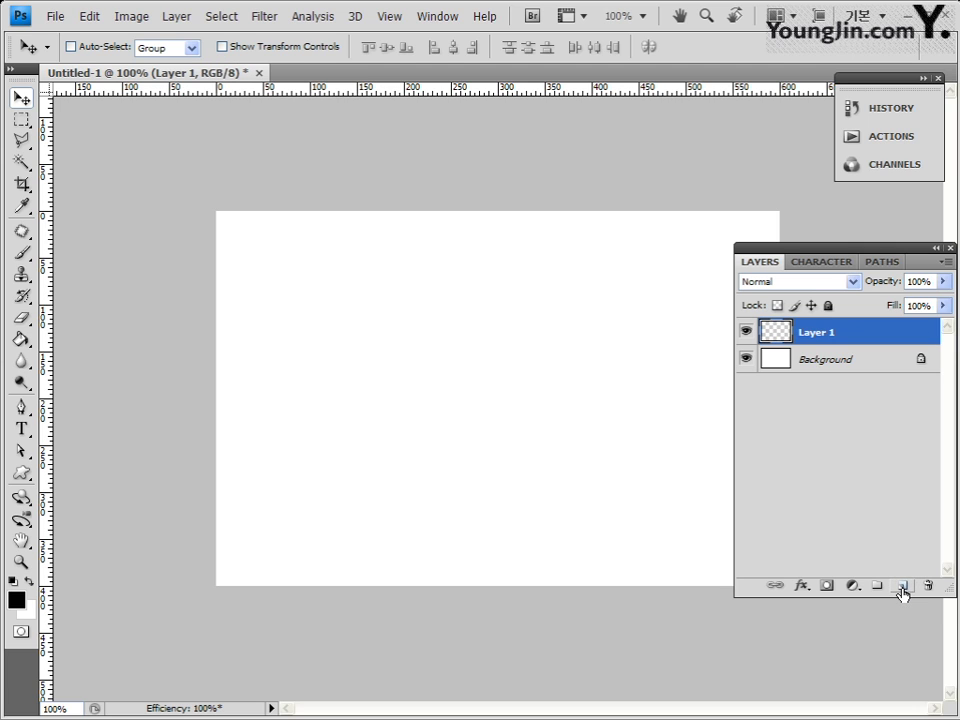
double_click(822, 334)
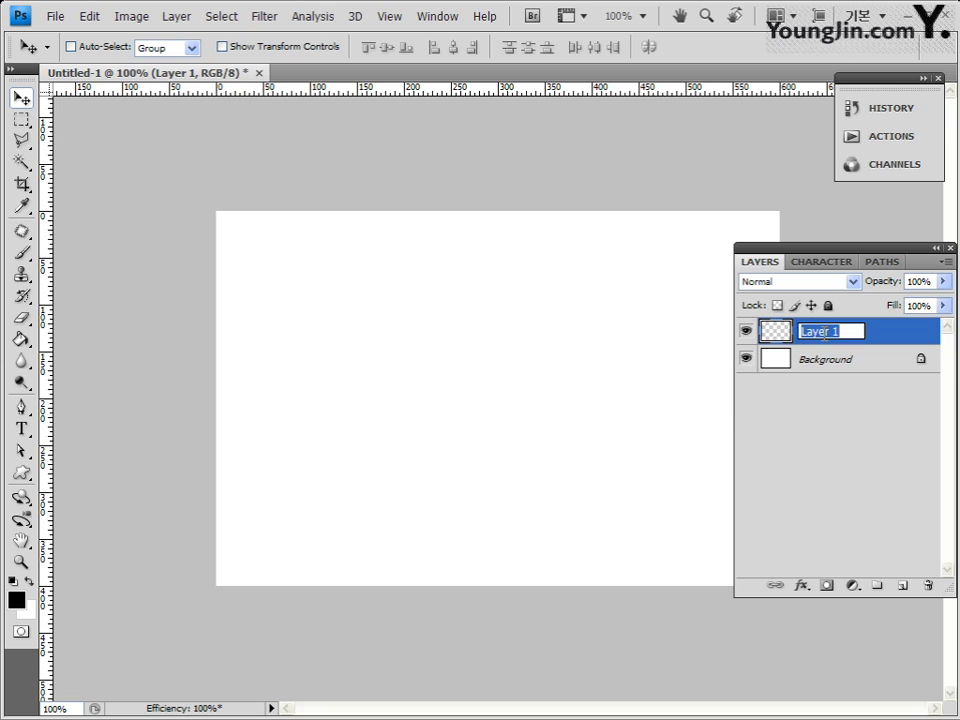
text(배겨)
key(Return)
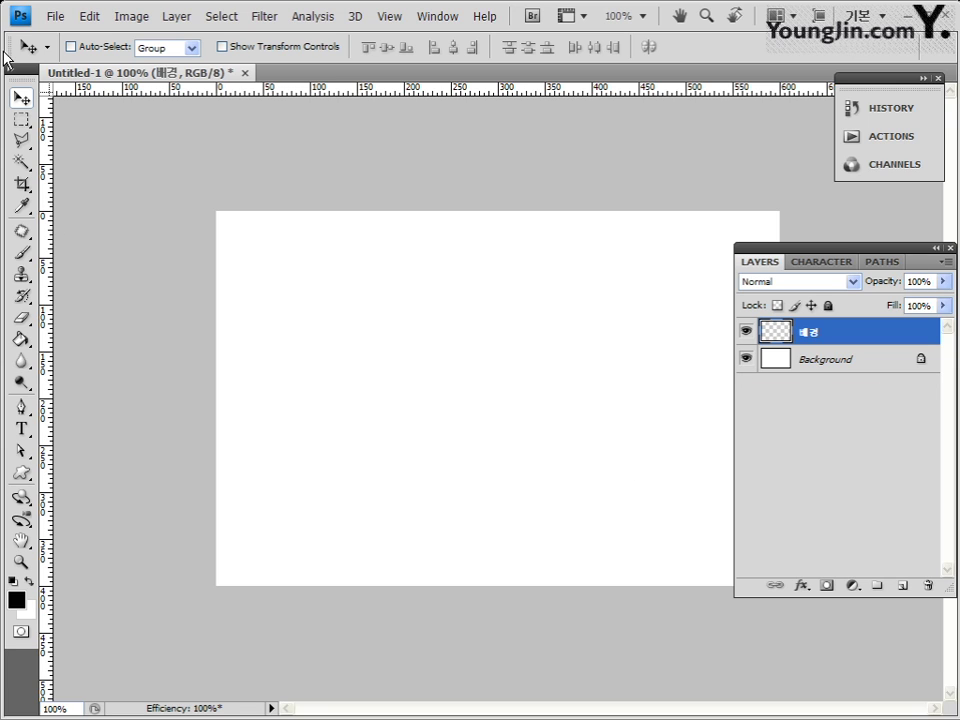
Step: Activate the Gradient tool and look over its gradient editor and preset list, keeping the Foreground to Background gradient
click(18, 343)
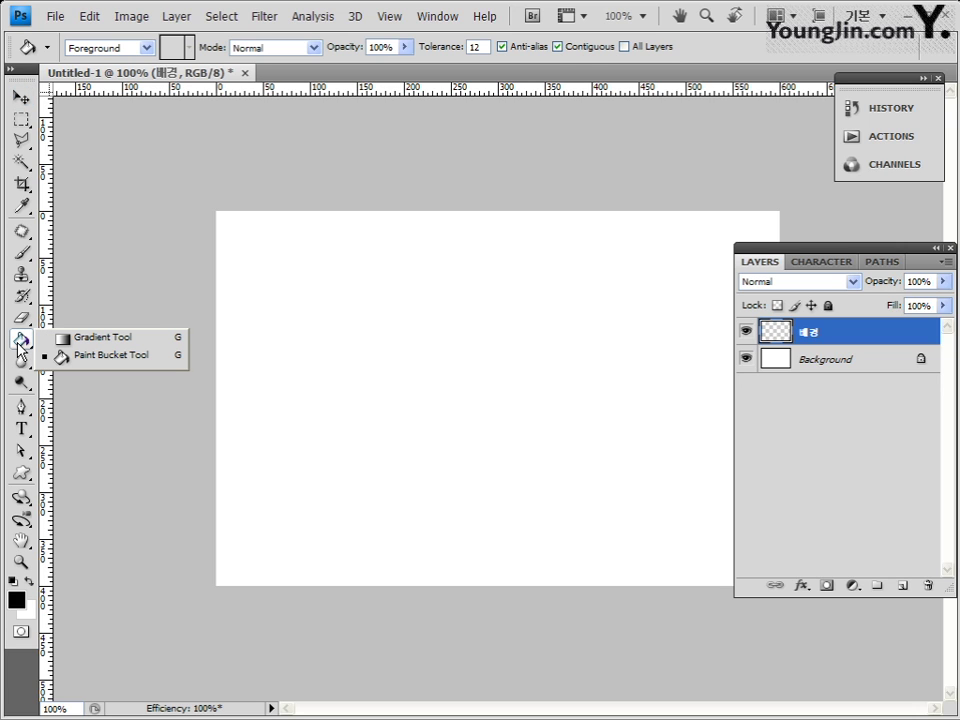
click(119, 340)
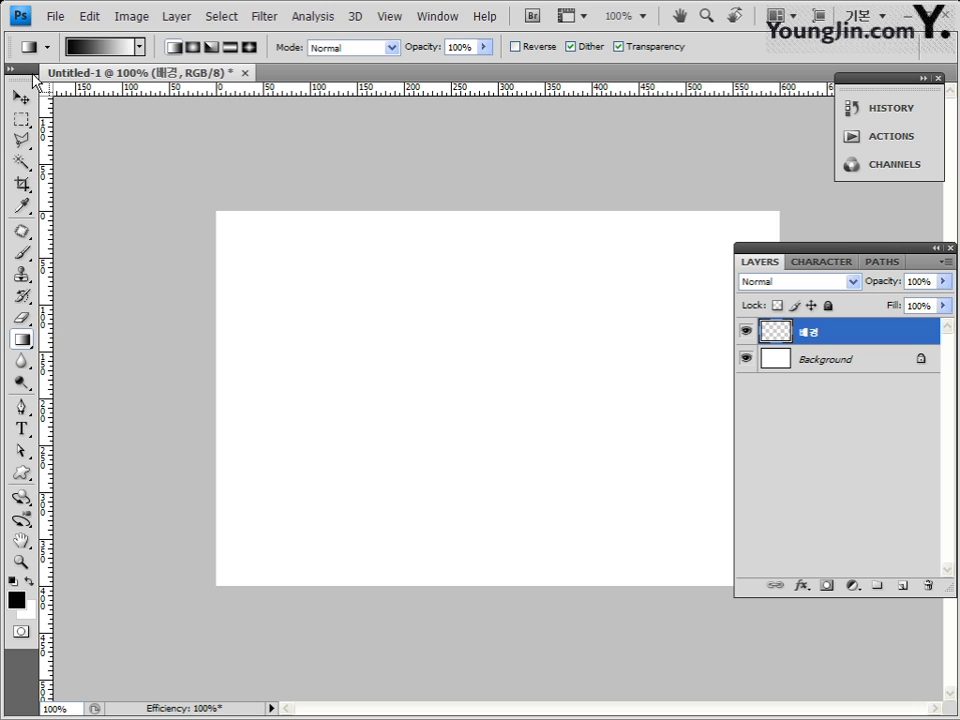
click(109, 47)
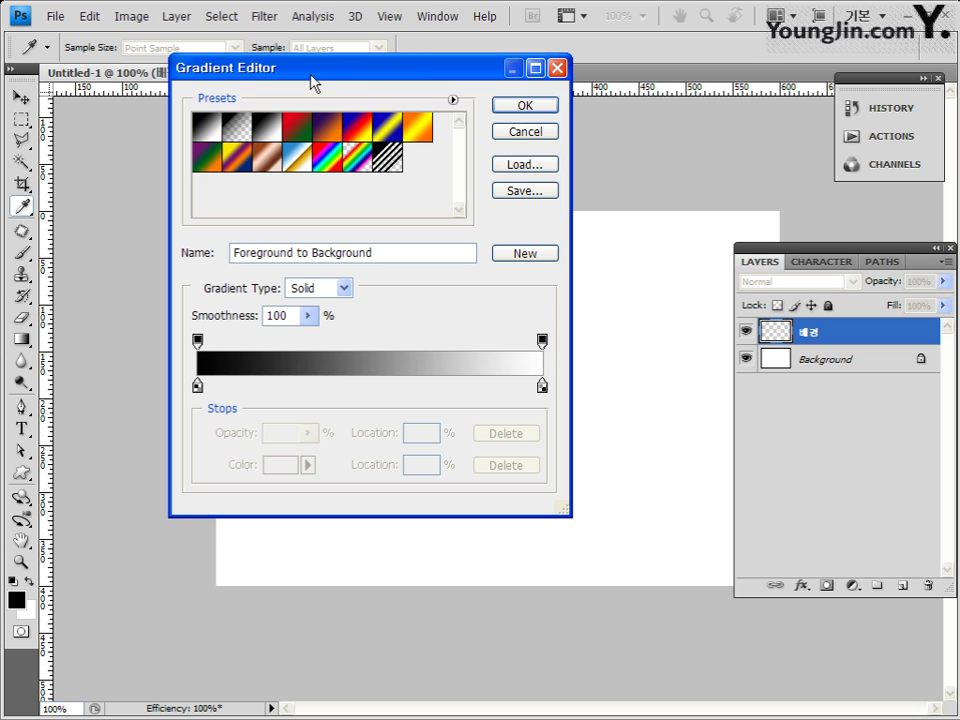
drag(234, 64, 262, 101)
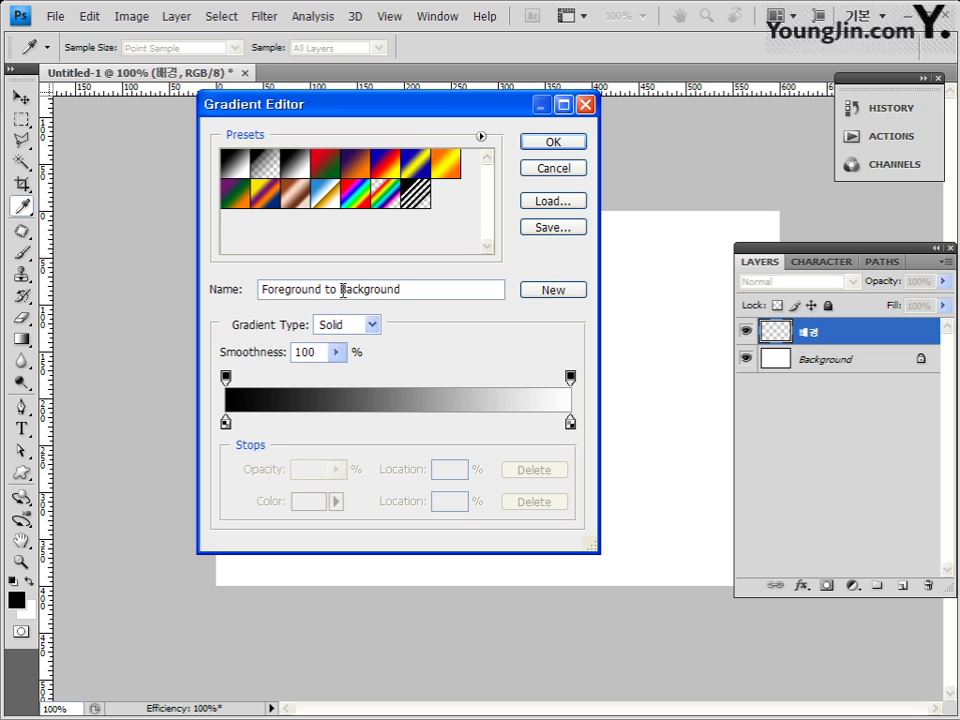
click(554, 144)
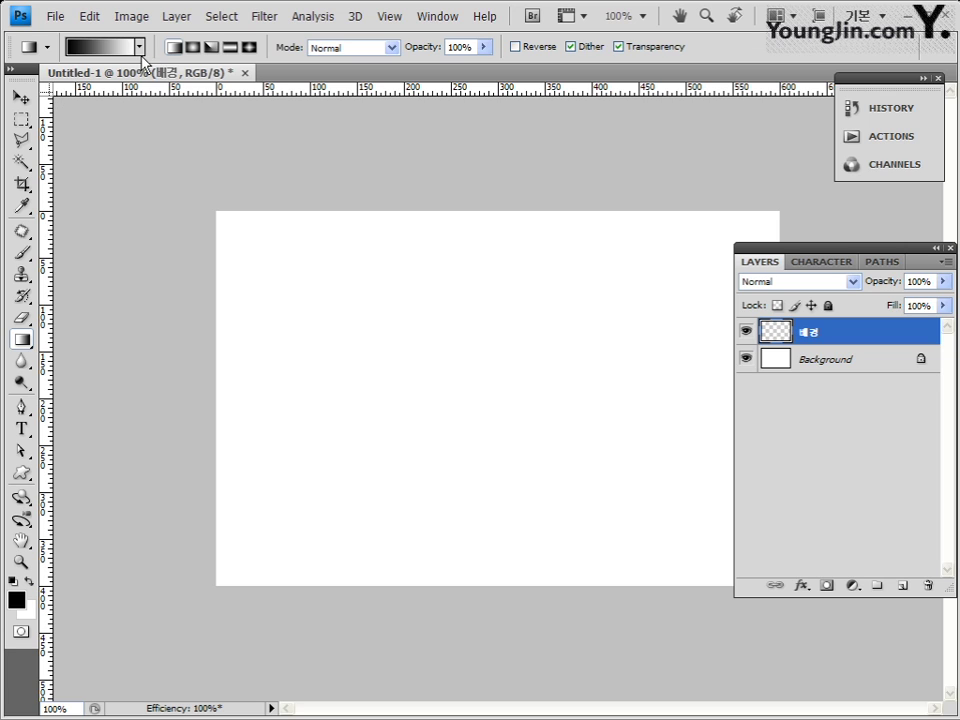
click(139, 47)
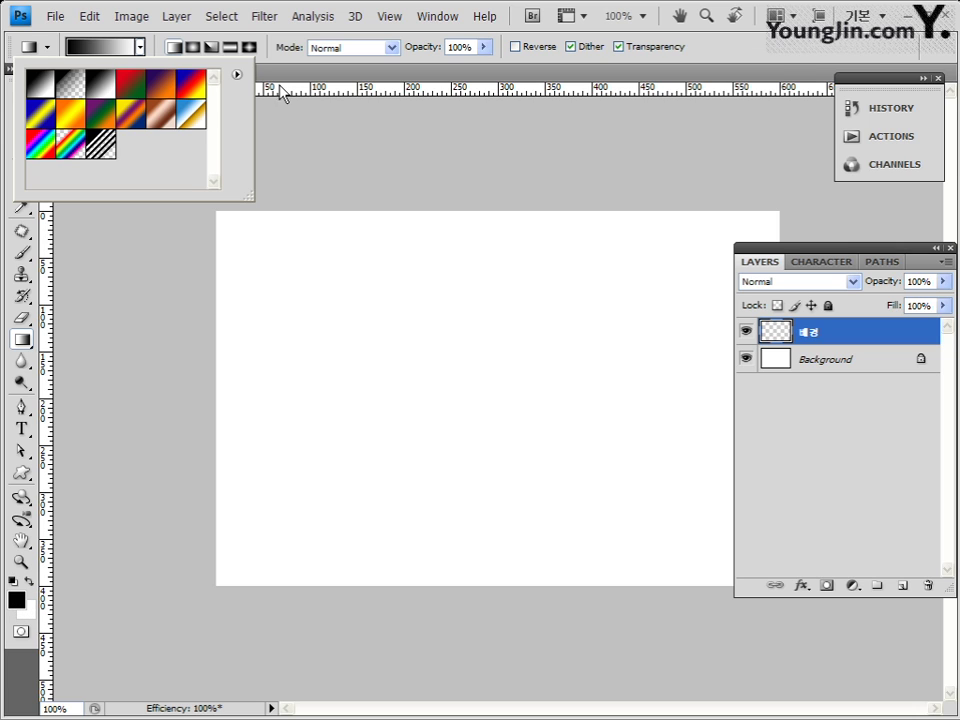
click(777, 57)
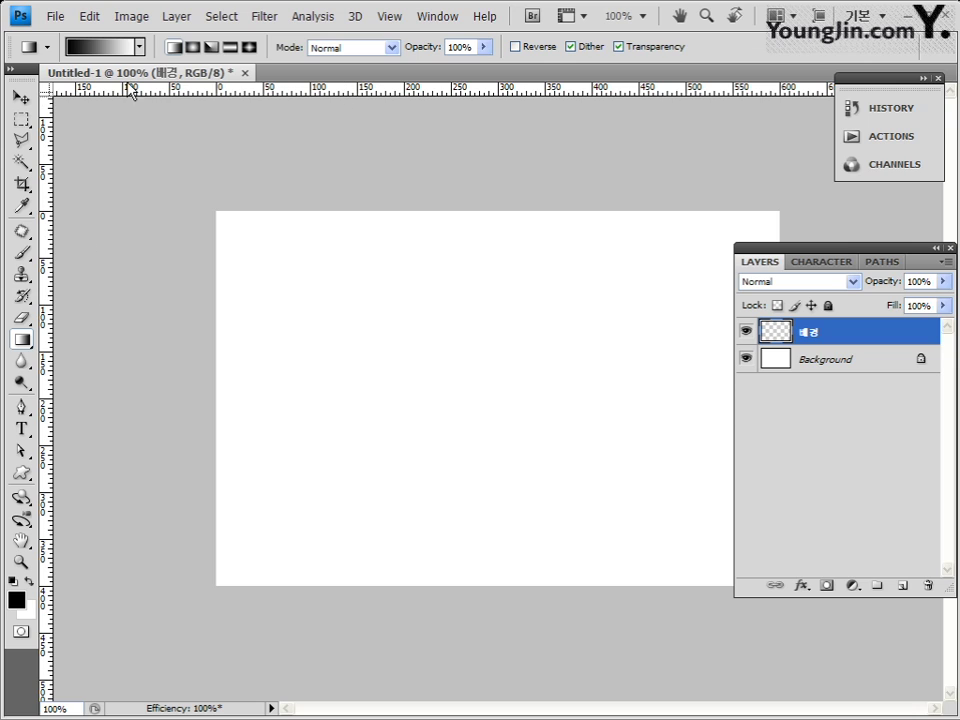
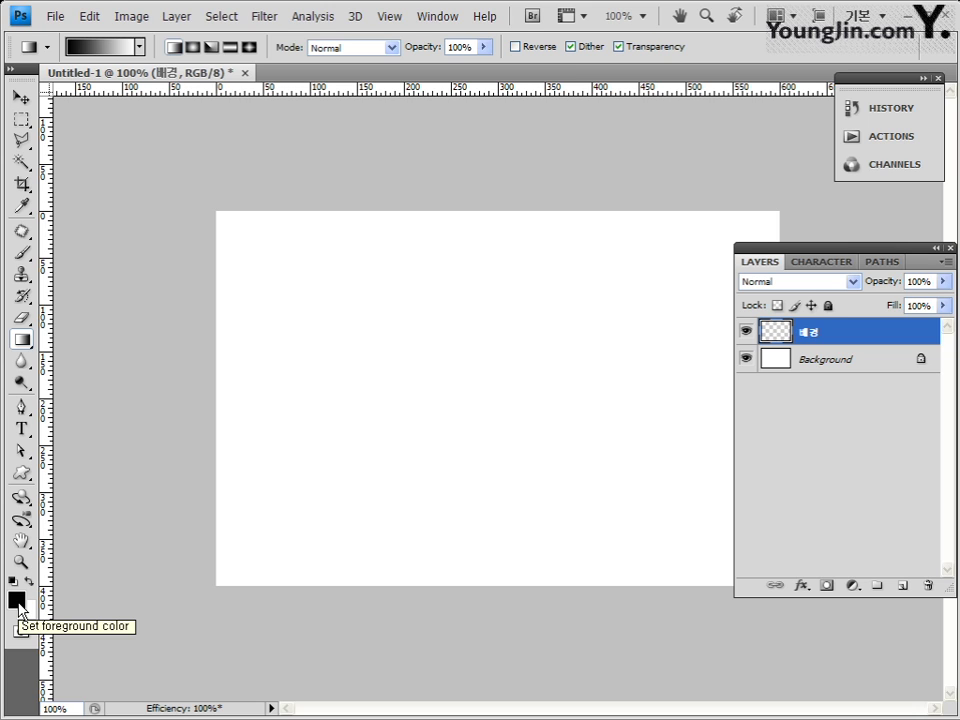
Step: Set the foreground color to the light green 99ff33
click(17, 600)
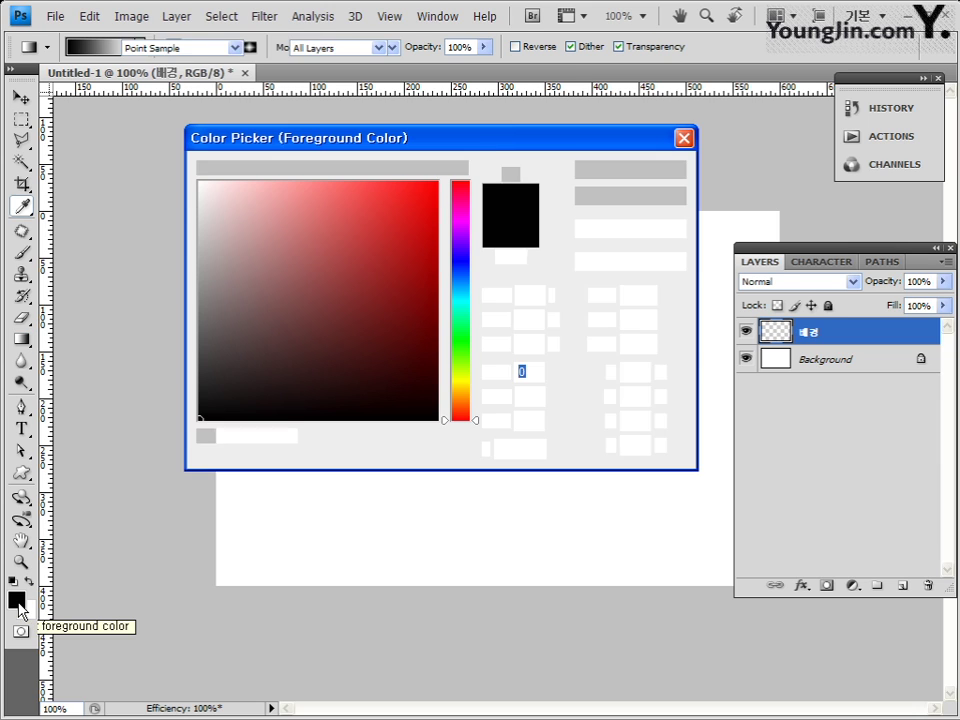
double_click(540, 451)
text(9)
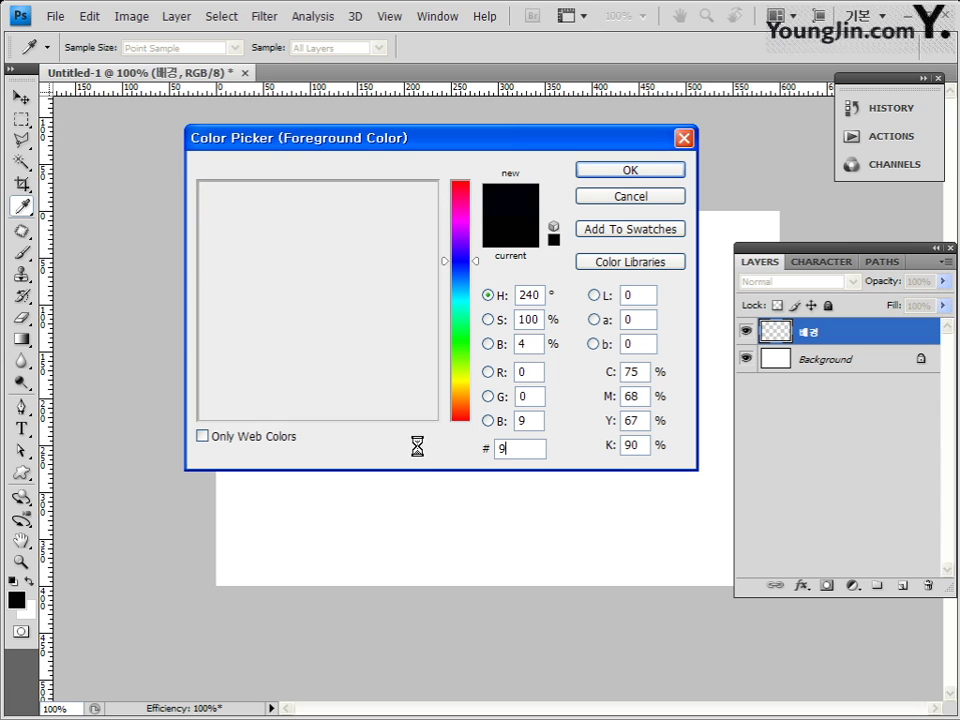
text(9ff33)
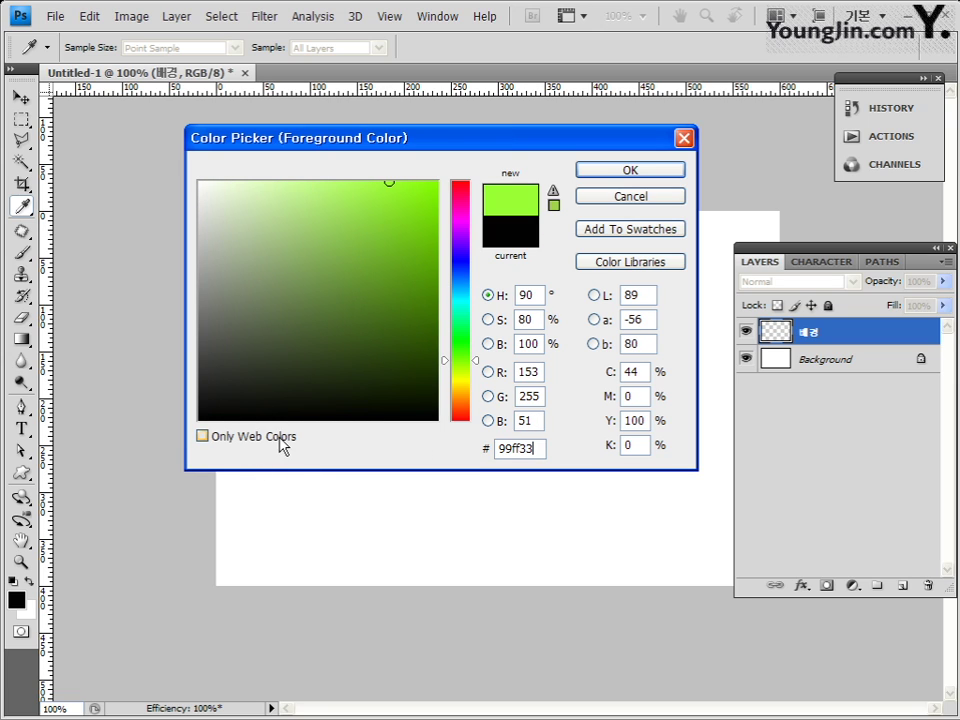
click(630, 171)
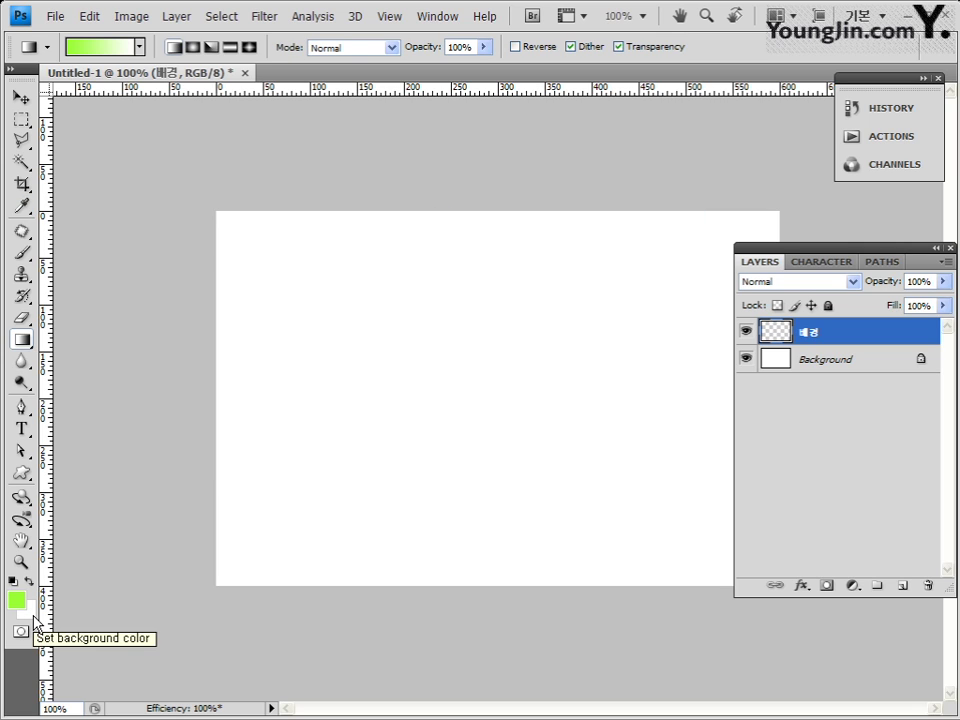
Step: Set the background color to the coral red ff6666
click(30, 612)
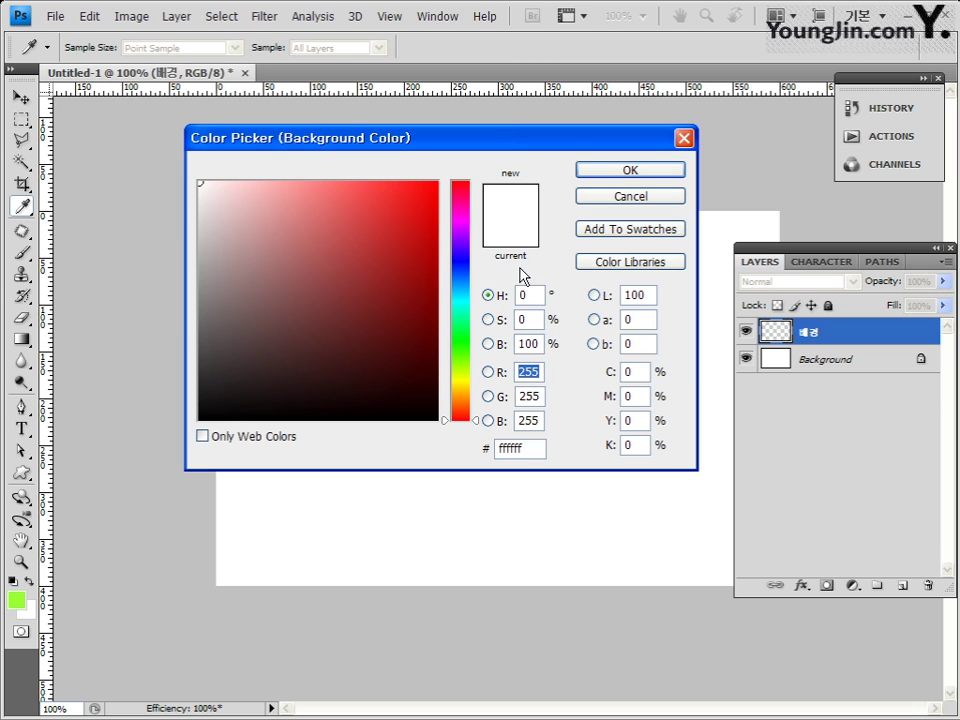
click(500, 449)
text(ff666)
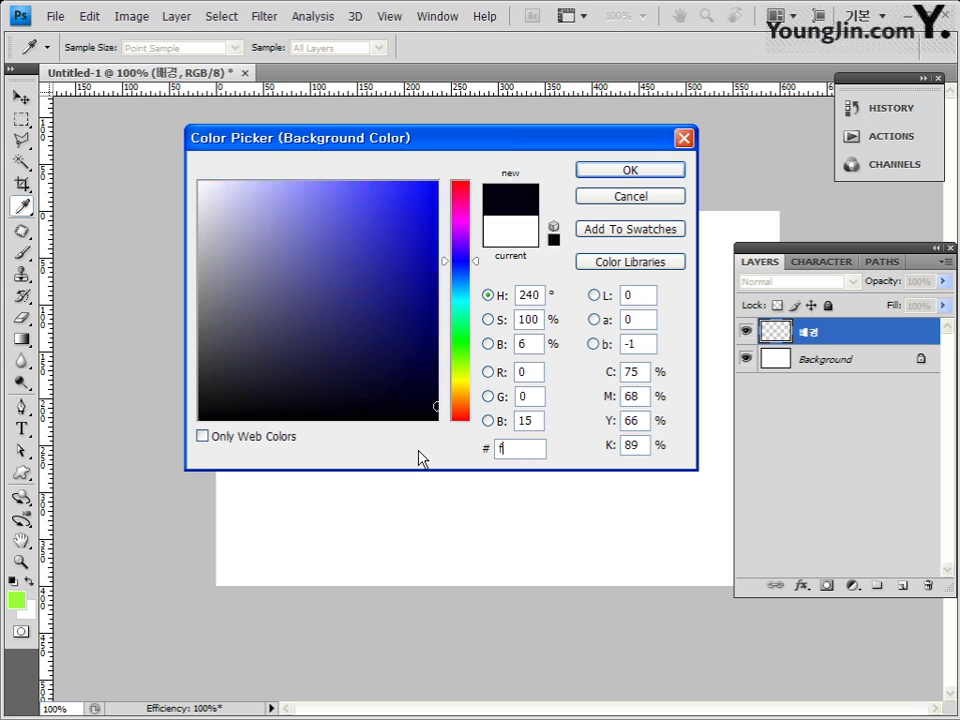
text(6)
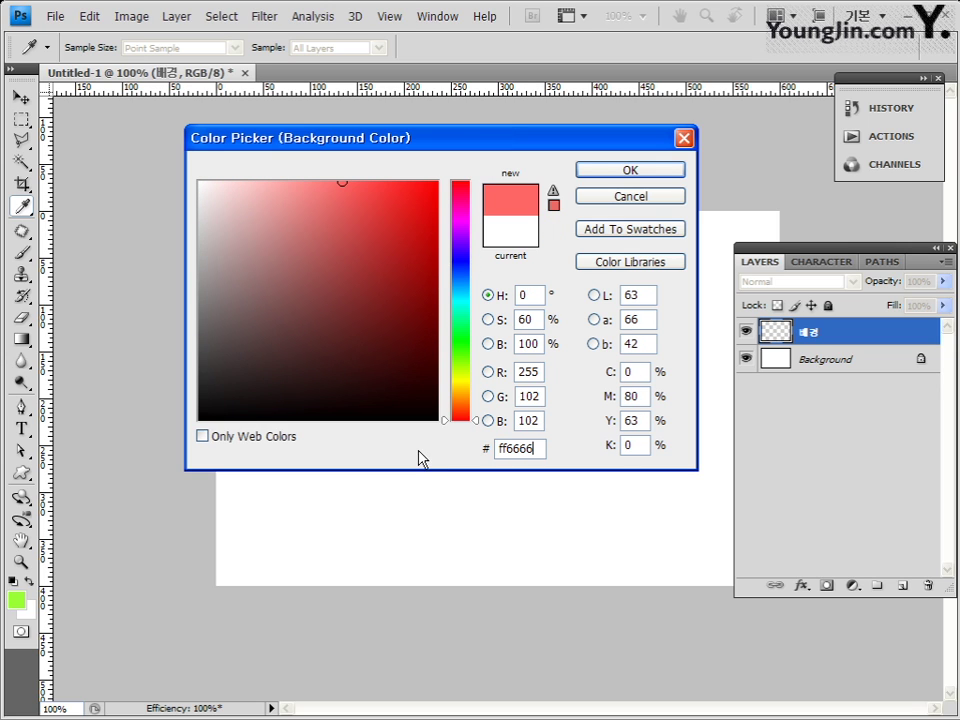
click(643, 172)
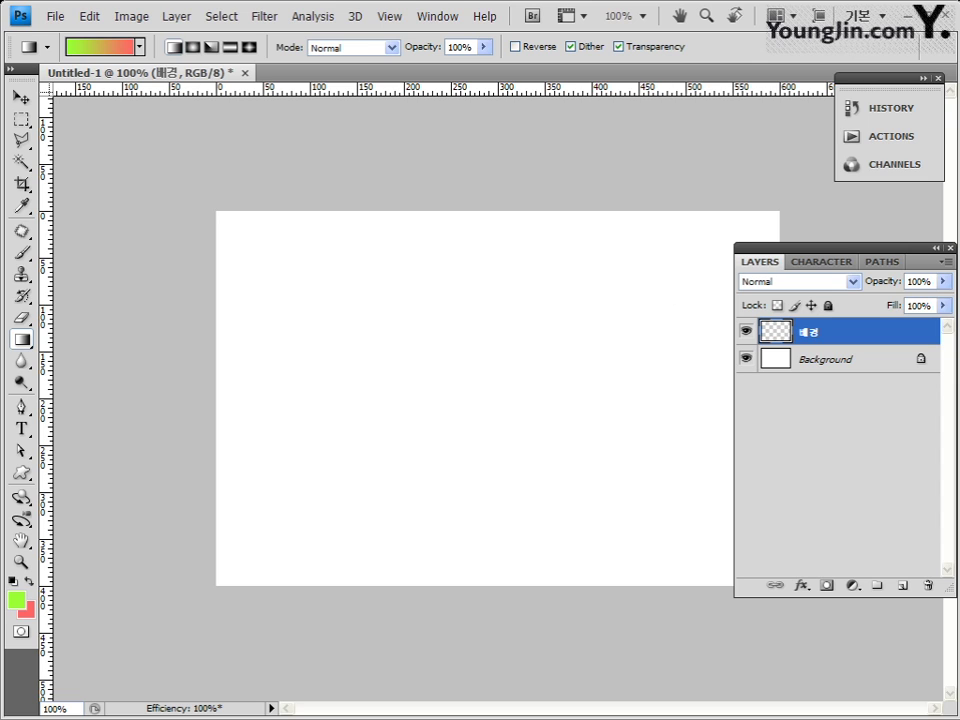
Step: Float the Untitled-1 document in its own window, sized so that the whole canvas fits
click(22, 98)
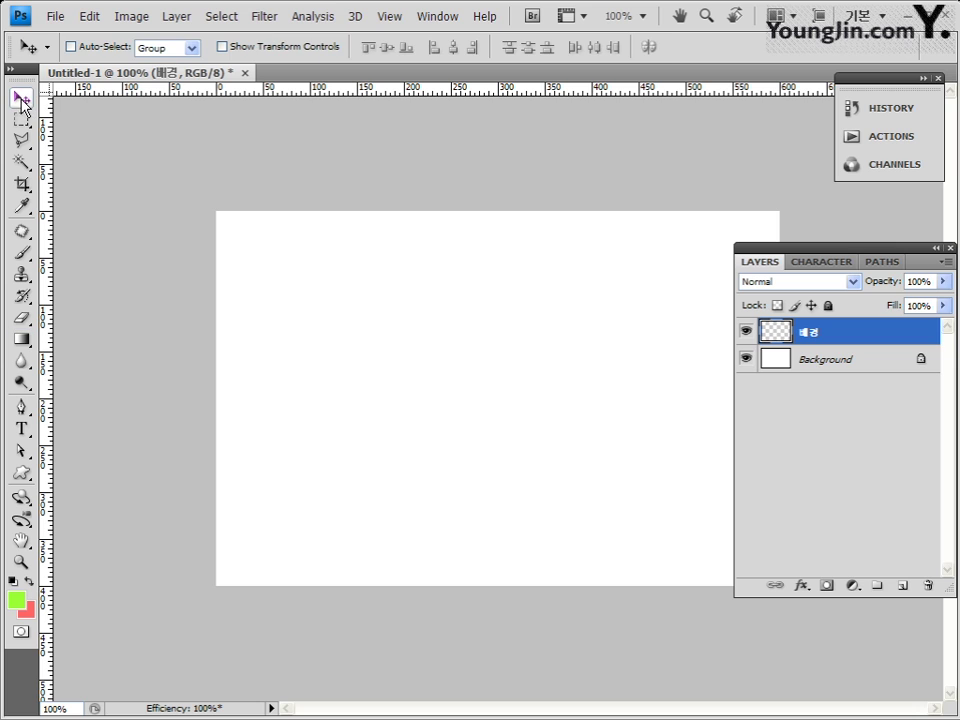
drag(160, 72, 223, 141)
drag(645, 544, 680, 565)
Step: Fill the 배경 layer with a straight horizontal linear gradient, green at the canvas's left edge to red at its right edge
click(22, 339)
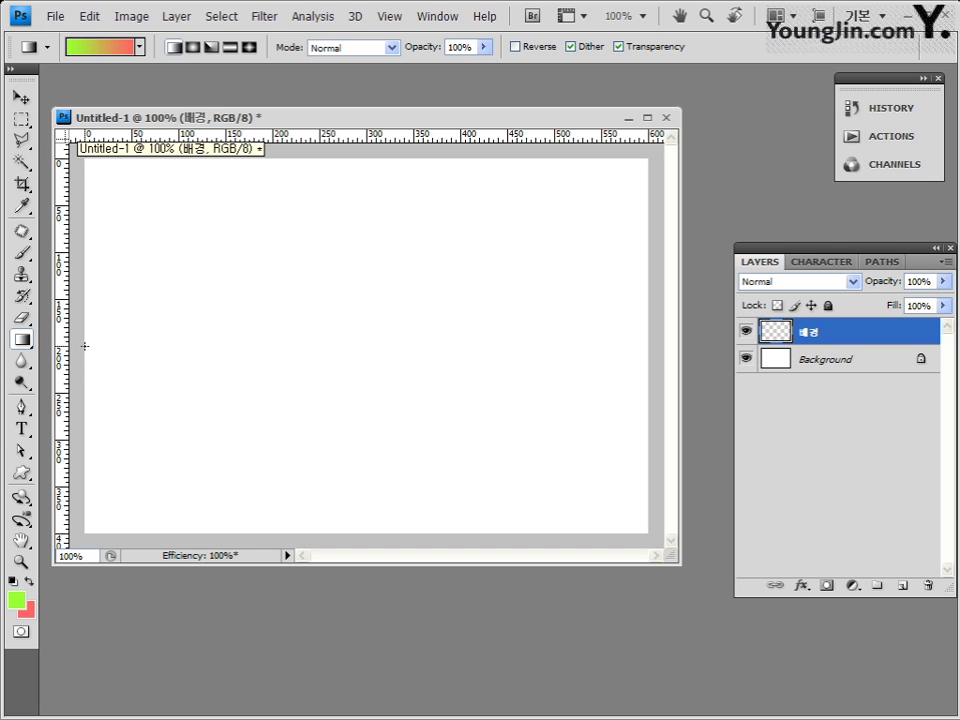
drag(85, 346, 648, 345)
key(shift)
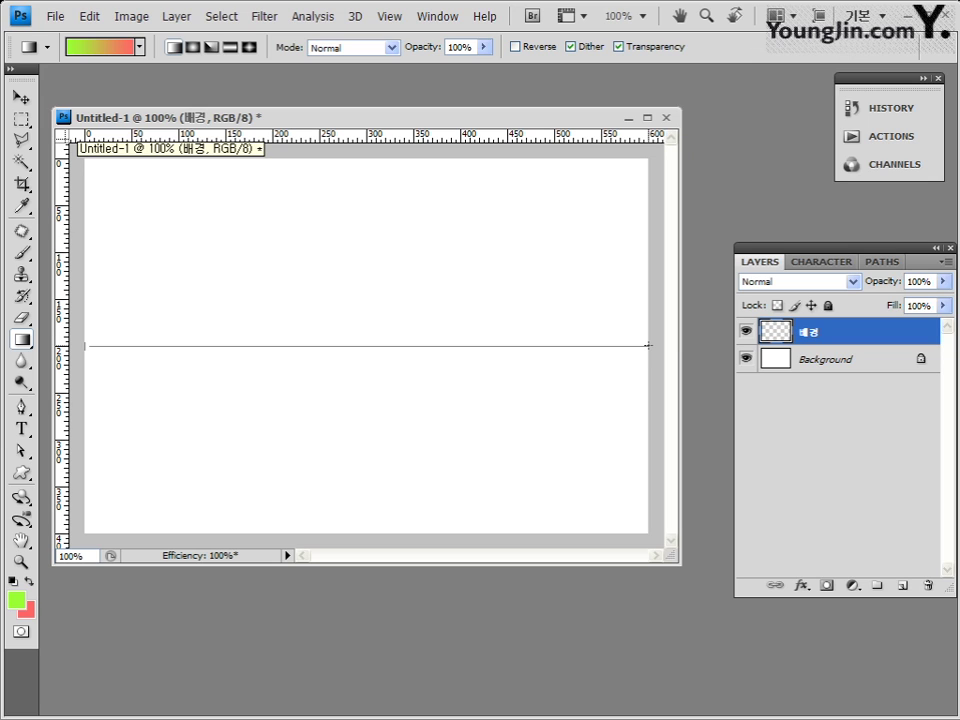
drag(648, 345, 648, 345)
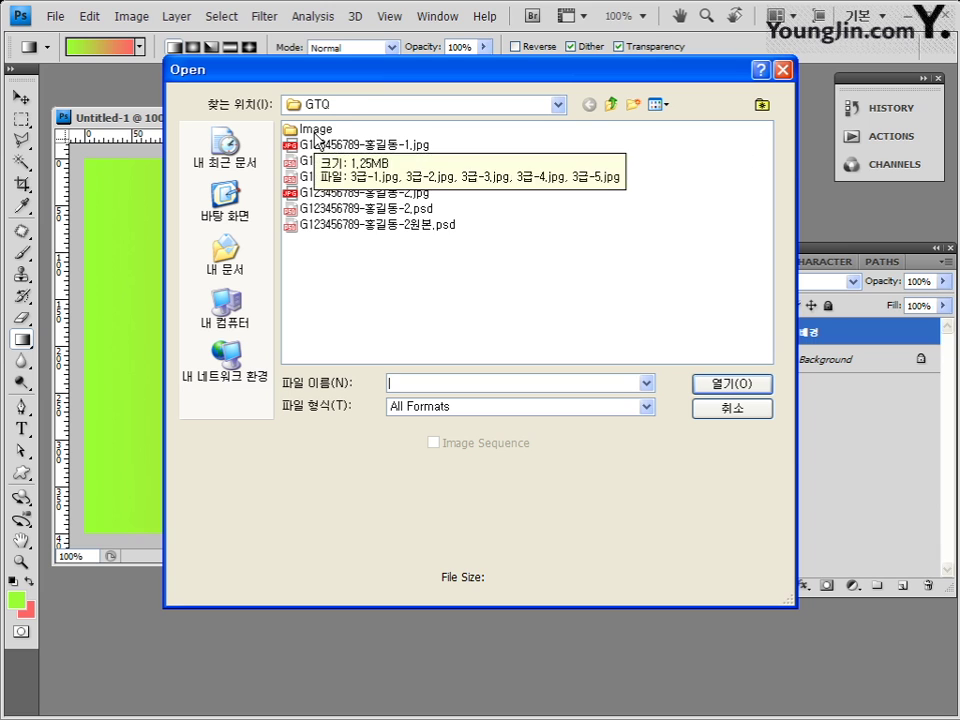
Step: Open 3급-4.jpg from the Image folder and float it in a separate window beside the gradient document
double_click(316, 130)
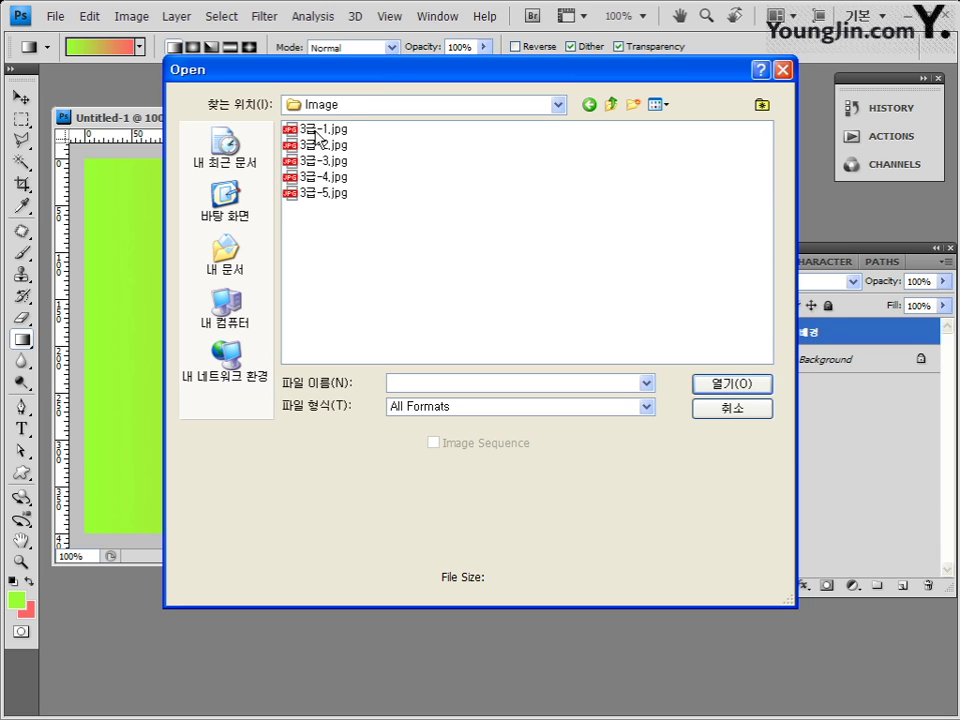
double_click(340, 178)
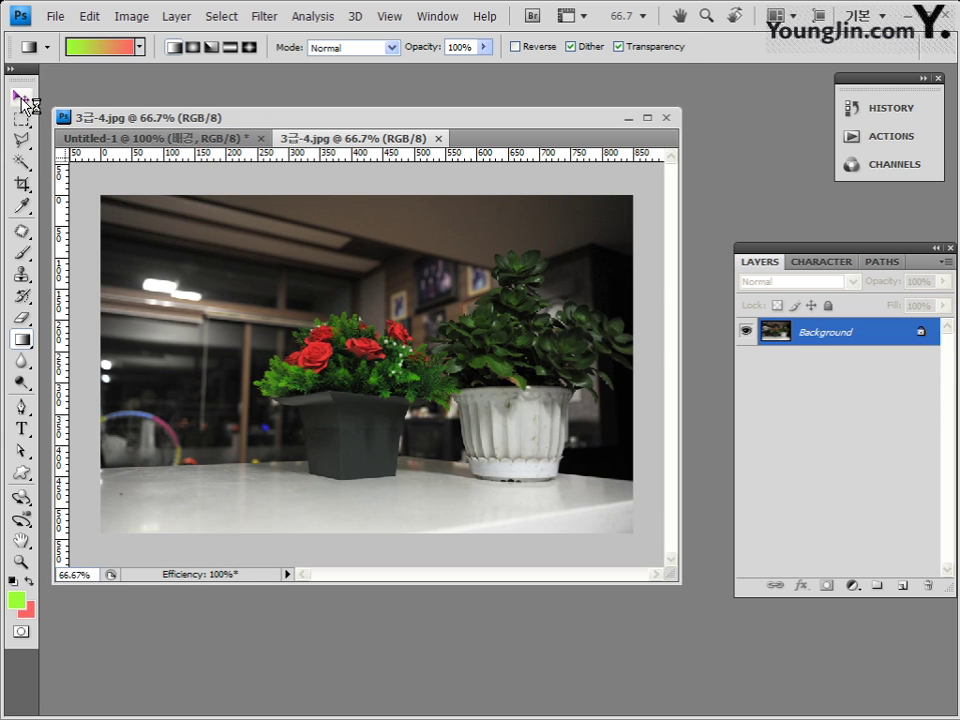
click(21, 97)
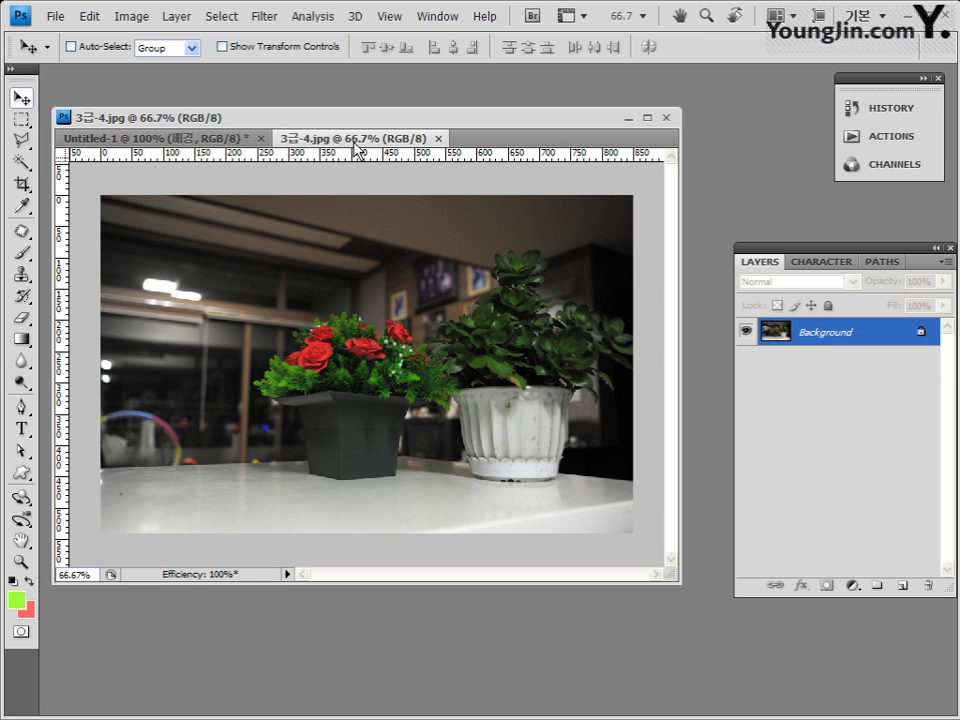
drag(356, 142, 378, 178)
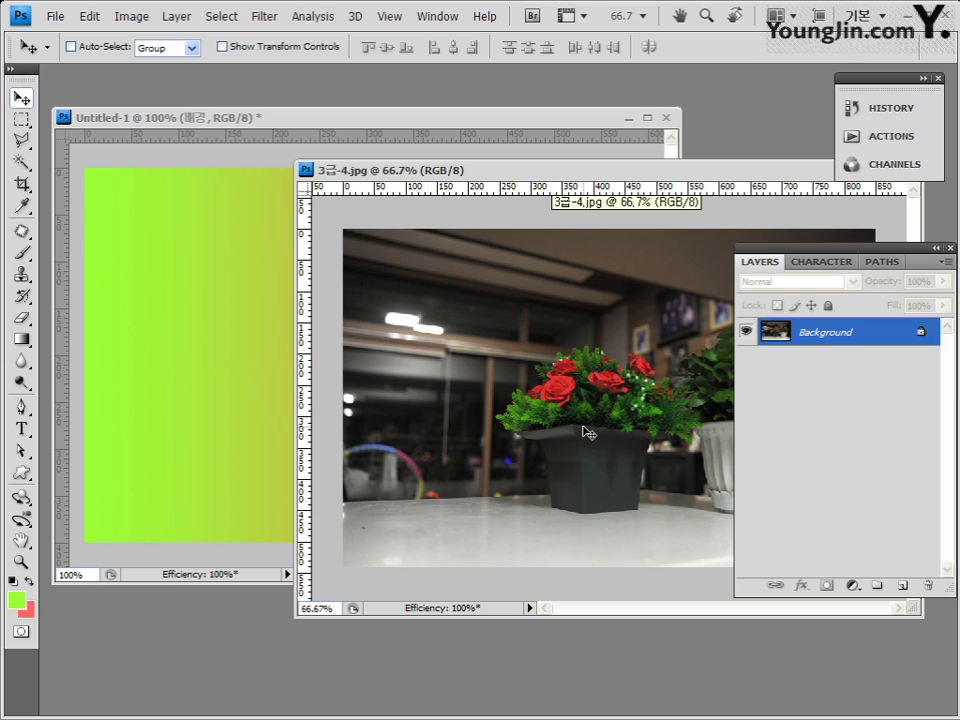
Step: Copy the whole 3급-4.jpg flowerpot photo into the Untitled-1 document as a layer above 배경
click(478, 120)
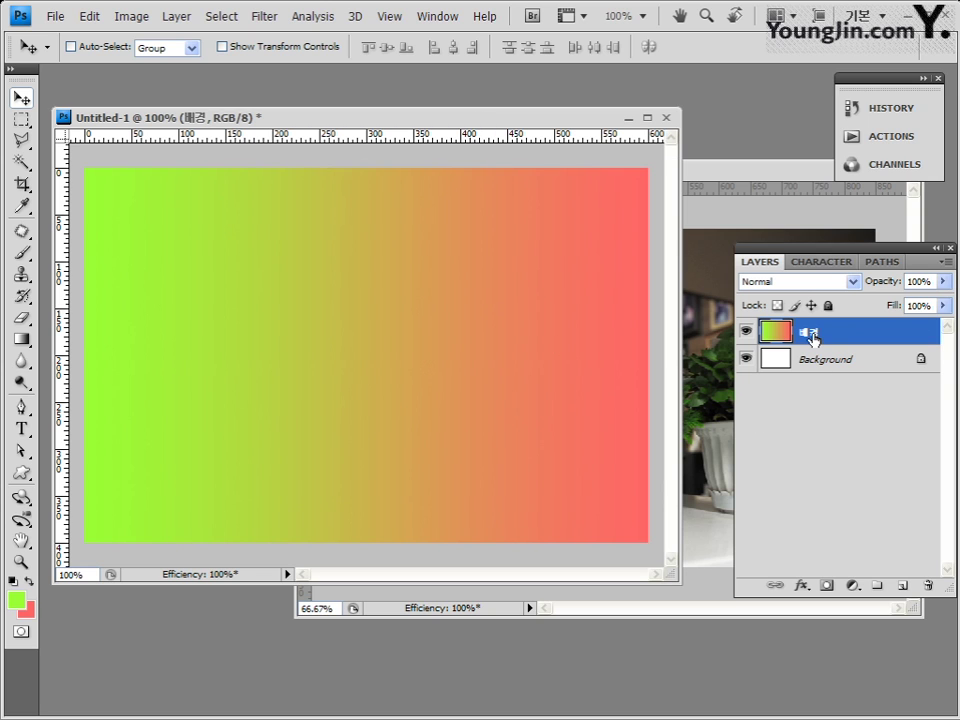
click(754, 221)
drag(640, 265, 218, 322)
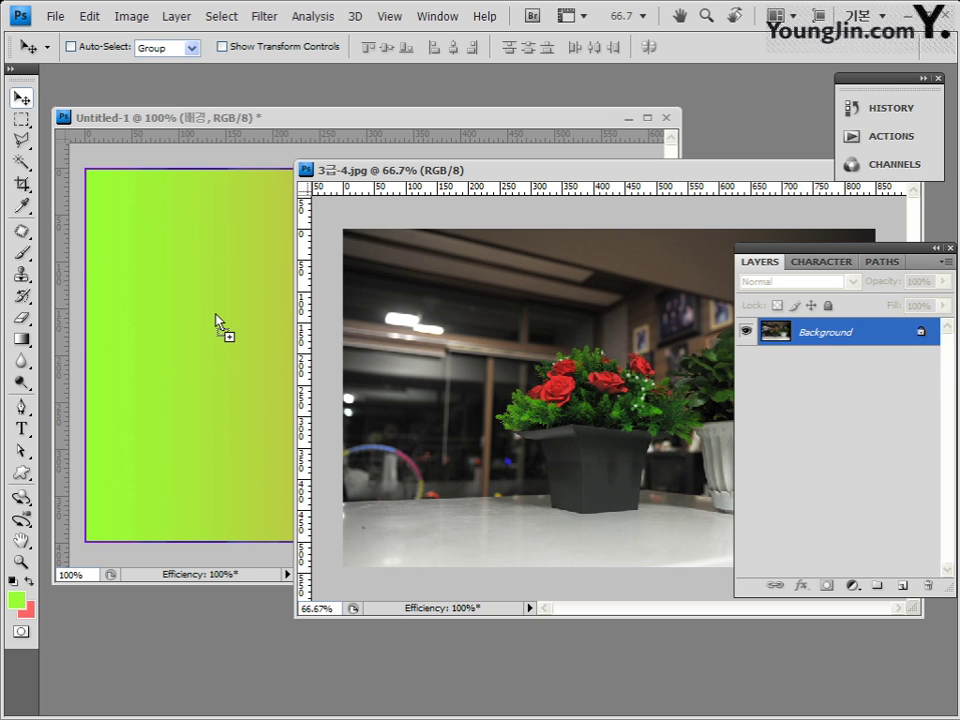
drag(218, 322, 218, 322)
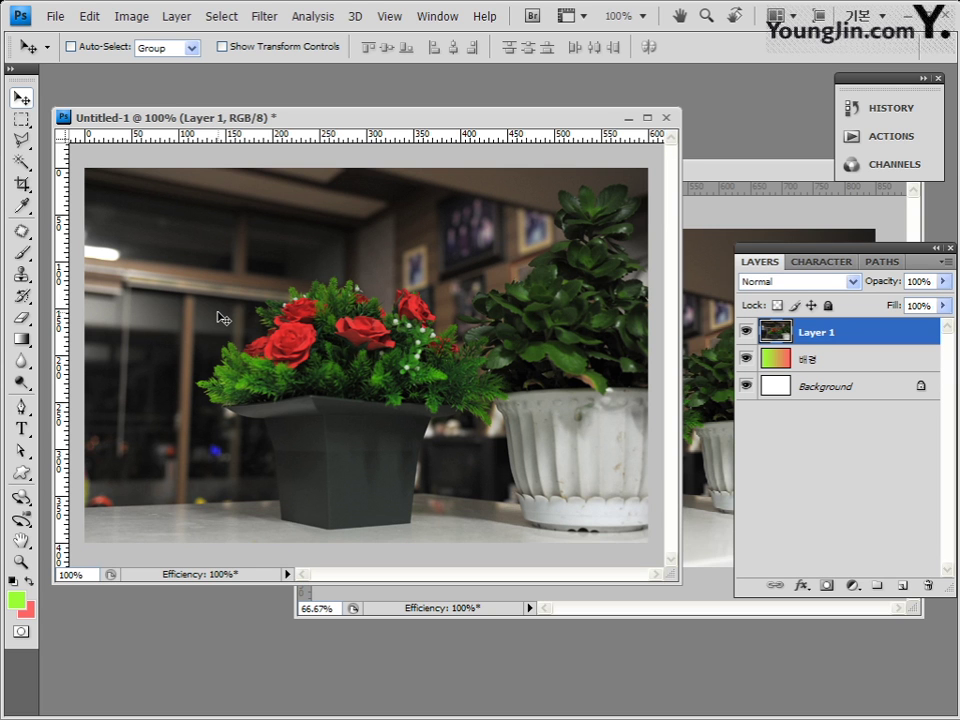
Step: Close the 3급-4.jpg source document, leaving only Untitled-1 open
click(743, 173)
click(306, 170)
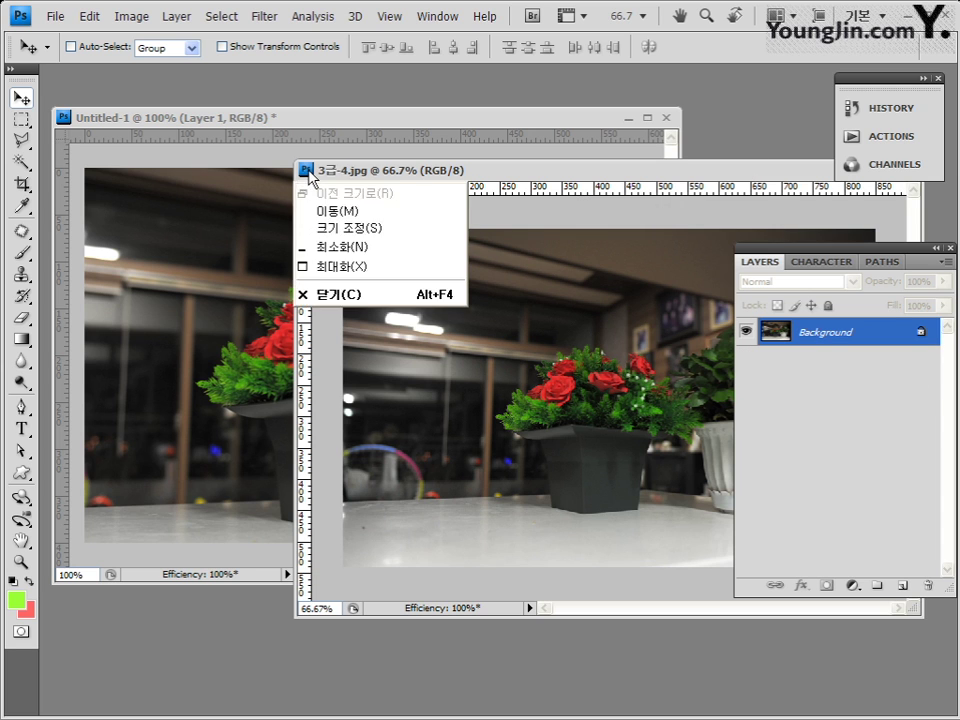
click(306, 170)
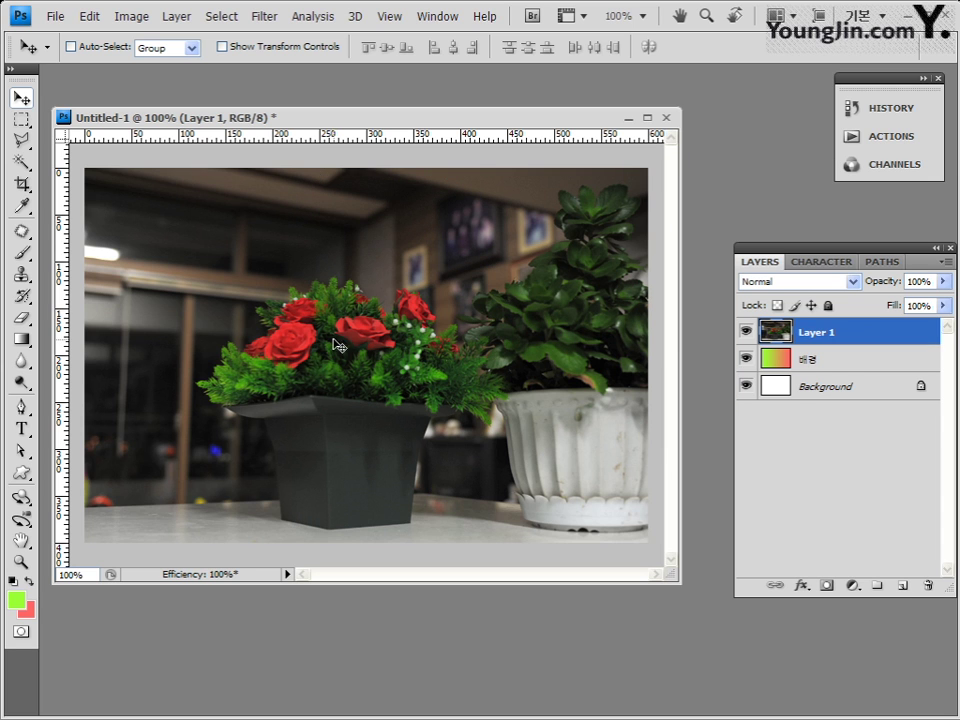
Step: Rename the Layer 1 flowerpot photo layer to 실내정원
double_click(823, 336)
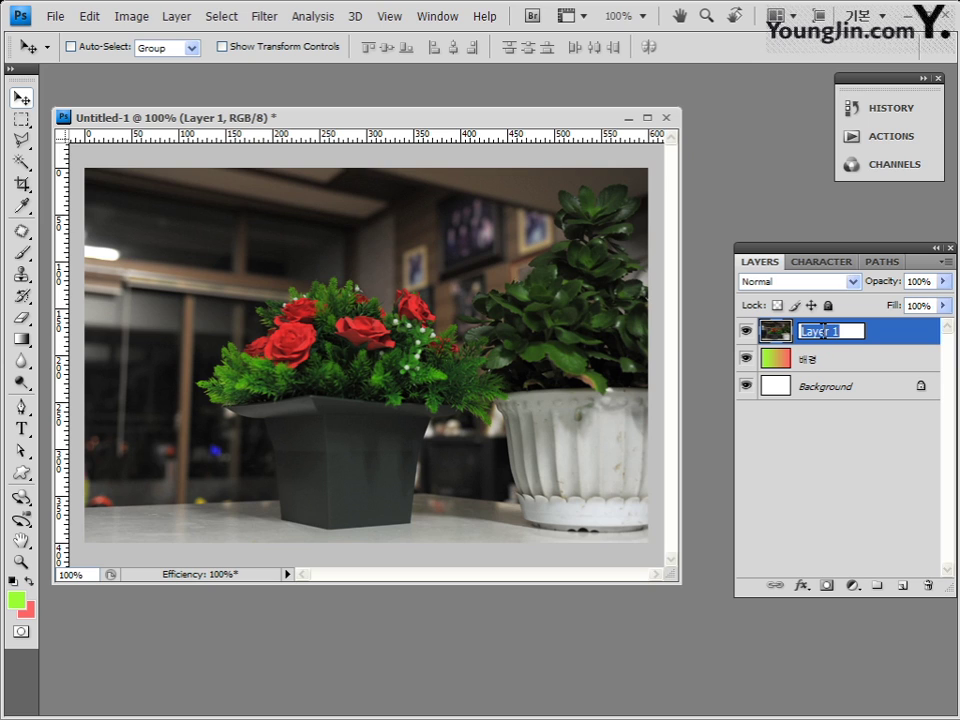
text(실내정원)
key(Return)
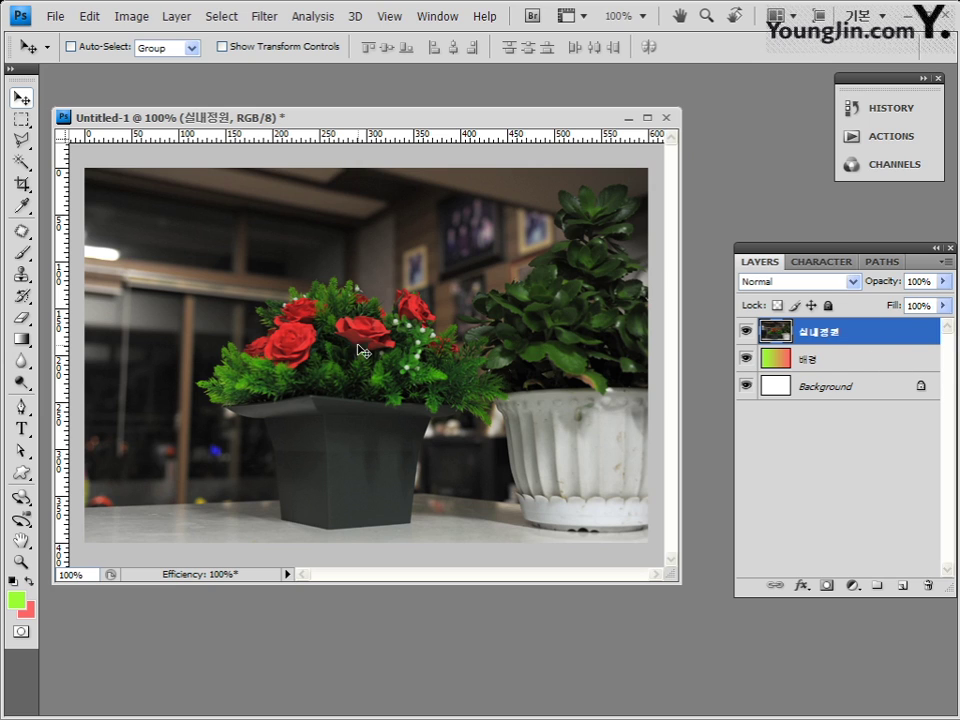
Step: Flip the 실내정원 layer horizontally
click(90, 16)
mouse_move(118, 322)
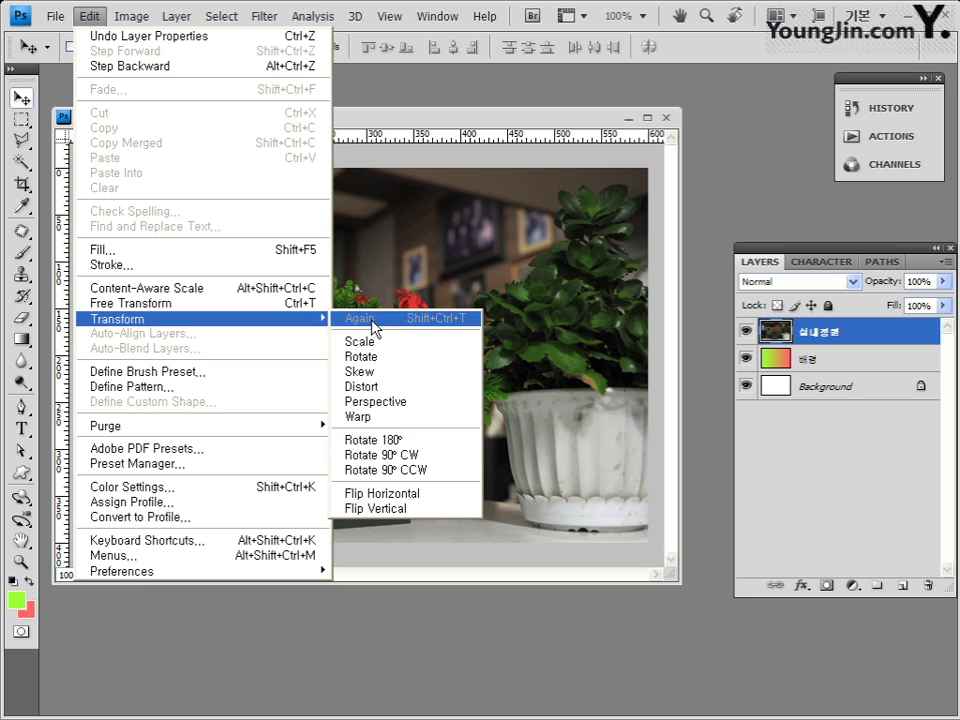
click(140, 81)
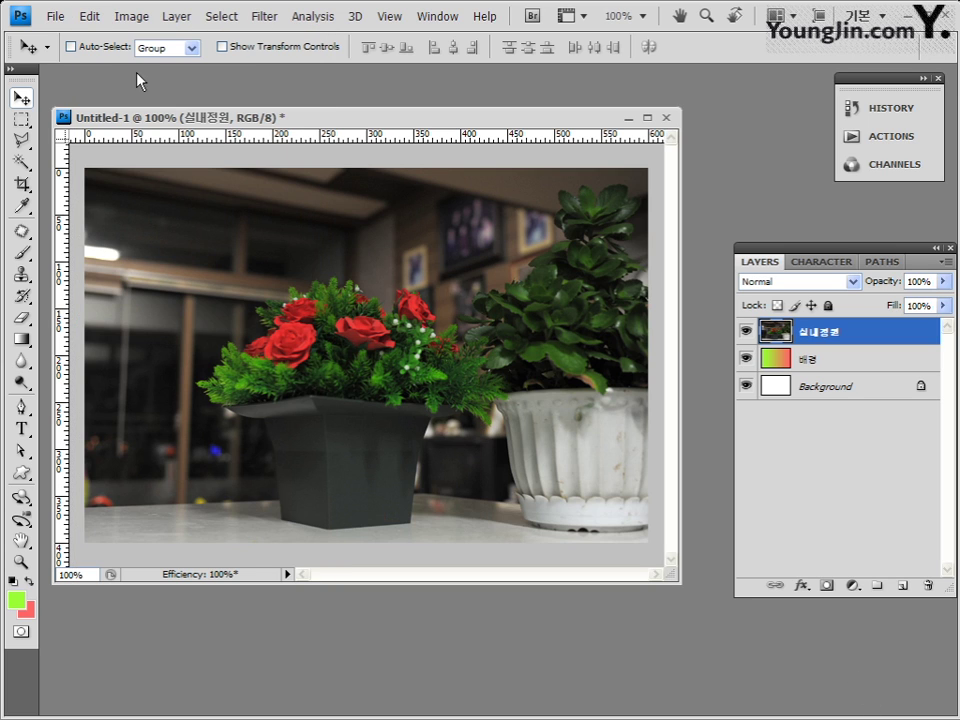
click(89, 16)
mouse_move(300, 318)
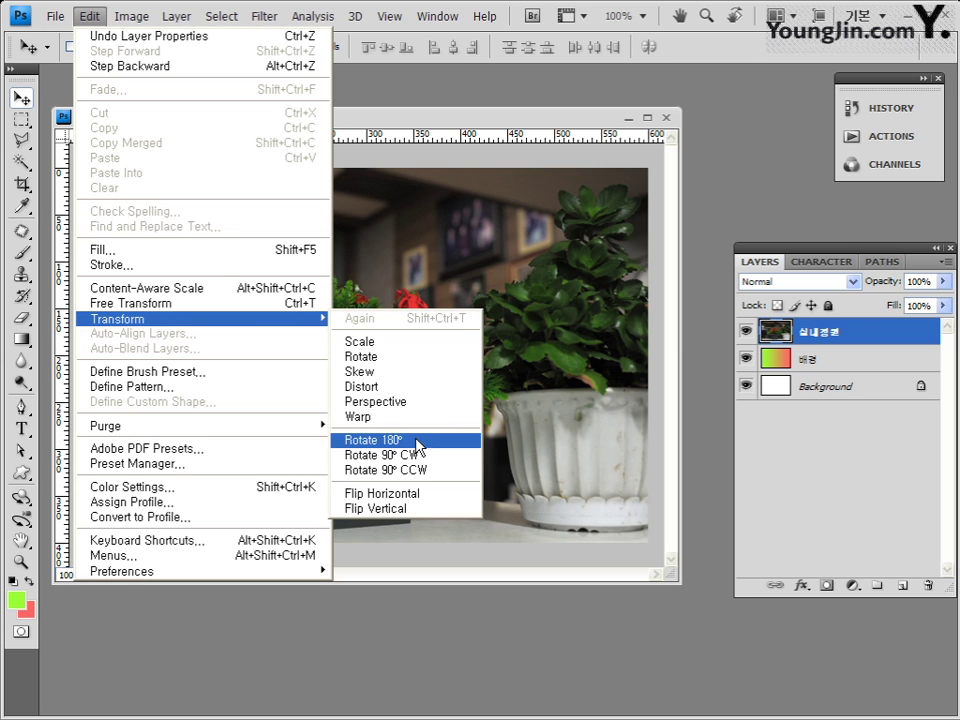
click(424, 496)
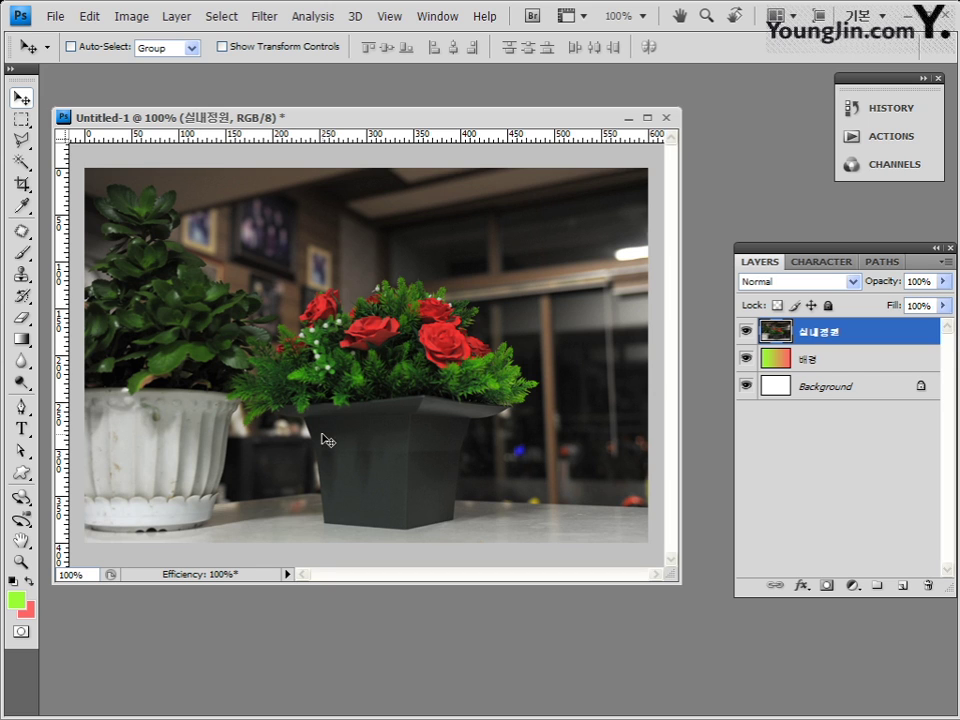
Step: Free-transform the 실내정원 photo proportionally to about 82%, centred at about X 331, Y 188 px, so it still covers the canvas
drag(341, 438, 376, 431)
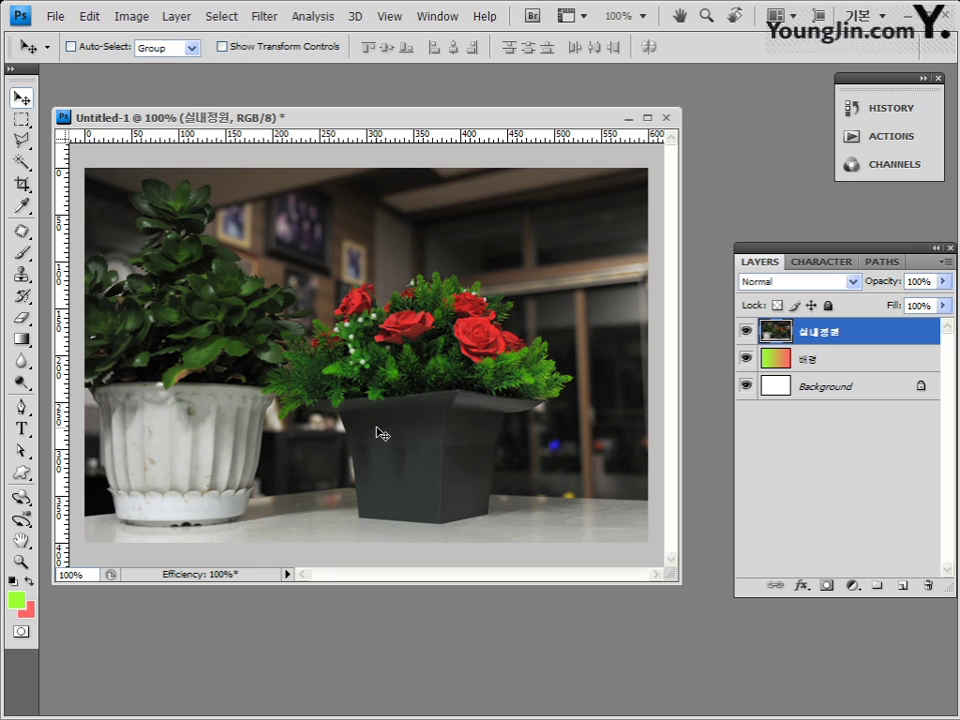
key(ctrl+t)
click(90, 17)
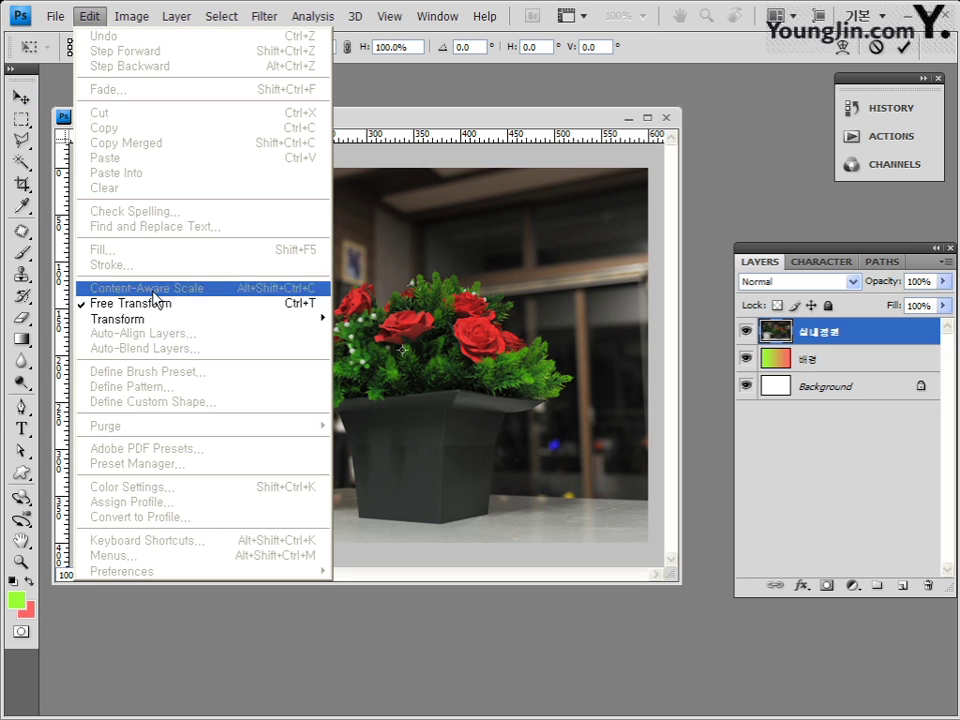
click(447, 130)
key(ctrl+minus)
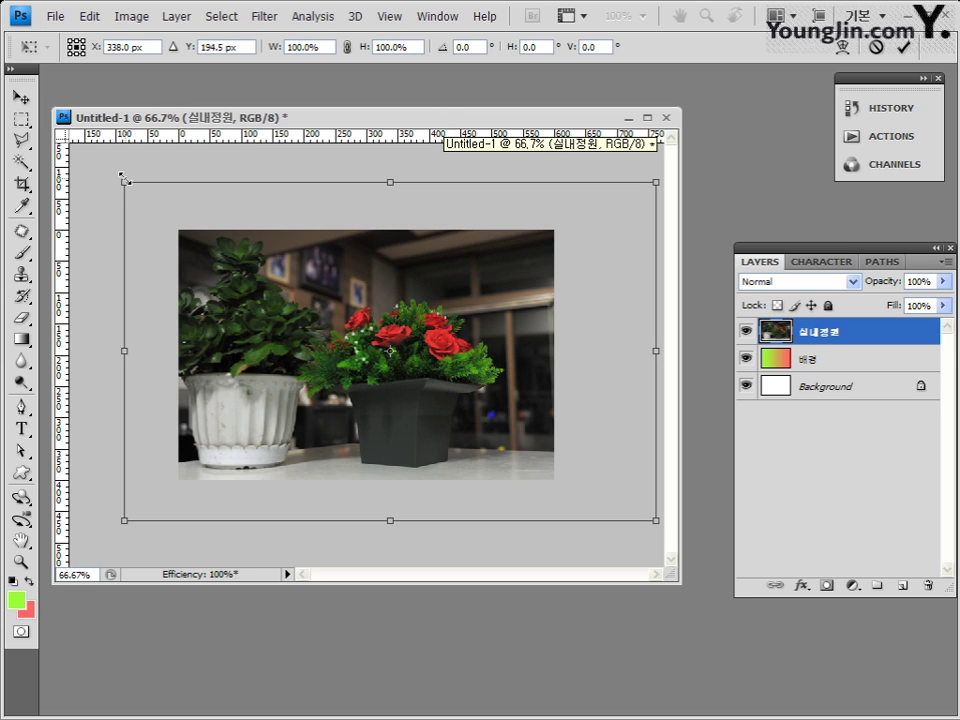
drag(124, 180, 181, 217)
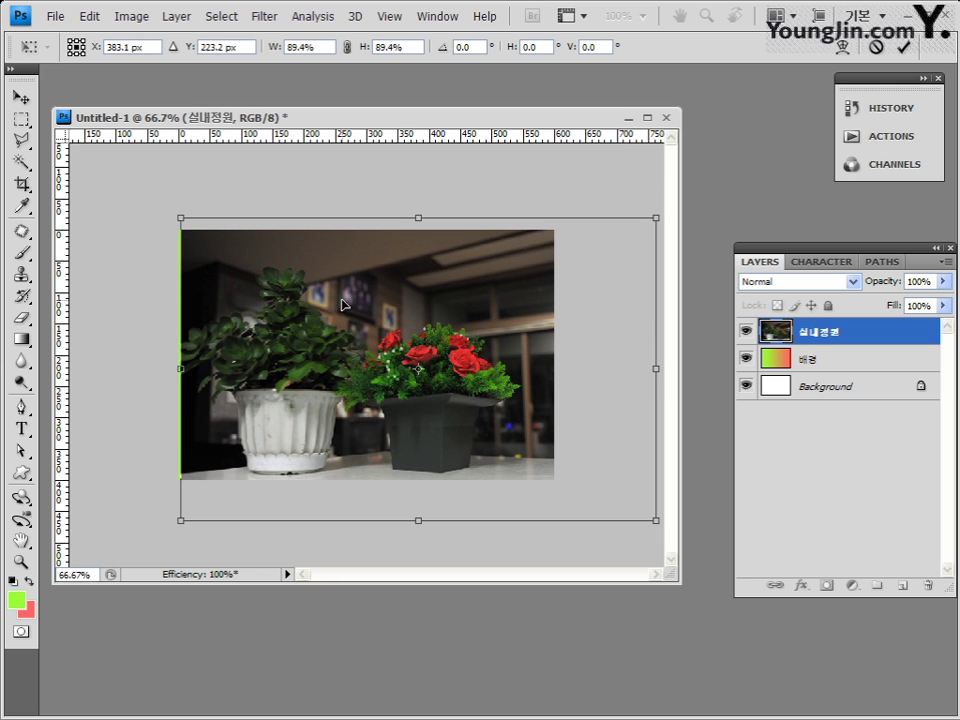
drag(409, 388, 396, 388)
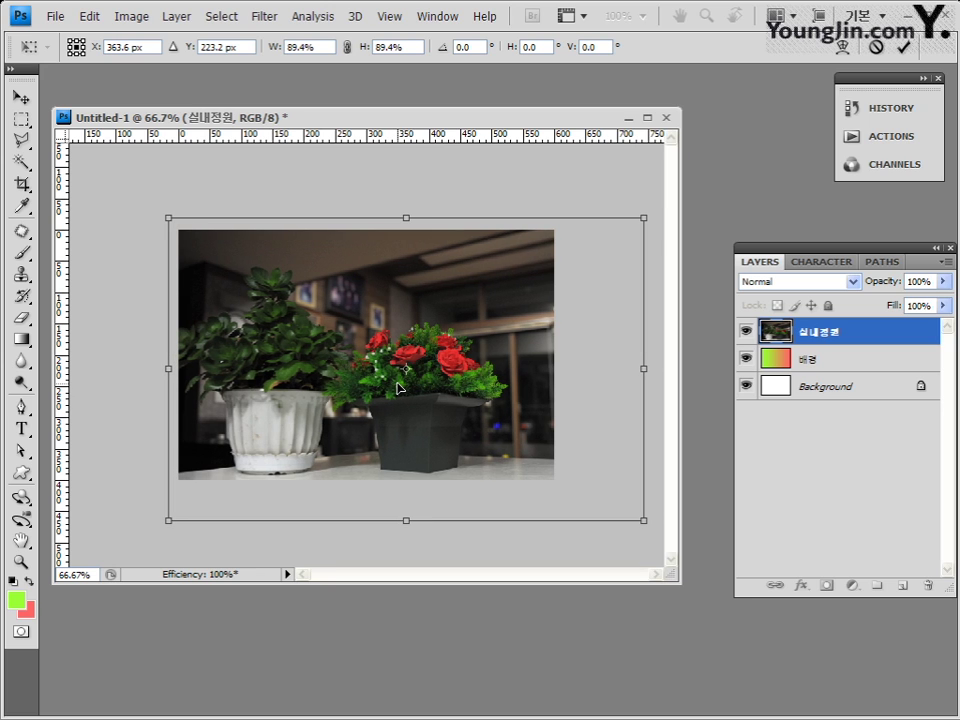
drag(449, 340, 450, 330)
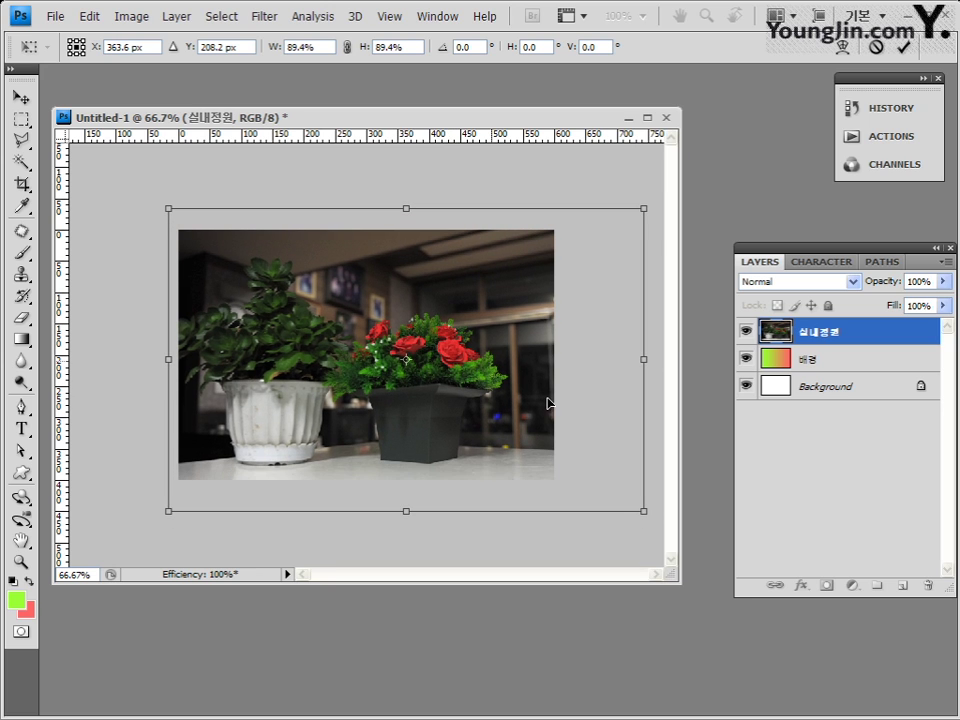
shift+drag(645, 509, 598, 489)
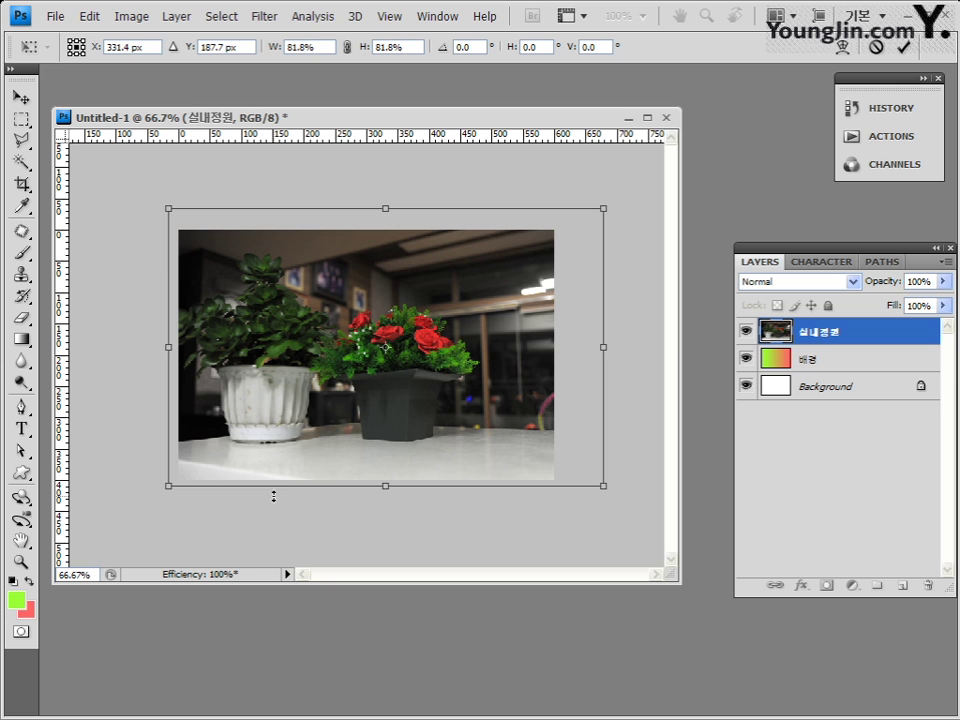
Step: Reposition the 실내정원 photo and reduce its proportional scale to about 77%, centred at about X 320, Y 199 px
key(ctrl+plus)
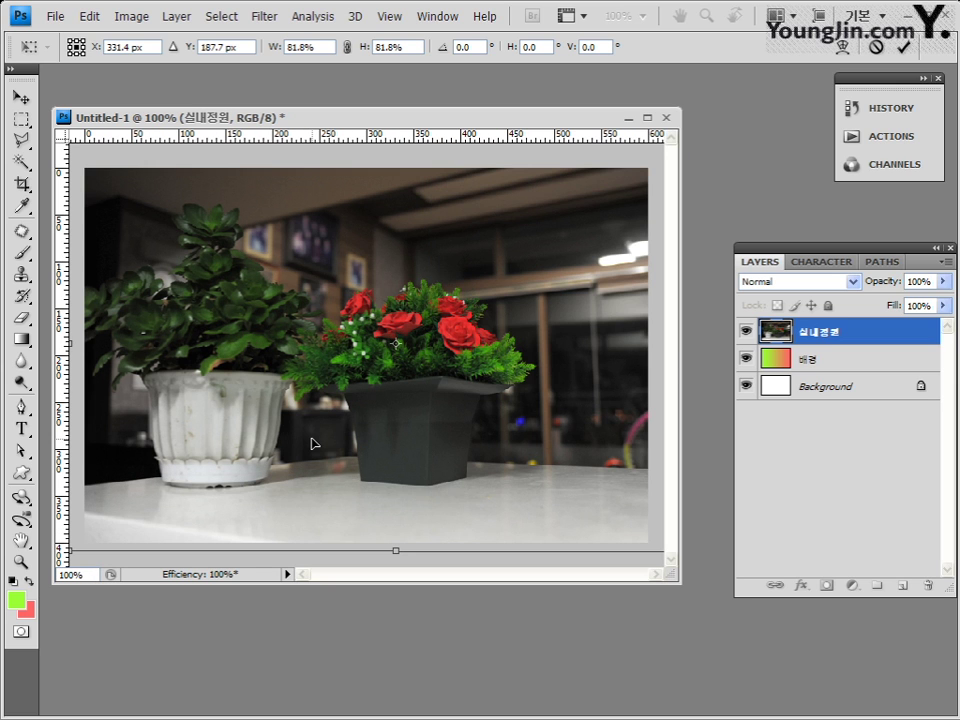
key(ctrl+minus)
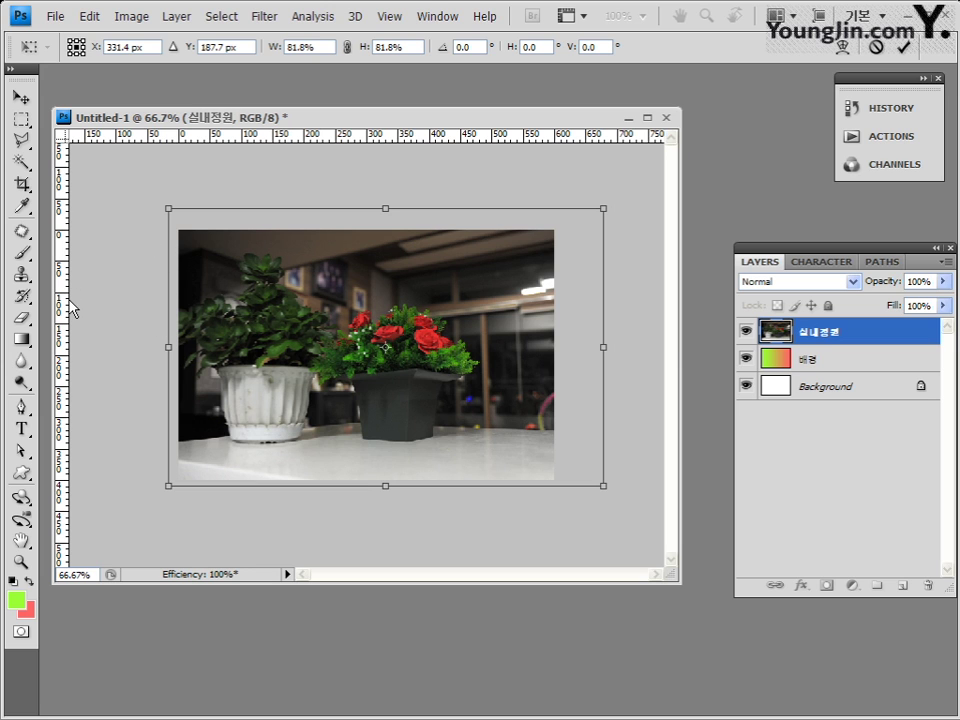
key(ctrl+plus)
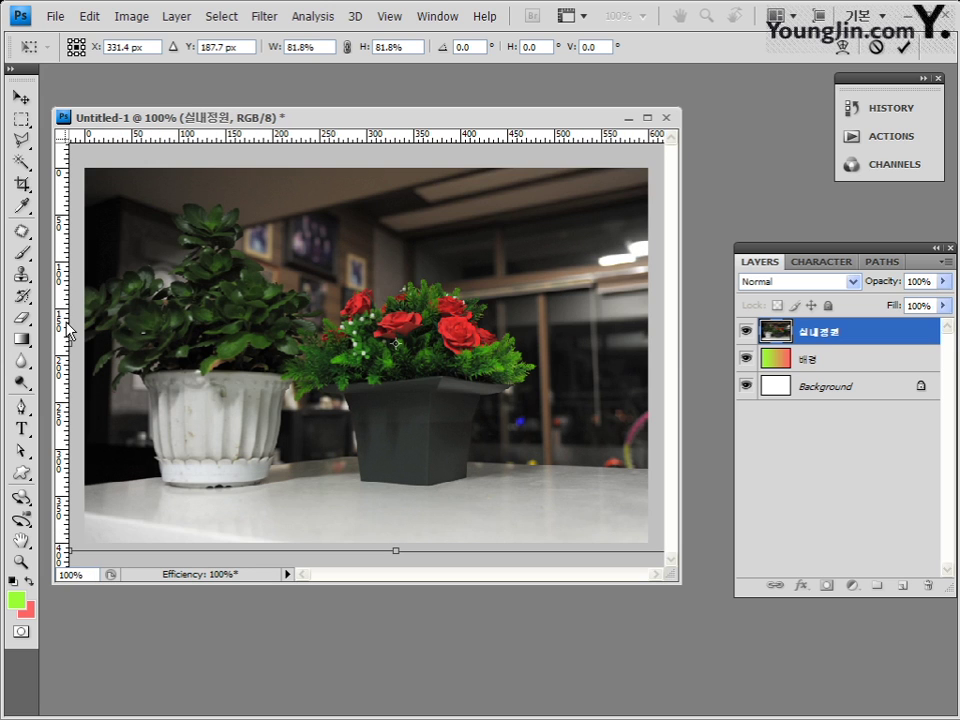
key(ctrl+minus)
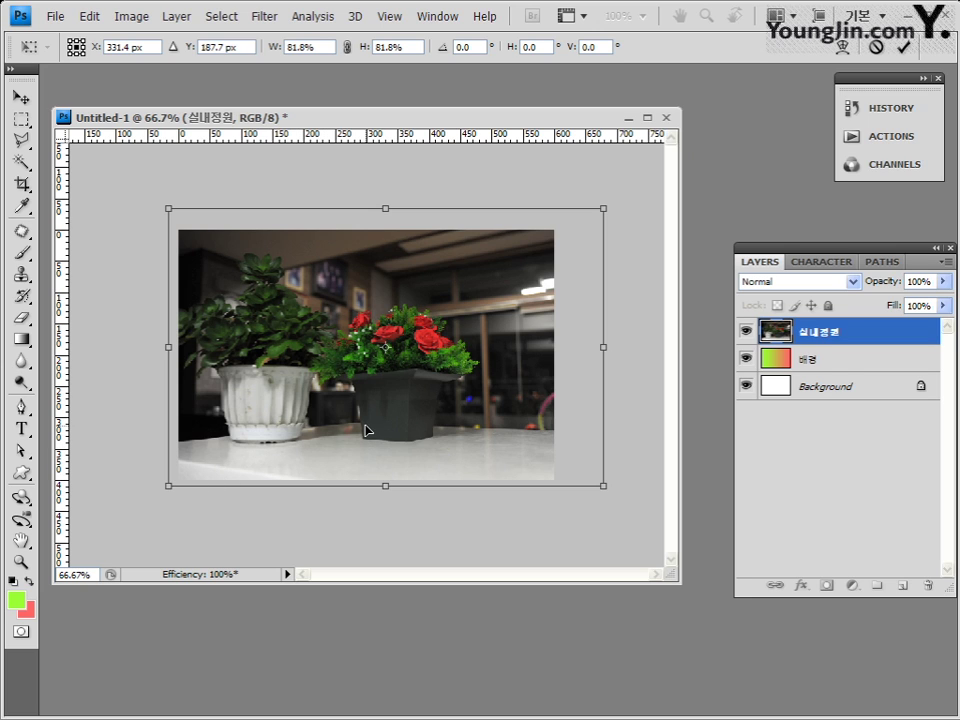
mouse_move(364, 429)
mouse_down()
mouse_move(349, 435)
mouse_move(354, 446)
mouse_up()
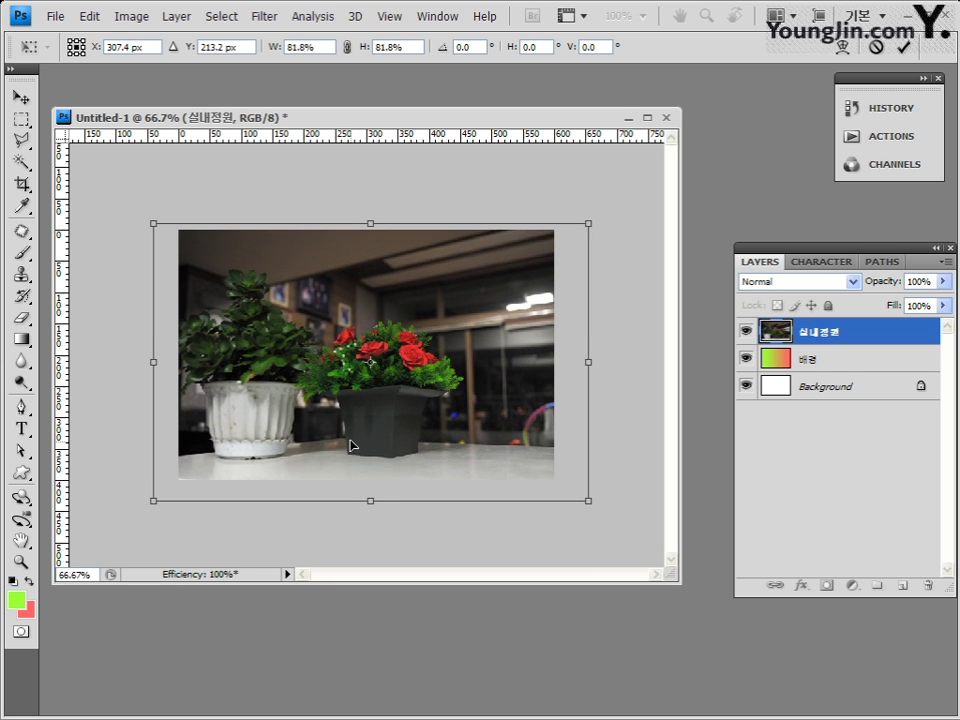
drag(157, 510, 176, 487)
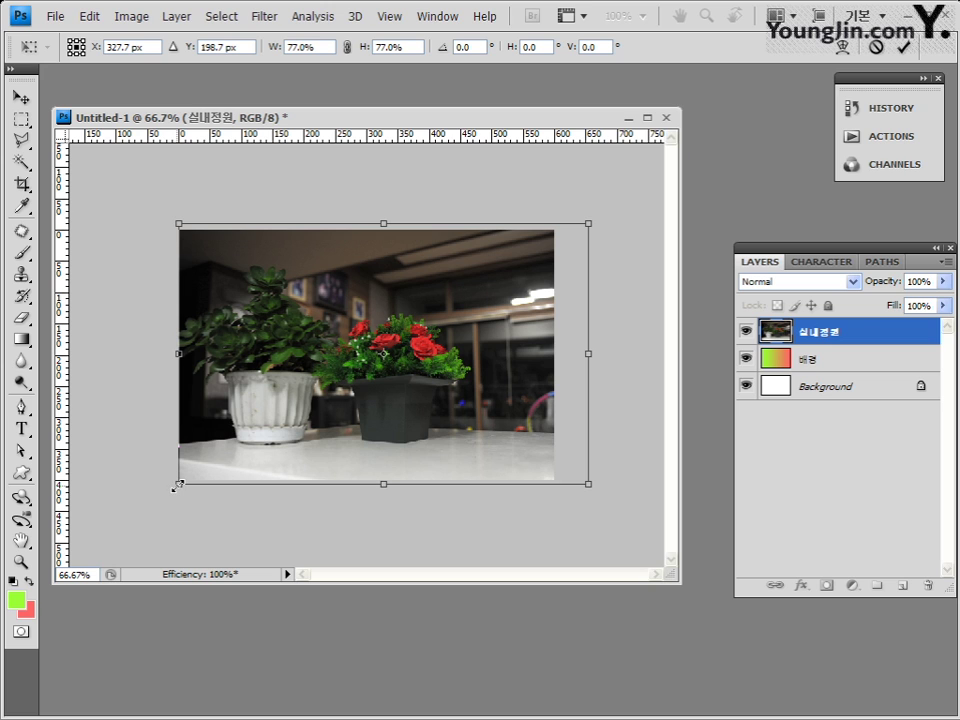
mouse_move(462, 344)
mouse_down()
mouse_move(452, 347)
mouse_move(461, 341)
mouse_up()
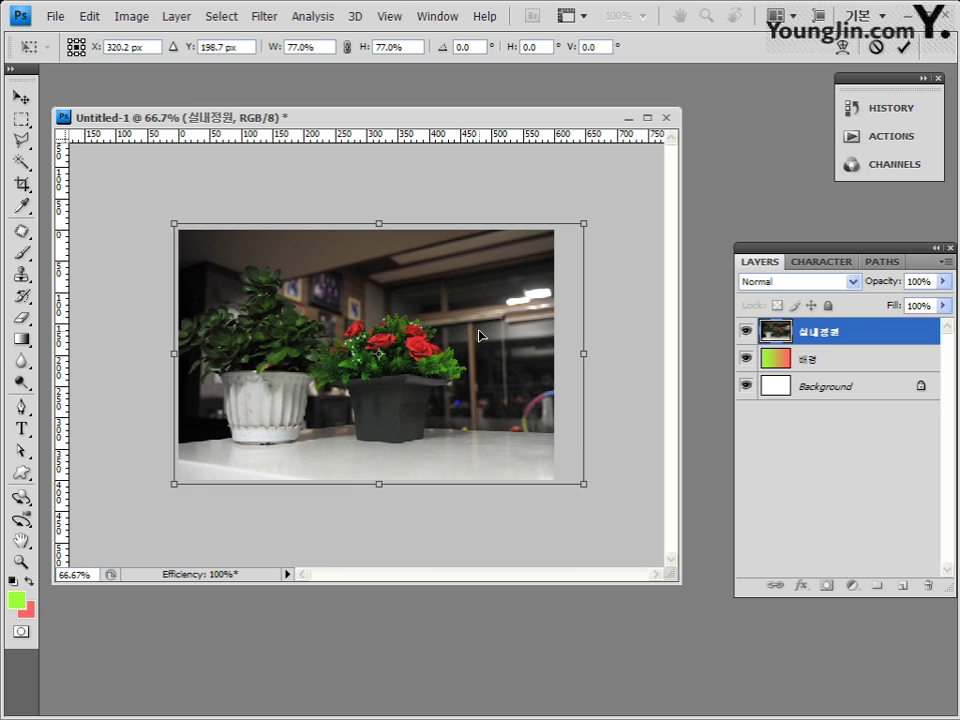
Step: Refine the photo to about 79.7% scale, centred at about X 284, Y 214 px, and apply the transform
drag(590, 219, 577, 224)
drag(523, 306, 496, 315)
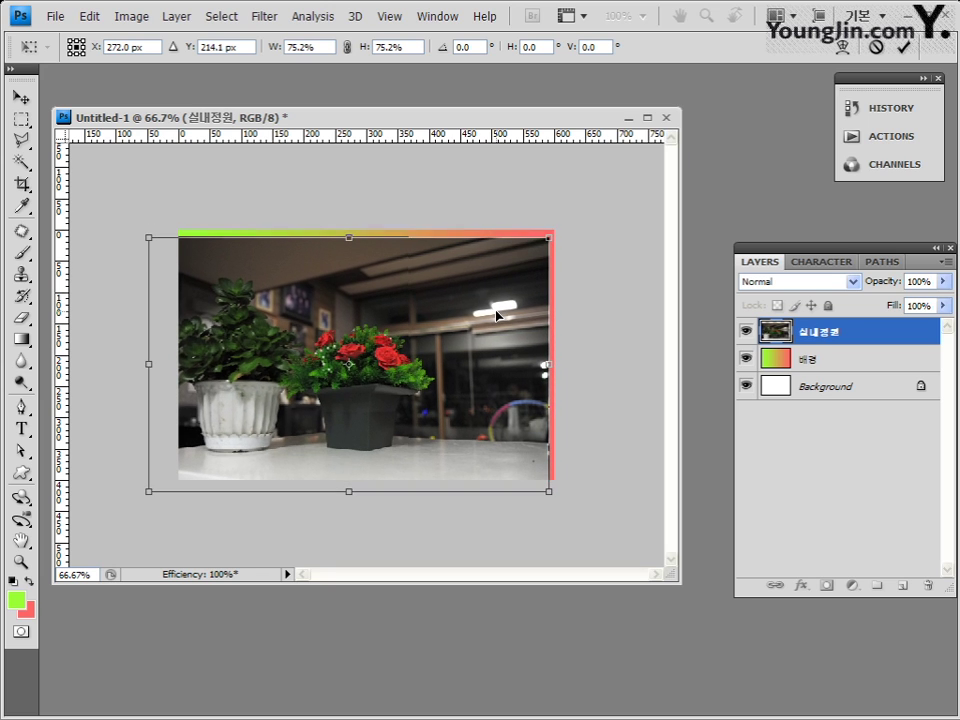
drag(560, 238, 567, 224)
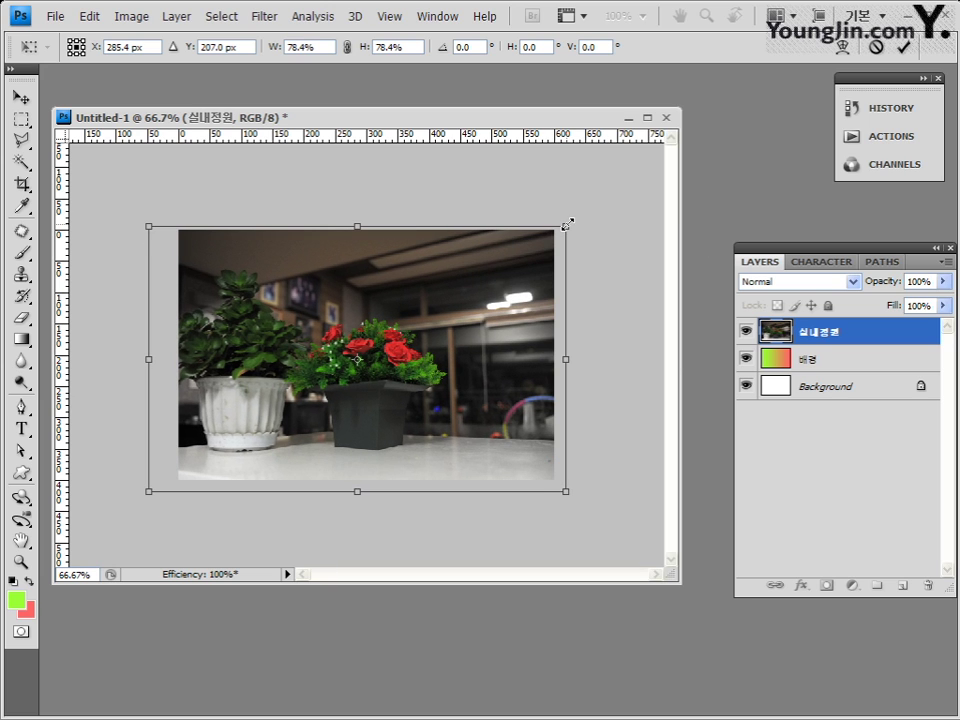
drag(495, 277, 490, 286)
drag(561, 229, 569, 225)
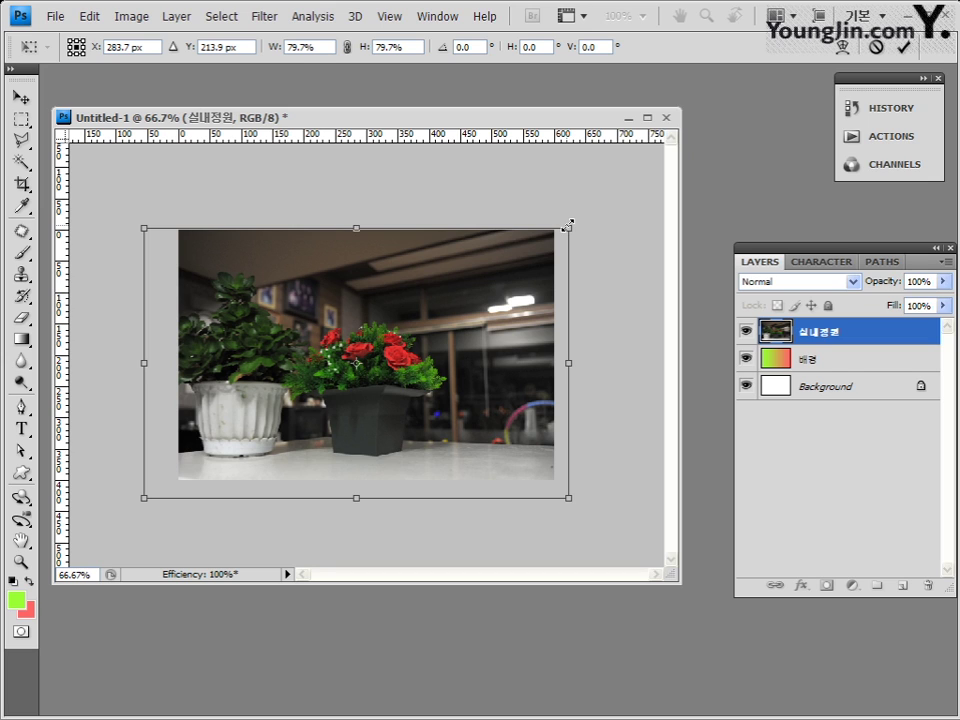
key(Return)
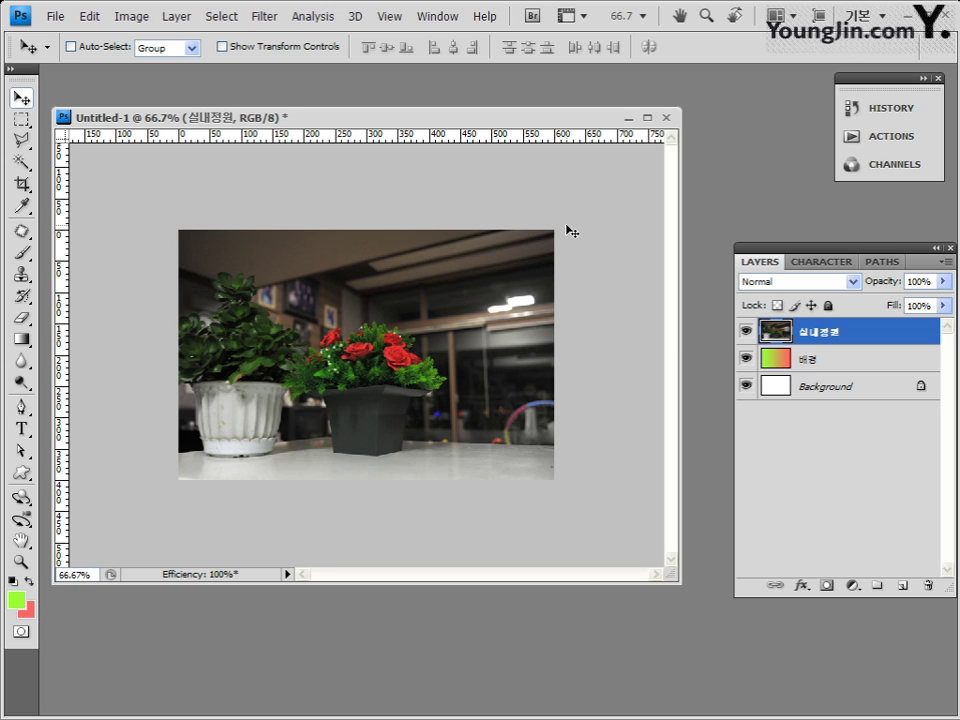
key(ctrl+1)
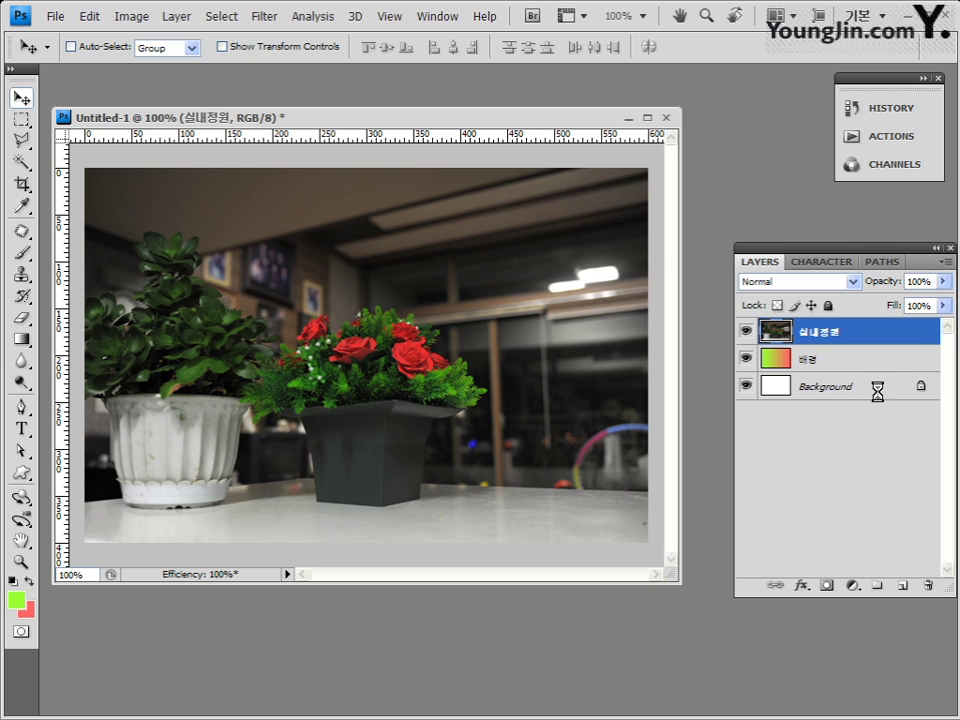
Step: Apply the Texturizer filter to the 실내정원 layer with Canvas texture, 100% scaling, relief 4 and top light
click(266, 17)
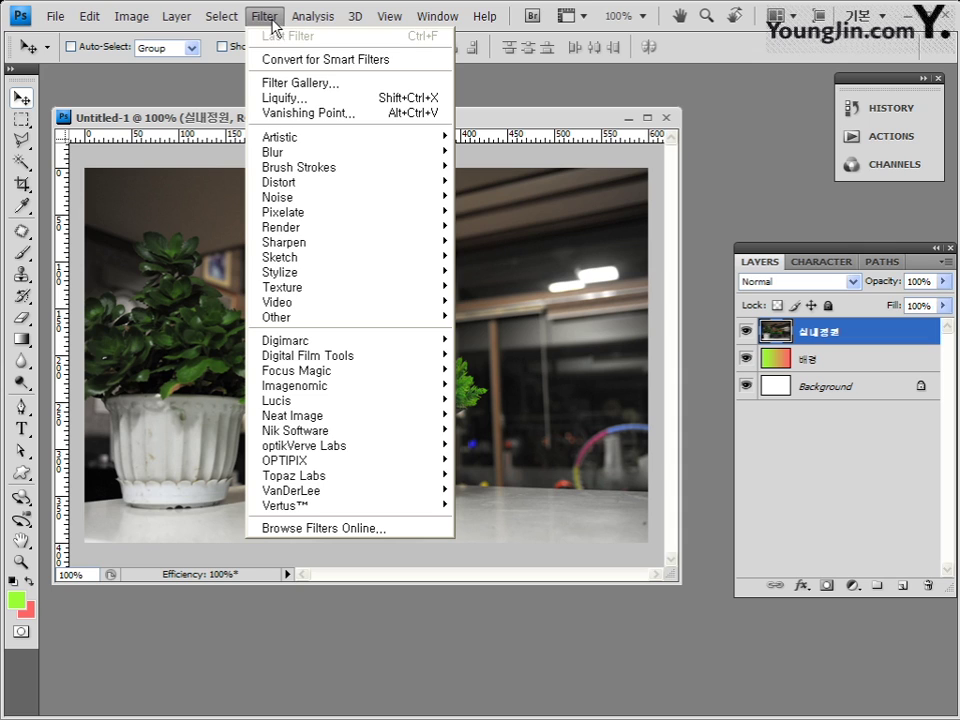
mouse_move(331, 293)
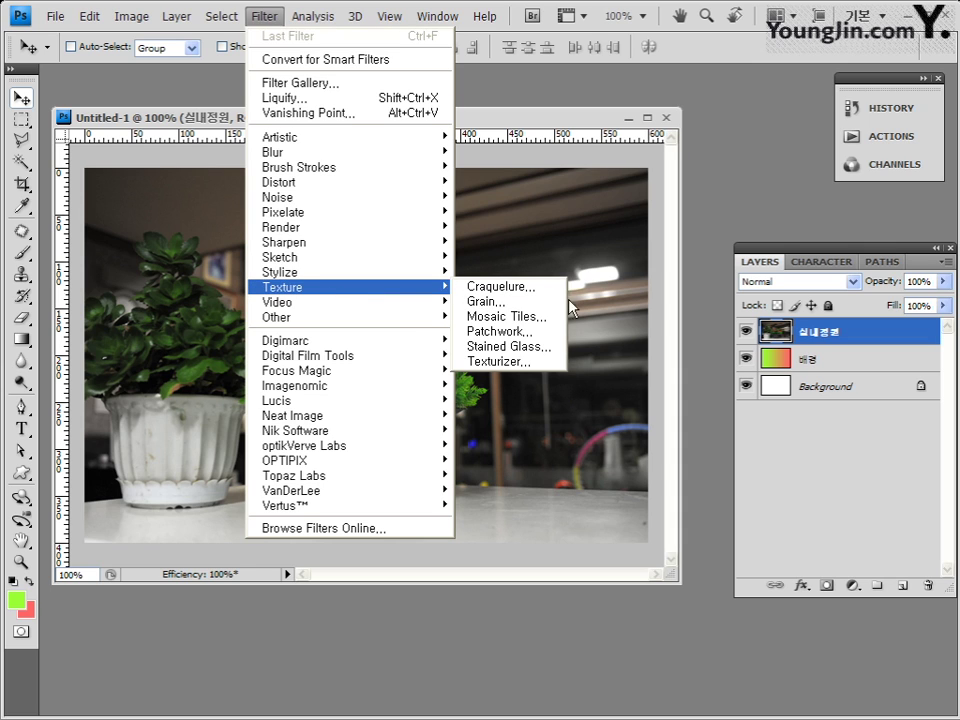
click(541, 362)
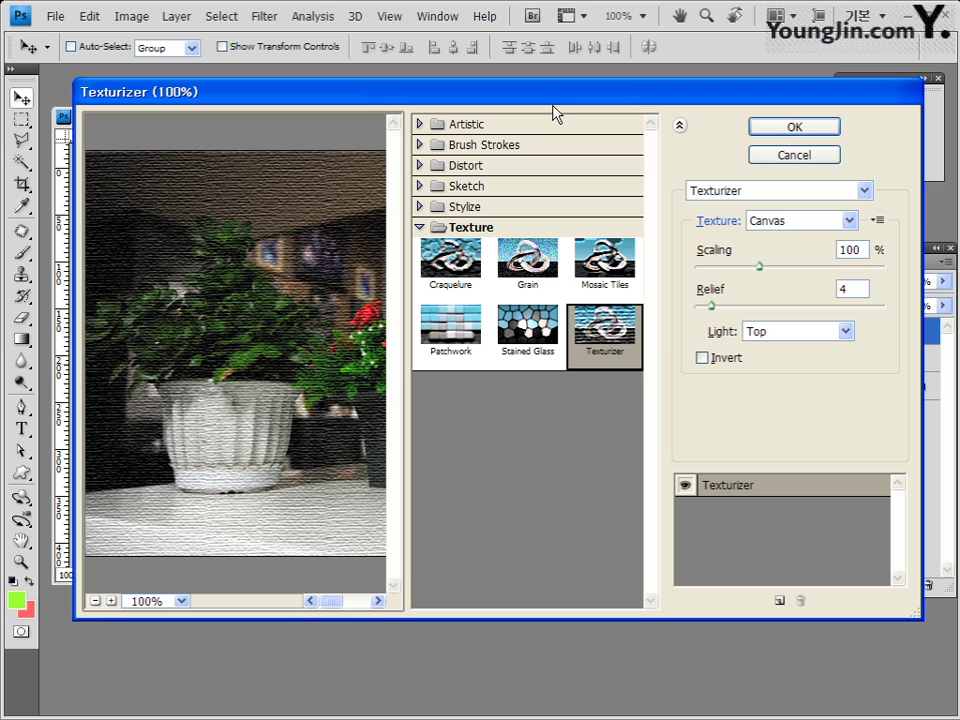
drag(553, 100, 547, 112)
drag(251, 461, 300, 433)
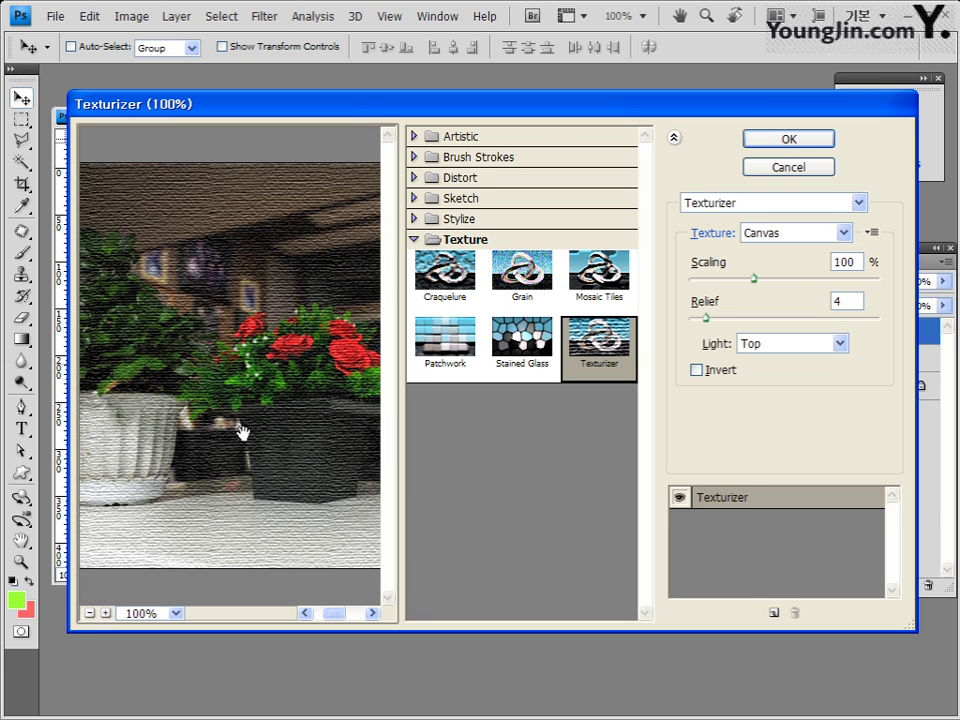
click(771, 232)
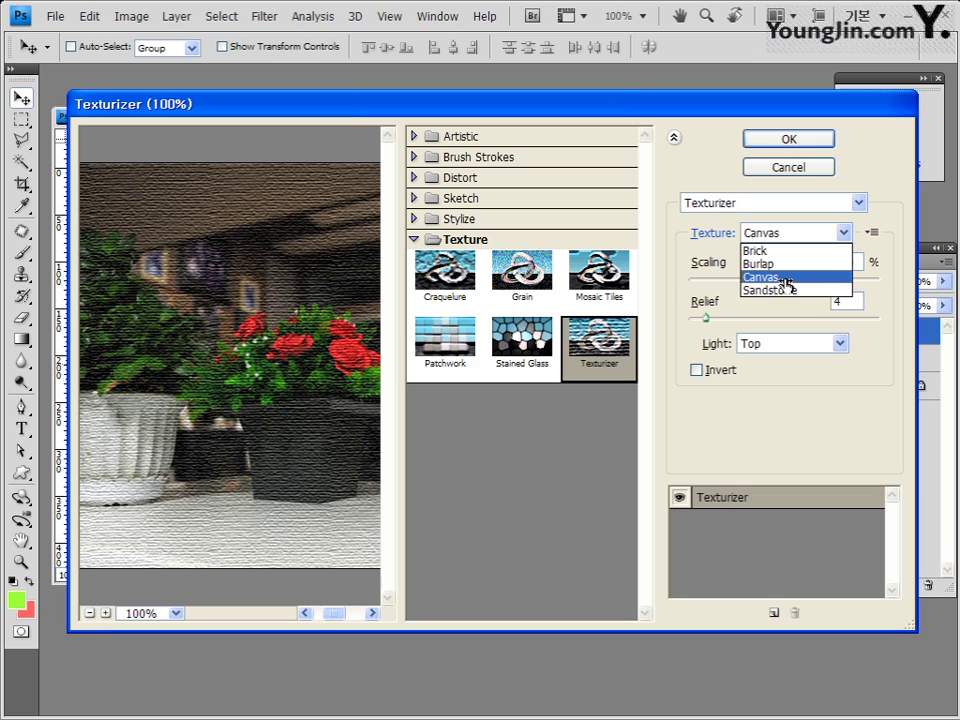
click(786, 278)
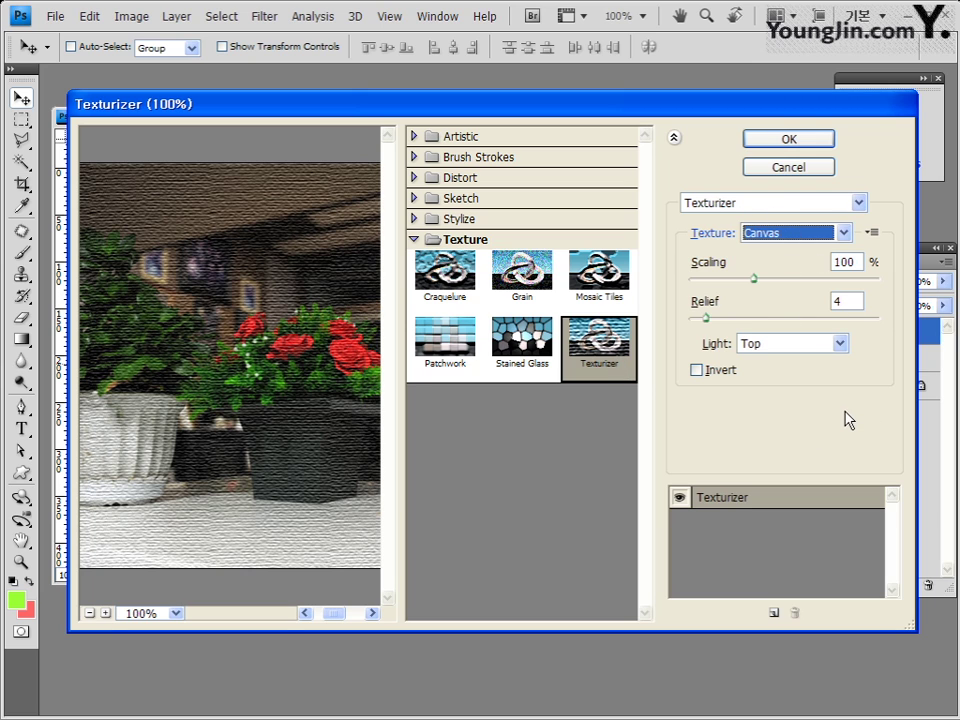
click(800, 138)
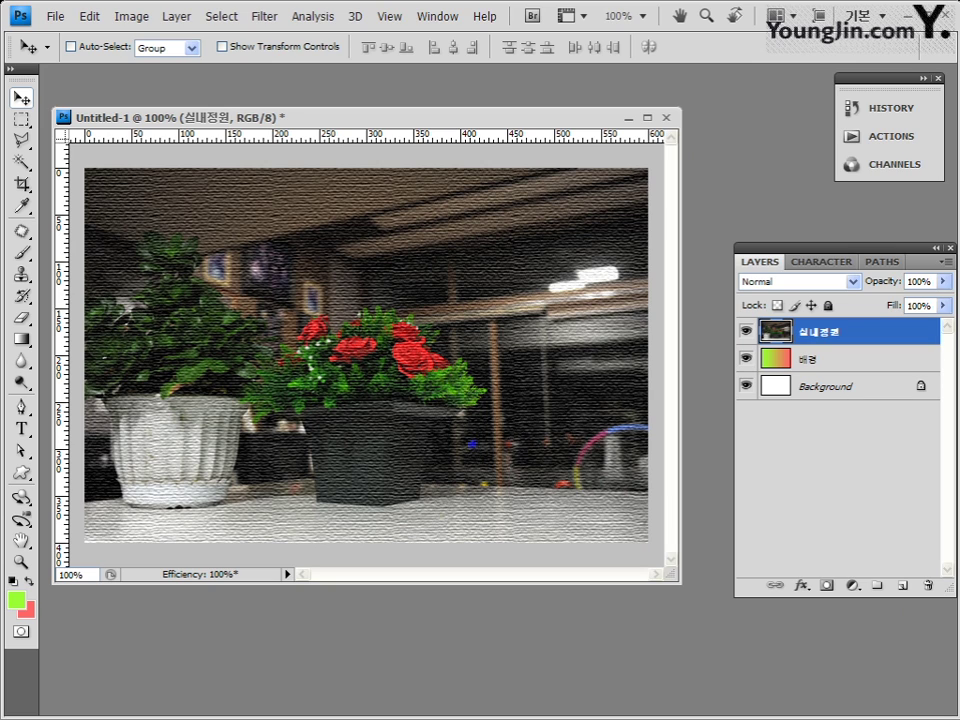
Step: Add a layer mask to the 실내정원 layer and fill it with a vertical white-to-black linear gradient from mid-height to the top edge
key(g)
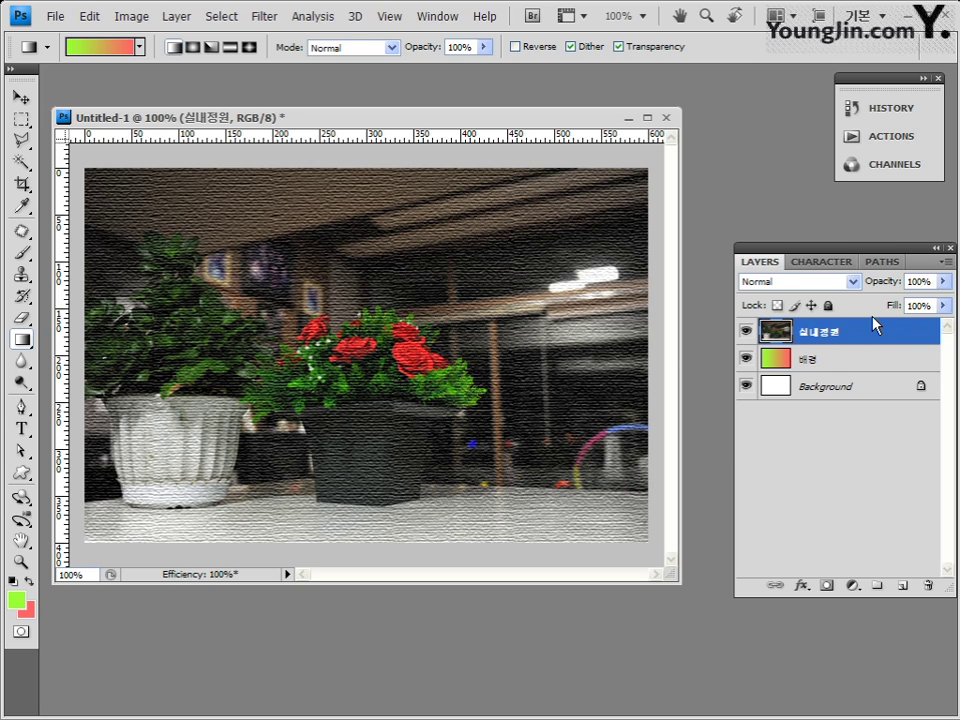
click(828, 586)
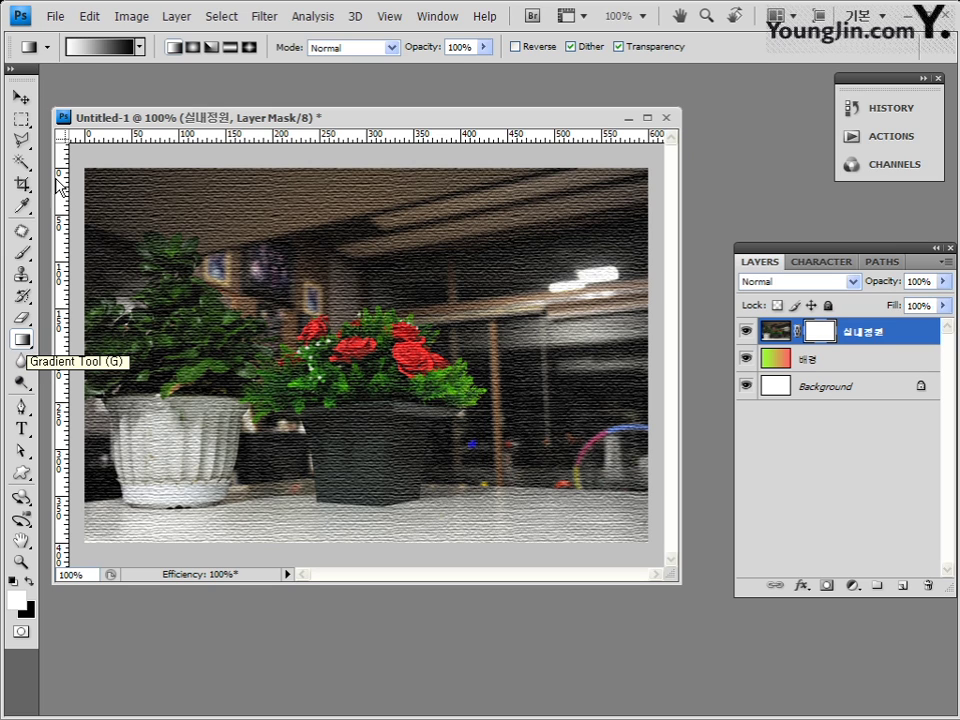
click(29, 582)
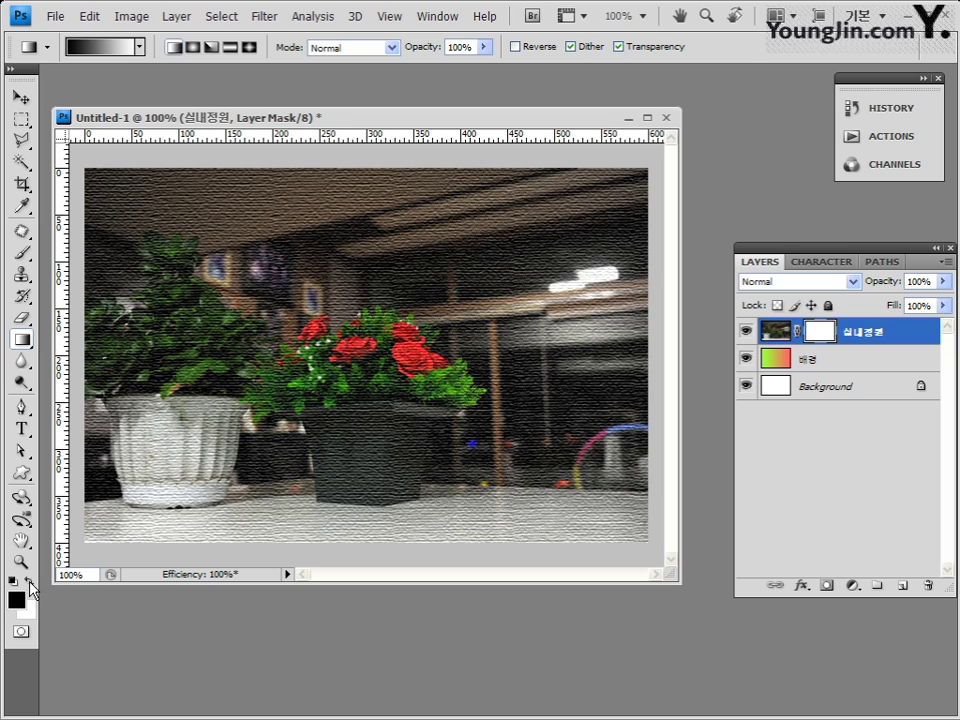
click(29, 582)
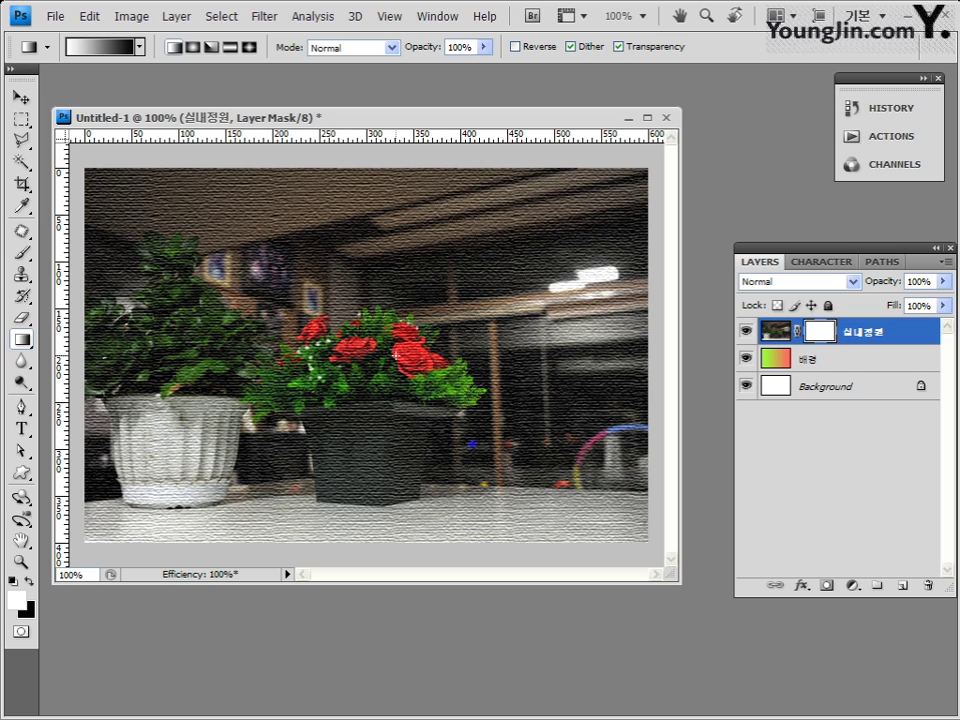
drag(396, 352, 386, 161)
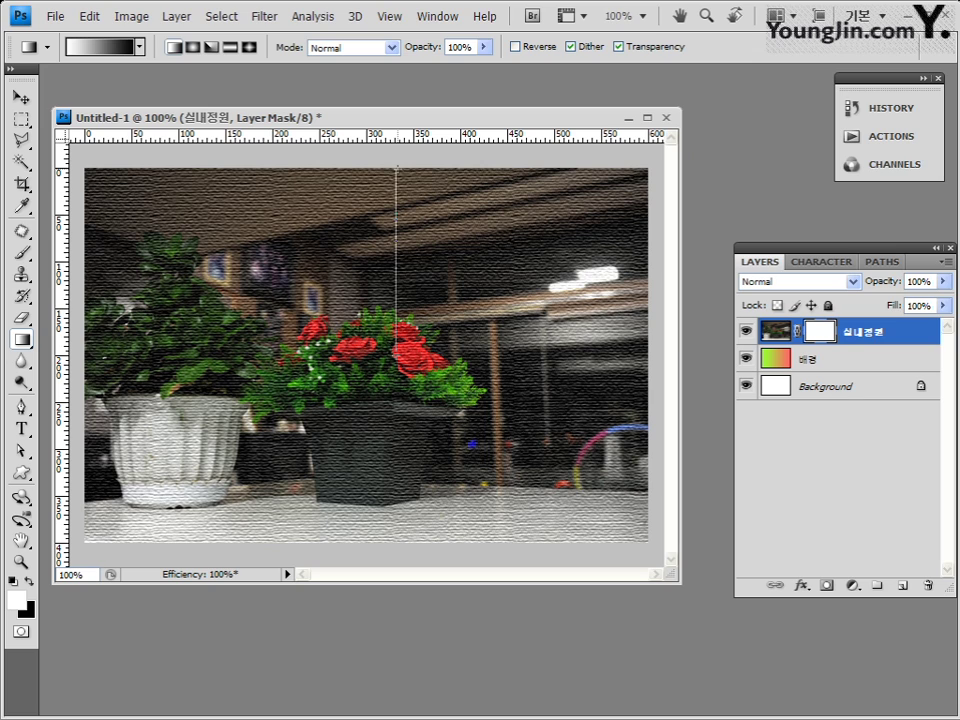
mouse_move(396, 166)
mouse_down()
mouse_move(360, 170)
mouse_move(392, 167)
mouse_up()
drag(395, 166, 394, 167)
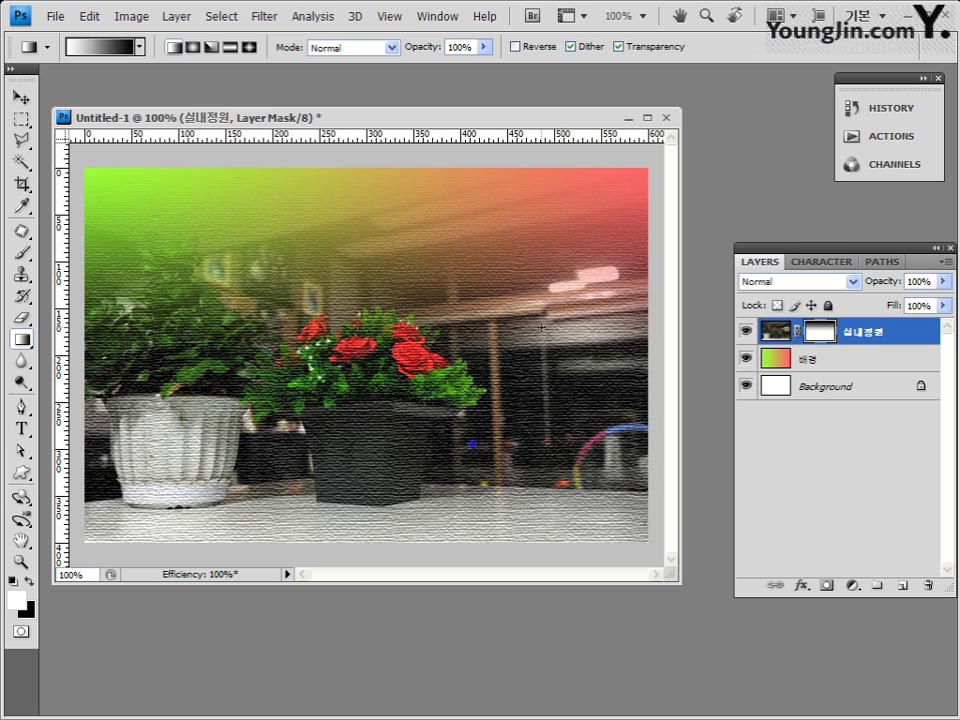
Step: Open 3급-5.jpg from the Image folder and separate it from Untitled-1 into its own floating window
key(ctrl+o)
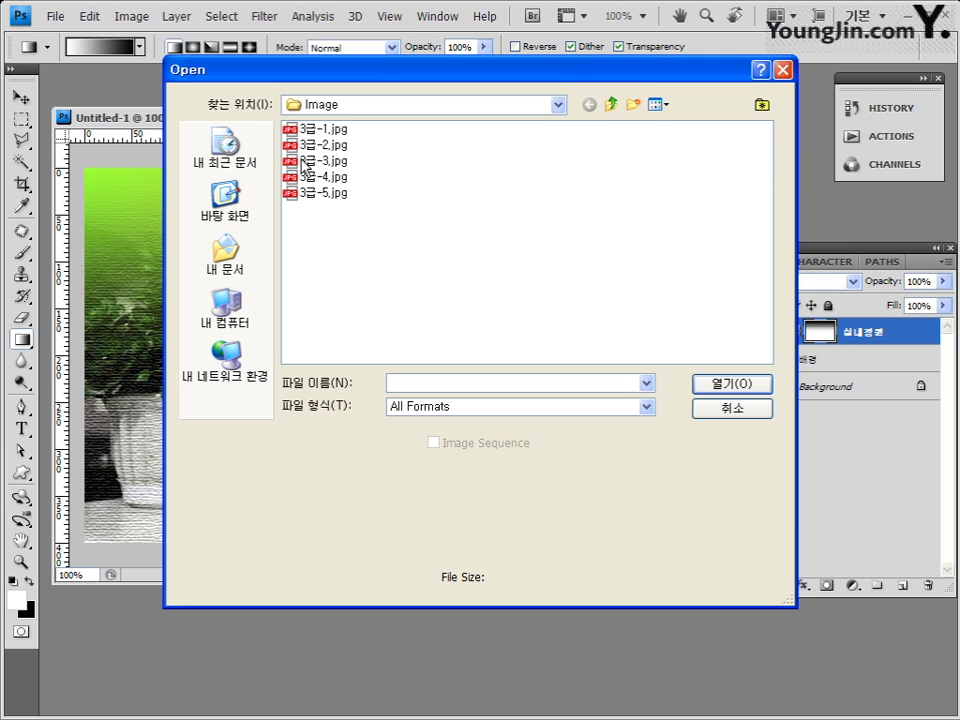
click(319, 194)
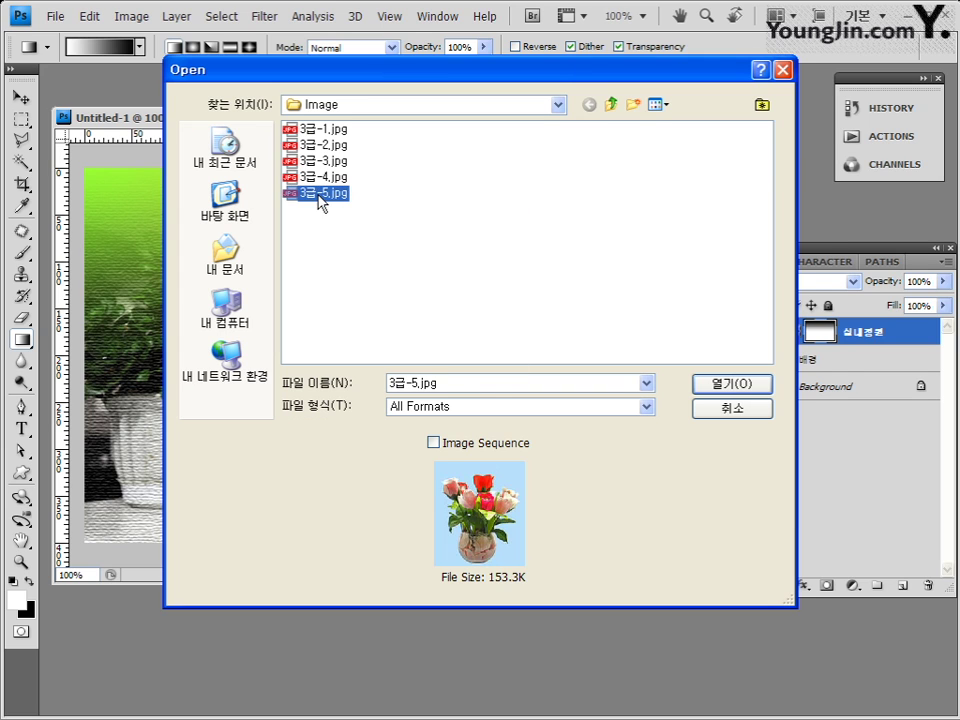
click(728, 386)
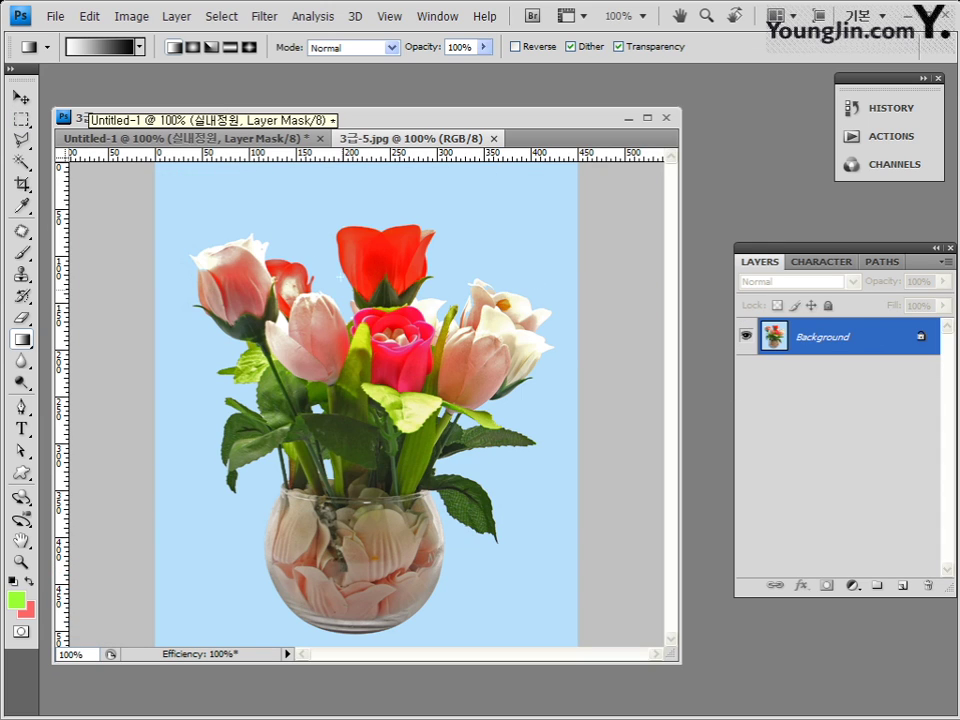
click(20, 97)
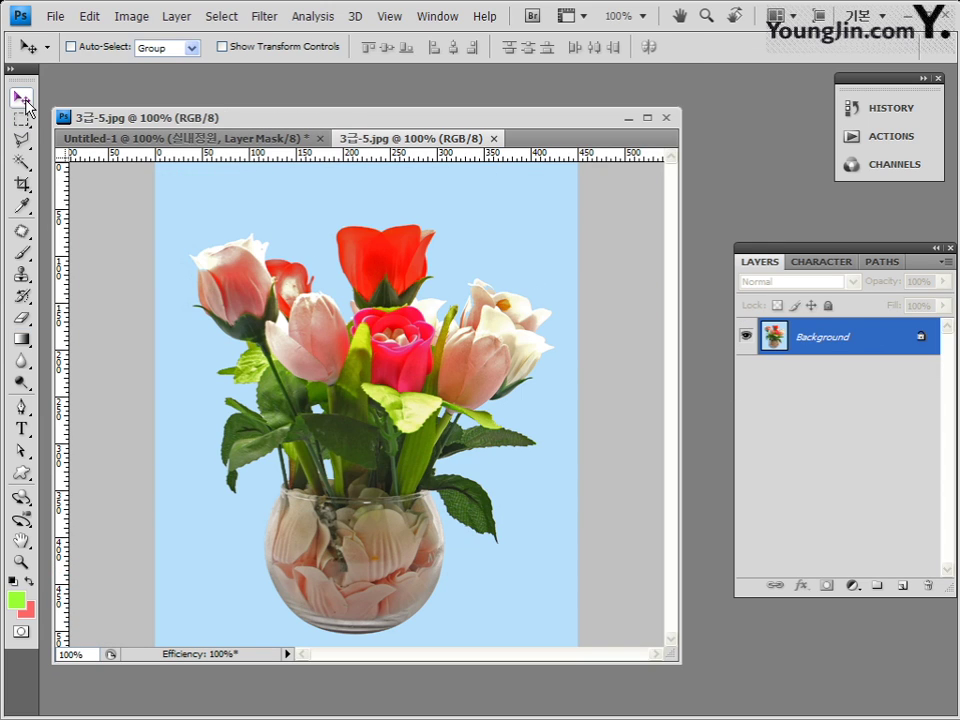
drag(440, 147, 292, 182)
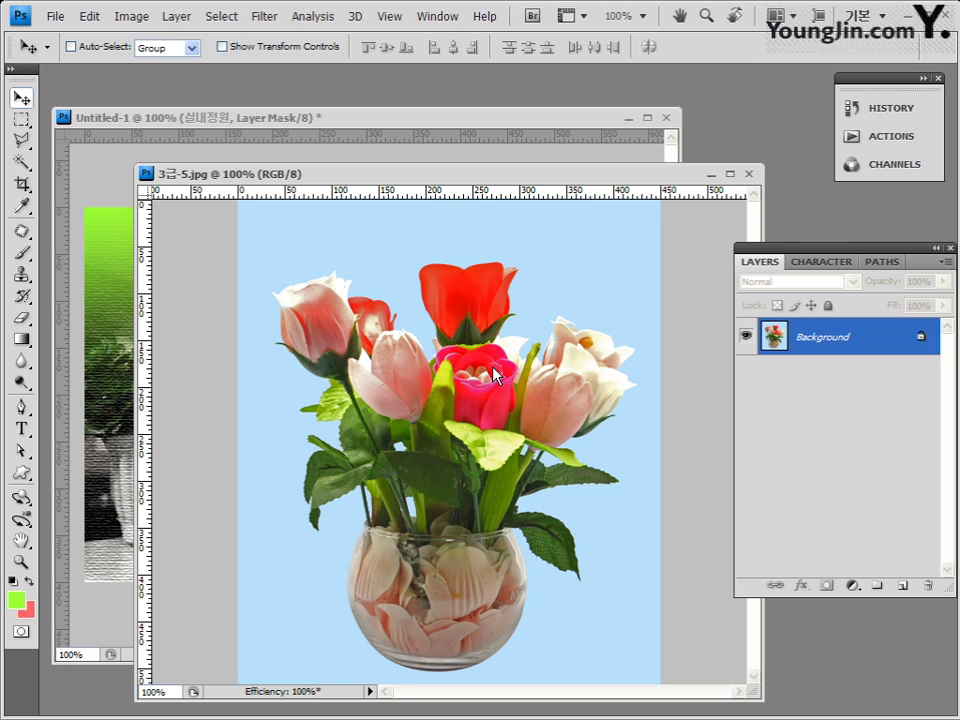
Step: Activate the Magic Wand tool for selecting areas of 3급-5.jpg by colour
click(21, 162)
click(22, 164)
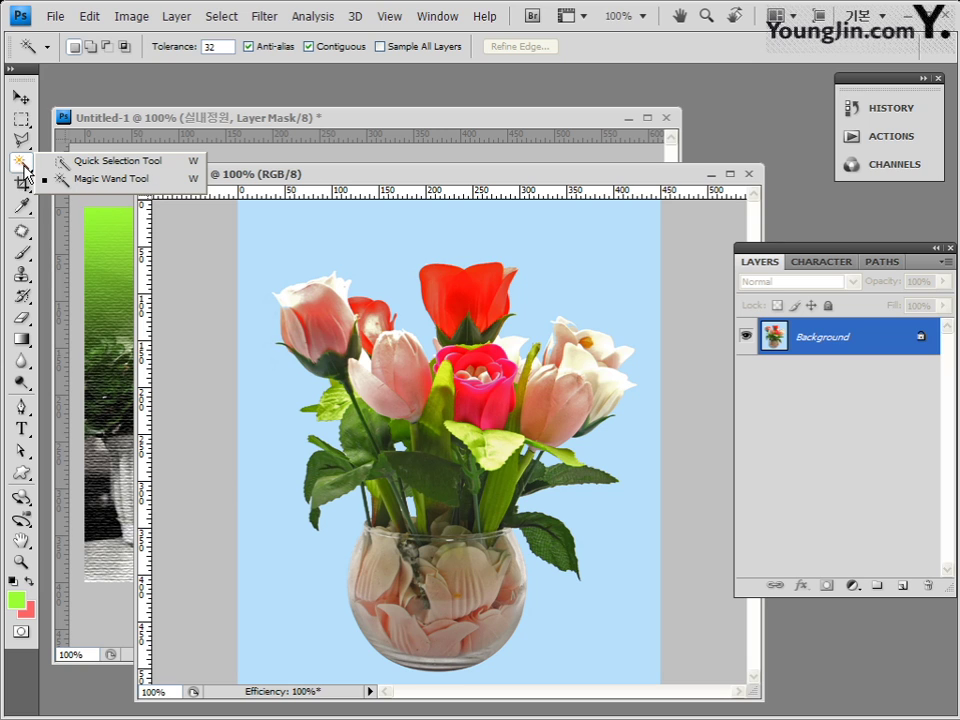
click(25, 170)
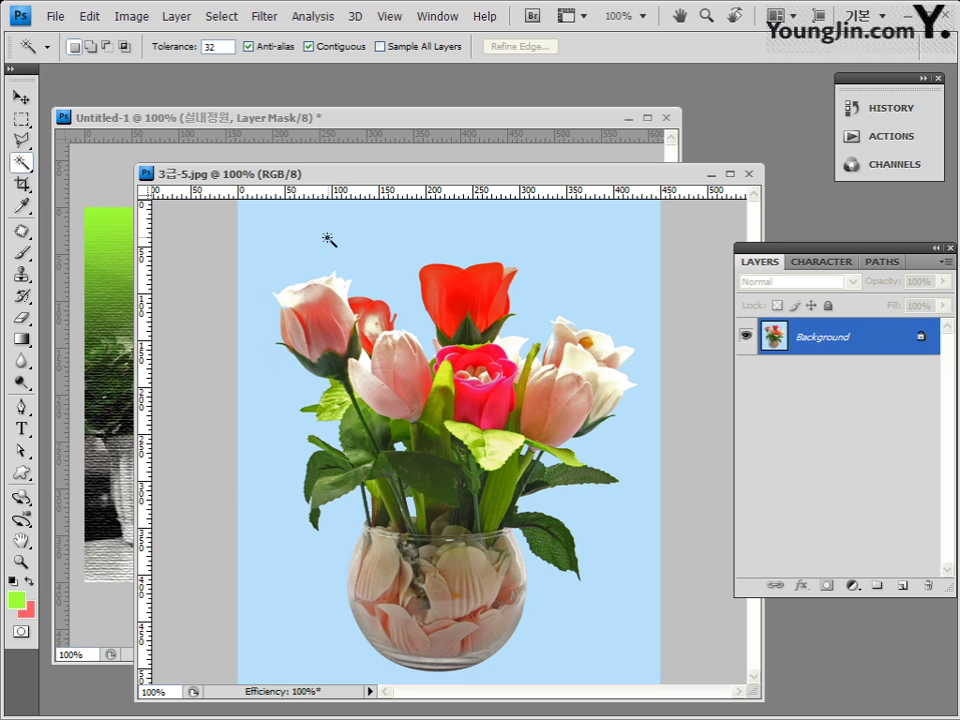
click(394, 240)
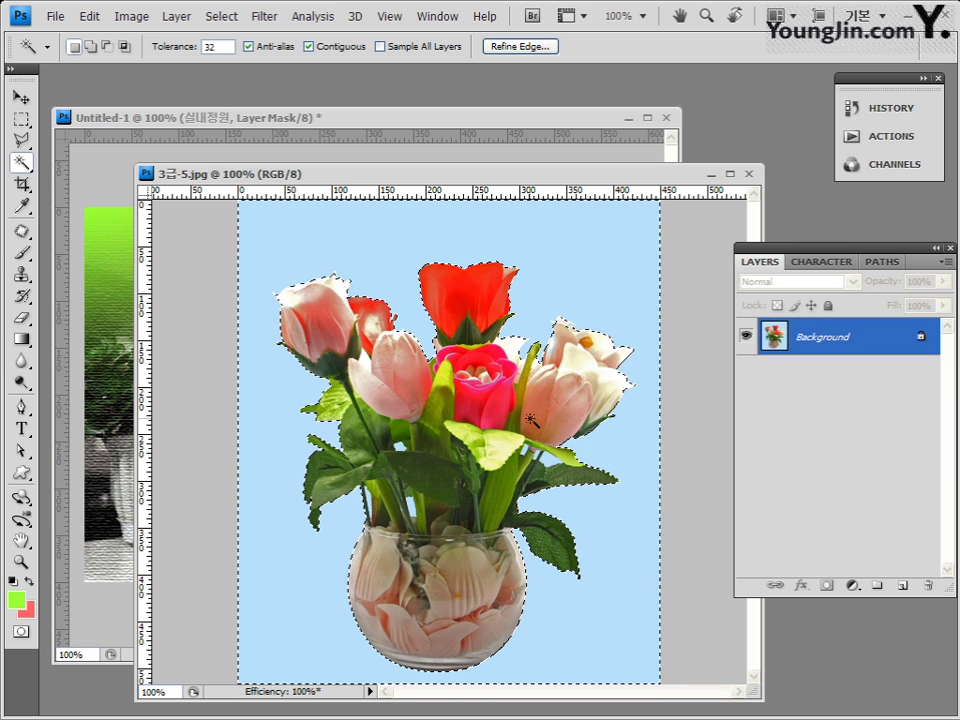
click(403, 455)
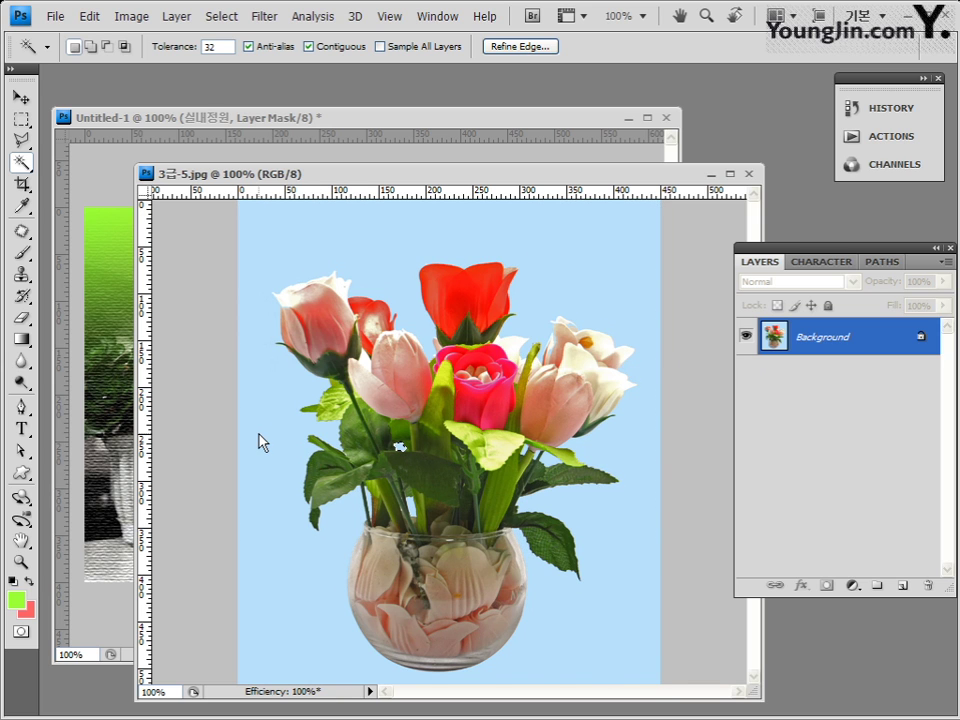
key(ctrl+d)
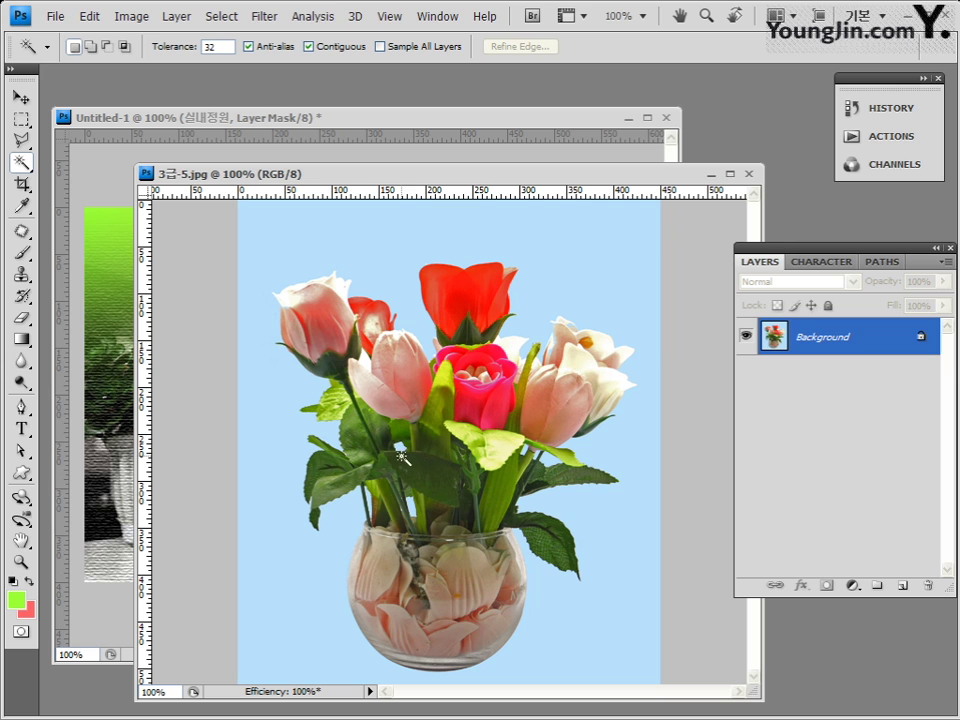
Step: Select the light-blue background of 3급-5.jpg with tolerance 32, adding the enclosed gaps between the stems and leaves
click(281, 519)
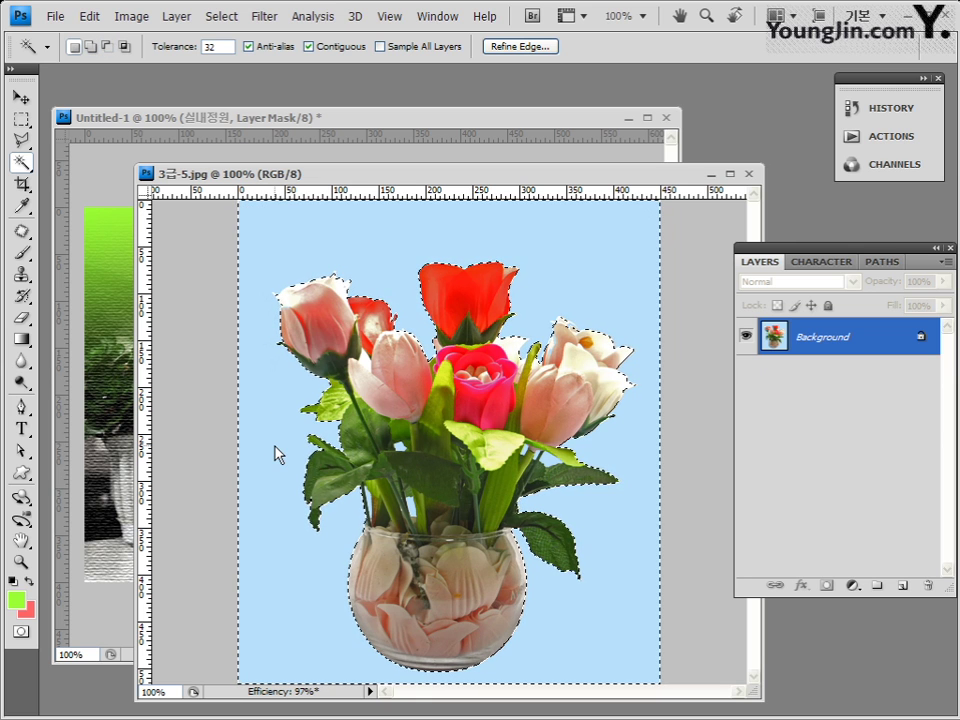
key(shift)
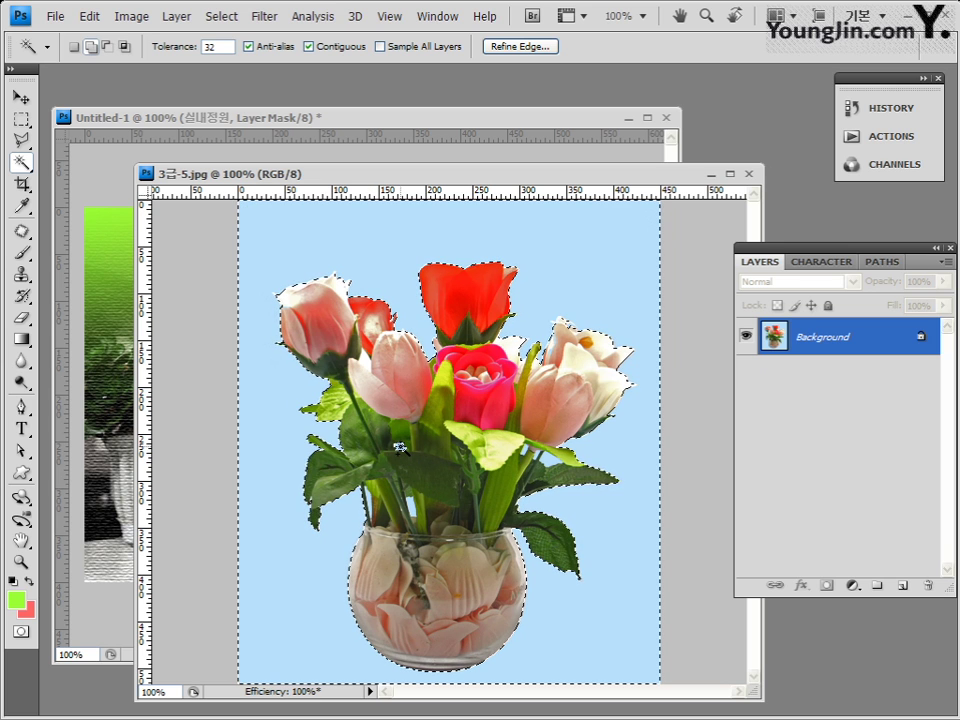
click(420, 527)
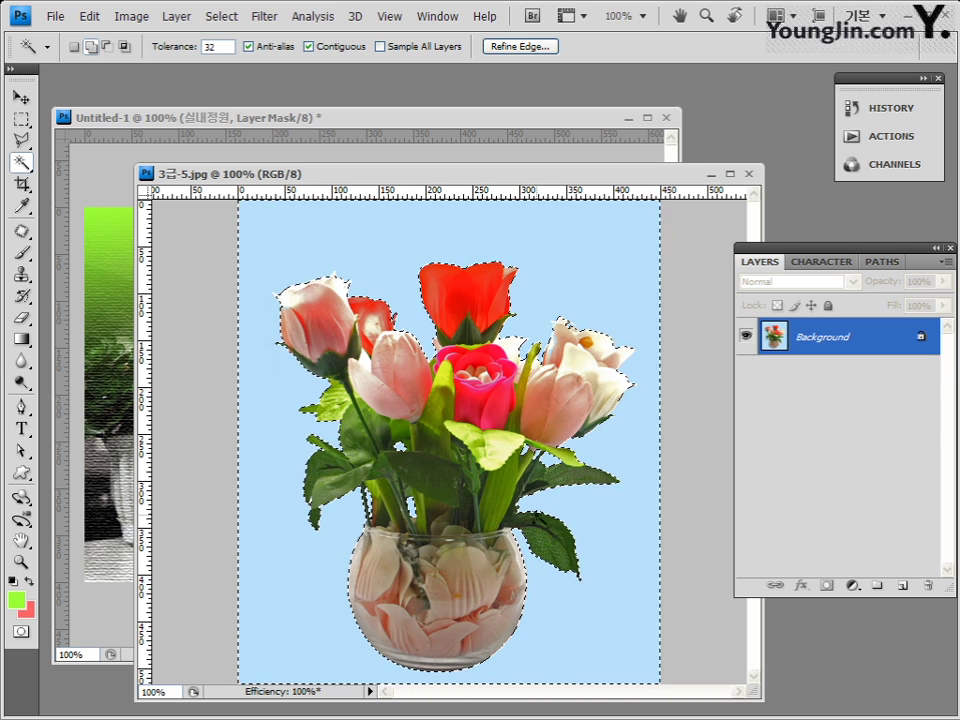
click(383, 367)
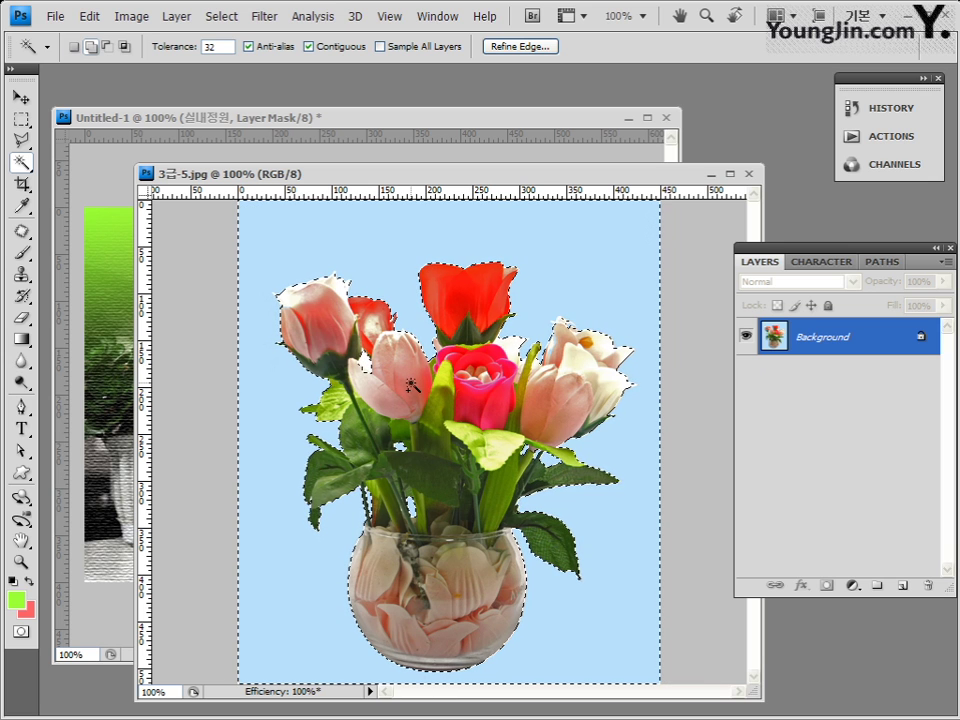
click(655, 619)
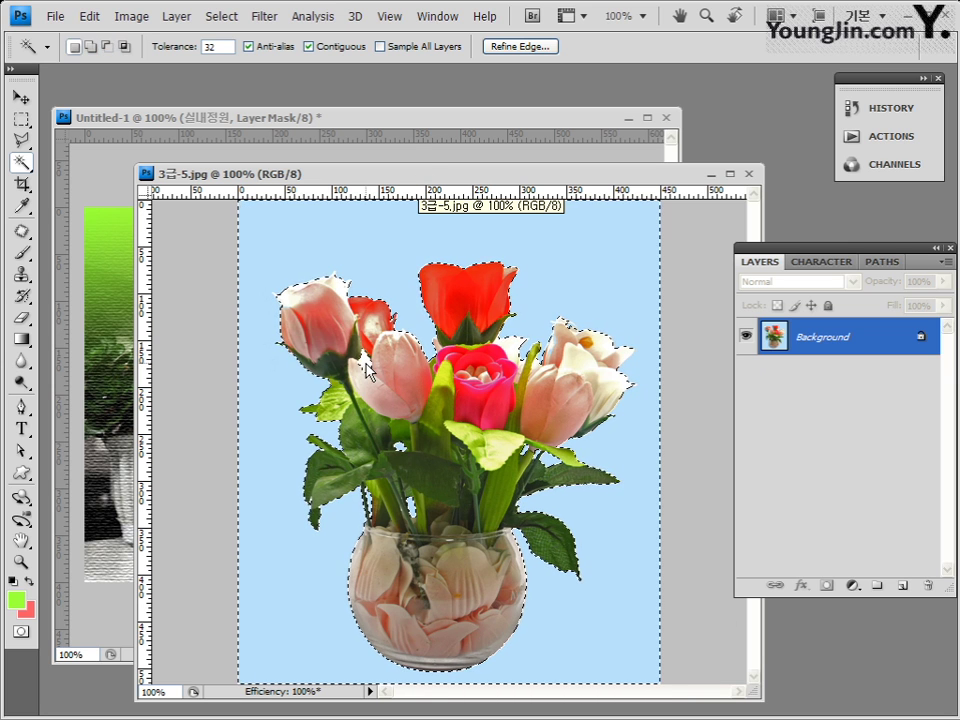
key(alt)
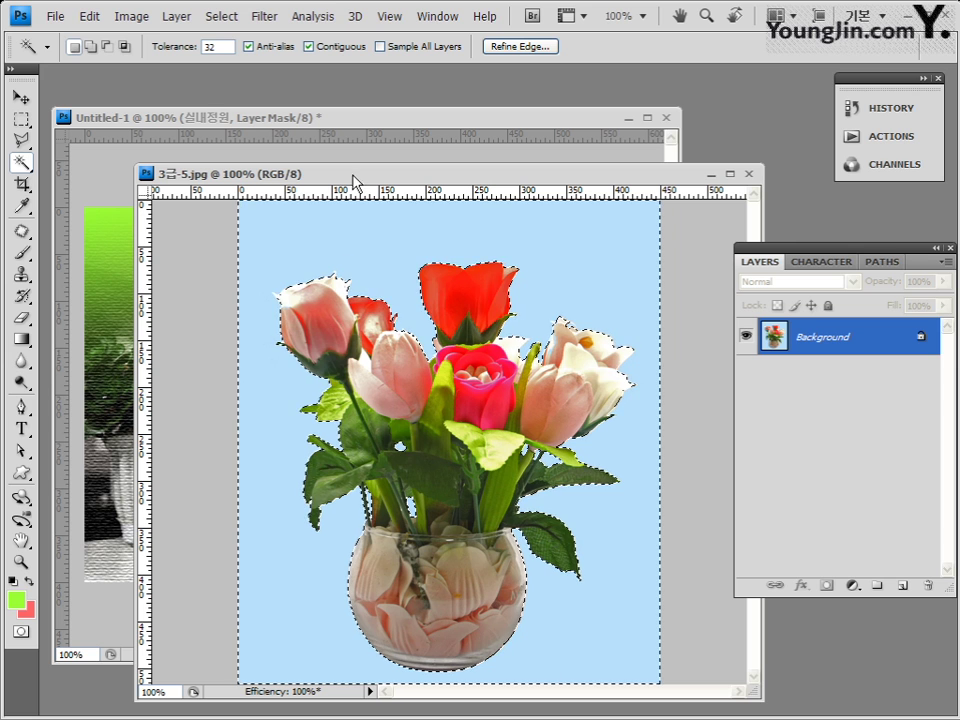
Step: Try to copy 3급-5.jpg into Untitled-1 from the unselected vase area, and revert Untitled-1 to its mask gradient state
click(20, 99)
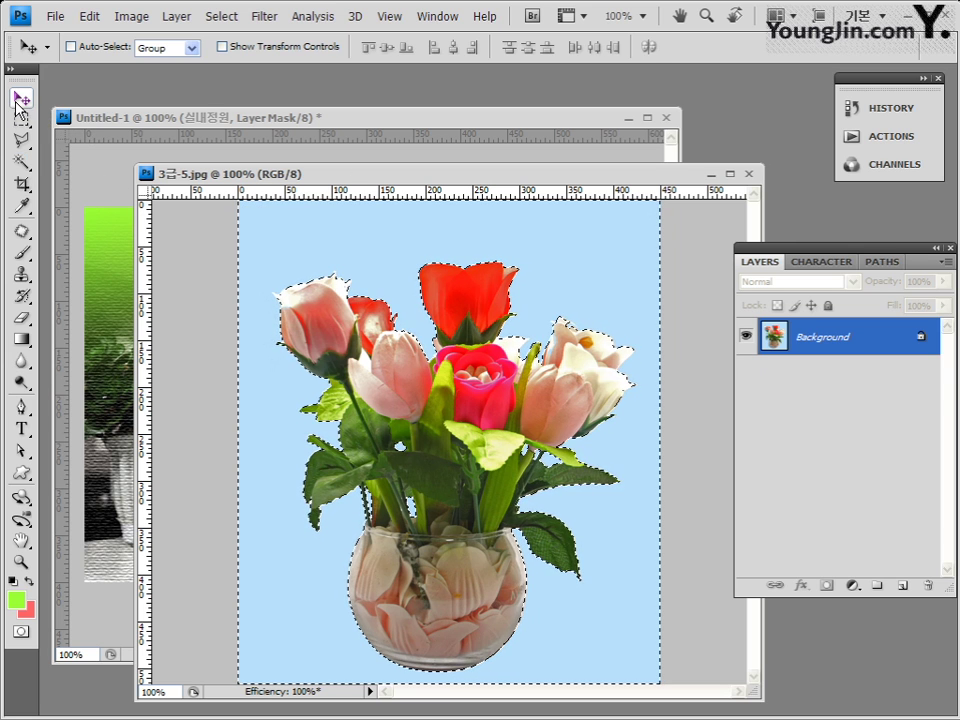
drag(223, 182, 408, 150)
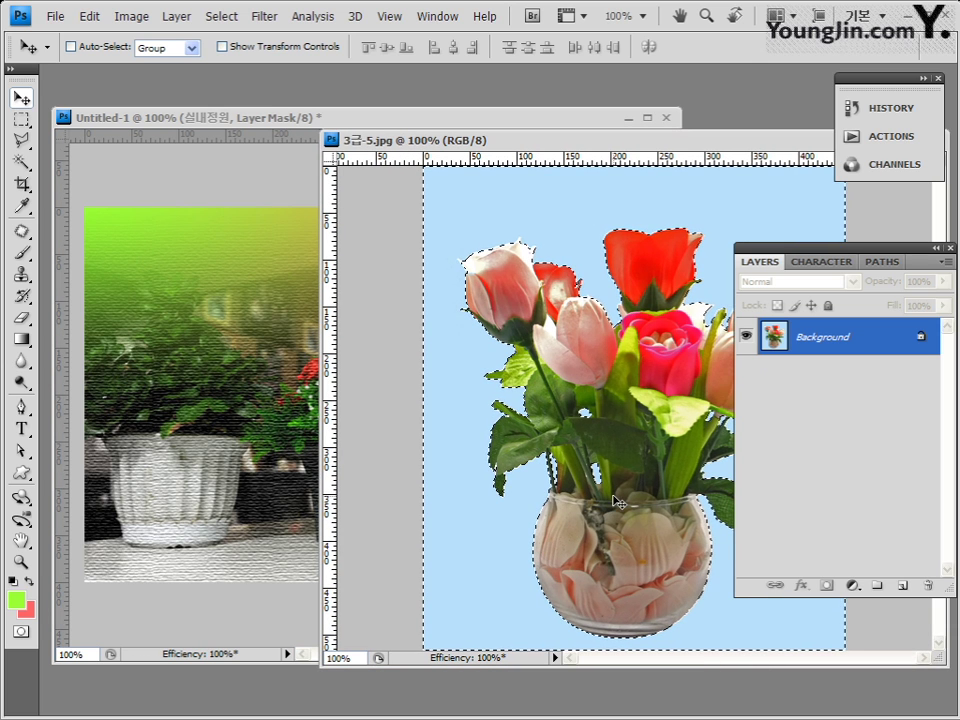
drag(615, 501, 242, 407)
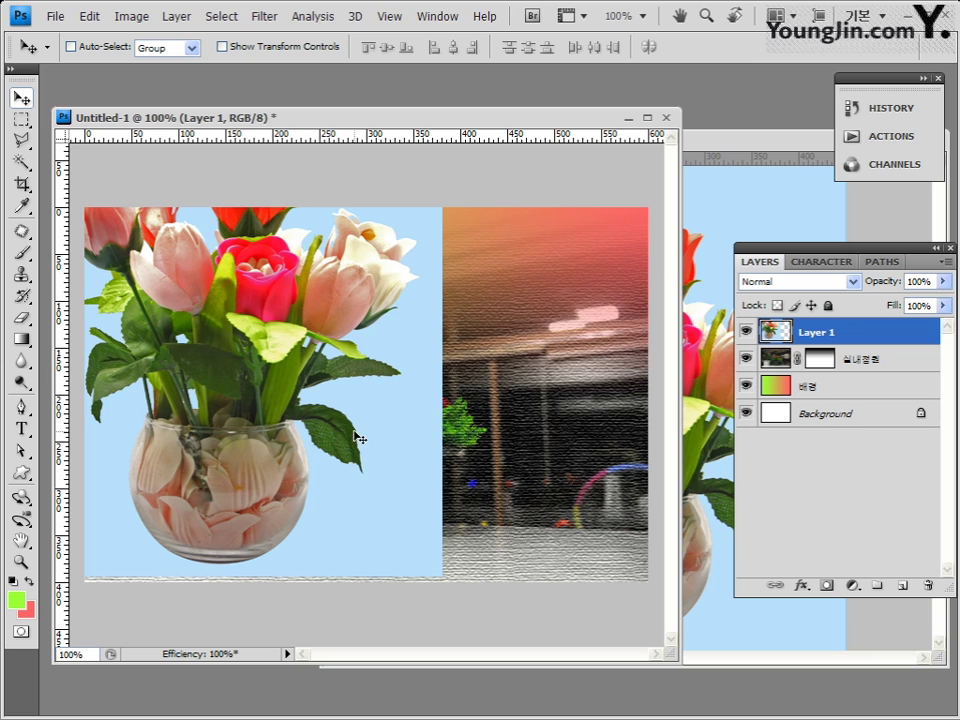
click(893, 108)
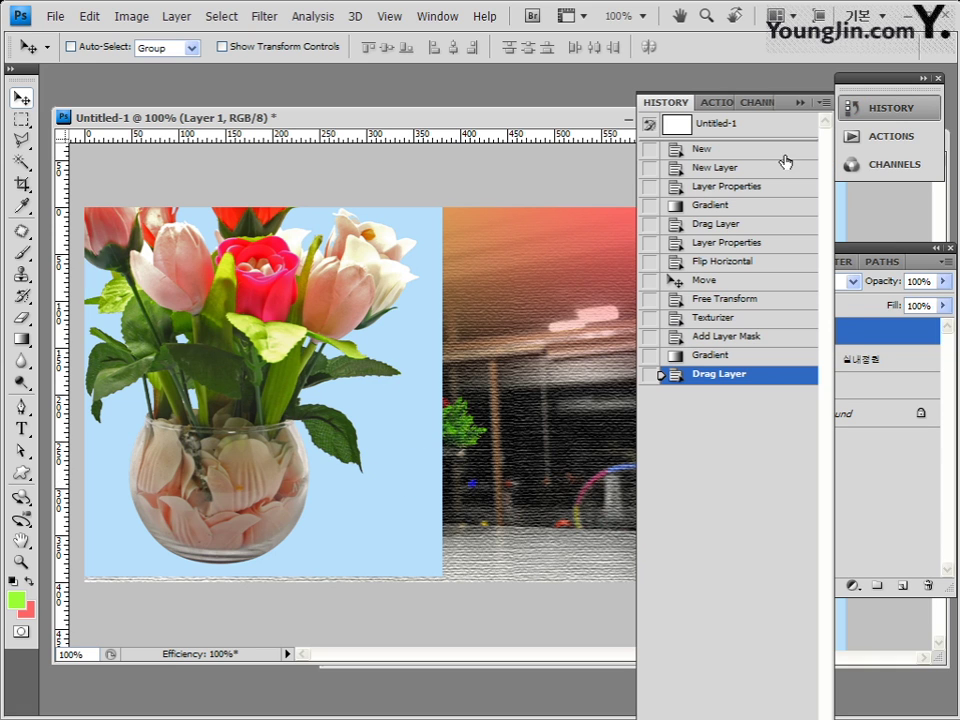
click(728, 358)
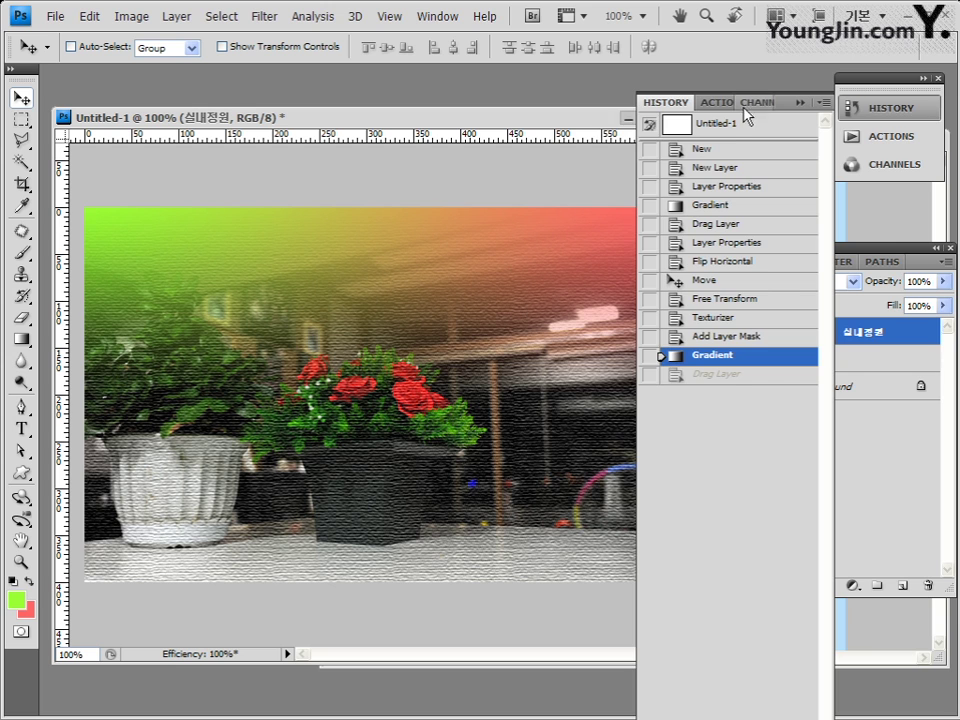
click(880, 108)
click(806, 186)
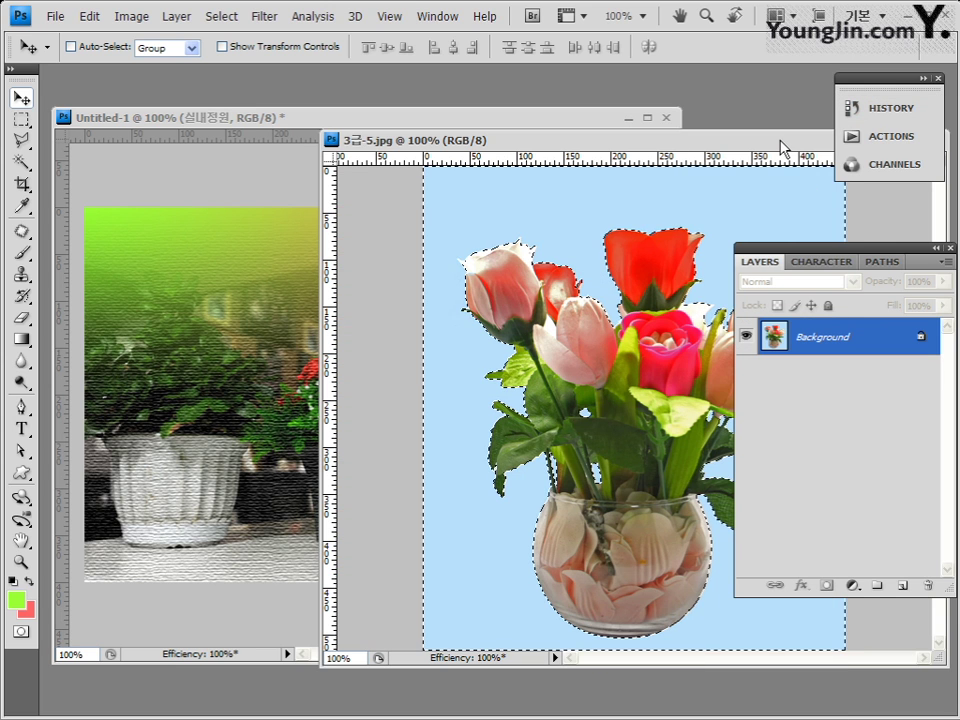
Step: Invert the selection in 3급-5.jpg to select the flowers and glass vase instead of the light-blue background
drag(523, 142, 481, 128)
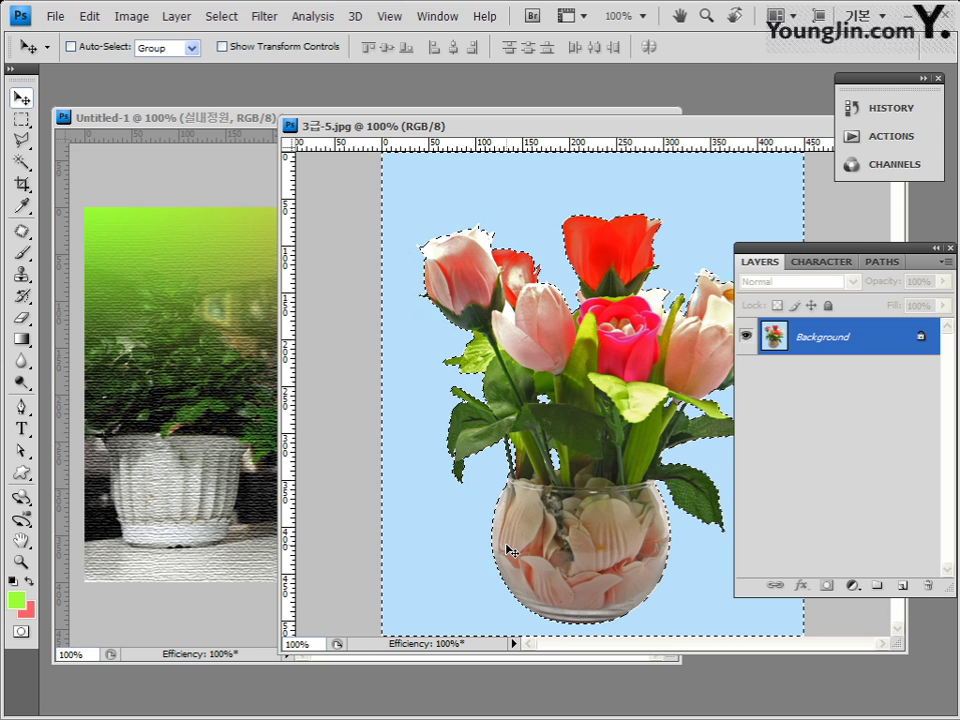
click(228, 17)
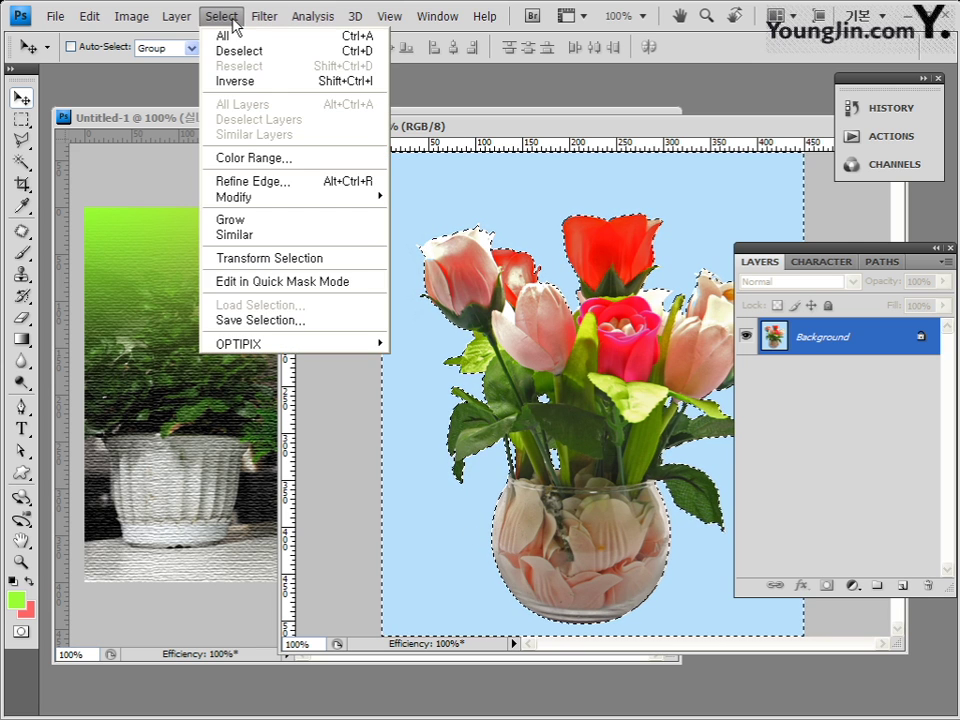
click(253, 92)
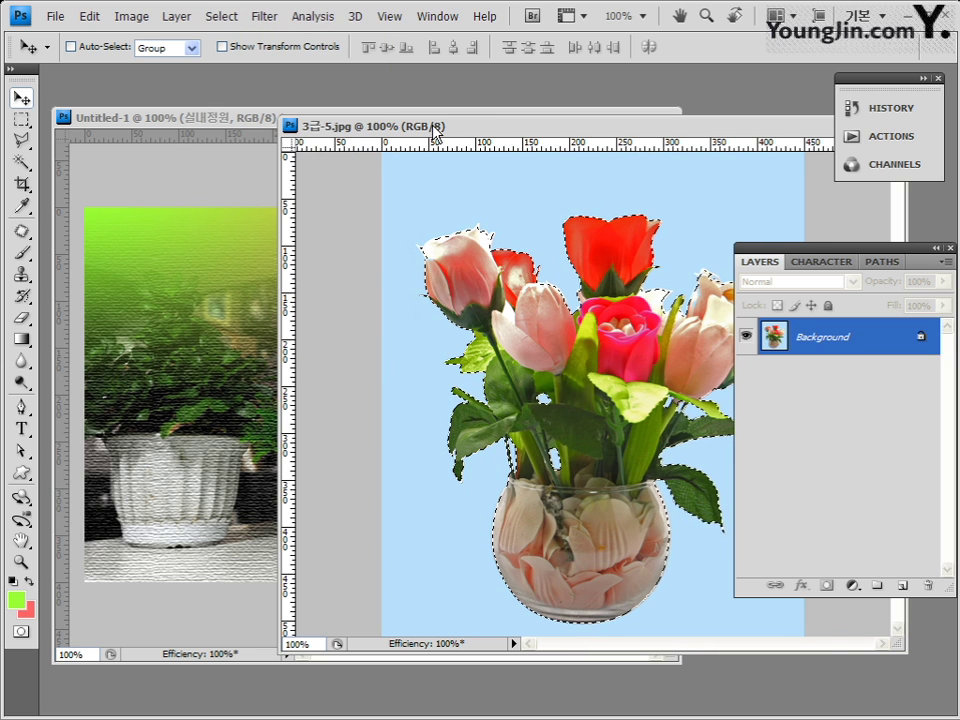
Step: Try to copy 3급-5.jpg into Untitled-1 from the blue area outside the flower selection, and revert Untitled-1 to its mask gradient state
drag(435, 131, 330, 122)
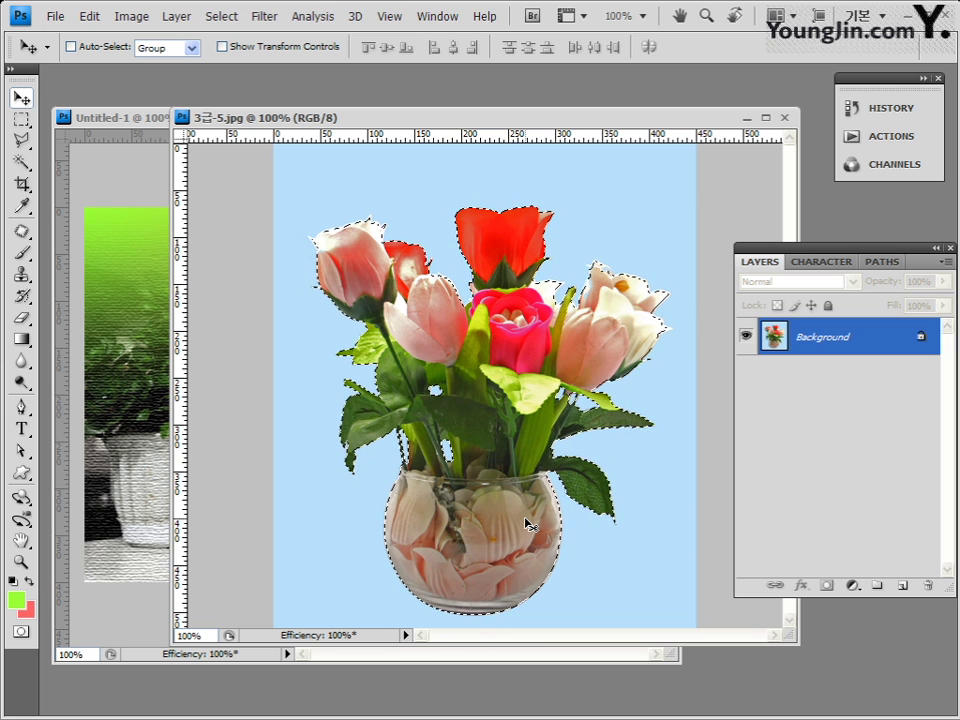
drag(538, 122, 659, 121)
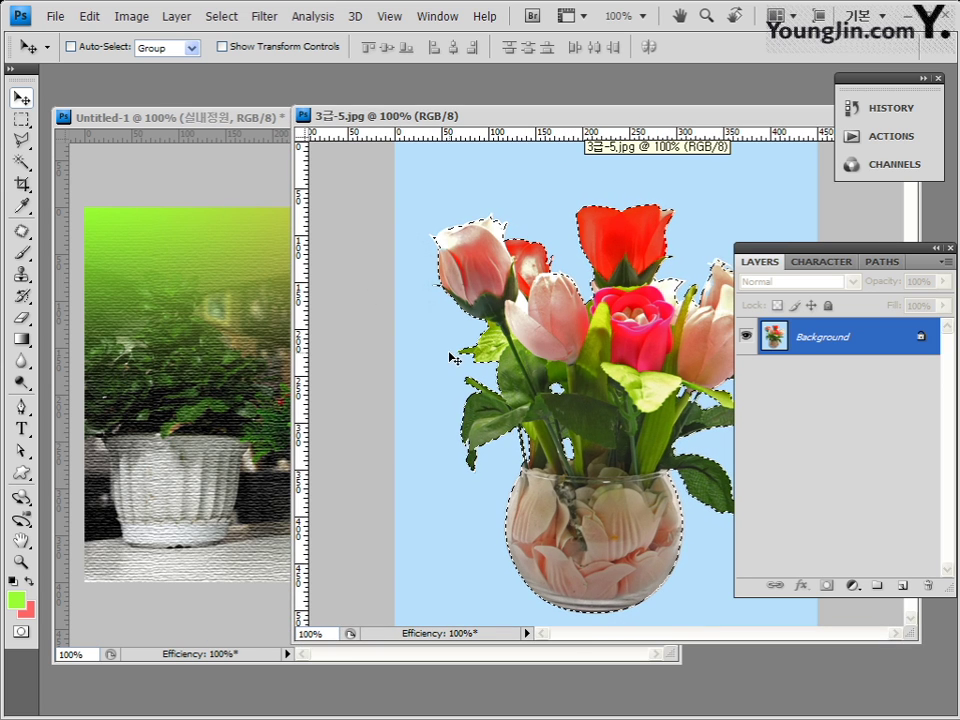
drag(422, 349, 195, 347)
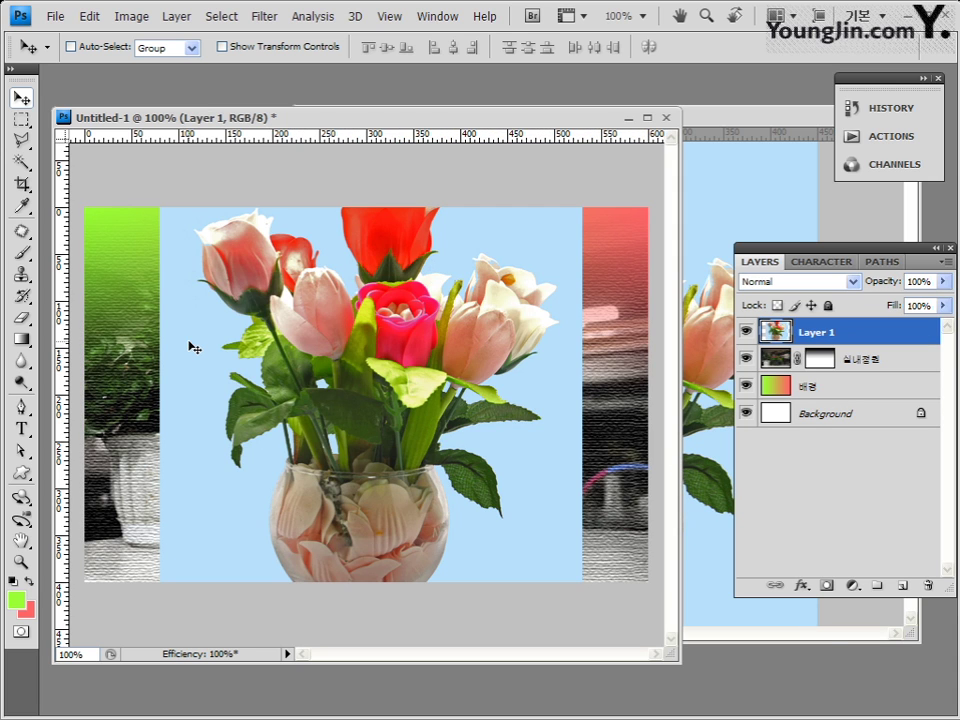
click(885, 107)
click(715, 355)
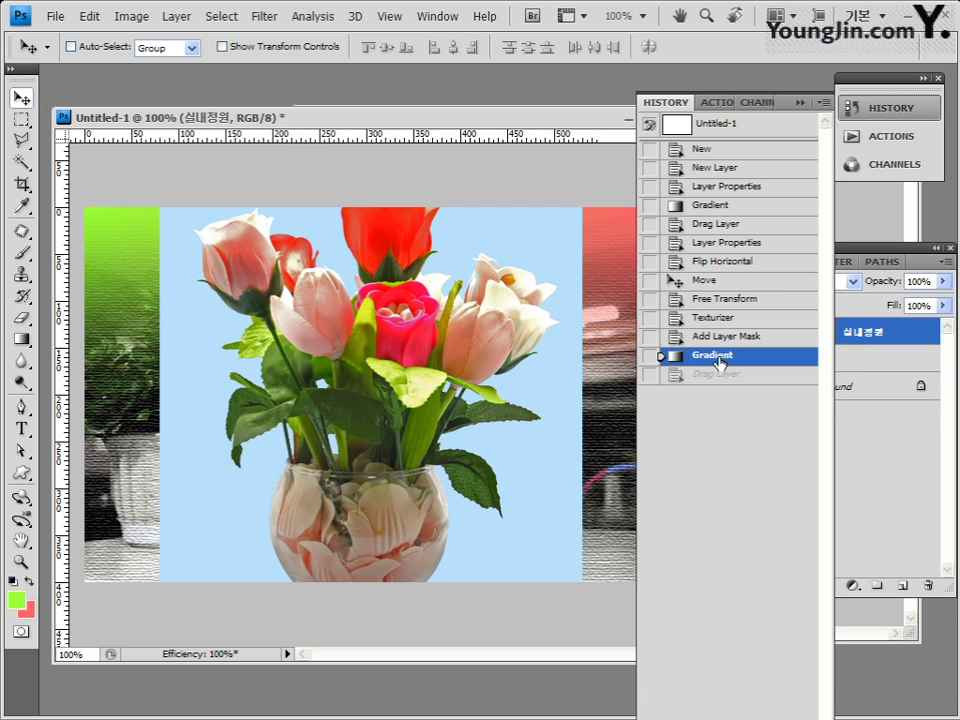
Step: Copy the selected flowers and glass vase from 3급-5.jpg into Untitled-1 as a new layer, and close 3급-5.jpg
click(604, 128)
click(774, 122)
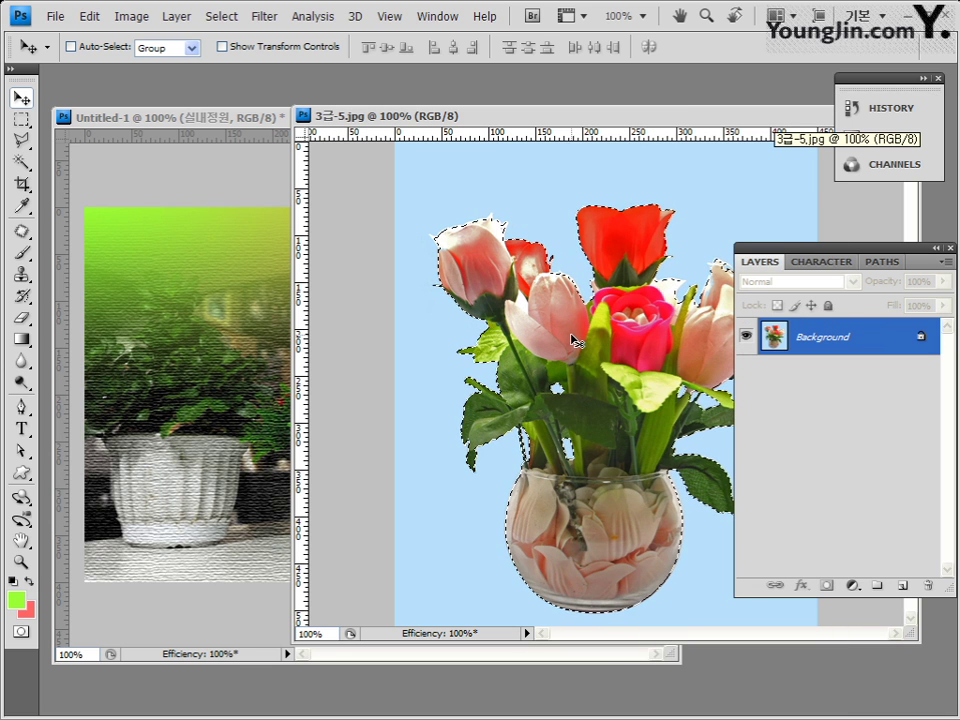
drag(573, 340, 240, 367)
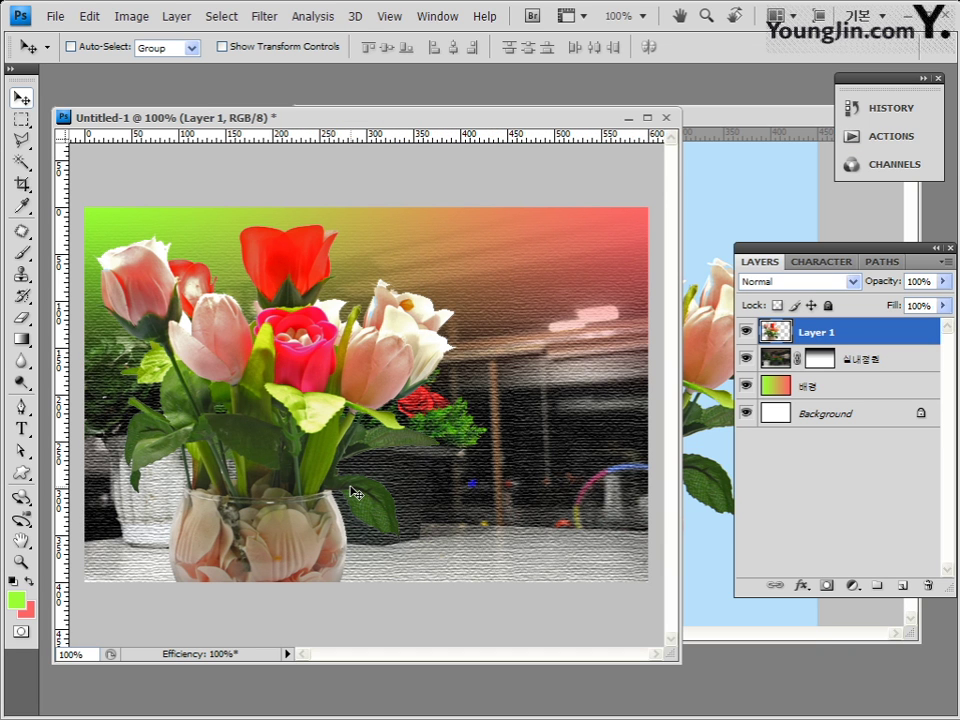
click(743, 124)
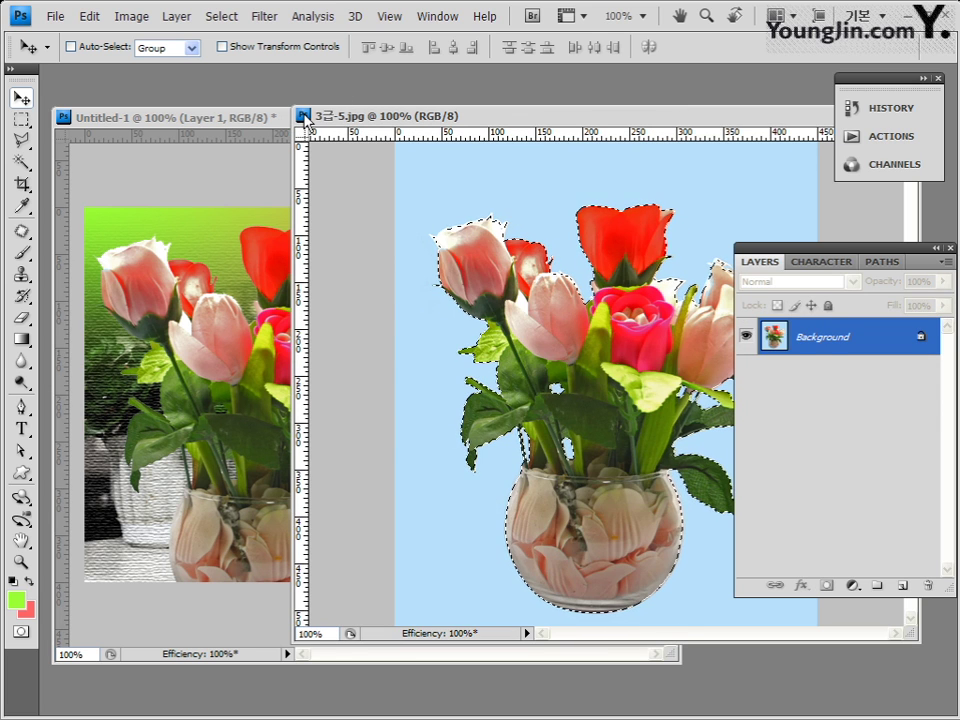
key(ctrl+w)
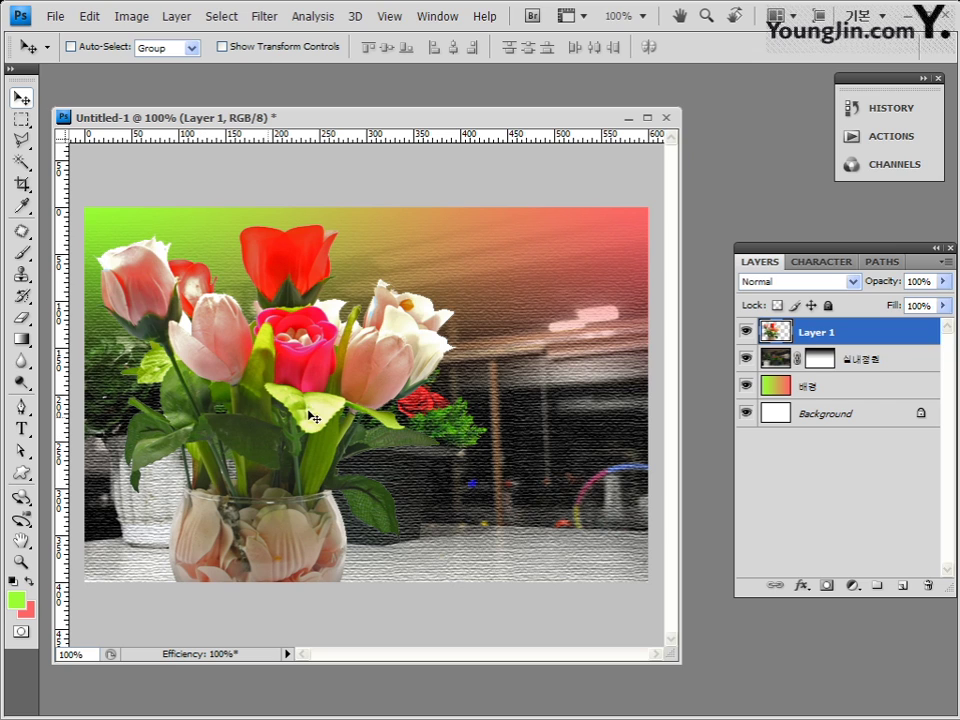
Step: Rename the flower vase layer as 화분
double_click(819, 335)
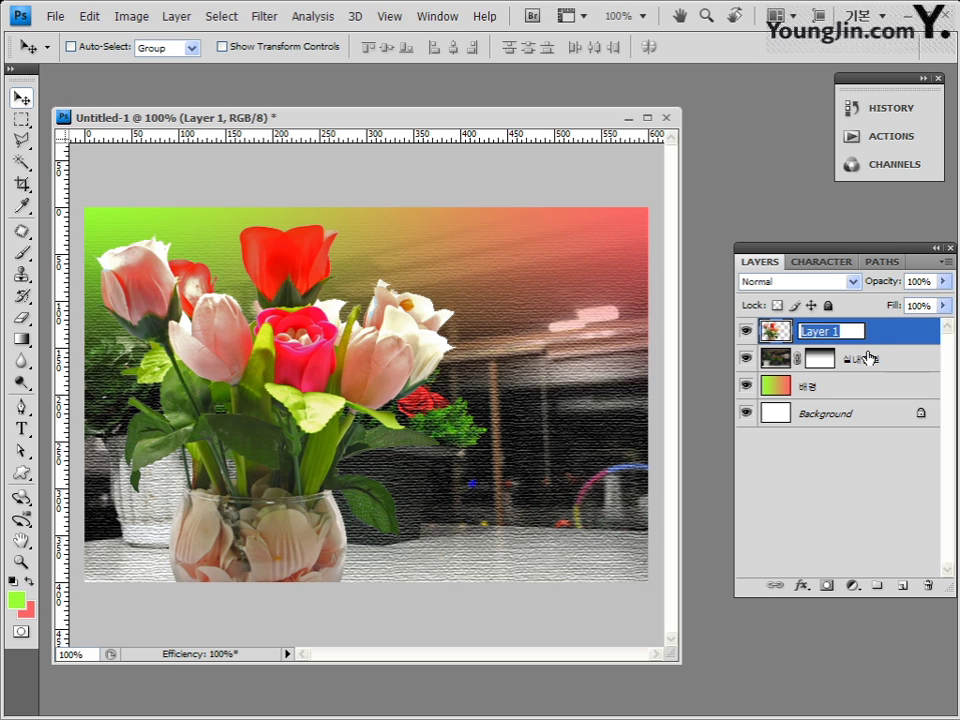
text(ㅎ)
text(분)
key(Return)
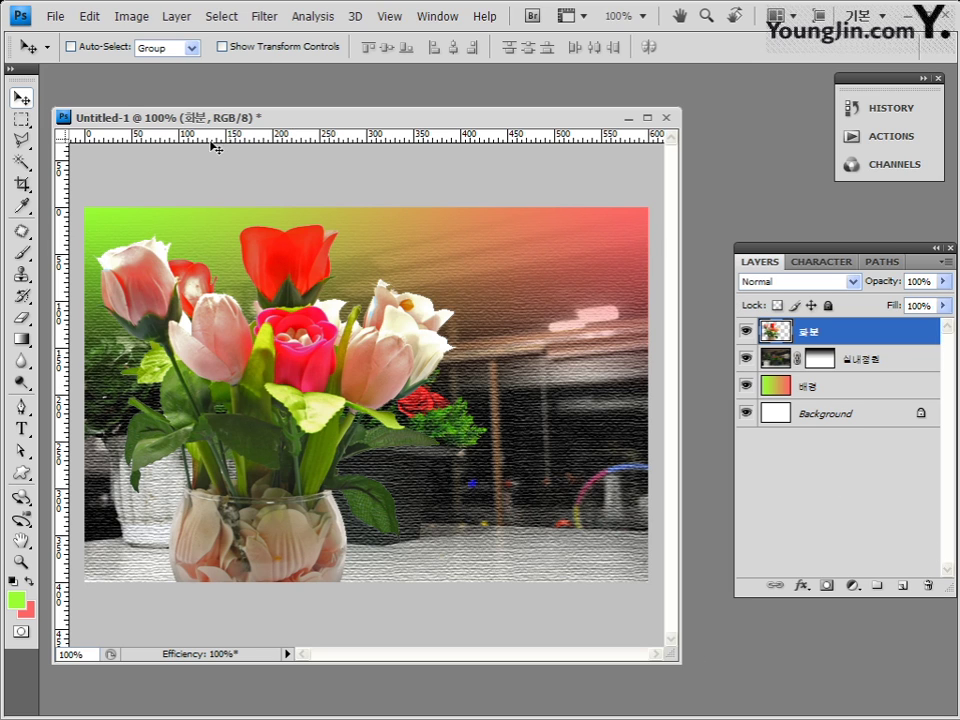
Step: Scale the 화분 vase to about 46.3% width and 51.6% height with Free Transform, placing it on the table right of the black pot
key(ctrl+t)
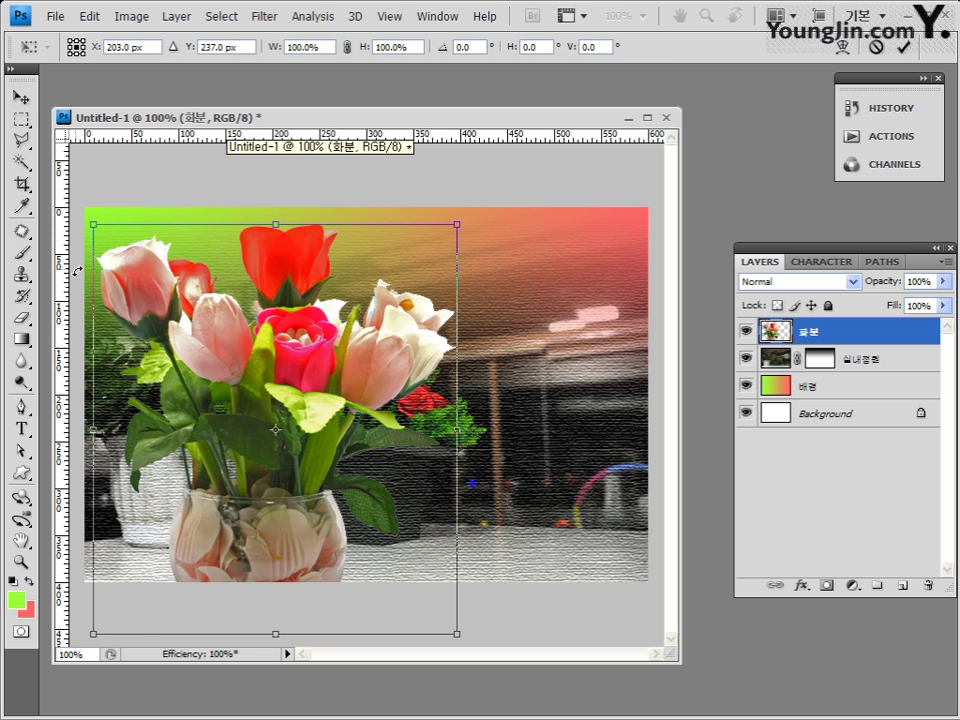
drag(95, 221, 285, 441)
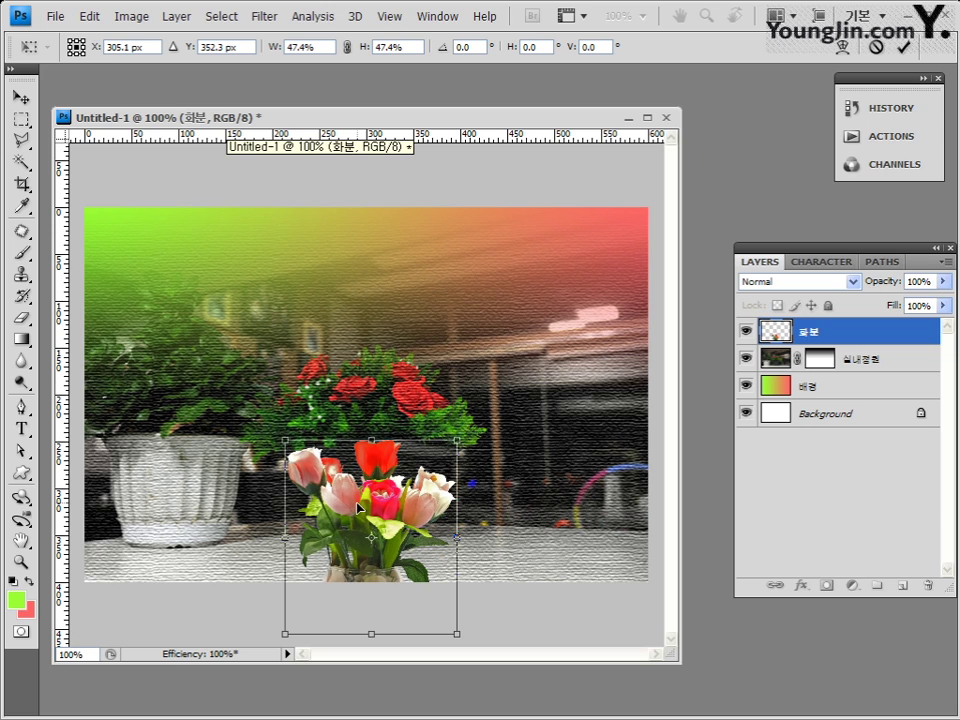
drag(456, 508, 618, 401)
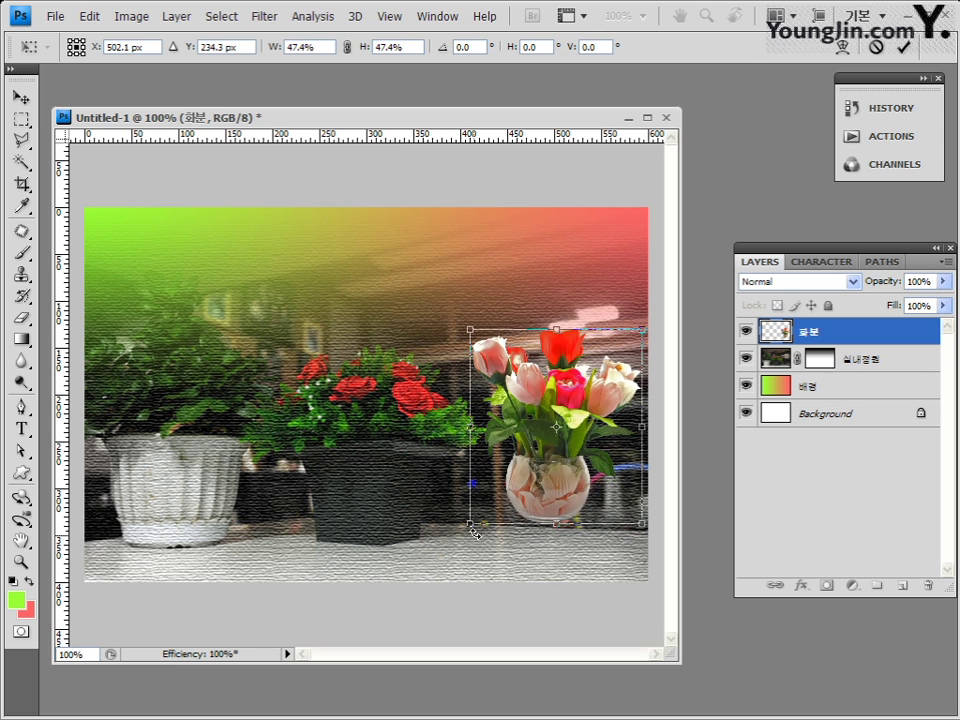
drag(470, 523, 450, 545)
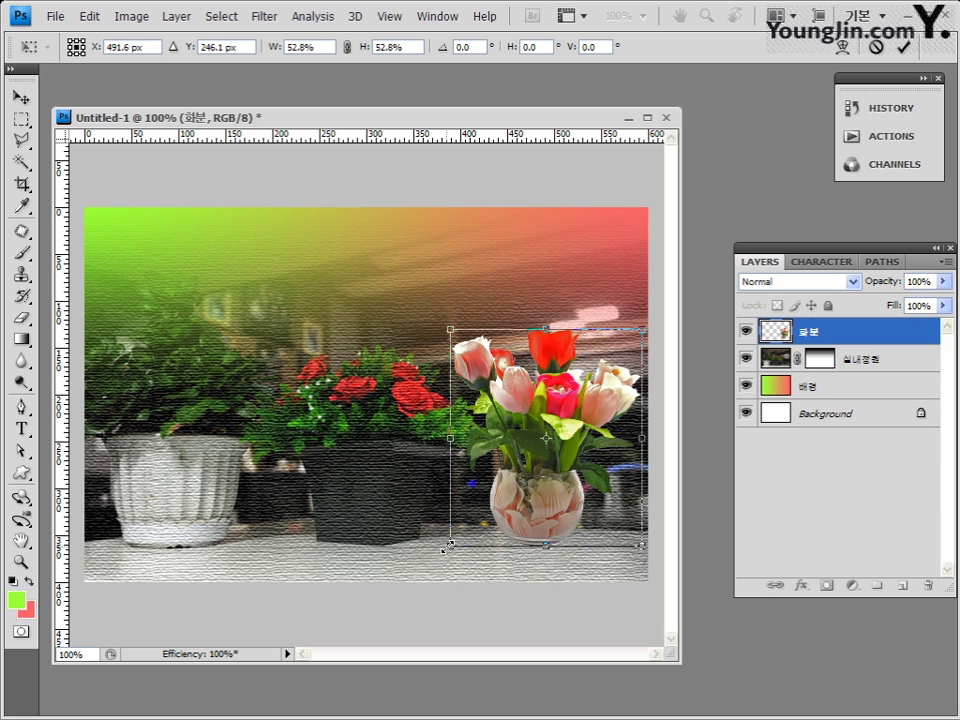
drag(448, 547, 468, 543)
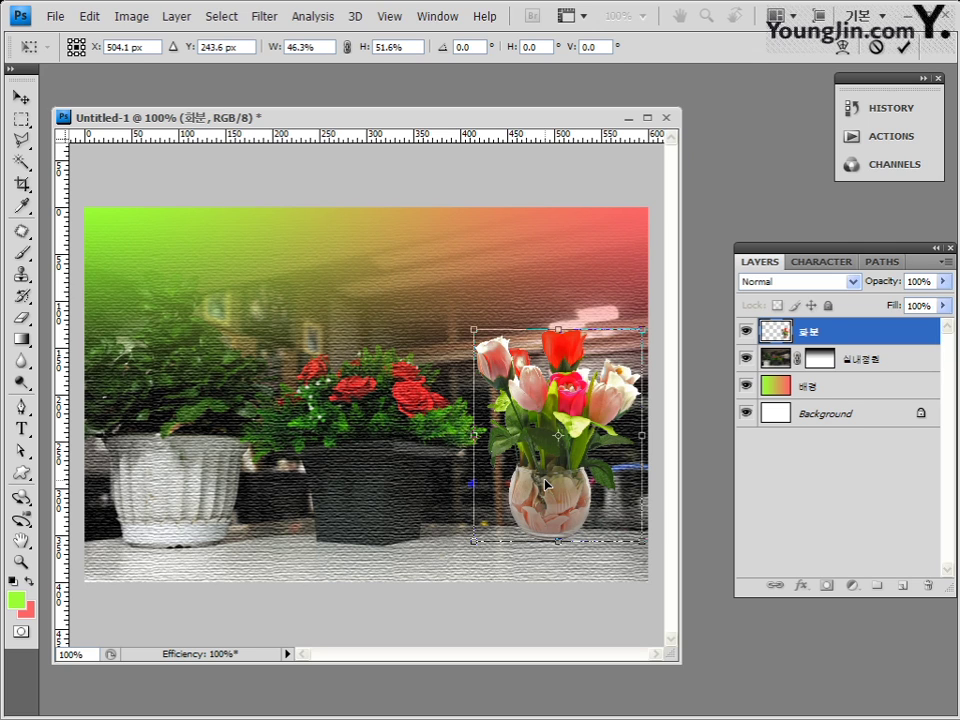
key(Return)
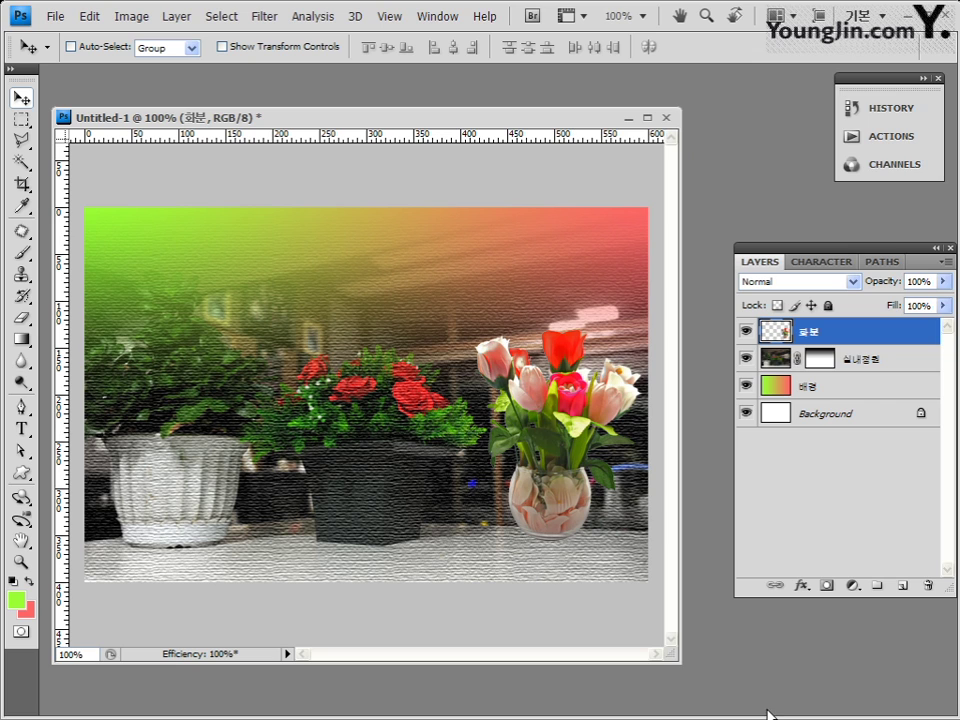
Step: Add a new layer above 화분 and set the foreground color to white, ffffff
drag(370, 663, 370, 682)
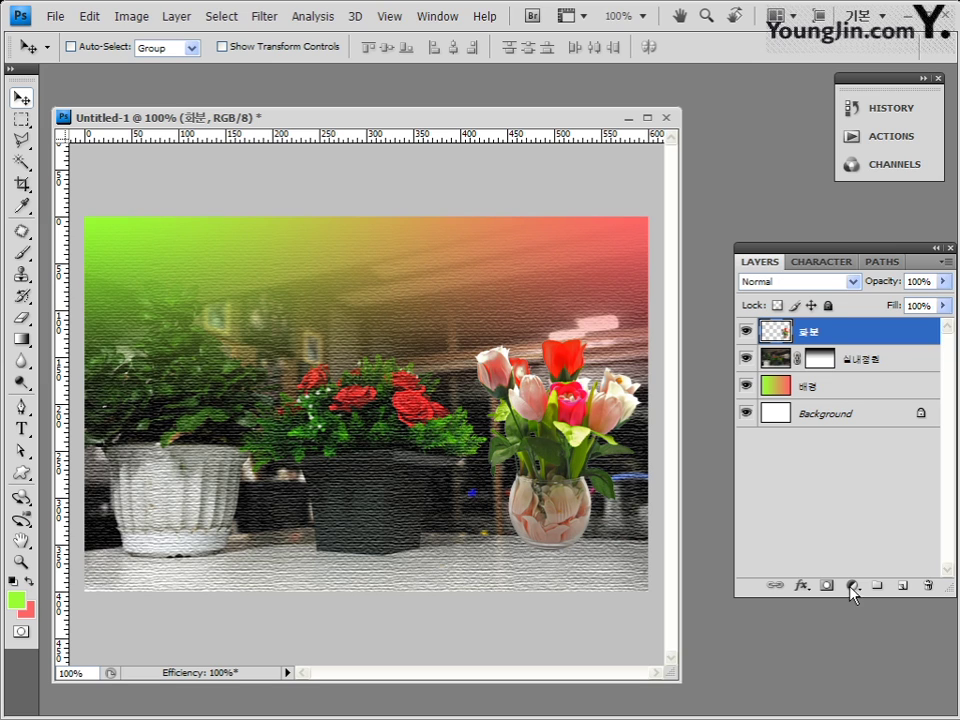
click(902, 588)
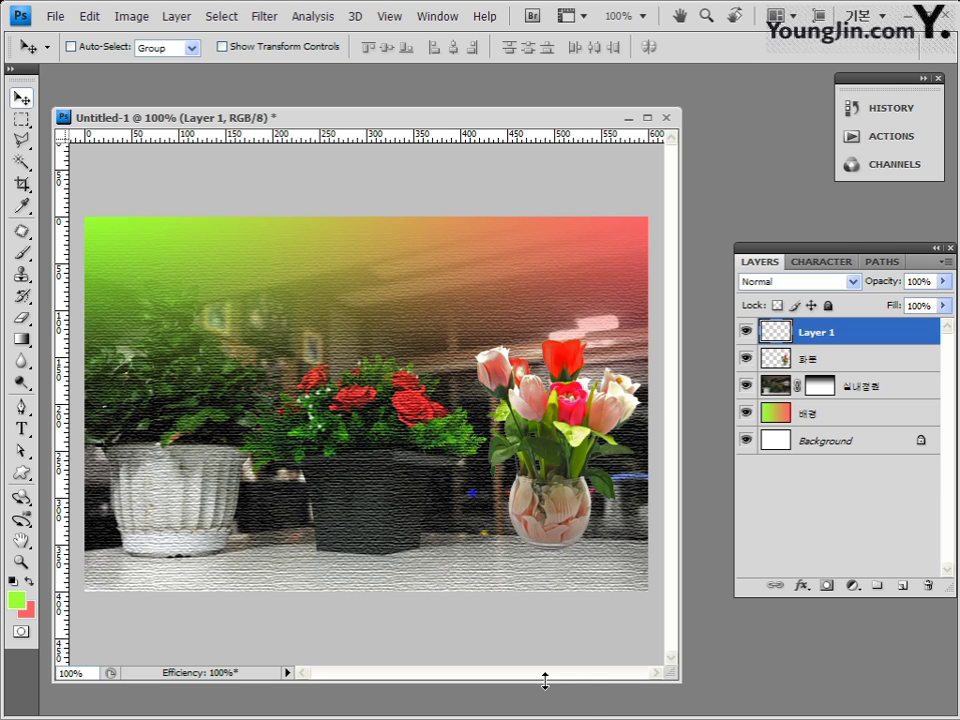
click(16, 600)
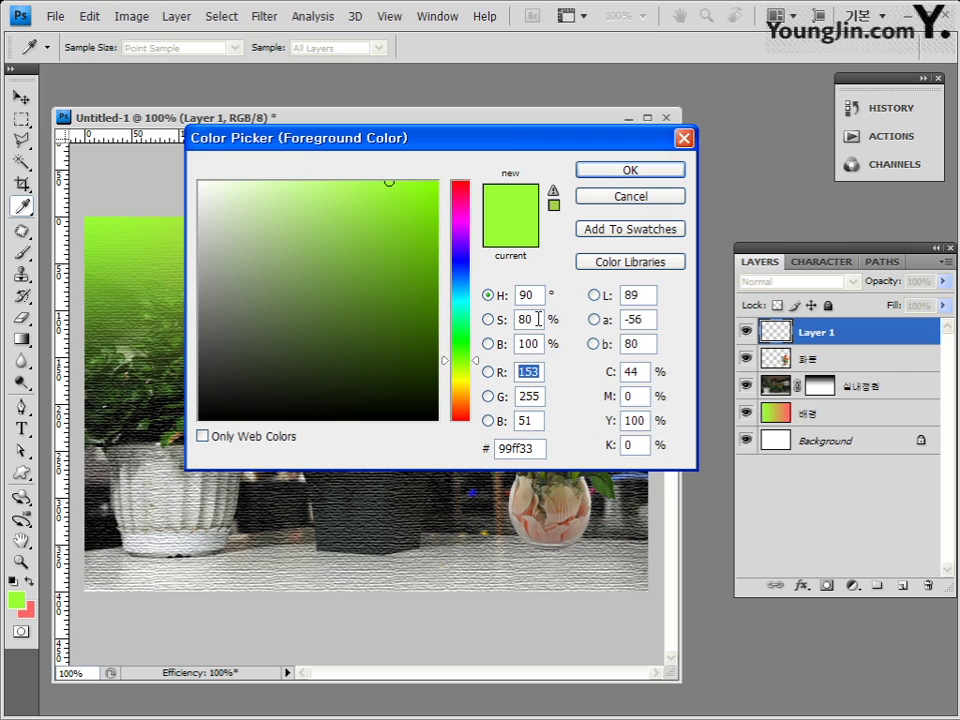
click(500, 449)
text(2)
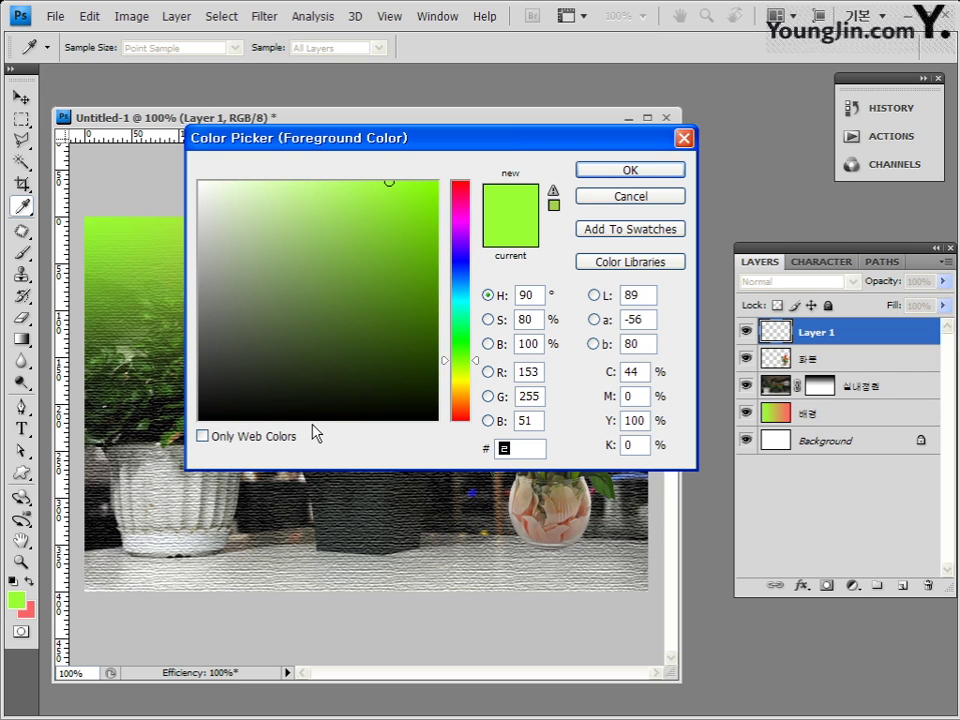
text(ffffff)
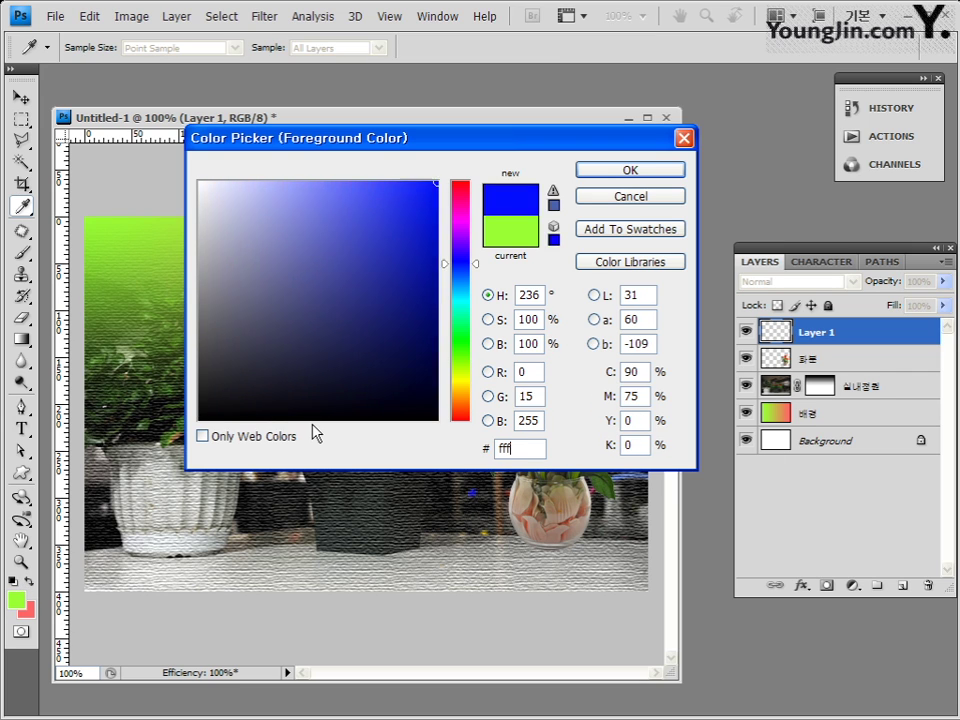
click(626, 172)
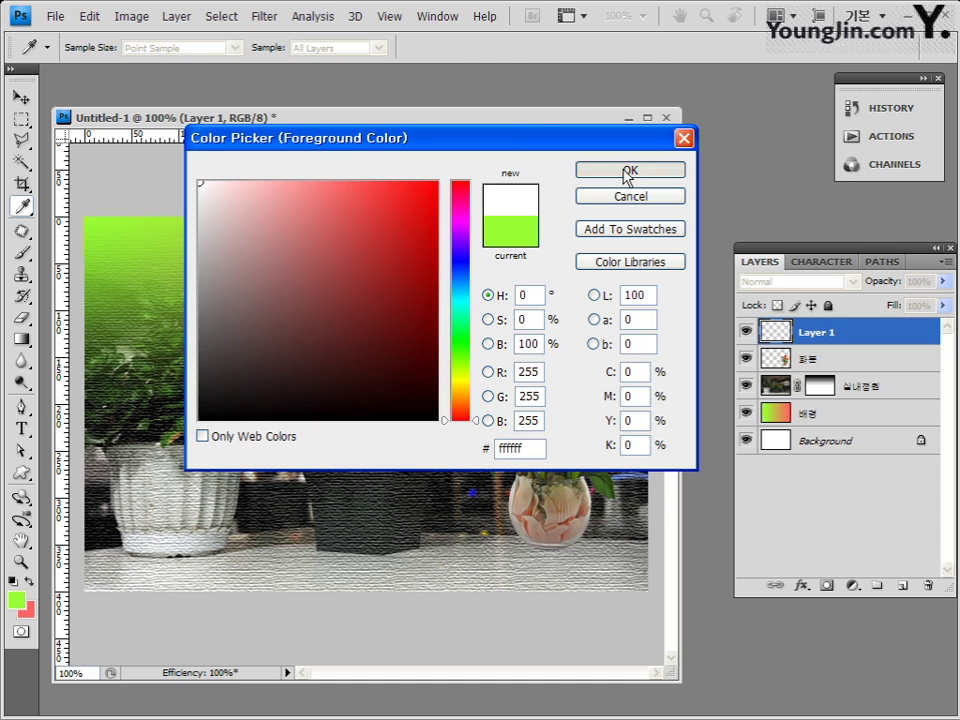
key(v)
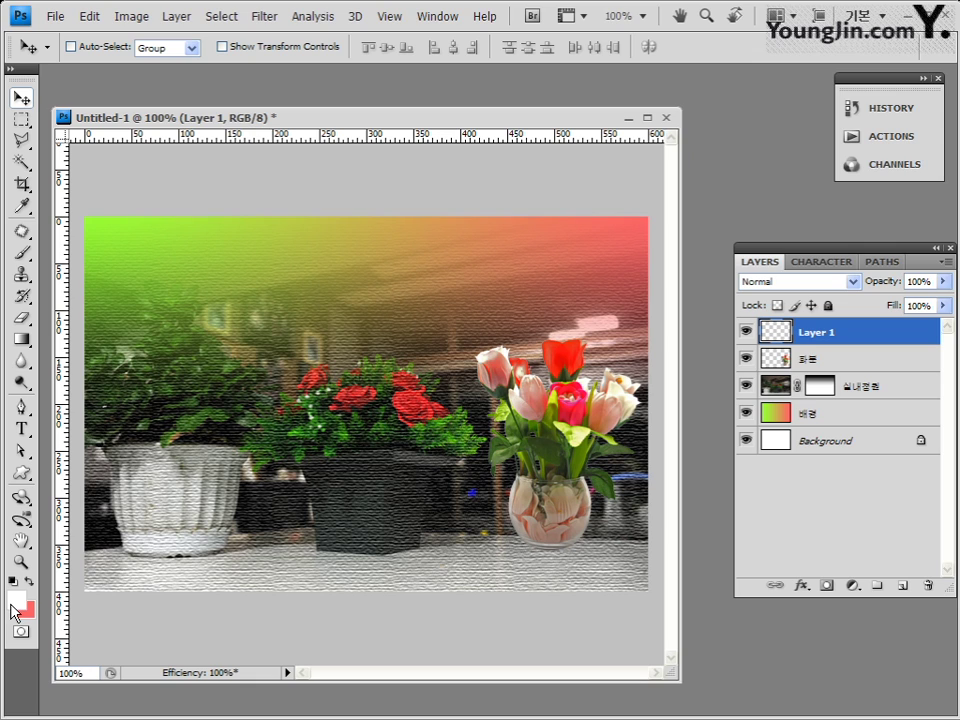
Step: Stamp ten separate white stars across the plants and flowers on the new layer, using the 29 px star brush enlarged to 45 px
click(27, 256)
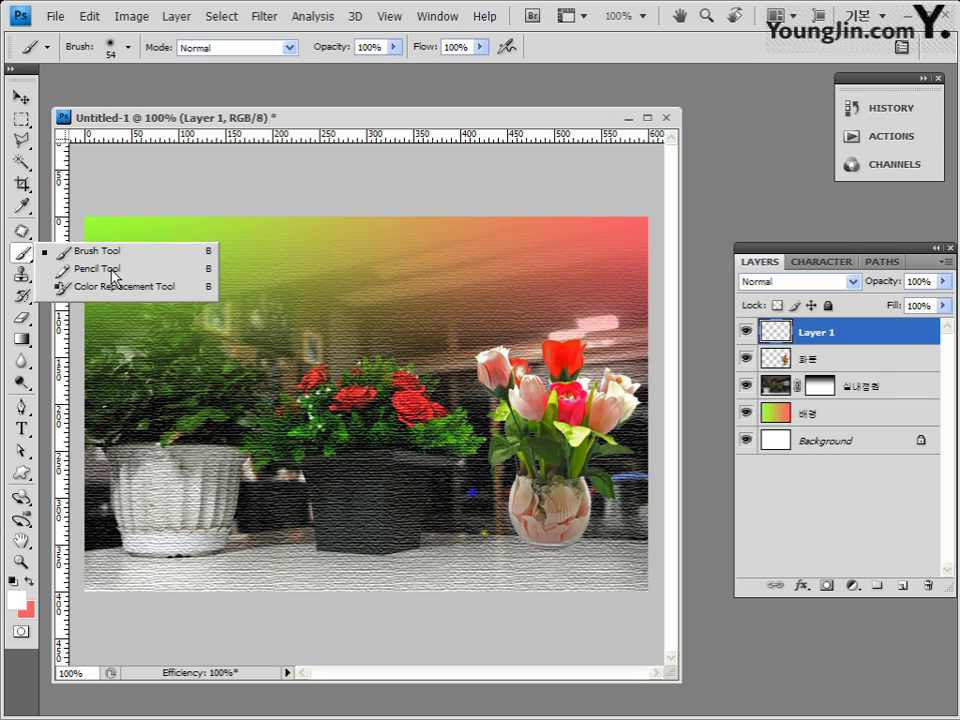
click(24, 256)
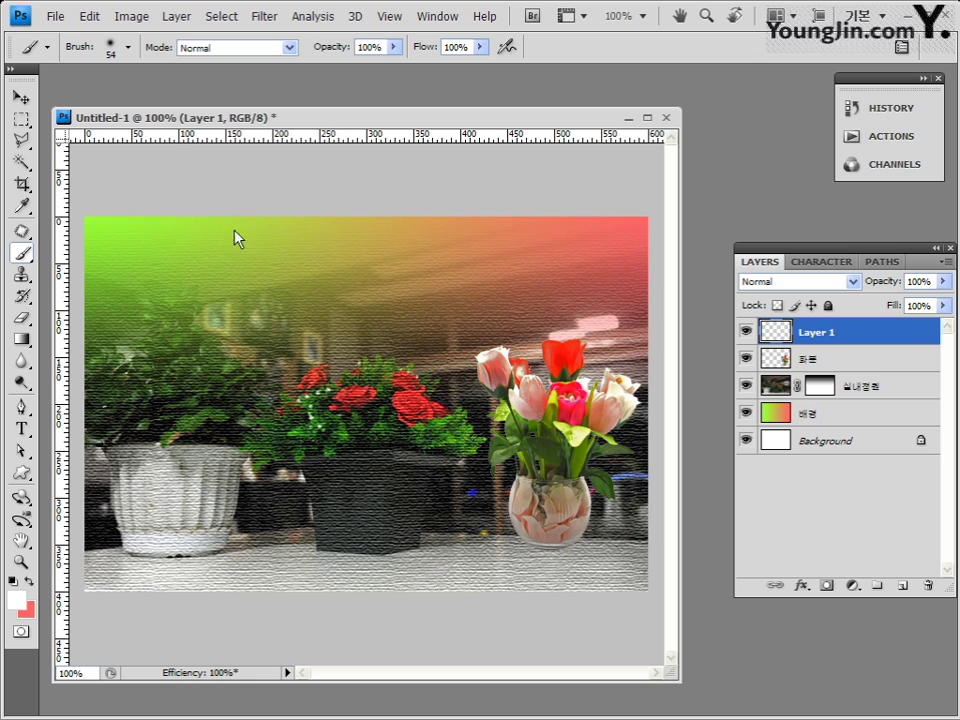
click(127, 50)
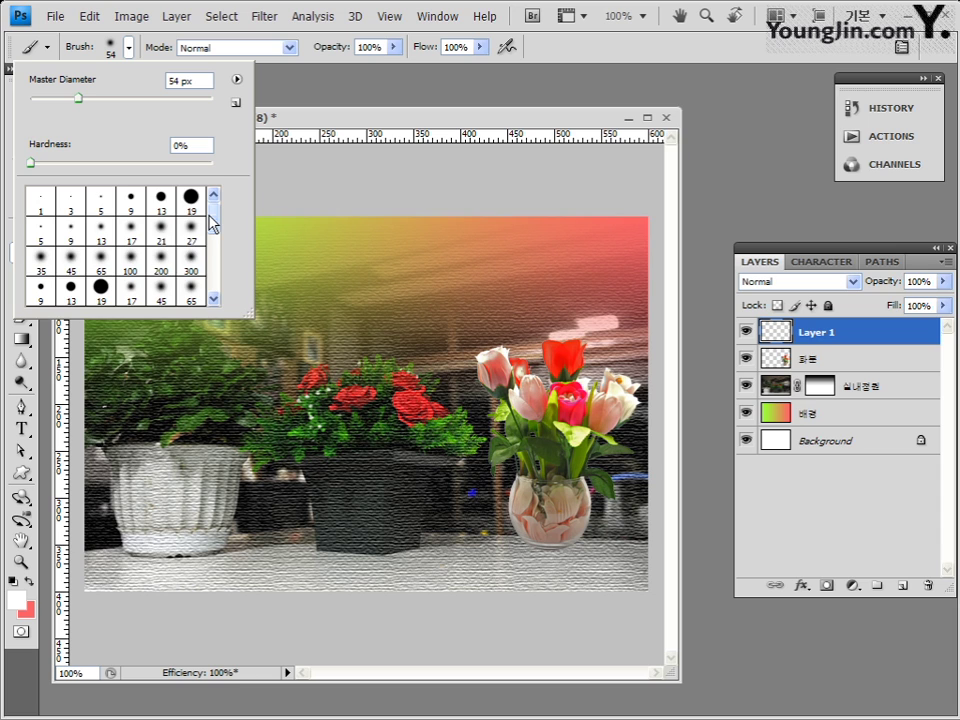
drag(210, 222, 212, 290)
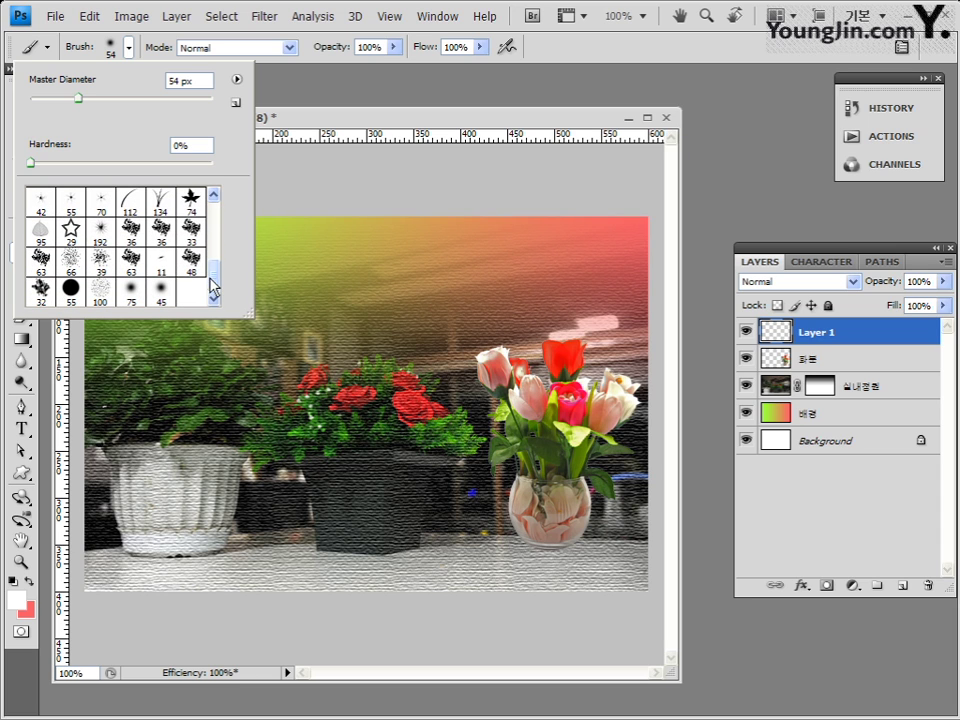
click(72, 230)
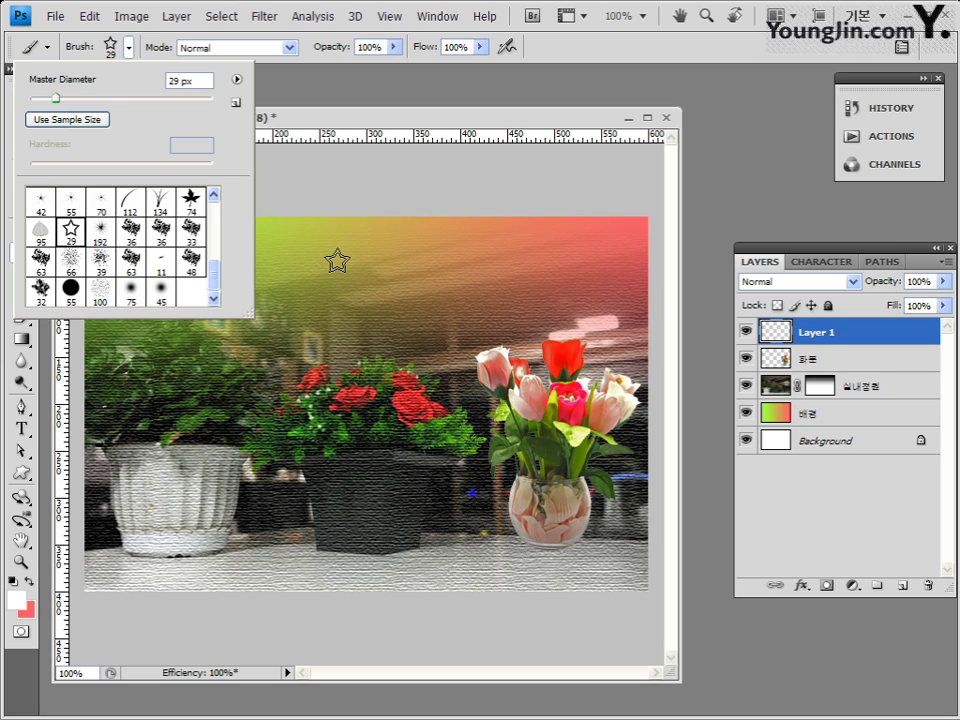
double_click(179, 81)
drag(55, 102, 72, 103)
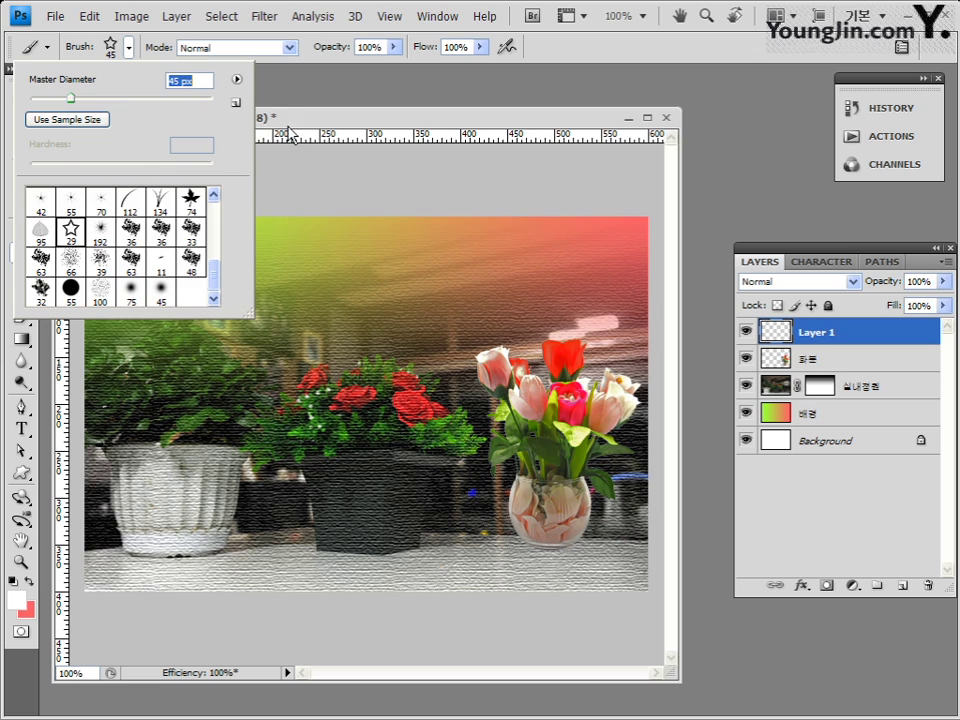
key(Return)
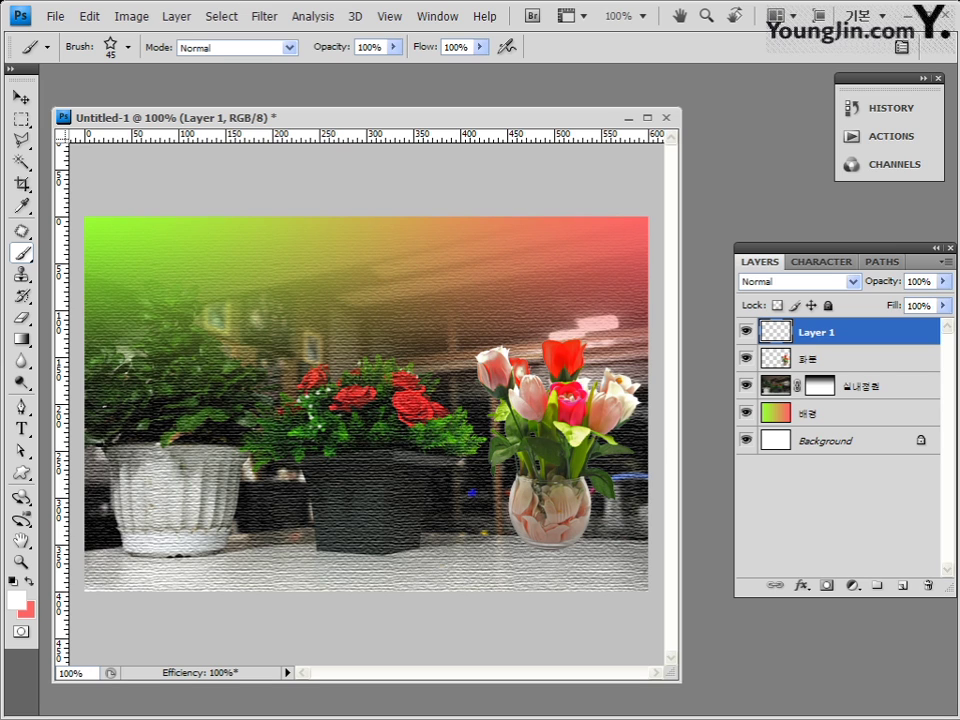
drag(128, 345, 605, 345)
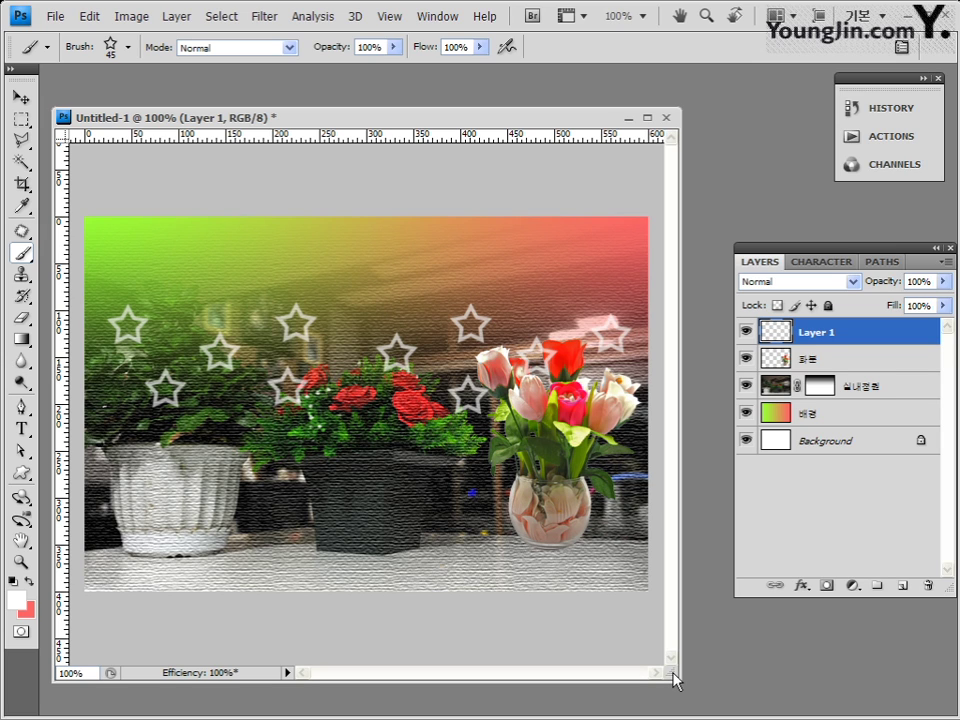
Step: Set the foreground color to orange, ff6600
click(17, 602)
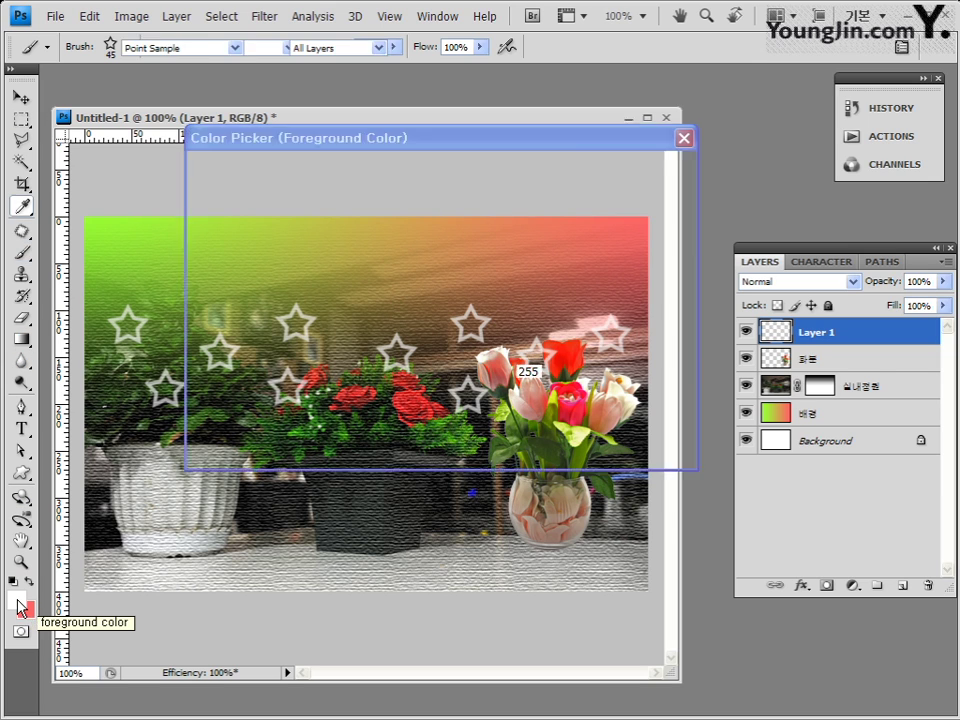
drag(437, 137, 460, 122)
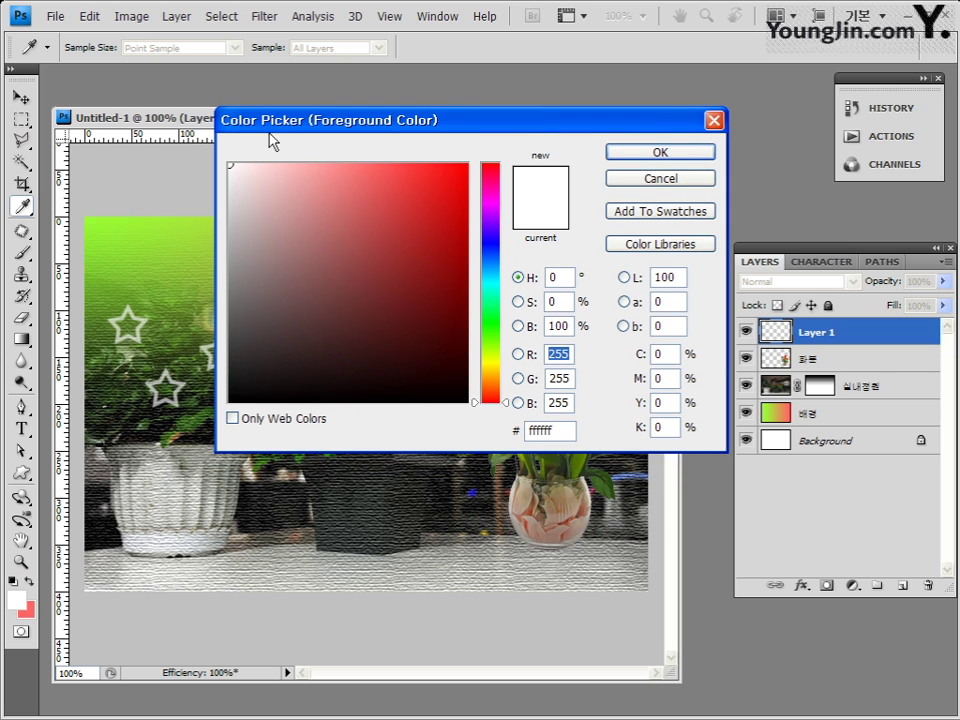
double_click(550, 432)
text(ff6600)
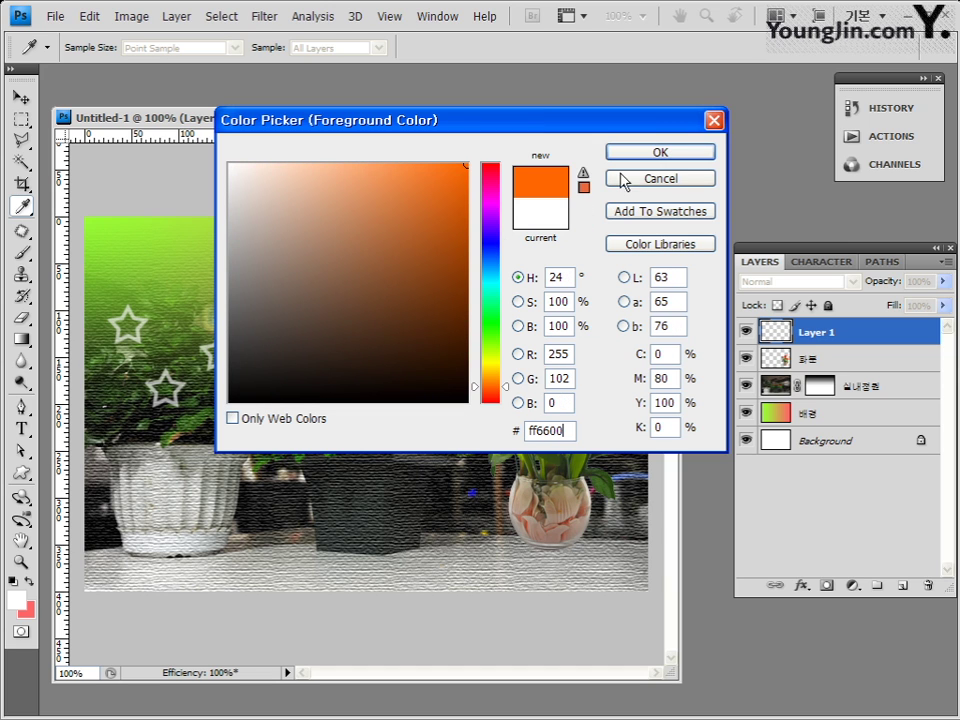
click(660, 153)
key(b)
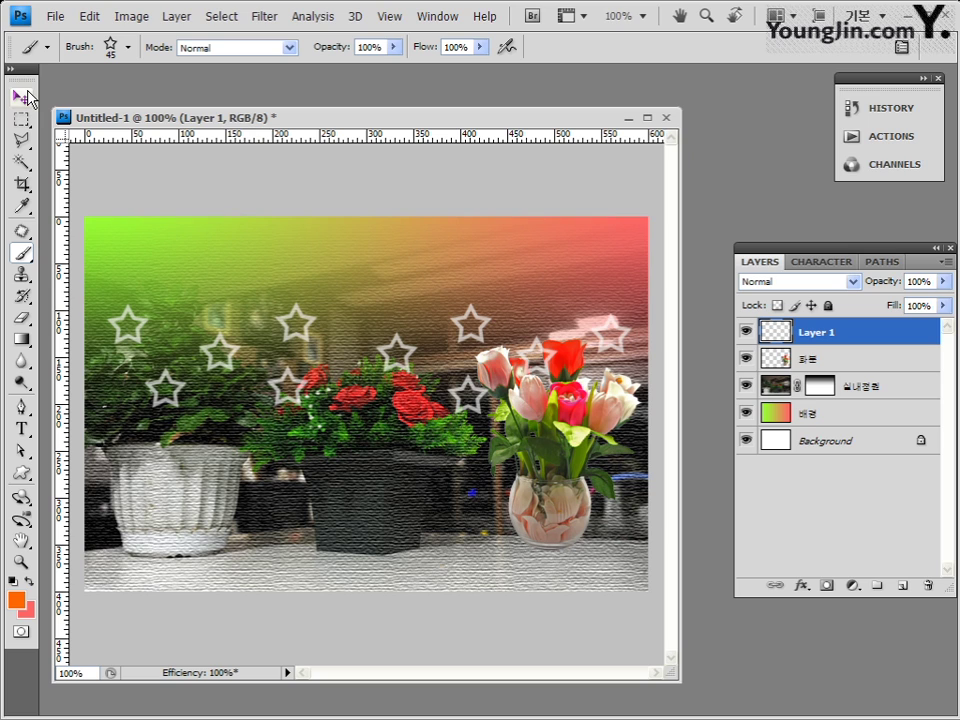
click(22, 473)
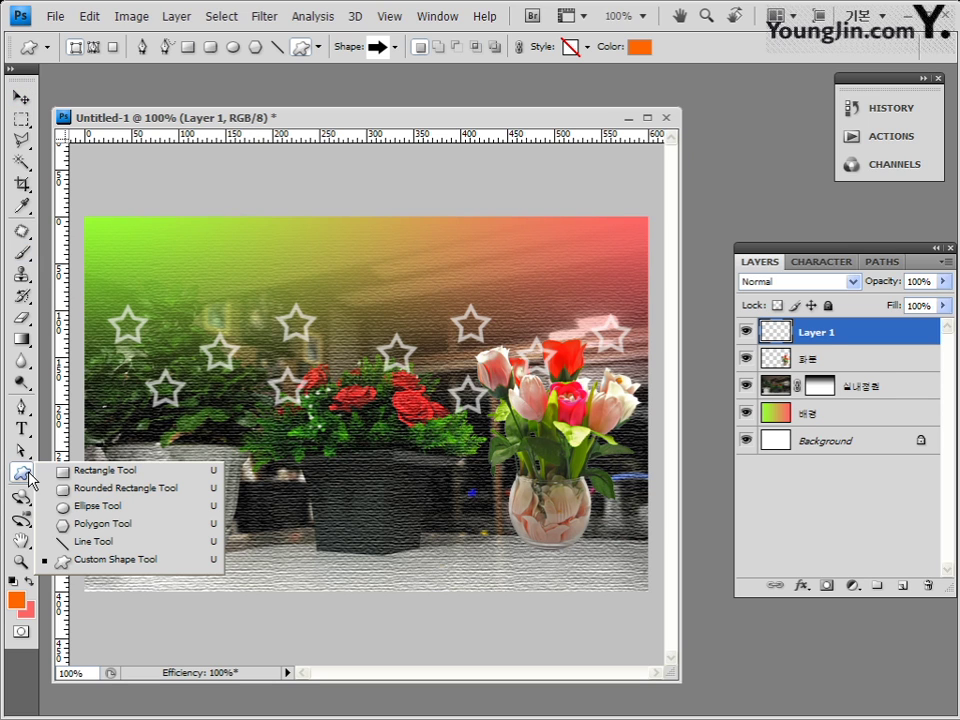
click(80, 470)
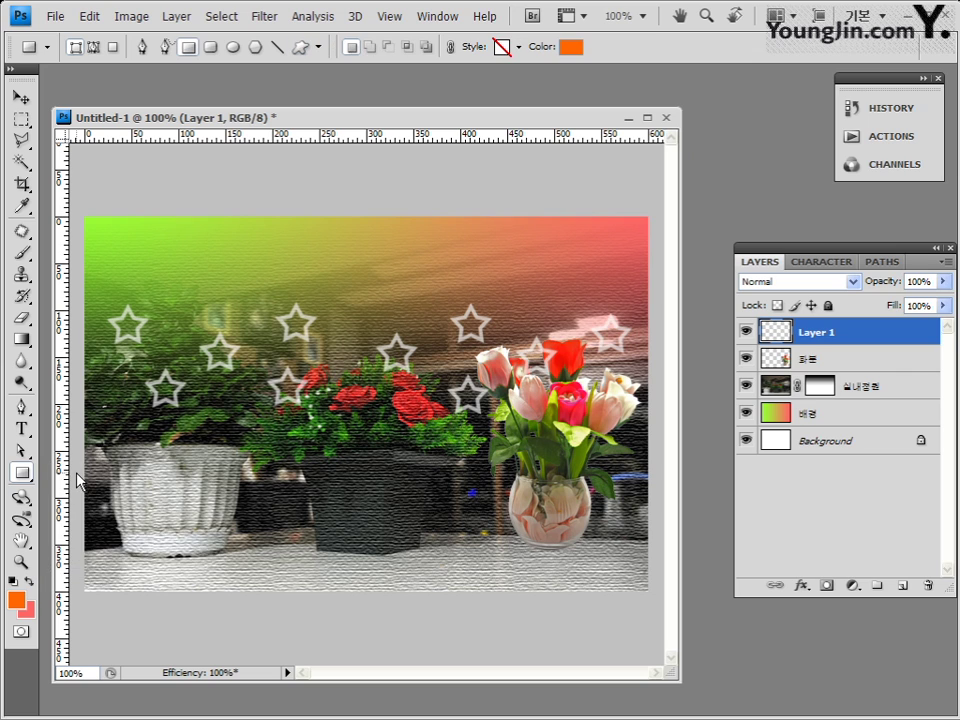
click(22, 473)
click(80, 488)
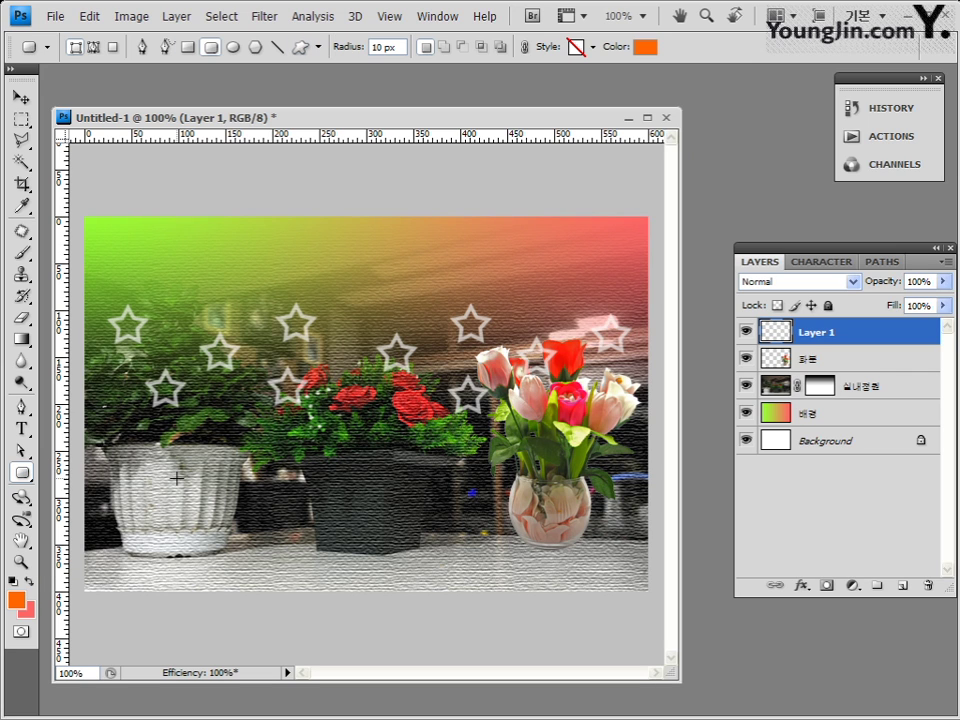
Step: Choose the Custom Shape tool and replace its current shapes with the Shapes library
click(20, 473)
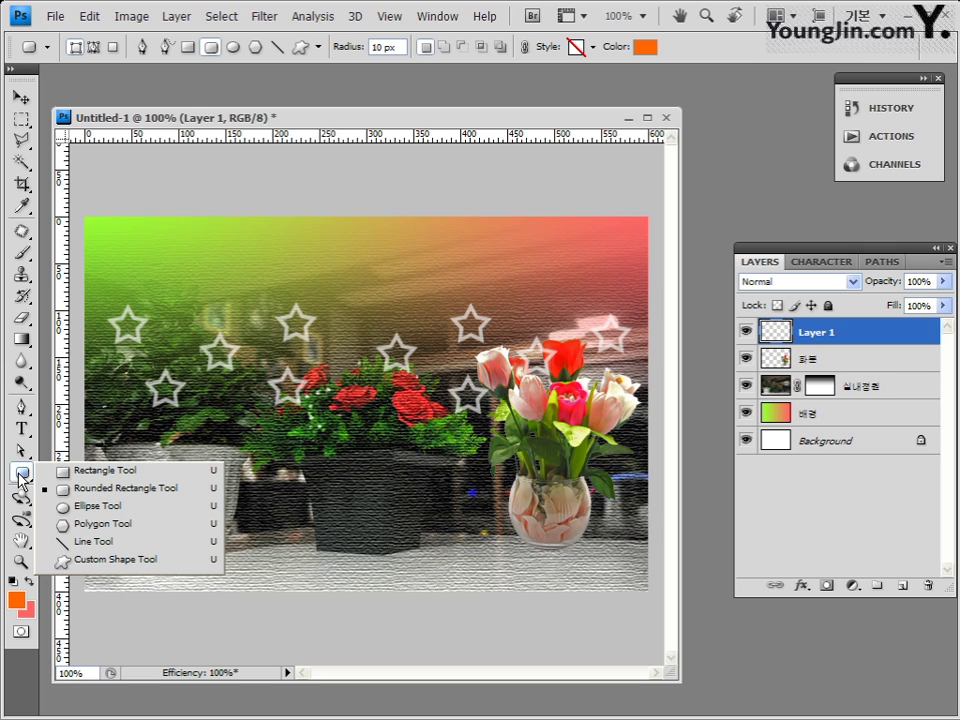
click(123, 560)
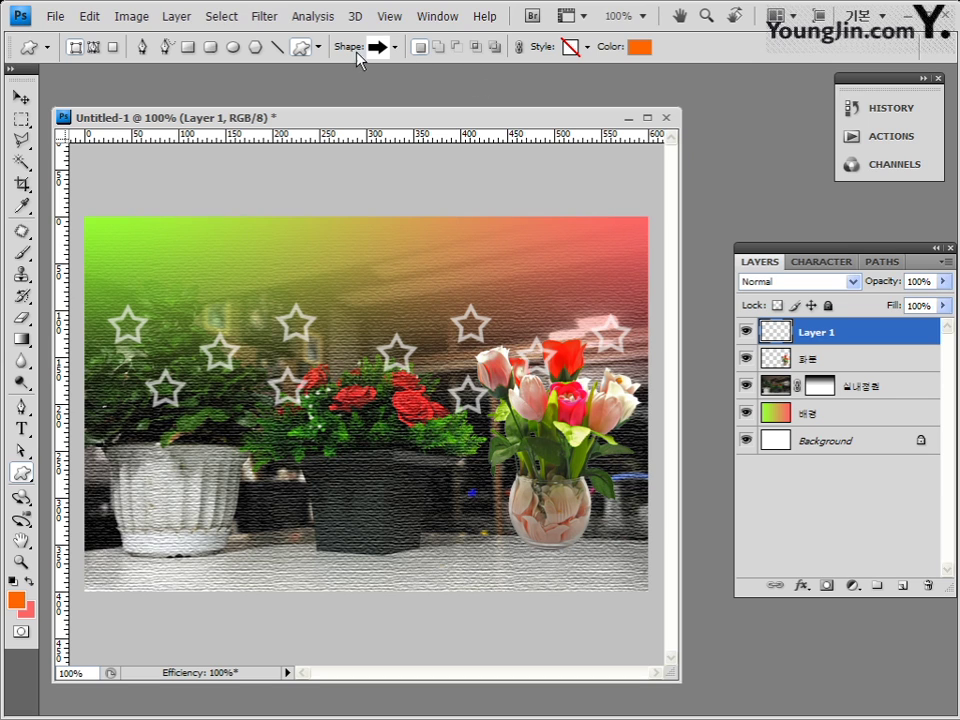
click(395, 46)
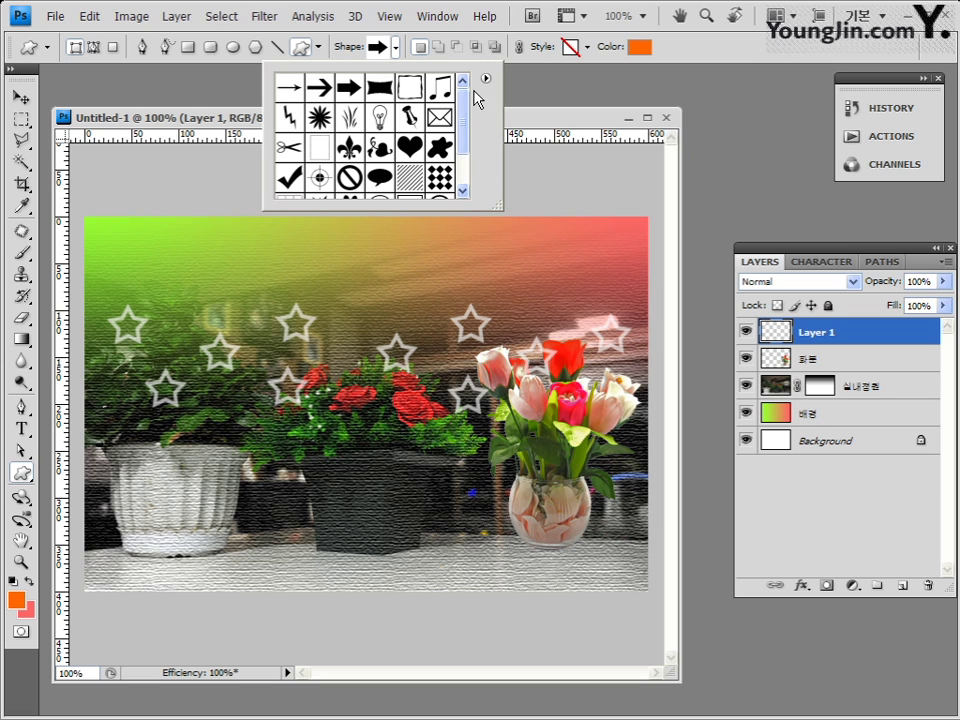
mouse_move(462, 110)
mouse_down()
mouse_move(469, 158)
mouse_move(465, 100)
mouse_move(473, 172)
mouse_move(465, 88)
mouse_up()
click(486, 79)
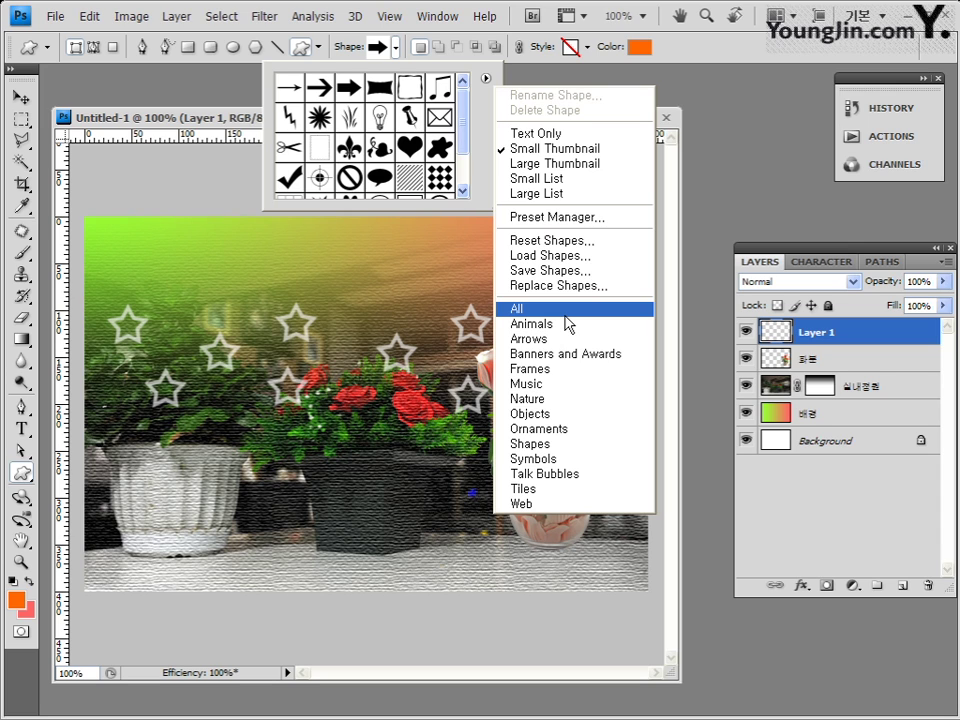
click(557, 447)
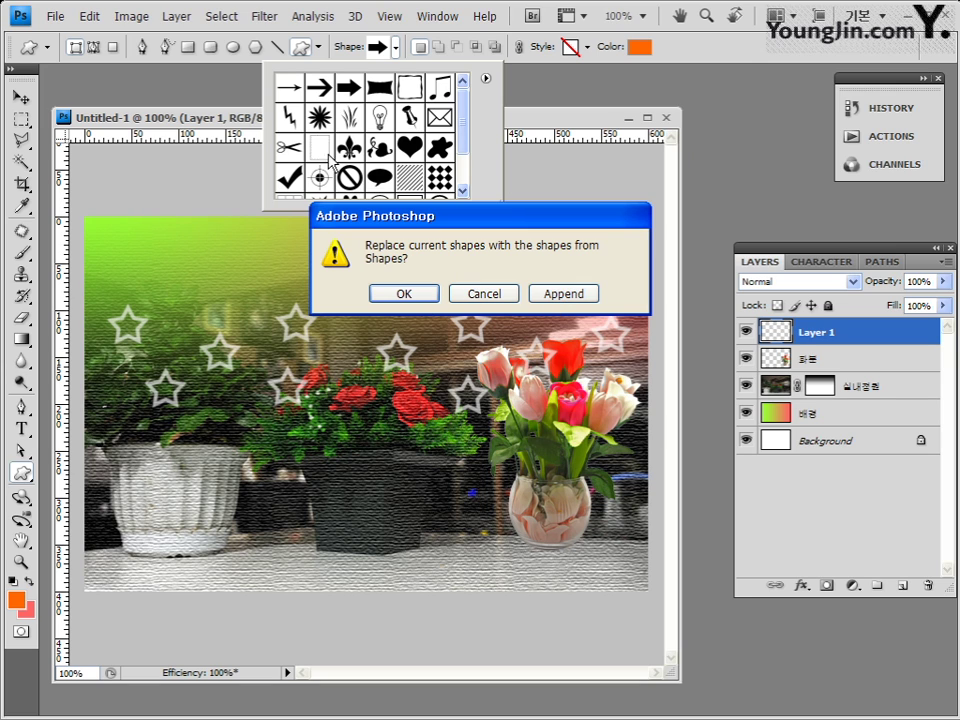
click(406, 295)
Step: Draw an orange spade custom shape about 75 px wide in the image's upper-left corner
mouse_move(463, 110)
mouse_down()
mouse_move(463, 160)
mouse_move(463, 98)
mouse_up()
click(410, 120)
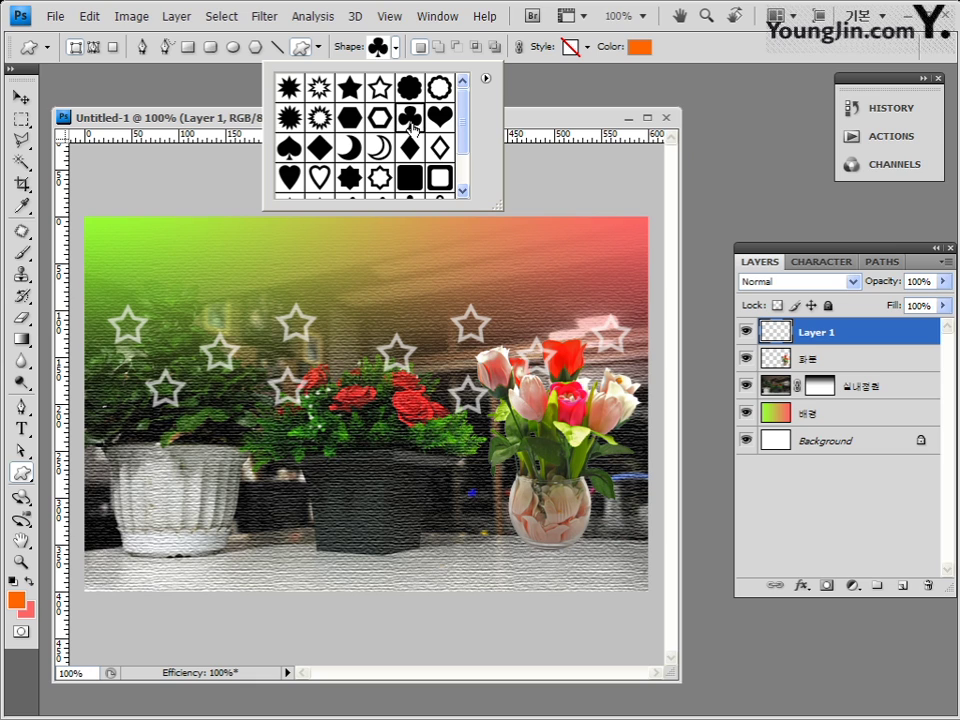
click(440, 120)
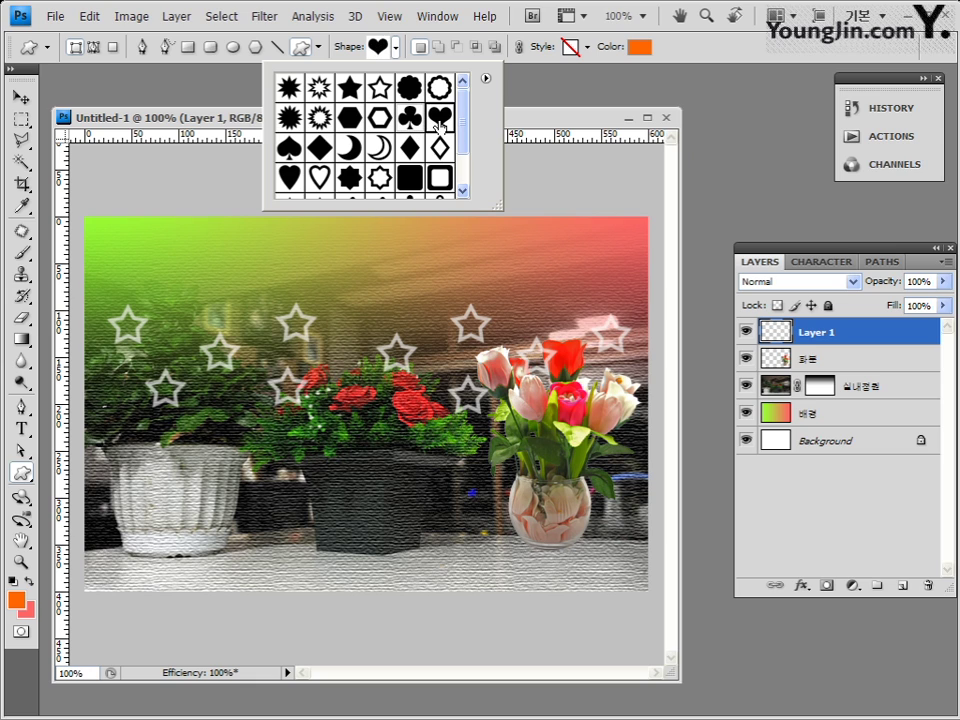
click(289, 148)
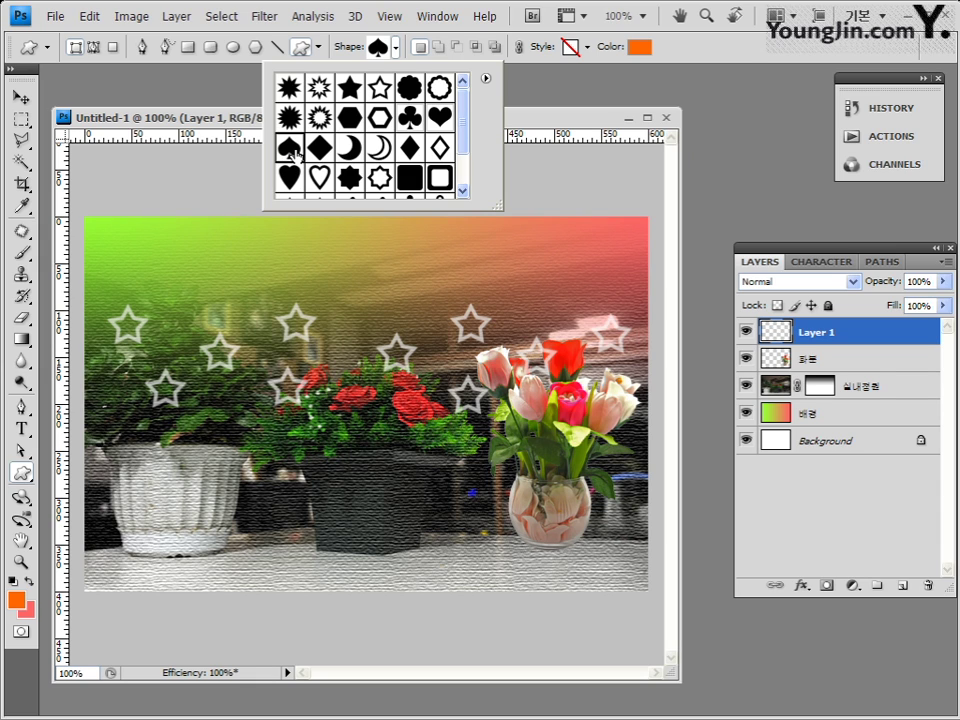
click(521, 125)
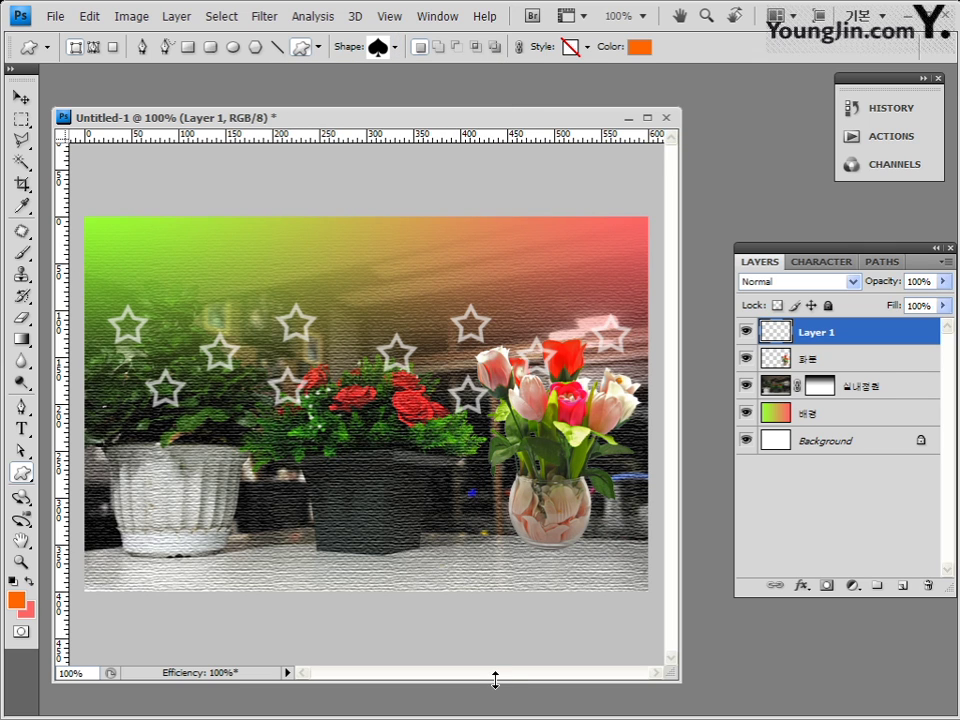
drag(495, 683, 496, 541)
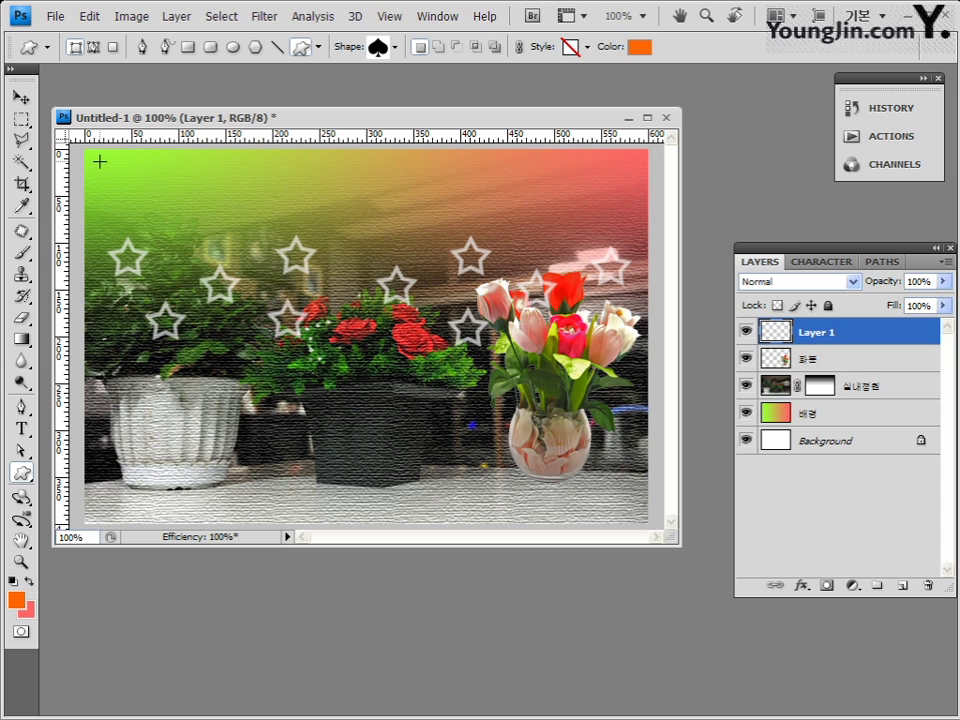
drag(96, 160, 167, 229)
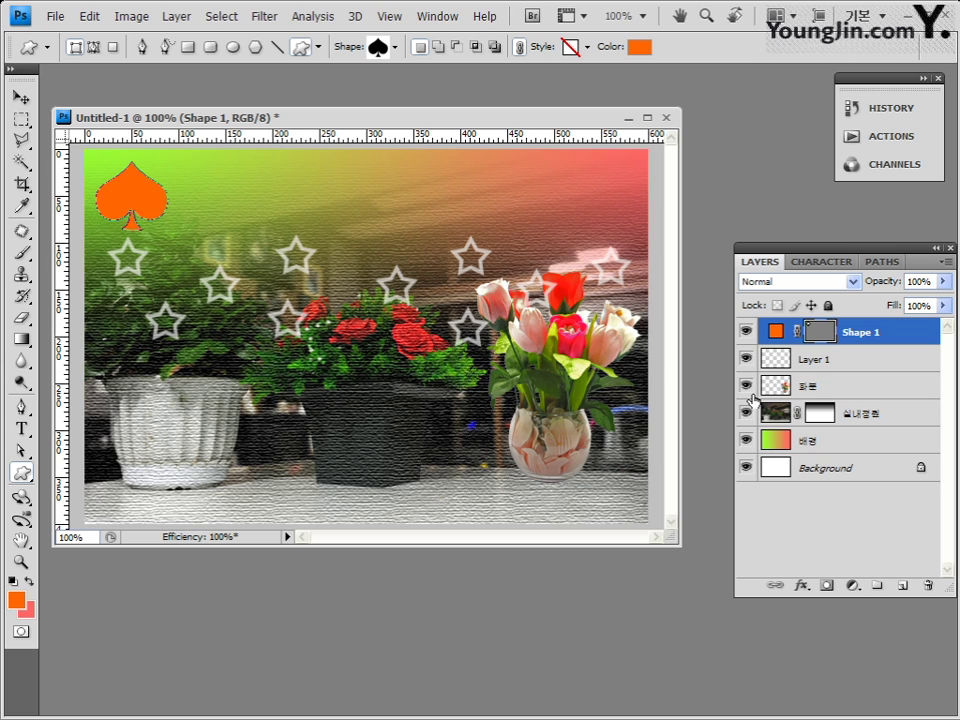
Step: Set the opacity of the spade's Shape 1 layer to 85%
click(820, 332)
key(Return)
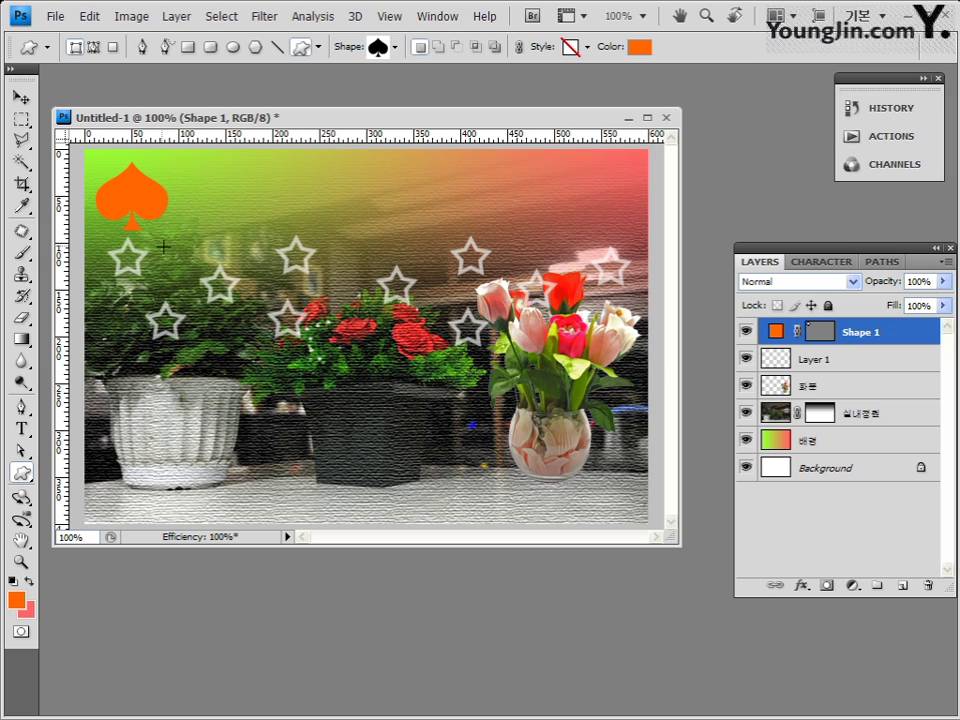
click(818, 332)
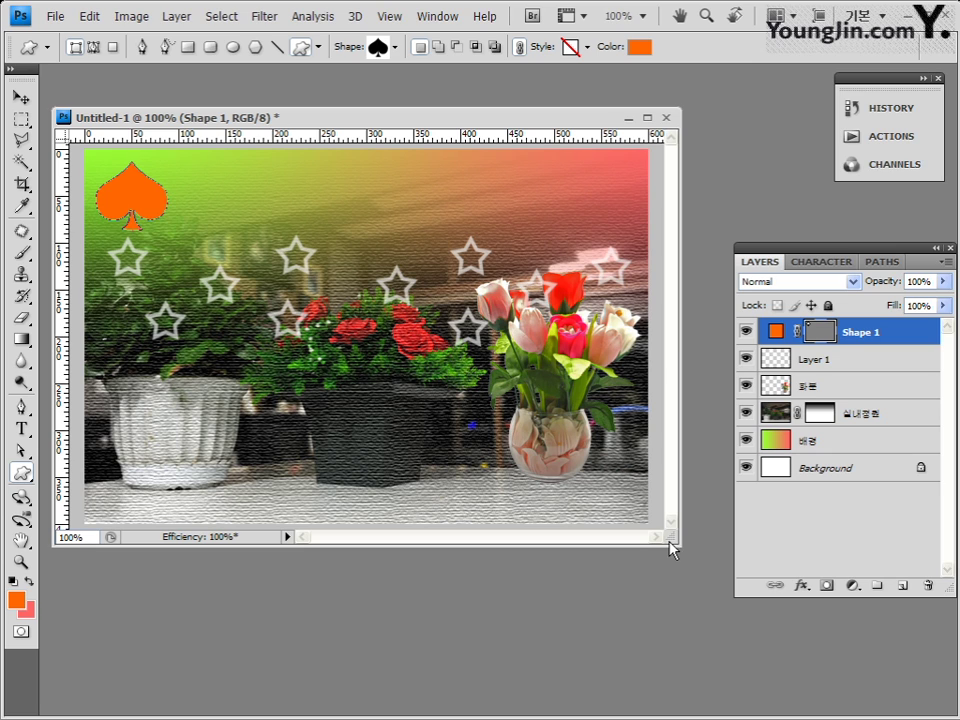
click(944, 281)
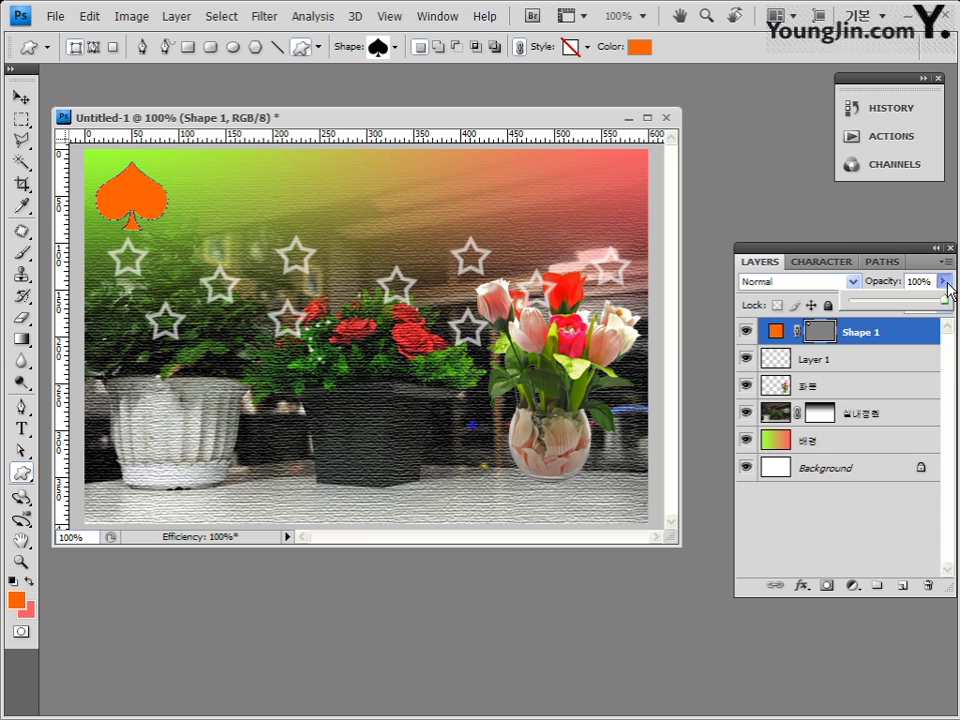
drag(944, 302, 930, 306)
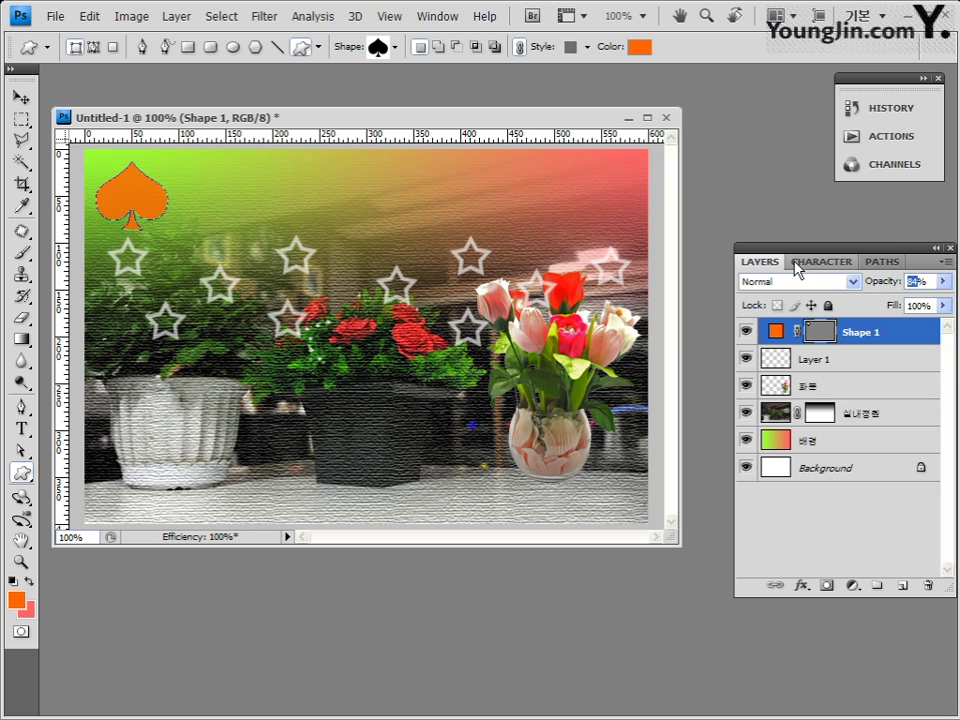
text(85)
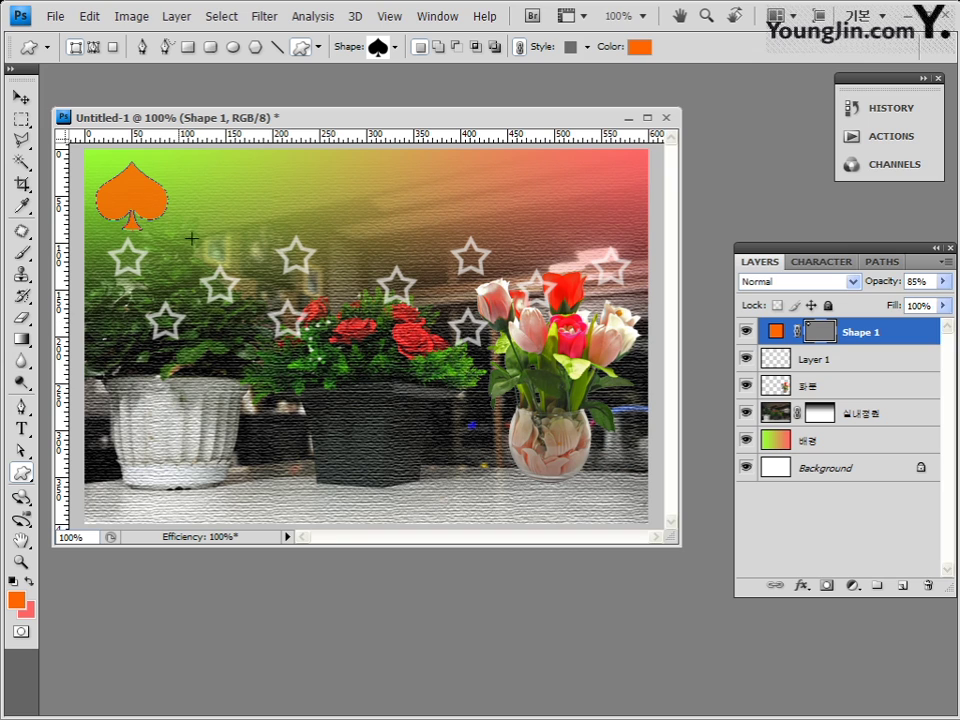
click(866, 361)
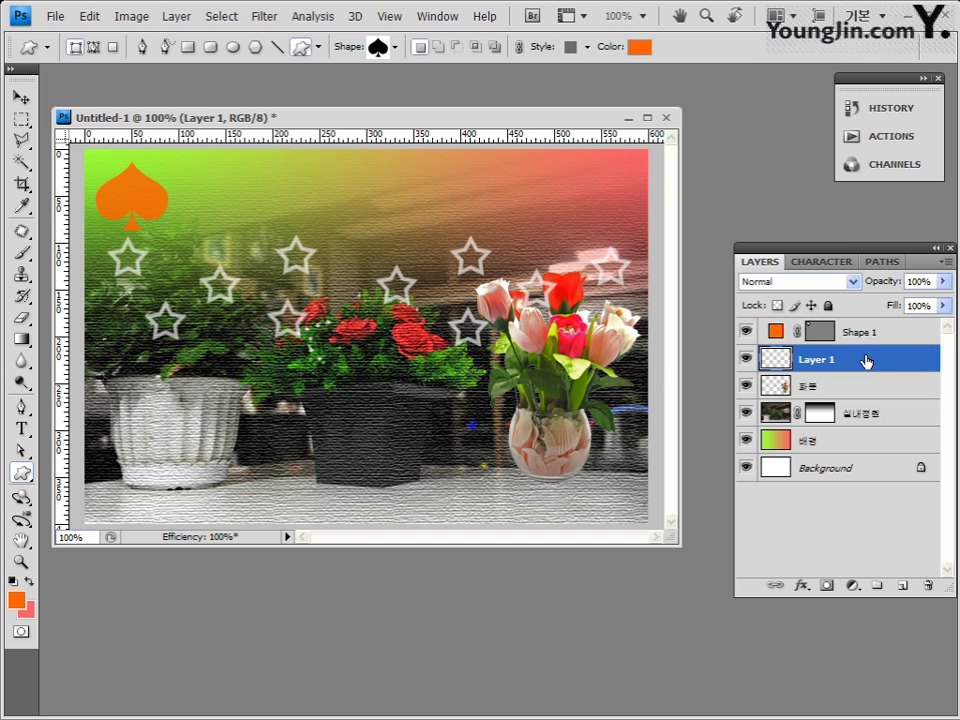
click(875, 392)
click(878, 416)
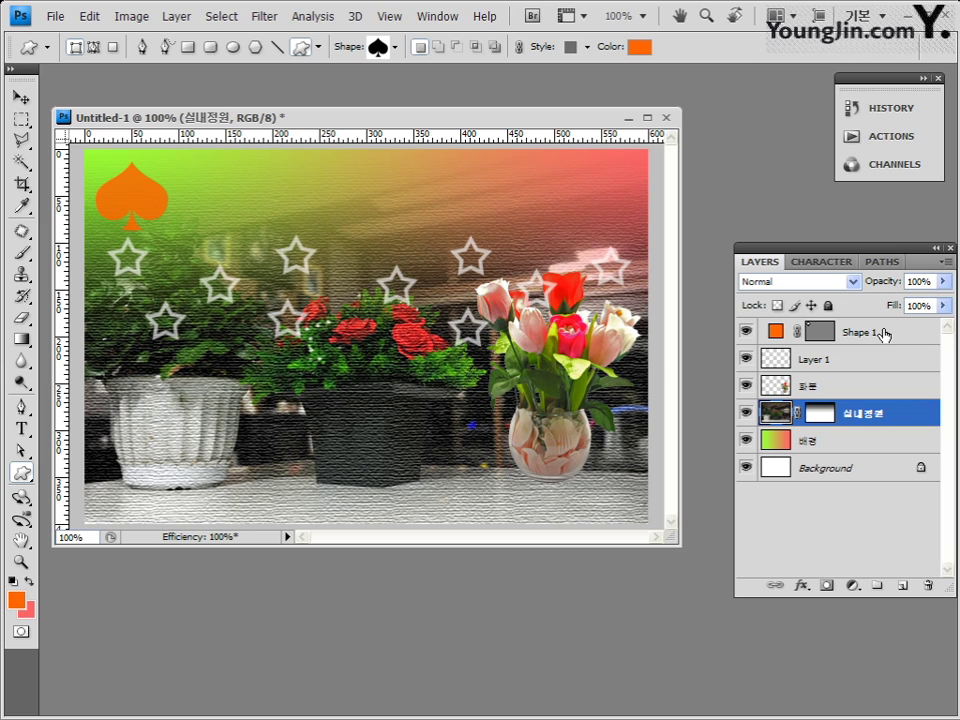
click(884, 334)
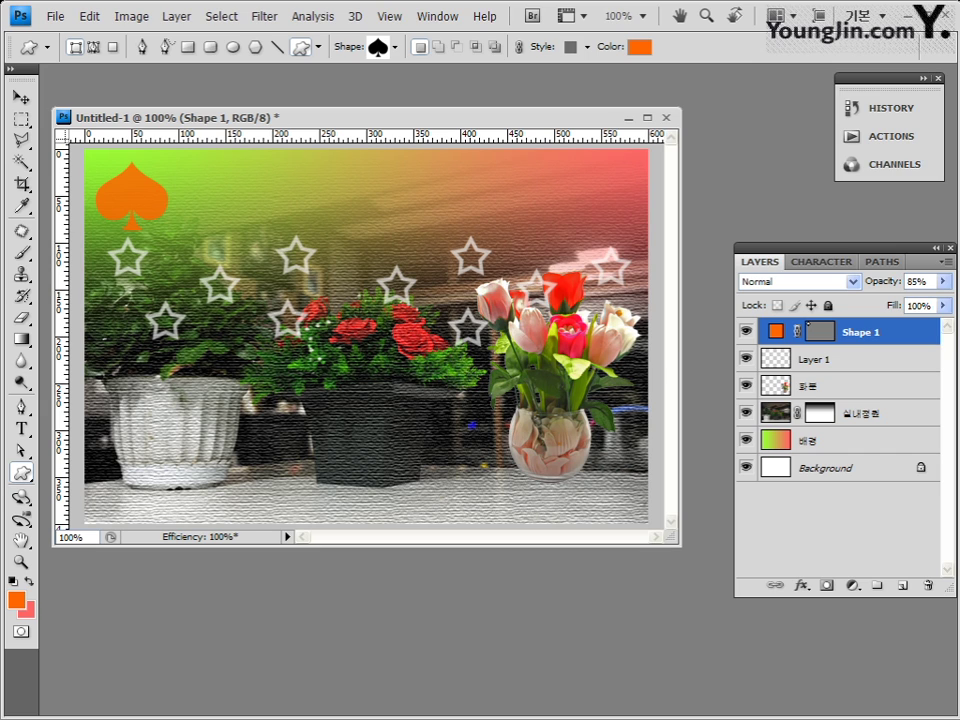
Step: Set up the Horizontal Type tool with a 40 pt font size and white text color, ffffff
click(17, 431)
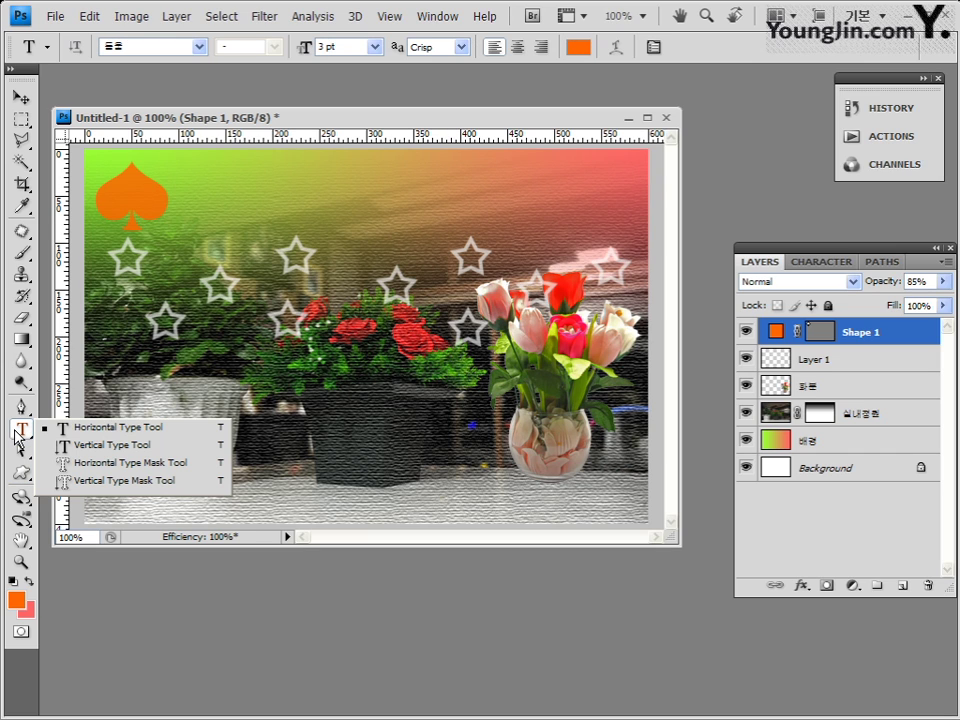
click(134, 47)
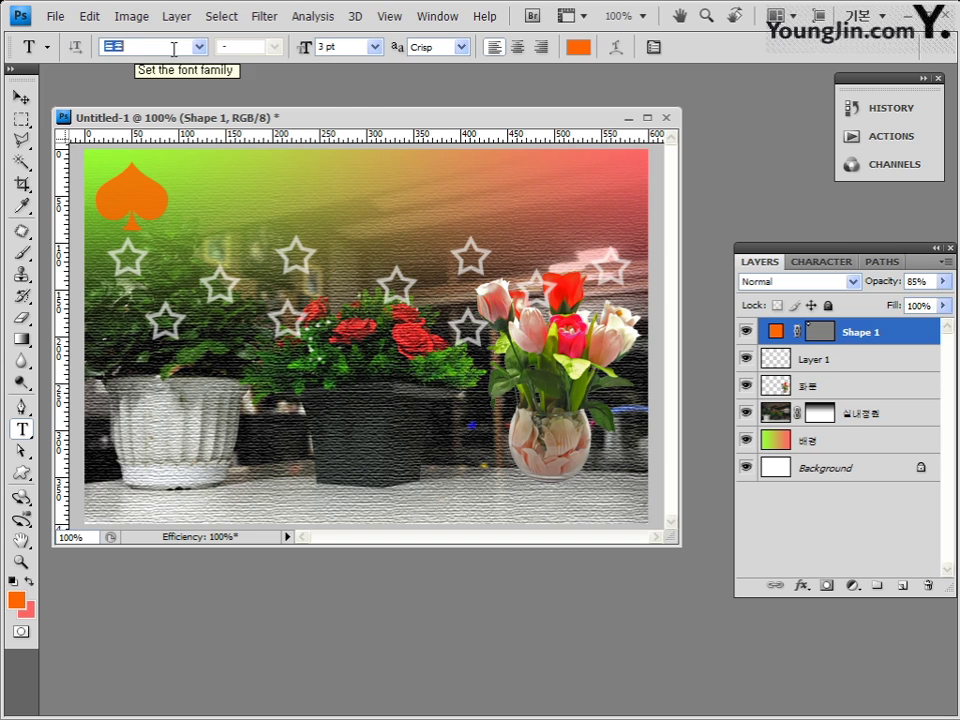
click(374, 47)
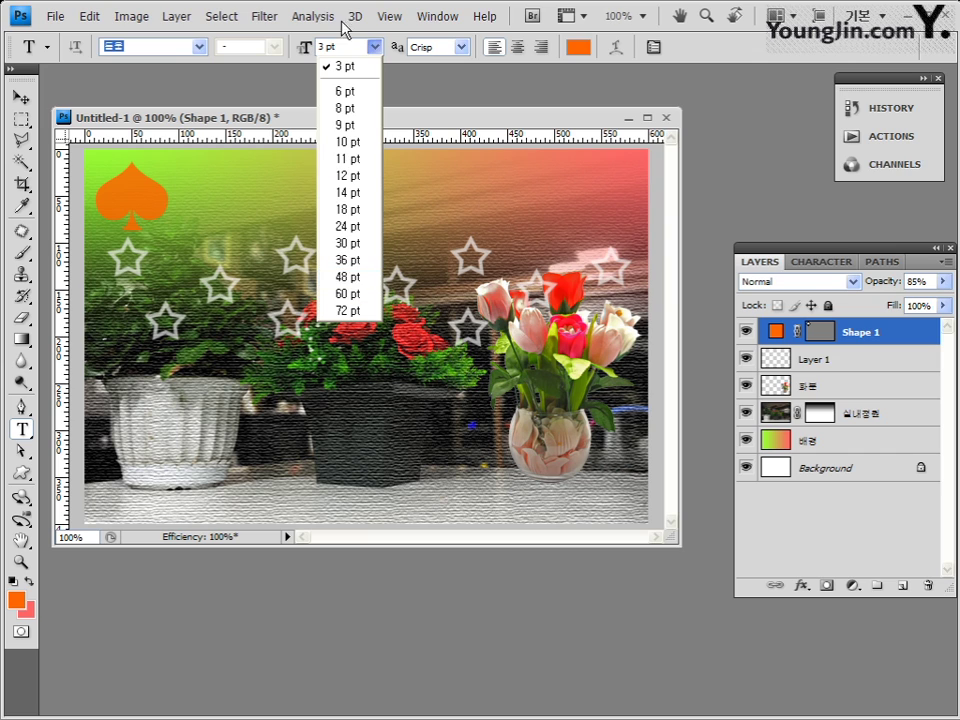
click(330, 47)
text(40)
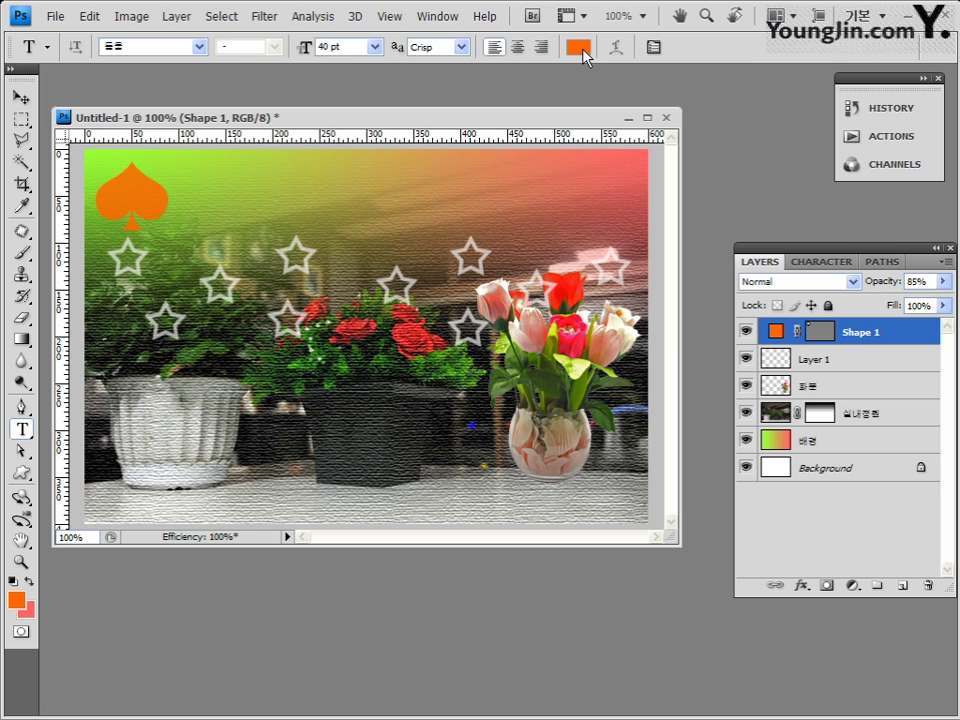
click(17, 602)
click(552, 430)
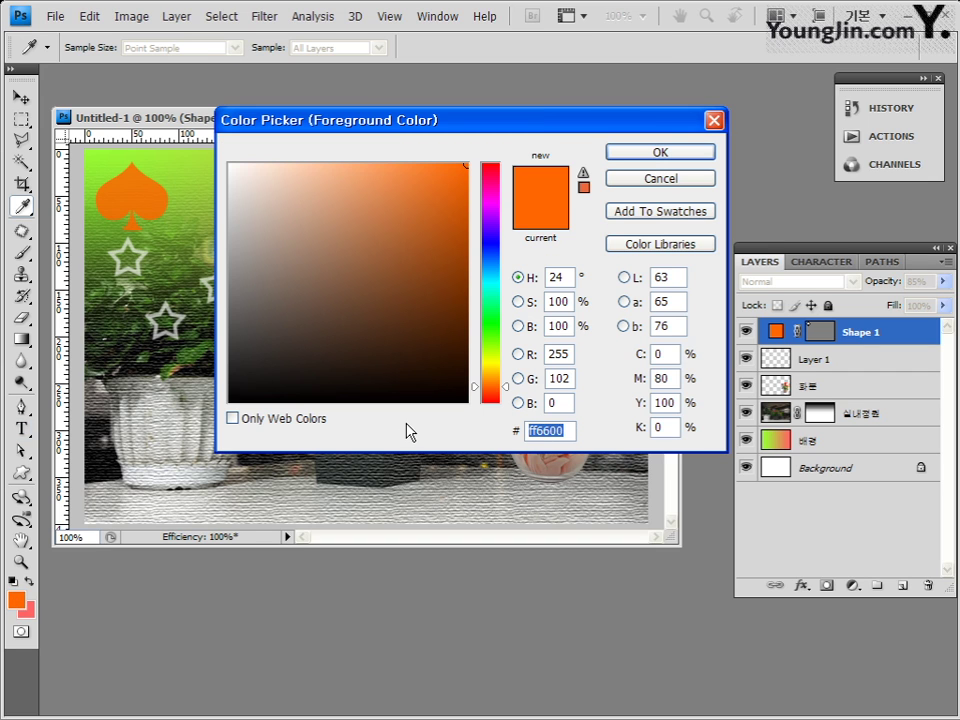
text(ffffff)
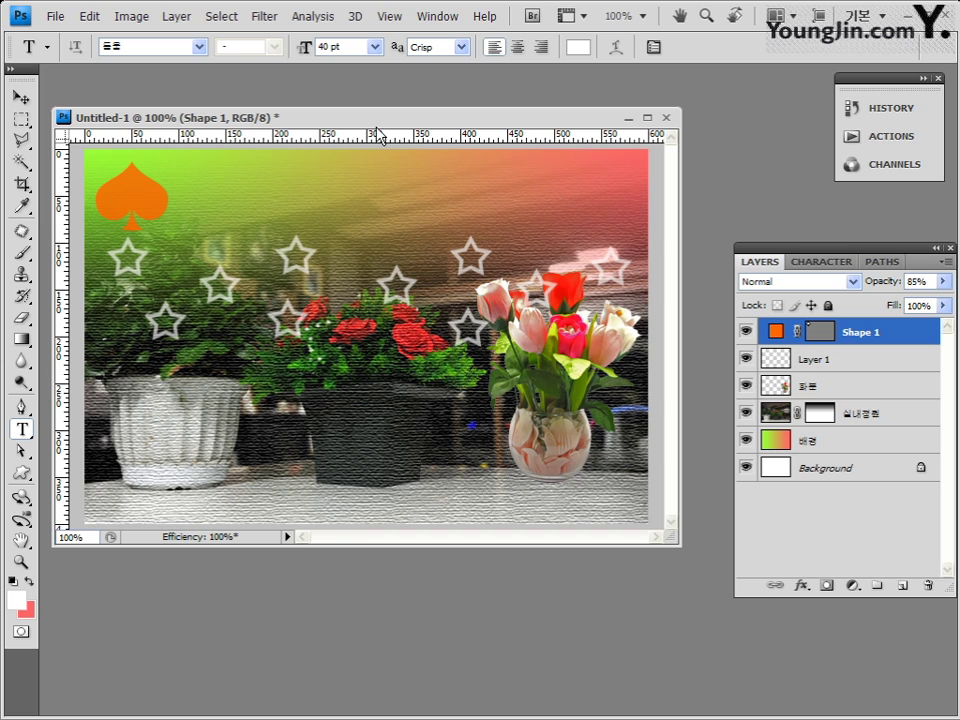
Step: Add the text 간단한 주거환경 화단을 꾸며봐요 on two lines, breaking after 환경, and place it in the image's upper-right corner above the flowers
click(375, 181)
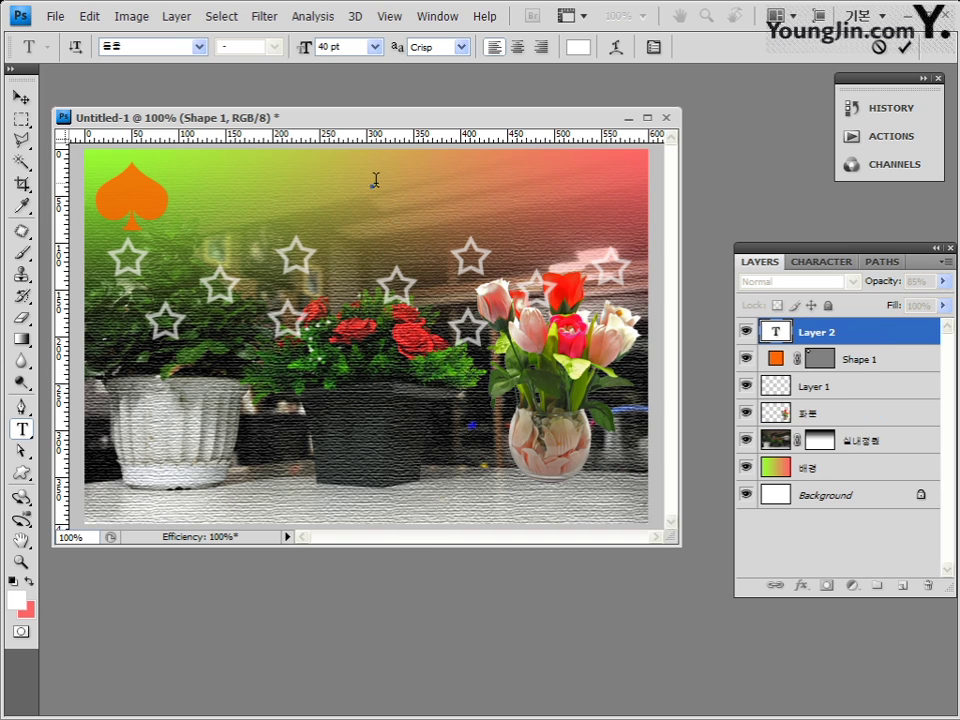
right_click(375, 181)
key(Escape)
text(간단한 주거환경 화단을 꾸며봐요)
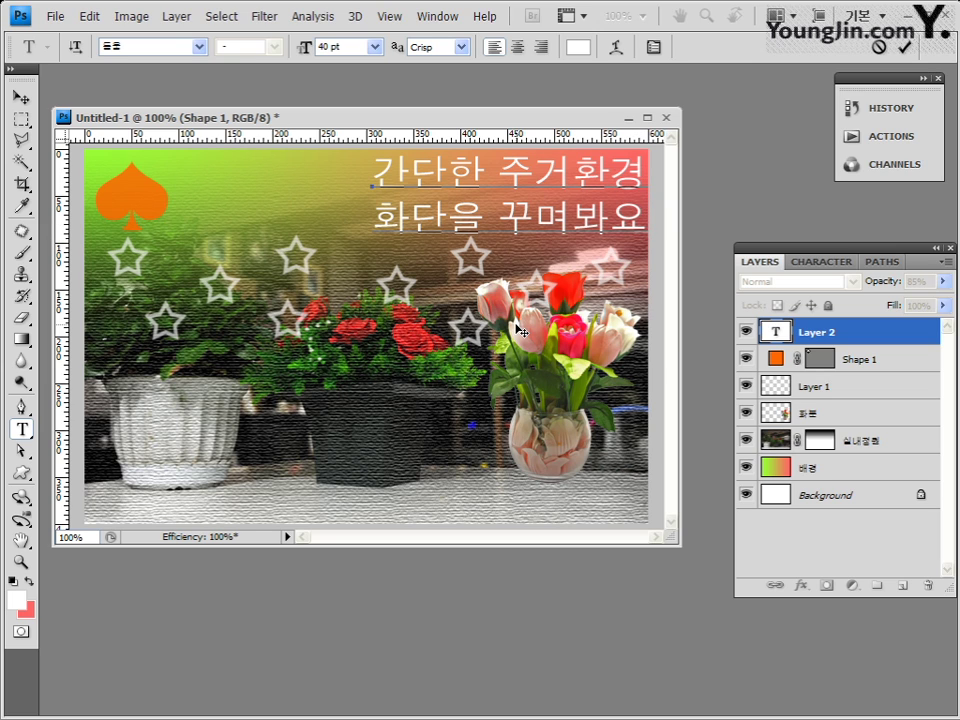
drag(516, 330, 494, 330)
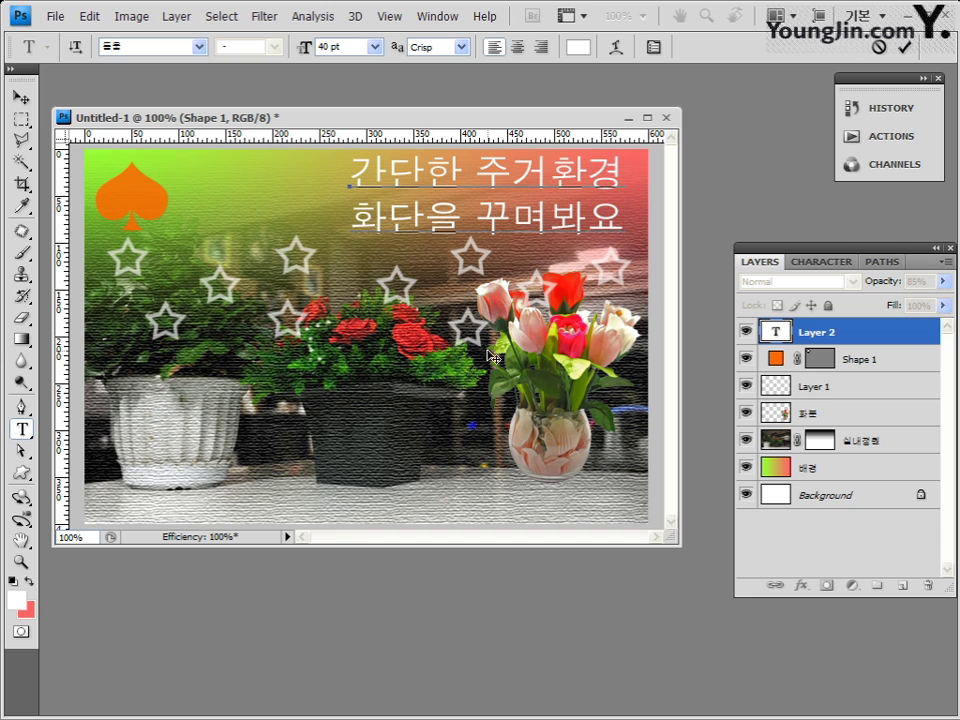
mouse_move(516, 356)
mouse_down()
mouse_move(492, 364)
mouse_move(528, 360)
mouse_up()
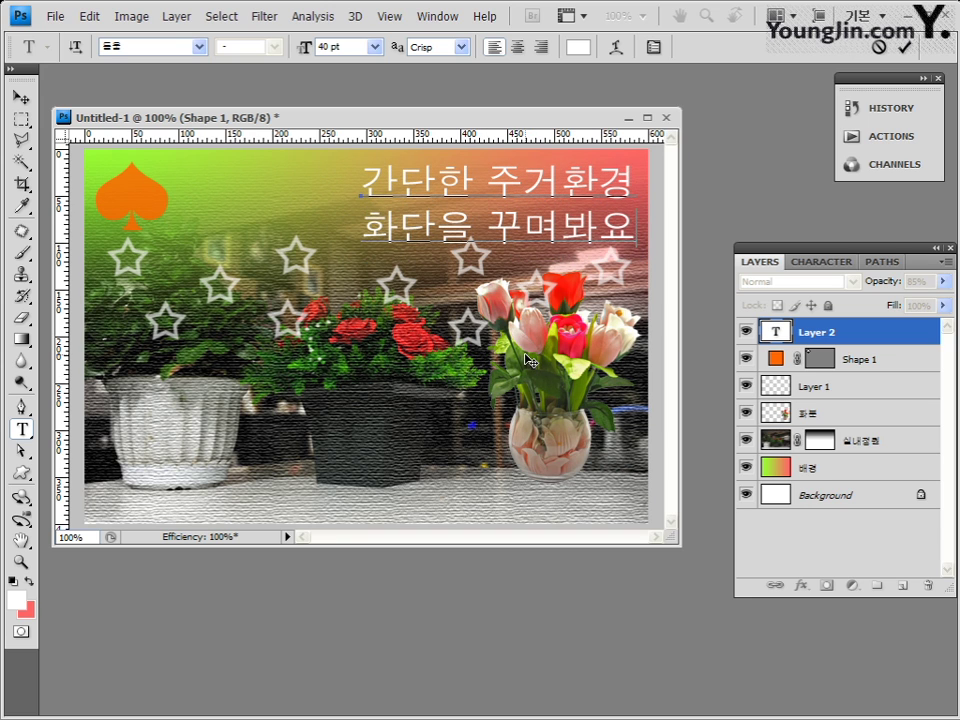
click(21, 98)
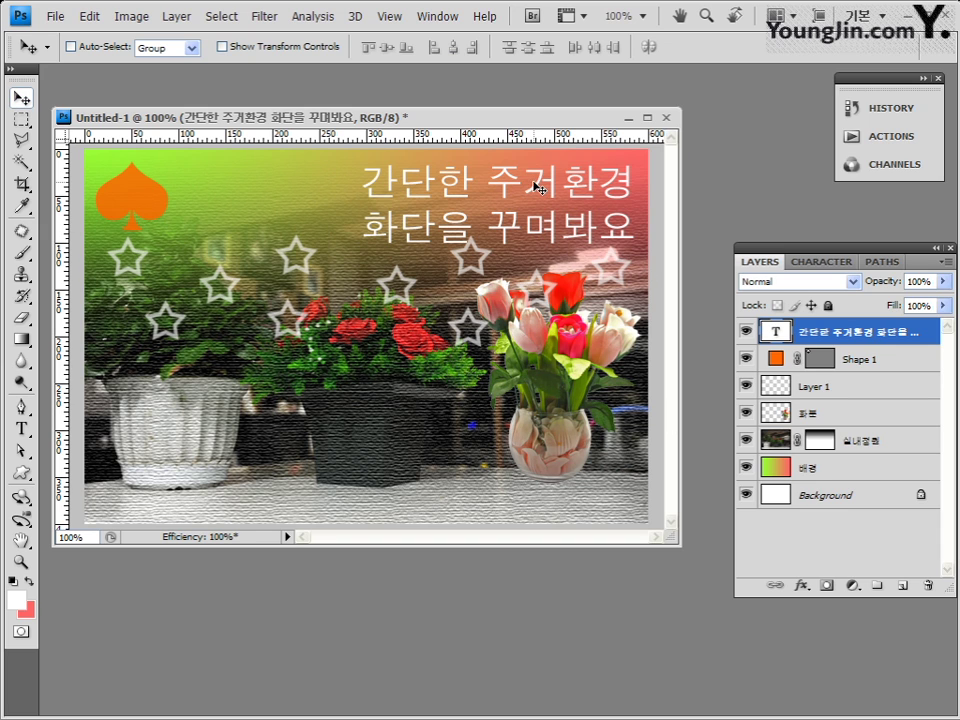
mouse_move(538, 184)
mouse_down()
mouse_move(546, 201)
mouse_move(520, 192)
mouse_move(531, 181)
mouse_up()
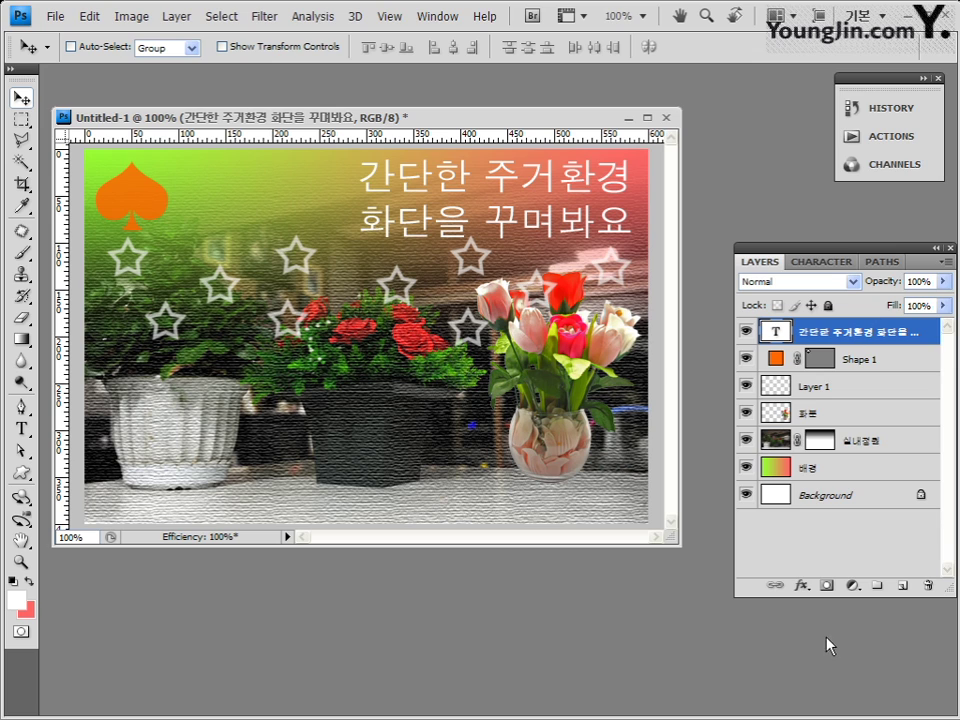
Step: Move the floating Layers panel group to just beneath the collapsed History panel group, keeping the two groups separate
click(801, 586)
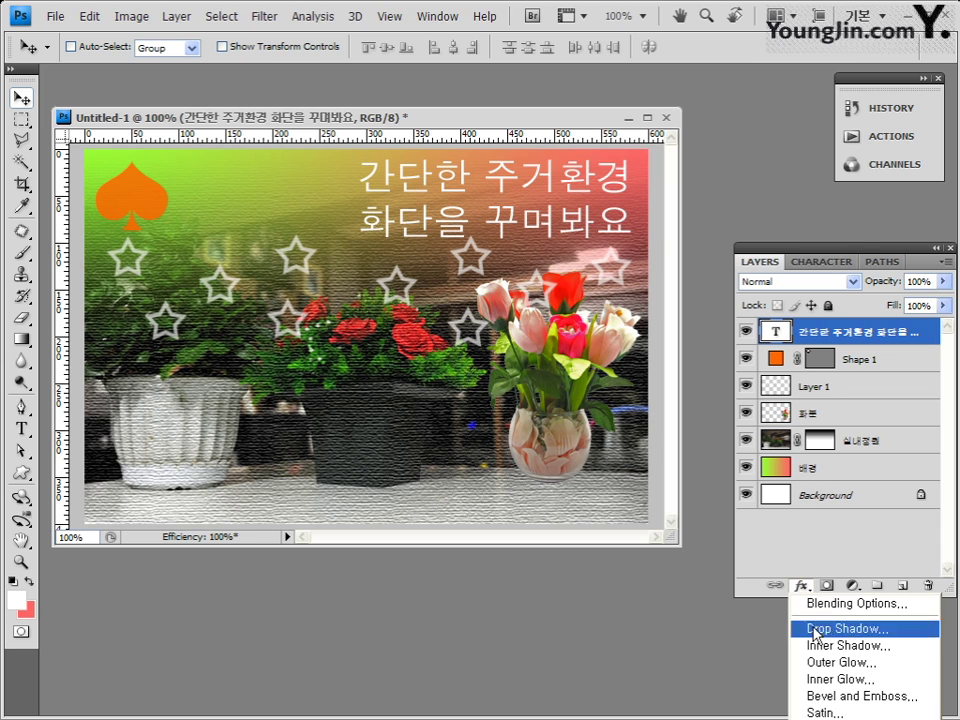
click(857, 243)
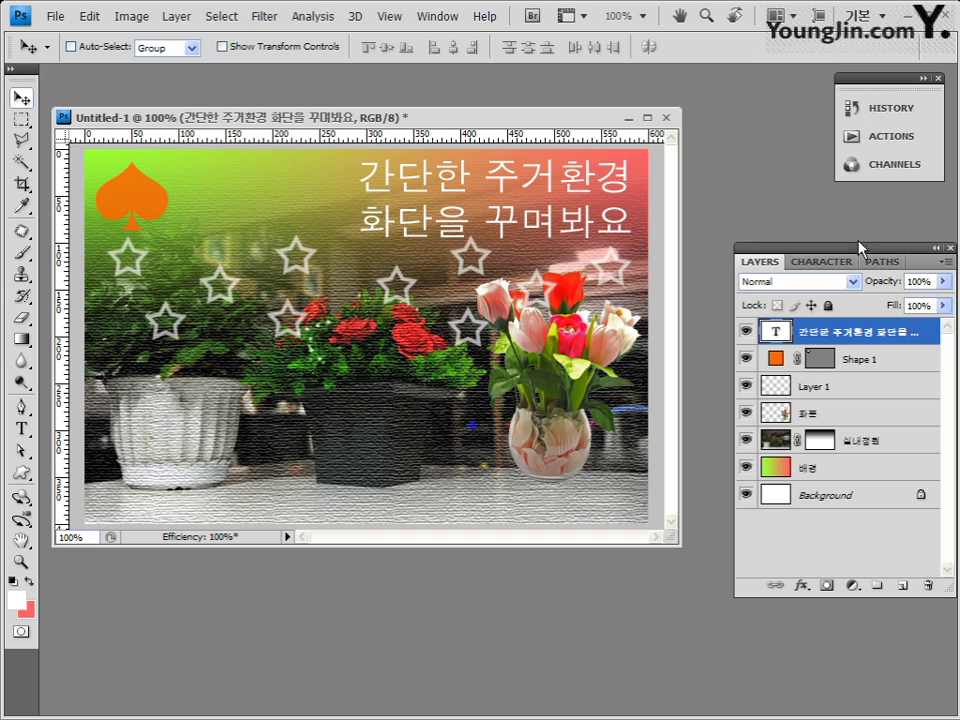
drag(857, 243, 849, 270)
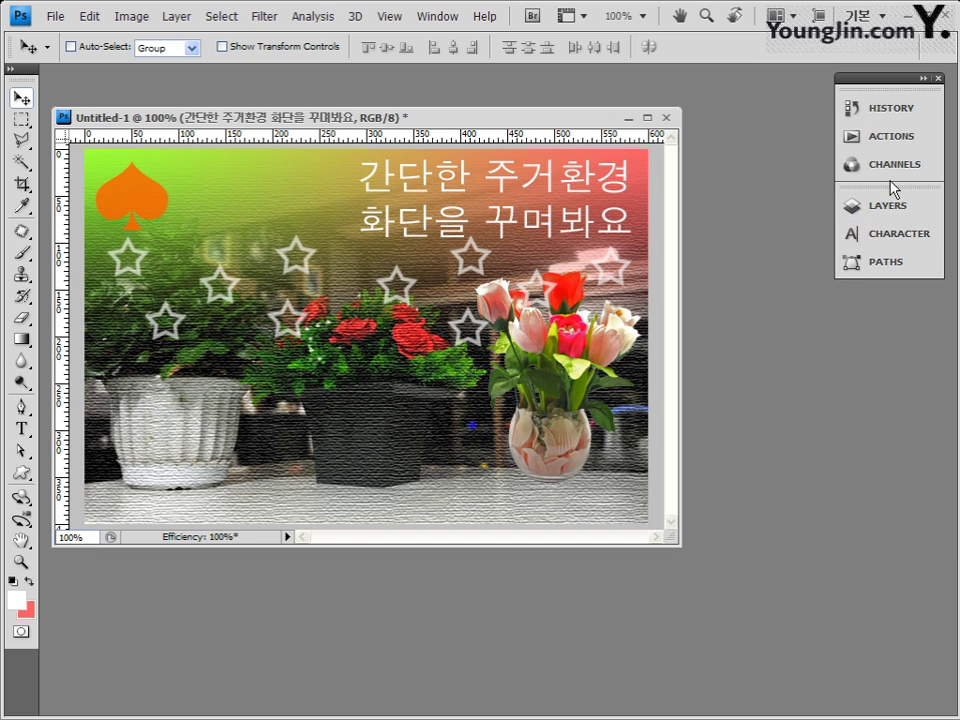
drag(891, 191, 800, 236)
click(785, 245)
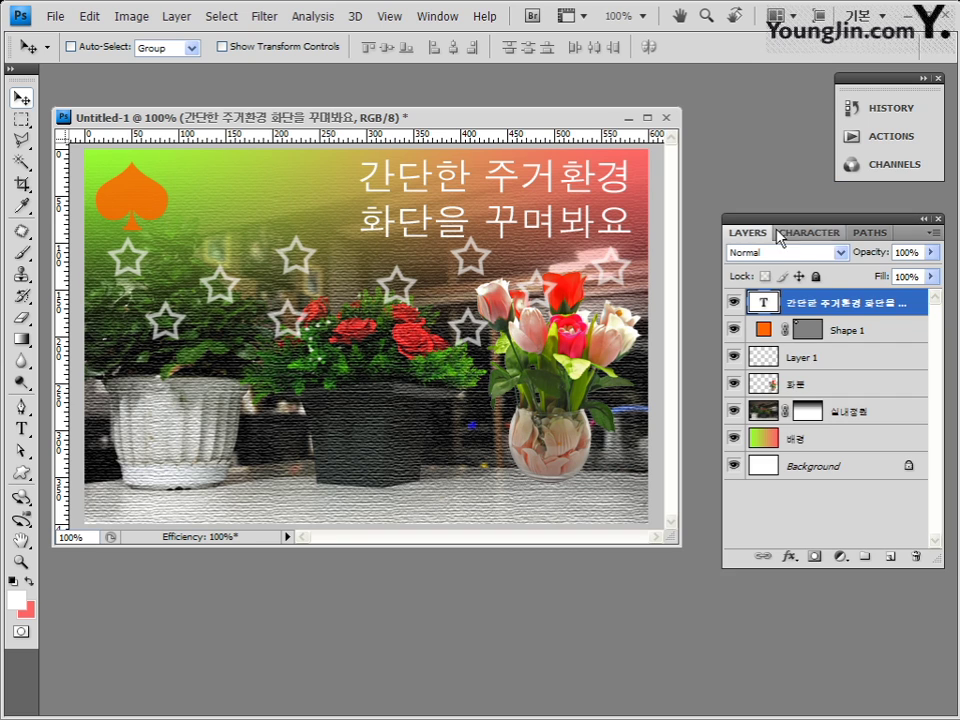
click(795, 562)
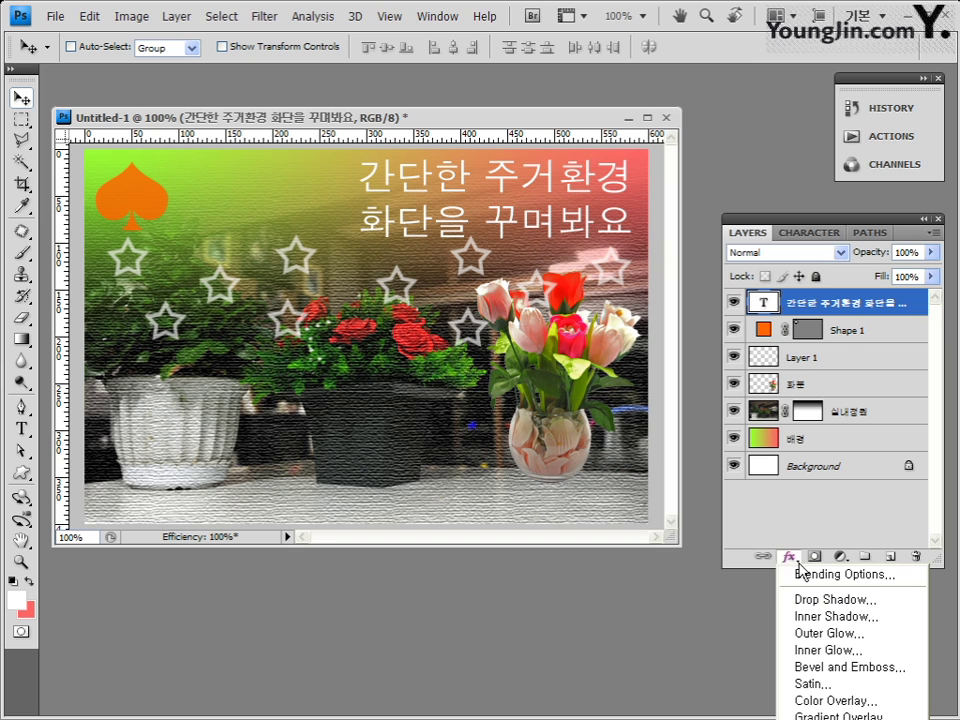
click(858, 600)
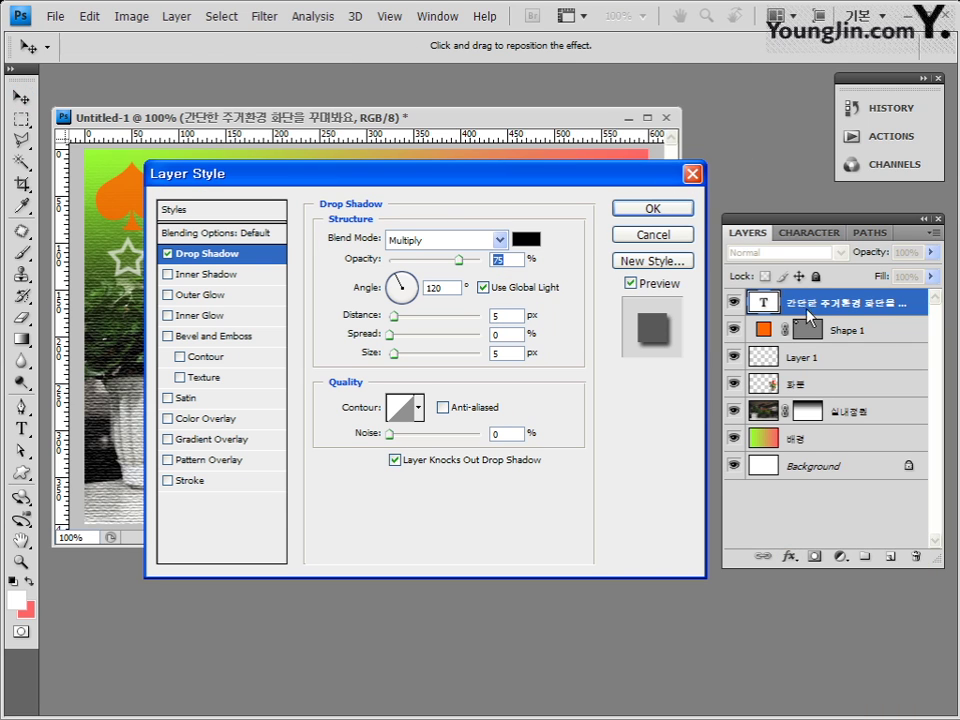
click(692, 176)
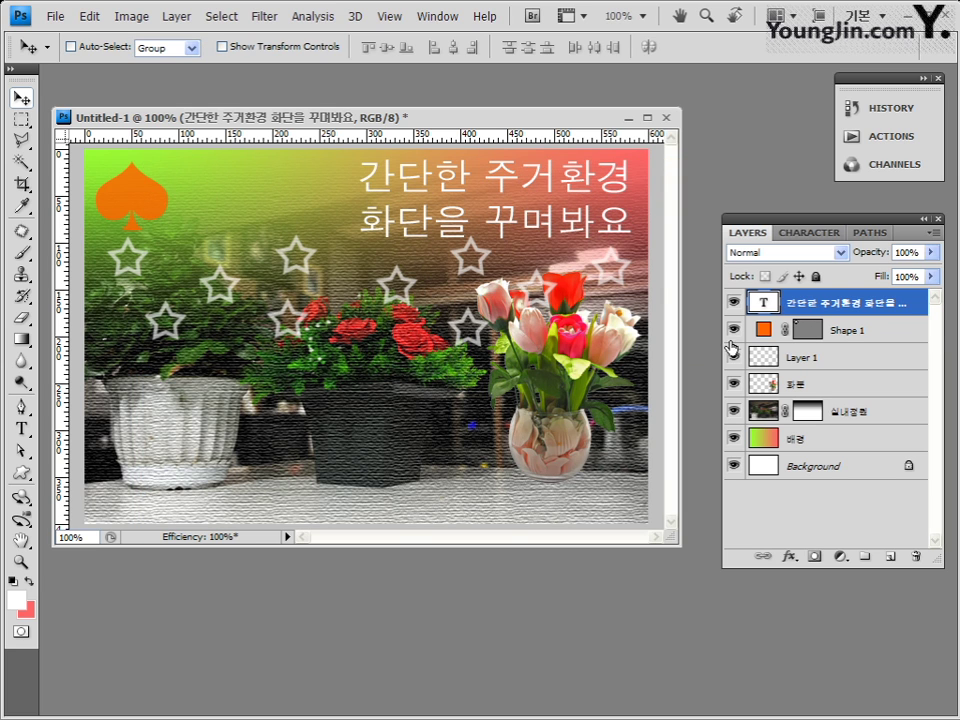
Step: Add a drop shadow to the title text layer with a 140° angle and 7 px distance
double_click(919, 300)
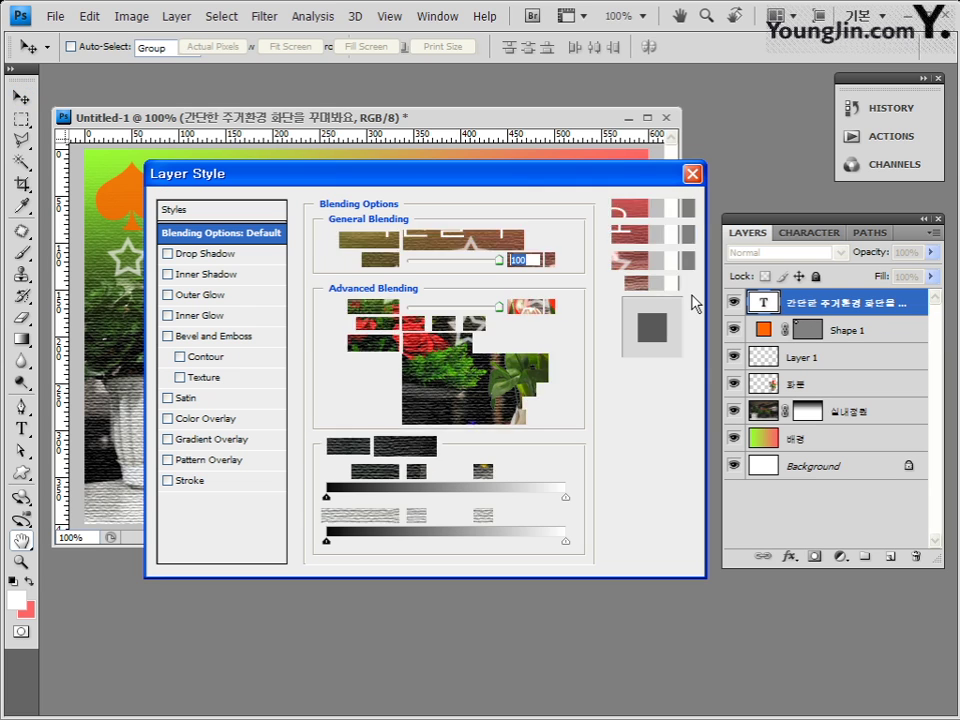
click(213, 253)
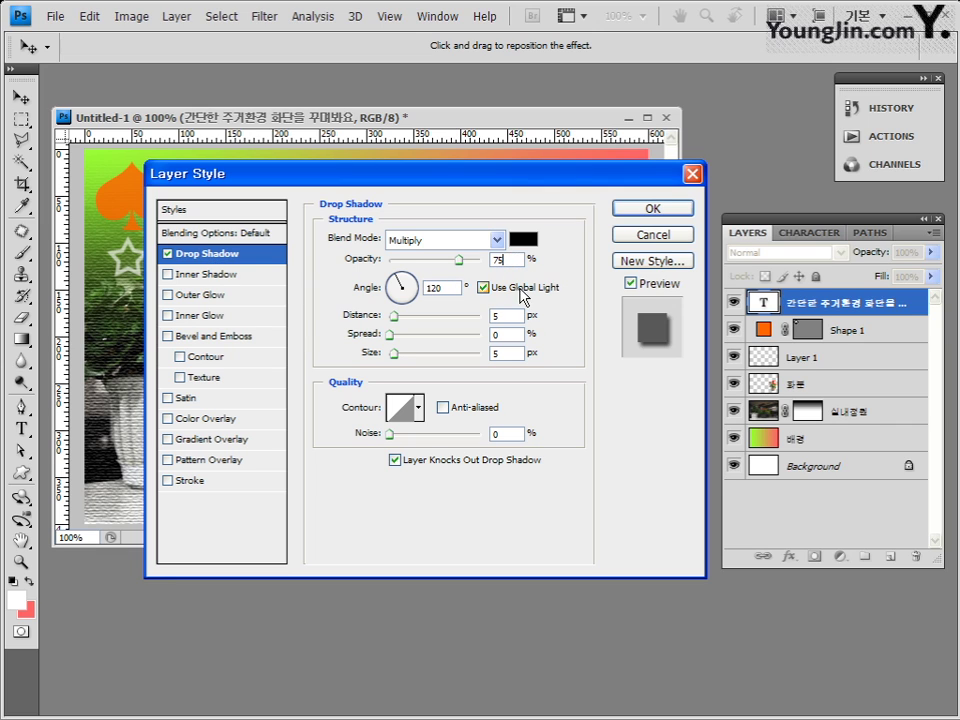
double_click(432, 287)
text(140)
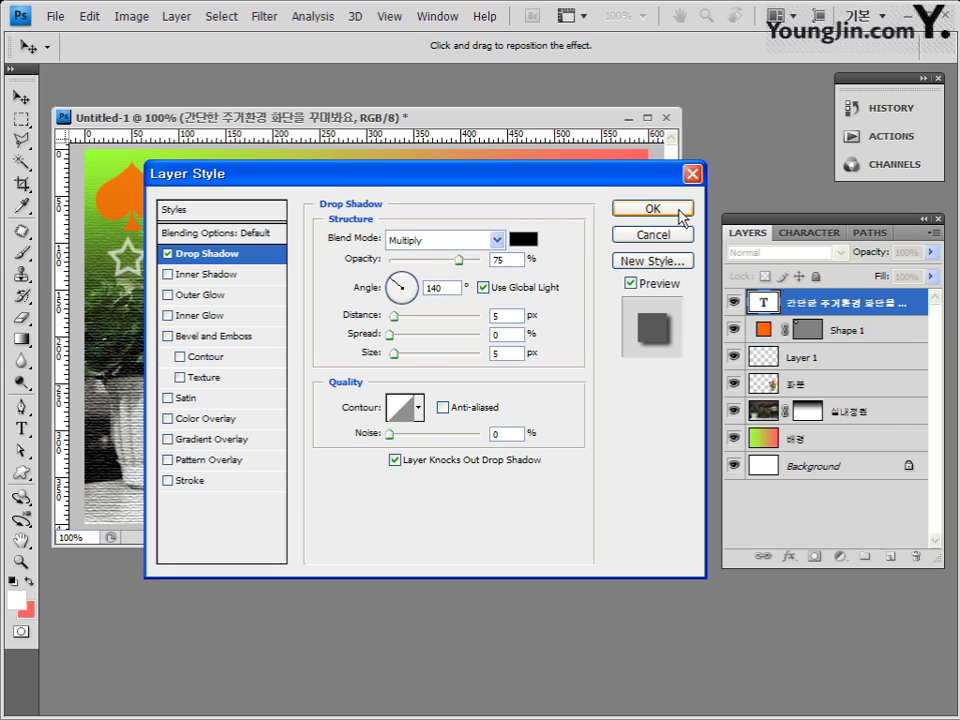
double_click(496, 316)
text(7)
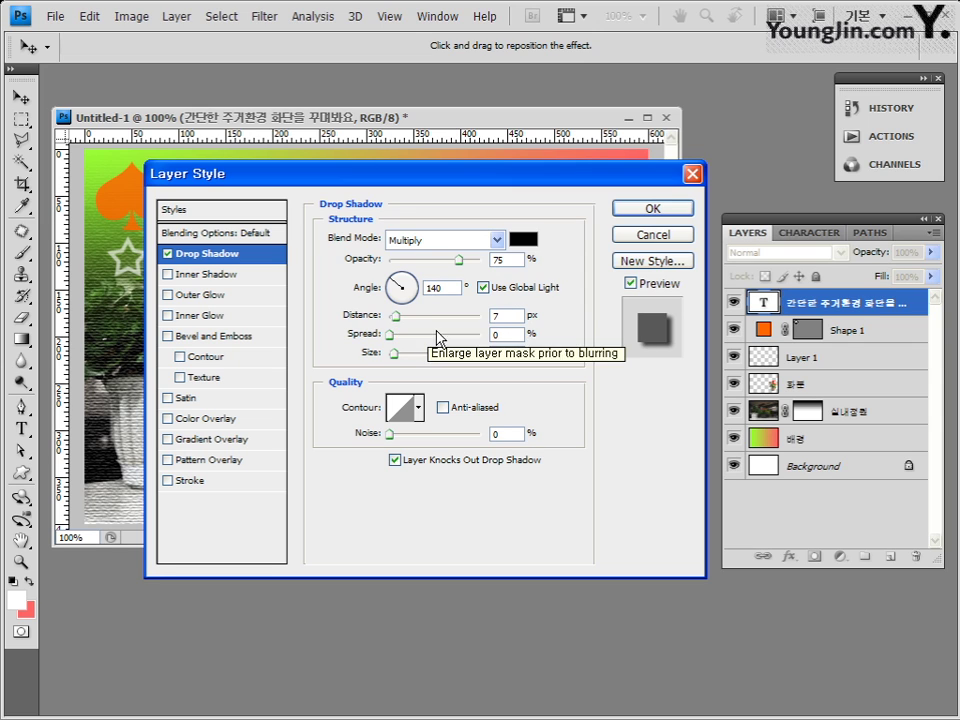
double_click(517, 334)
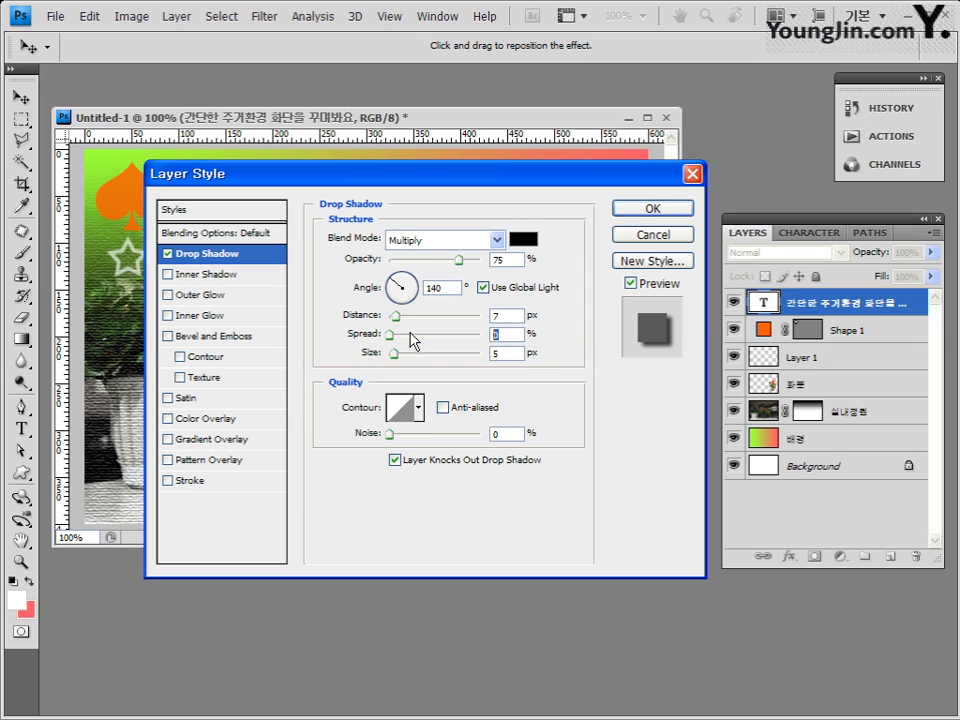
double_click(497, 352)
Step: Add a 2 px black outside stroke, color 000000, to the title text and apply the layer style
click(189, 482)
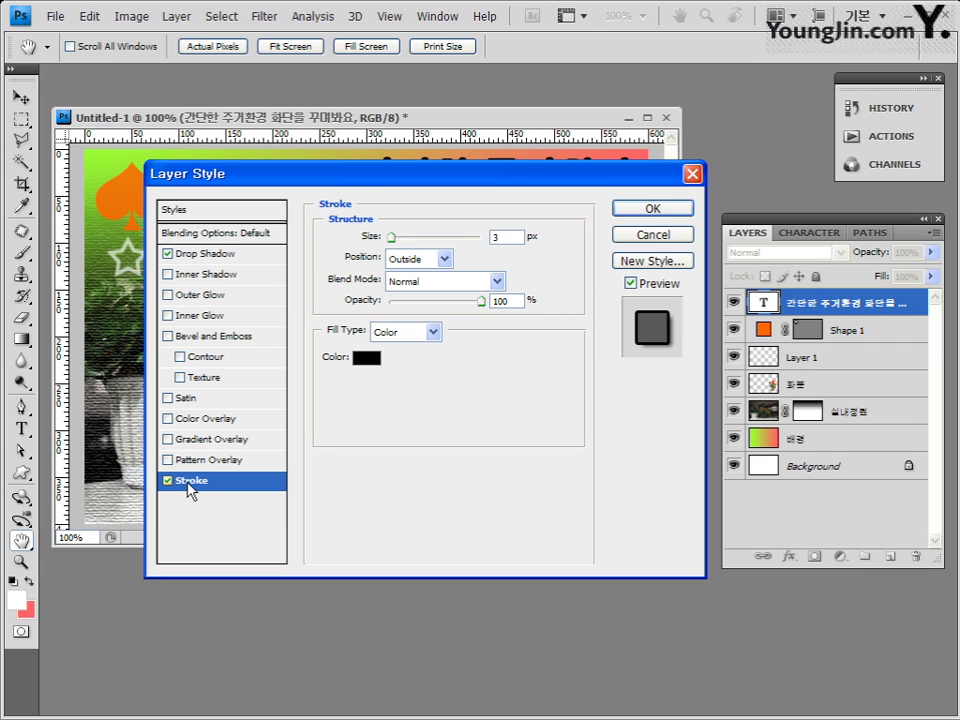
double_click(505, 237)
text(2)
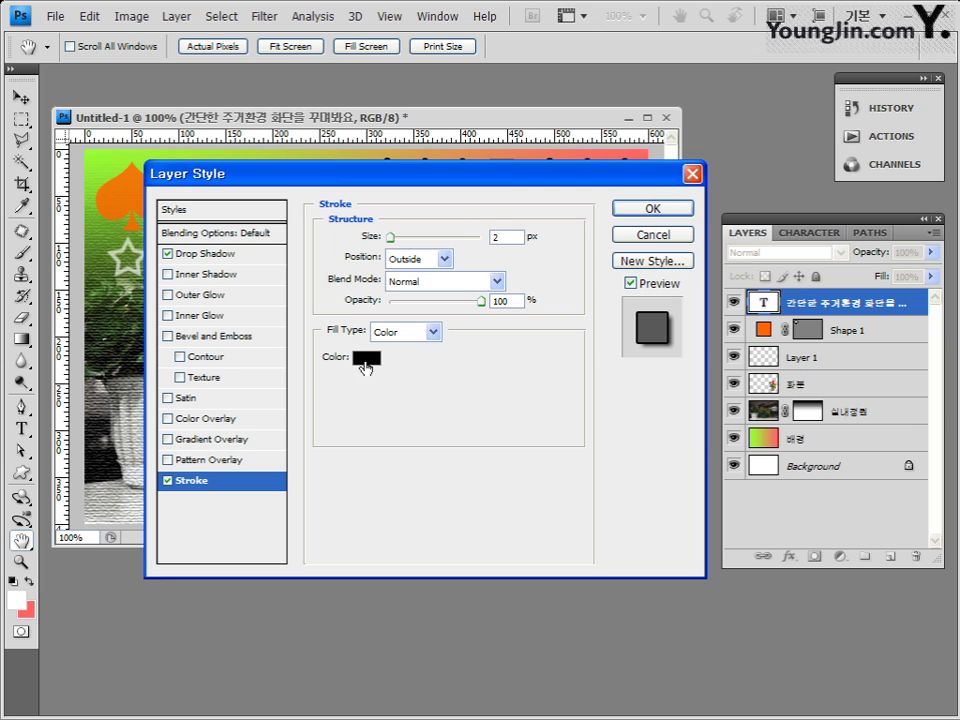
click(365, 360)
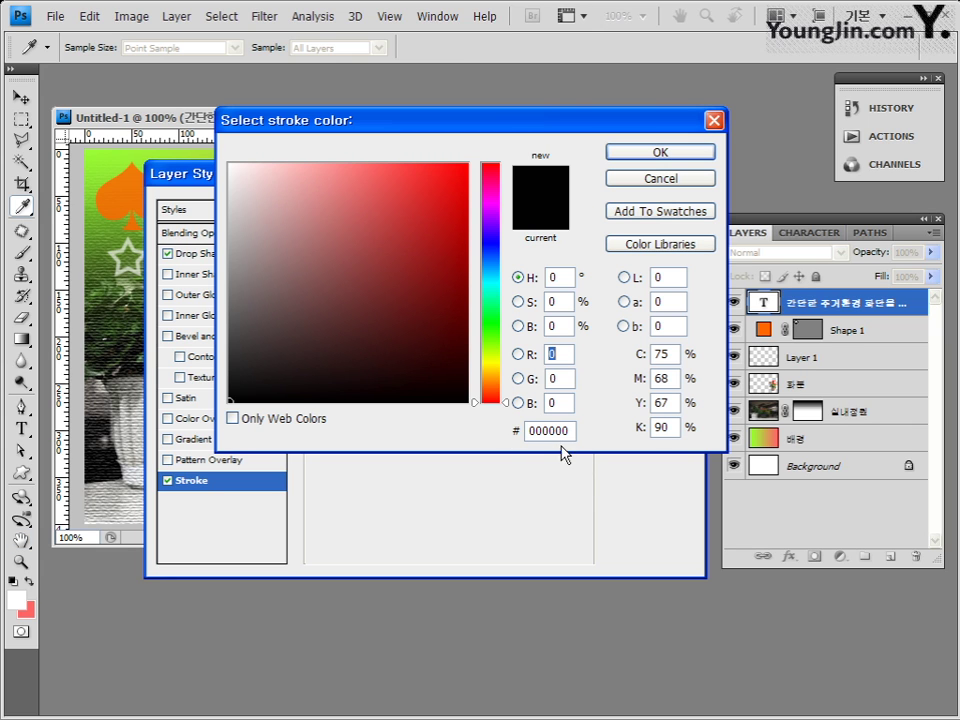
click(658, 155)
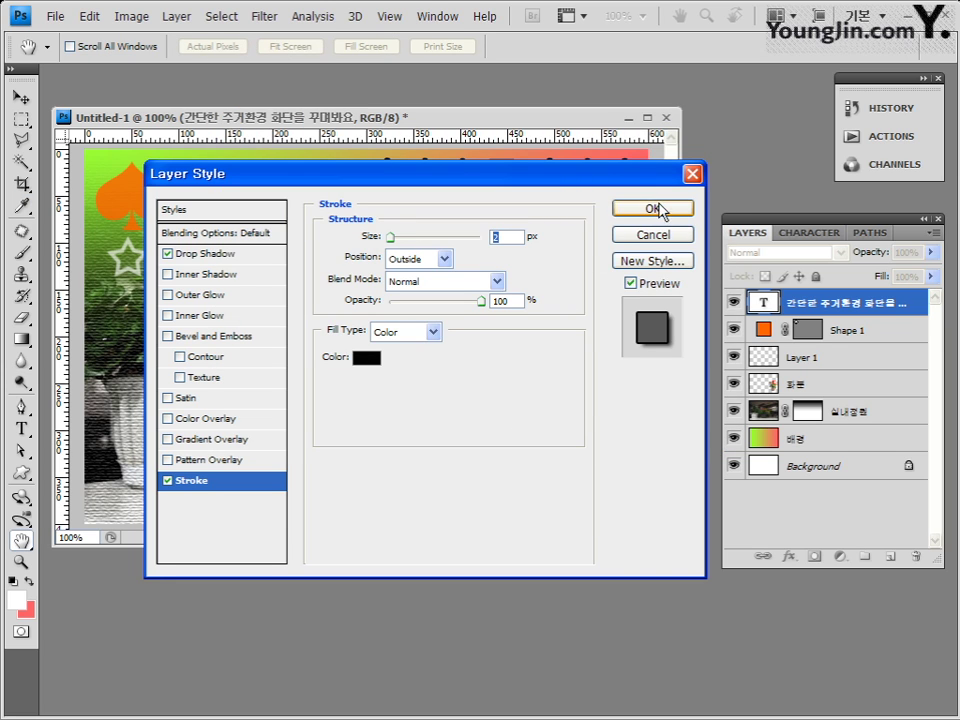
drag(600, 173, 596, 279)
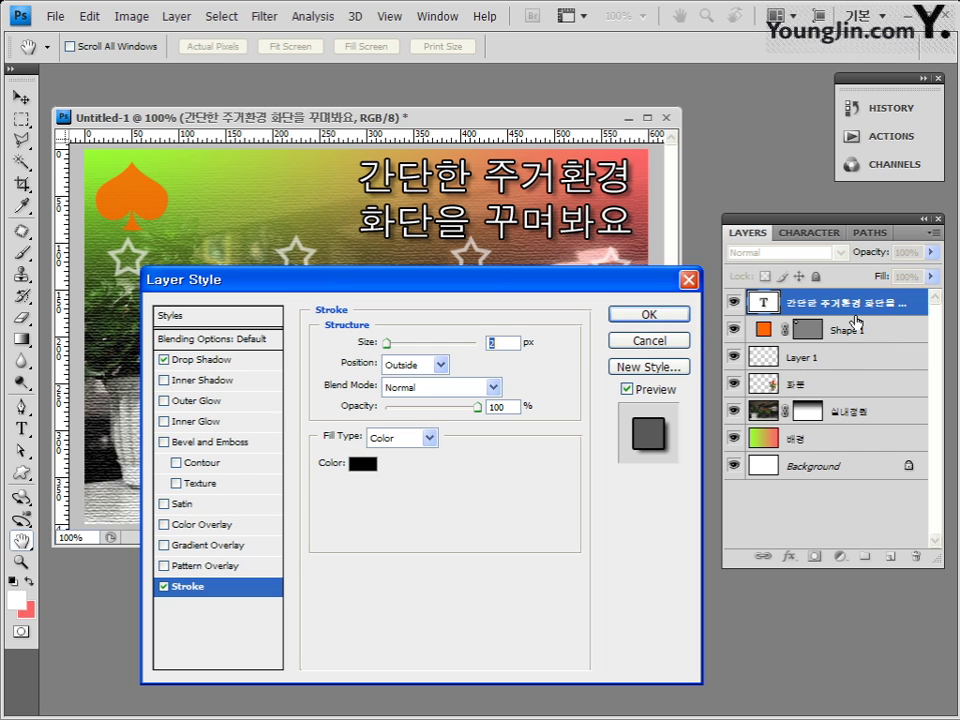
click(677, 320)
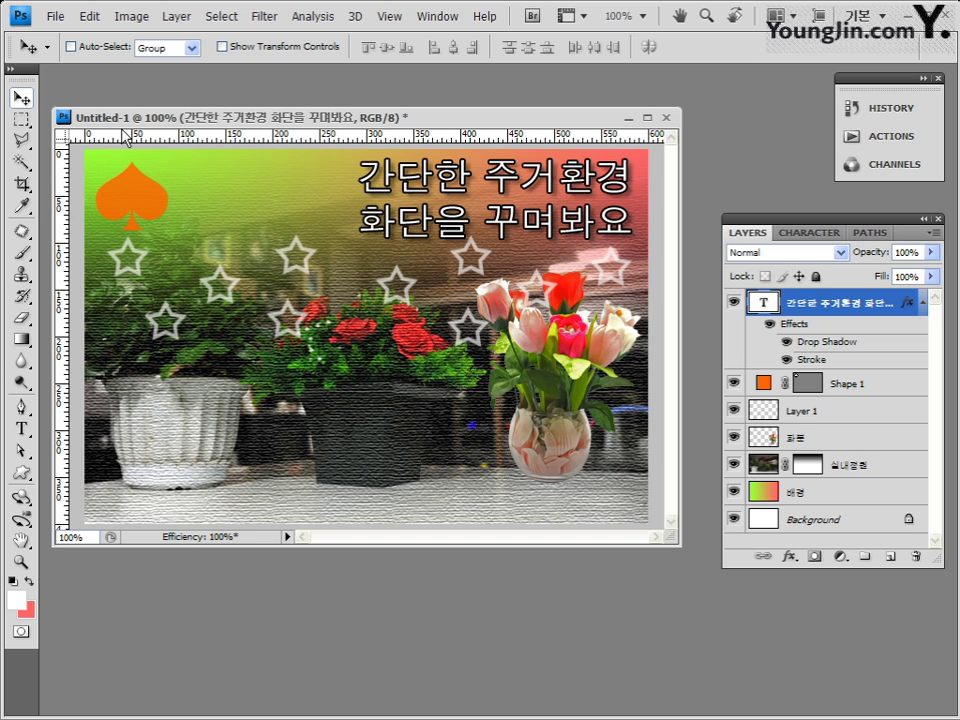
Step: Start saving the composition under a new name and go to the GTQ folder in 내 문서
click(55, 16)
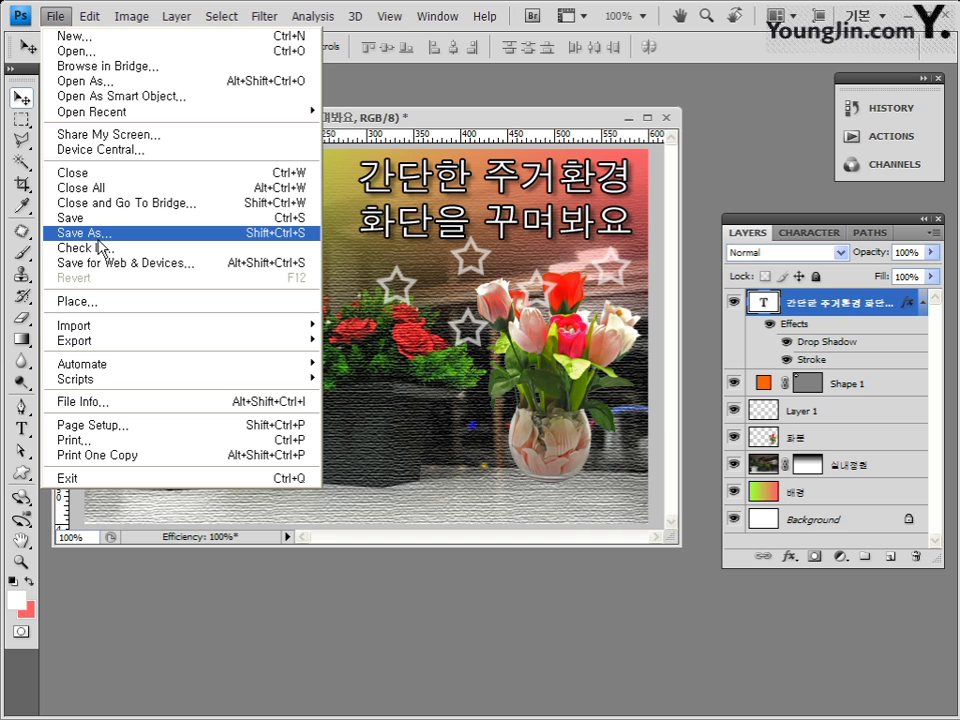
click(53, 16)
click(55, 17)
click(90, 233)
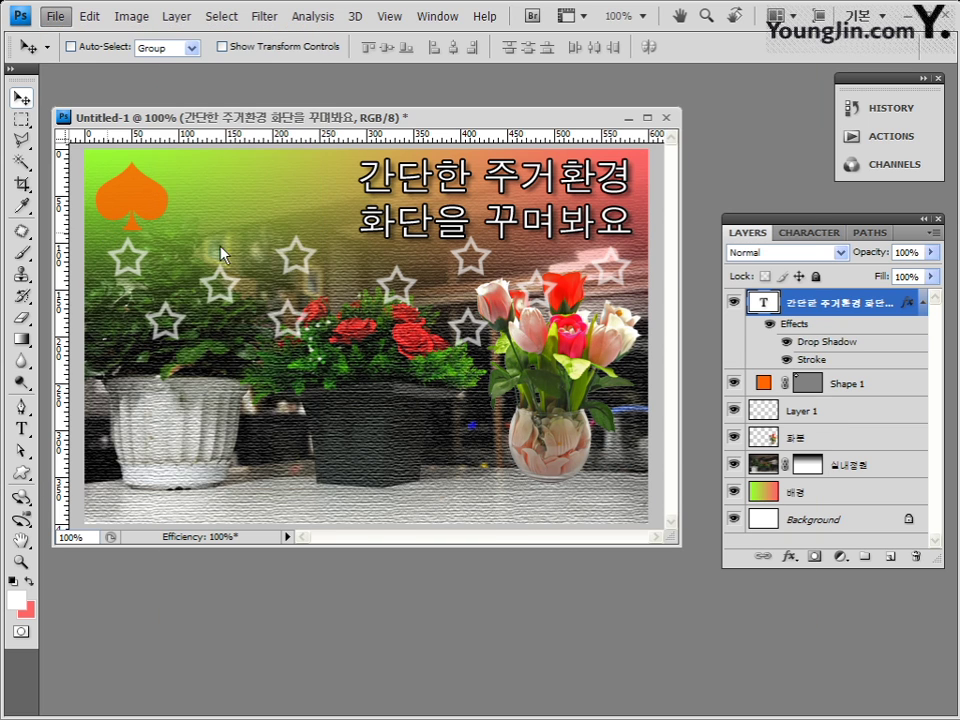
click(501, 381)
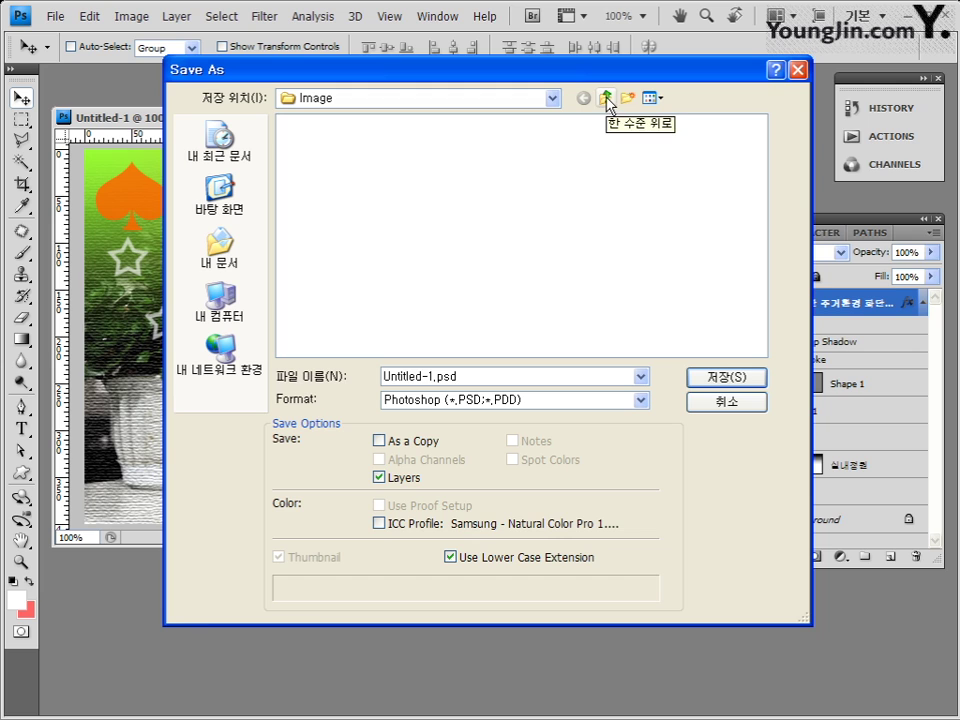
click(216, 243)
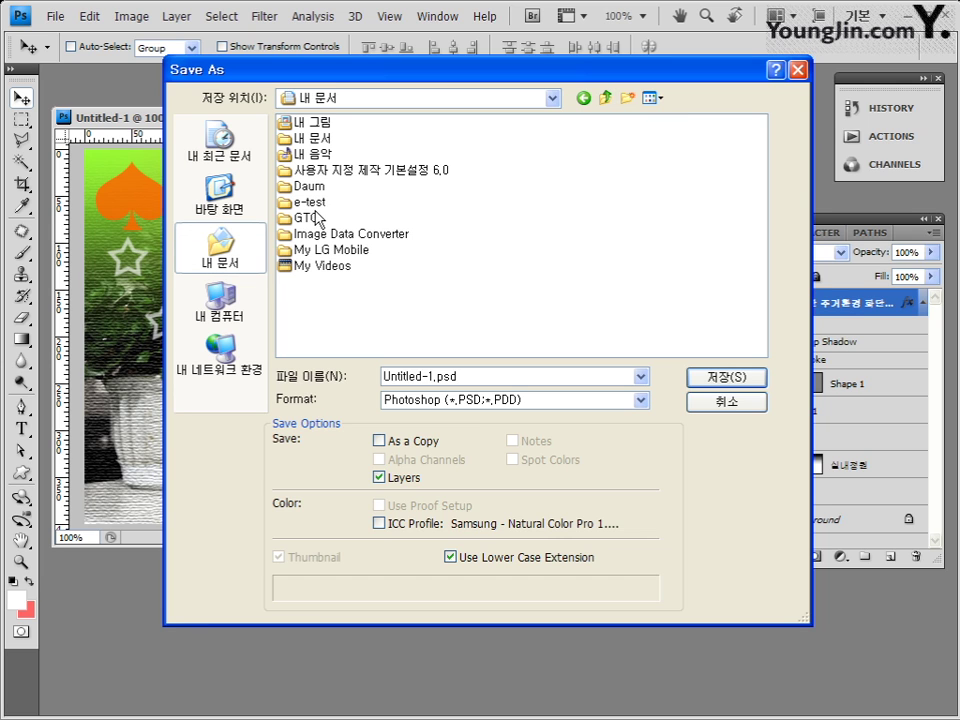
double_click(312, 217)
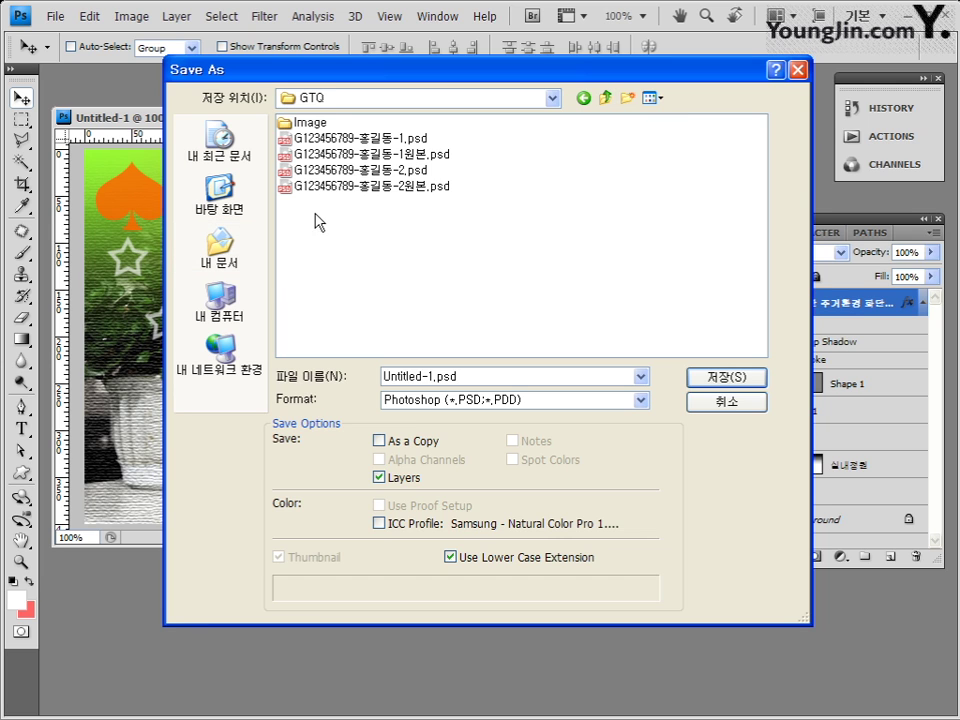
Step: Save the layered PSD with maximum compatibility, reusing the existing number-and-name file name but ending it in -3원본.psd
click(439, 189)
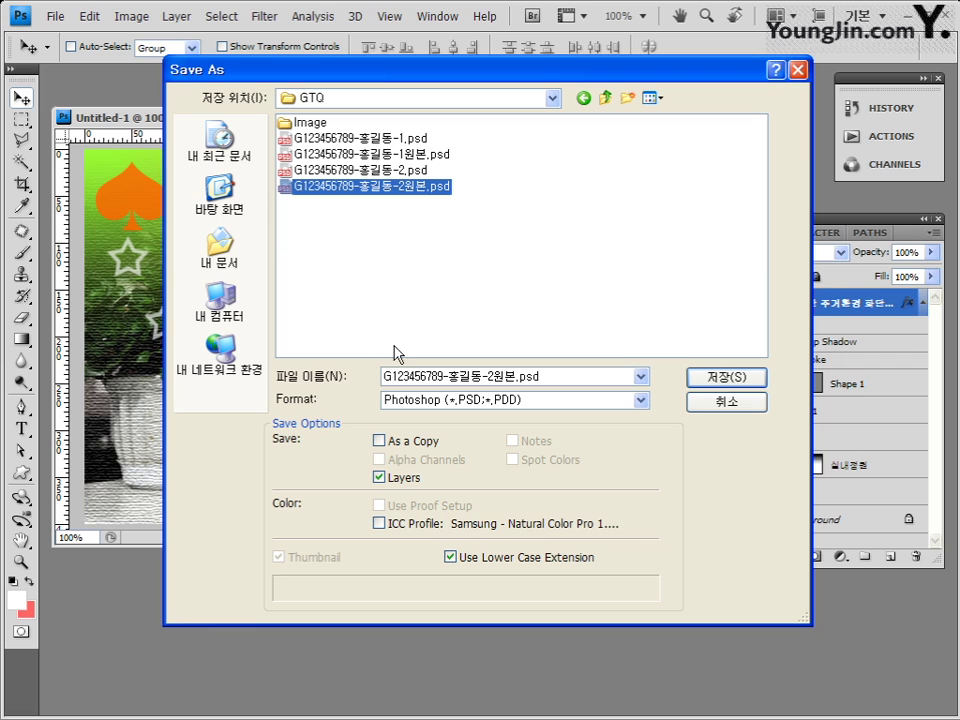
click(470, 376)
click(490, 376)
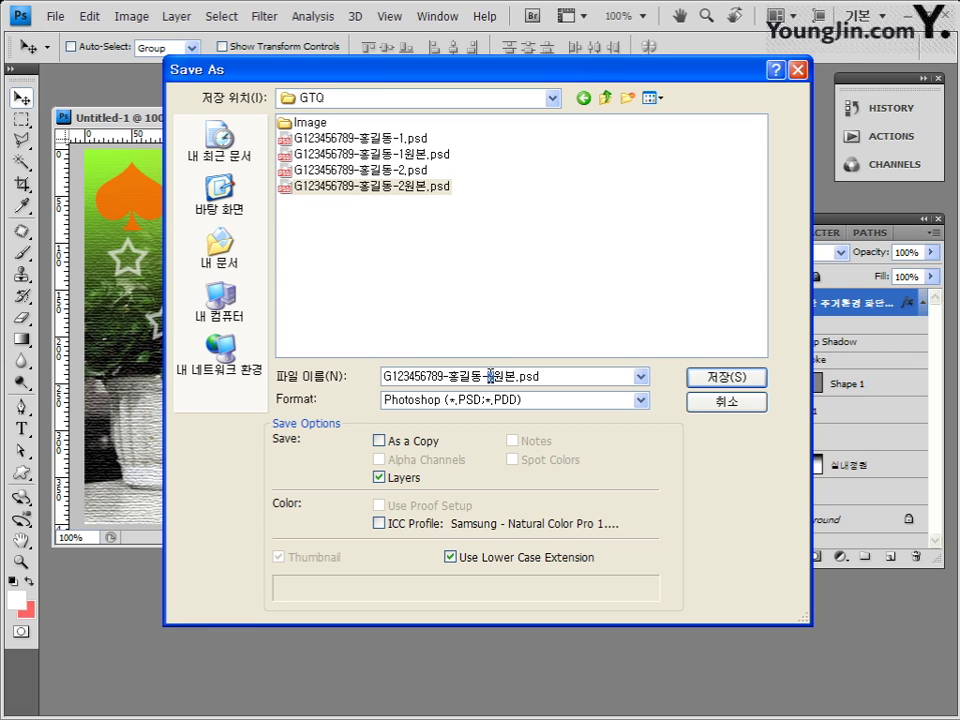
text(3)
key(Return)
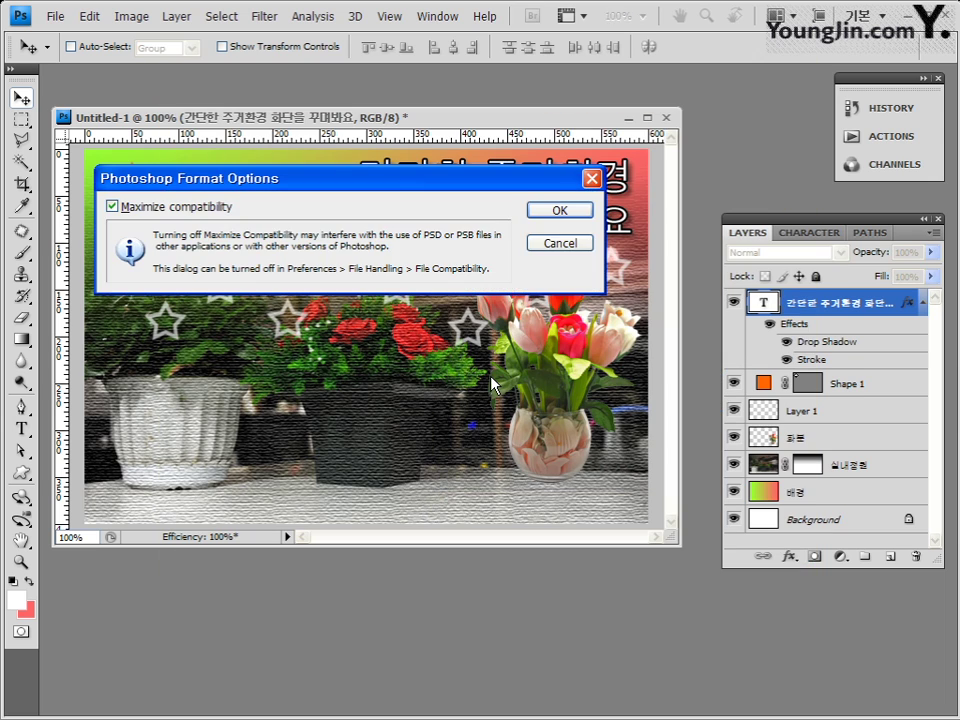
click(557, 211)
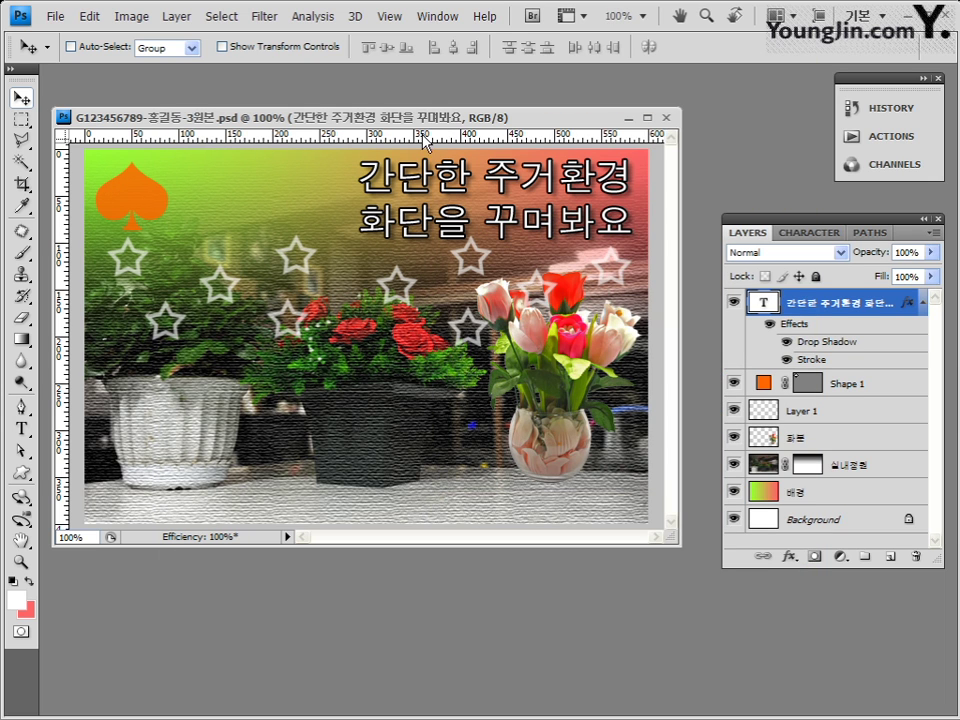
Step: Save a JPEG copy in the GTQ folder at quality 12, removing 원본 so the file name ends in -3.jpg
click(56, 17)
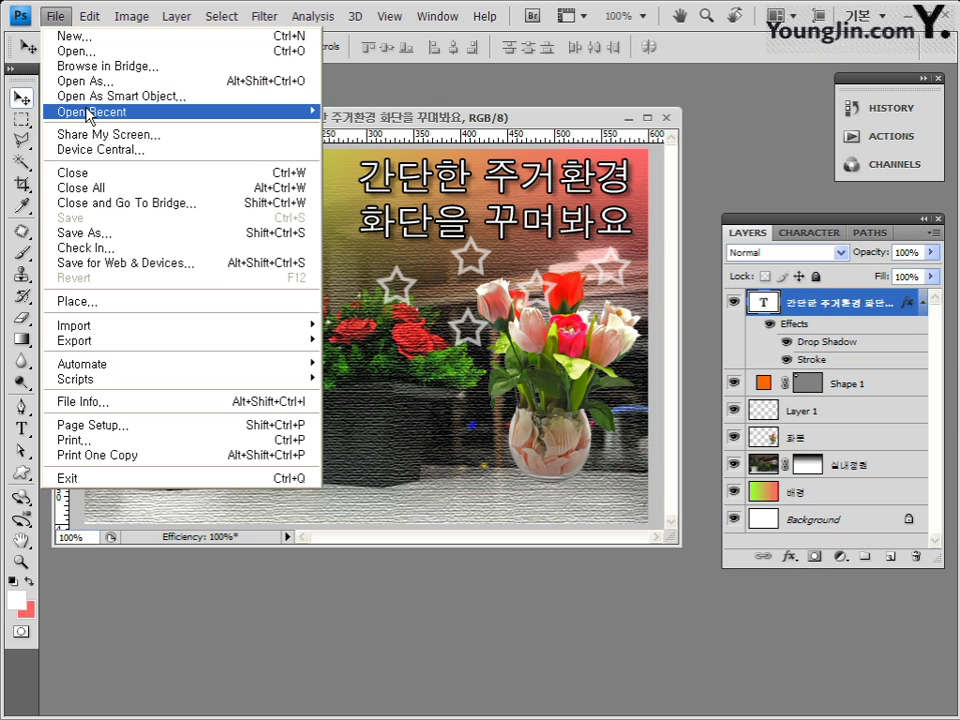
click(112, 235)
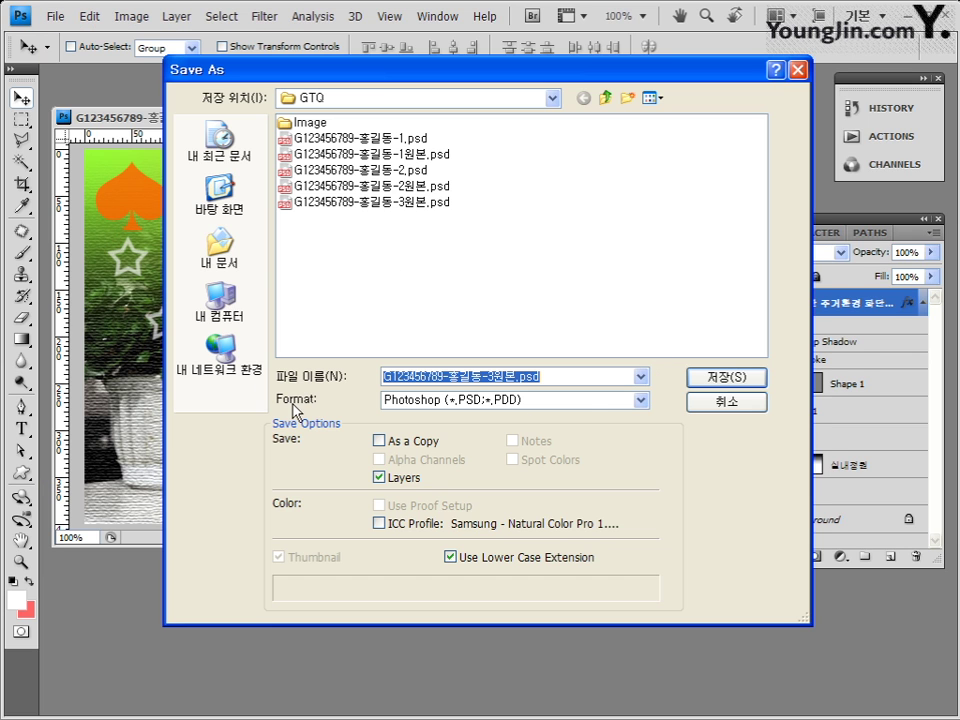
click(508, 400)
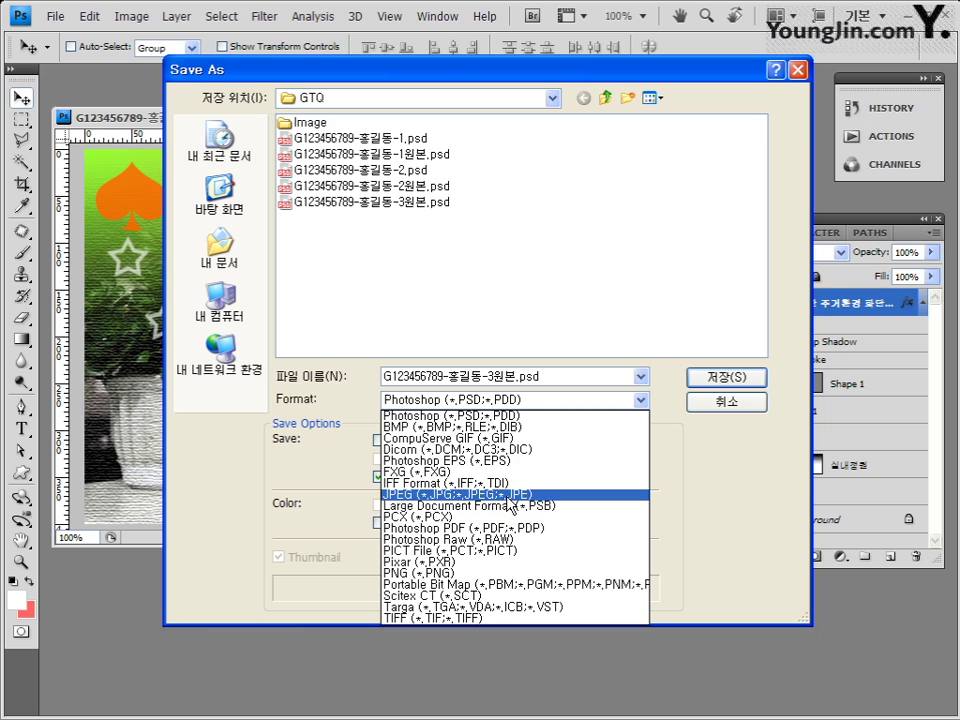
click(505, 494)
click(495, 375)
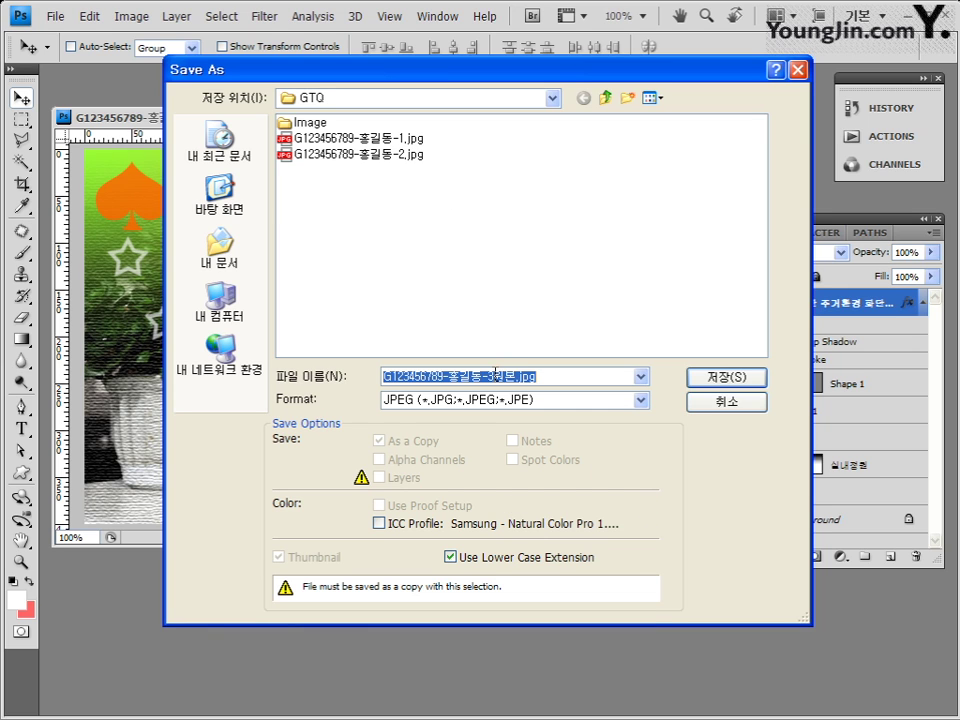
drag(507, 376, 497, 376)
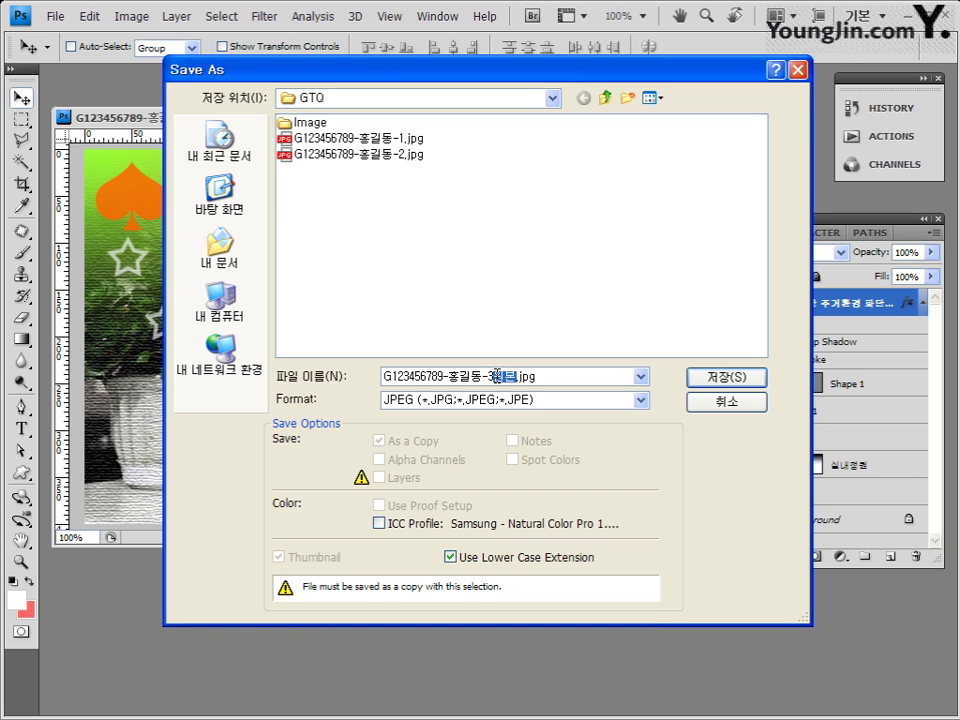
key(BackSpace)
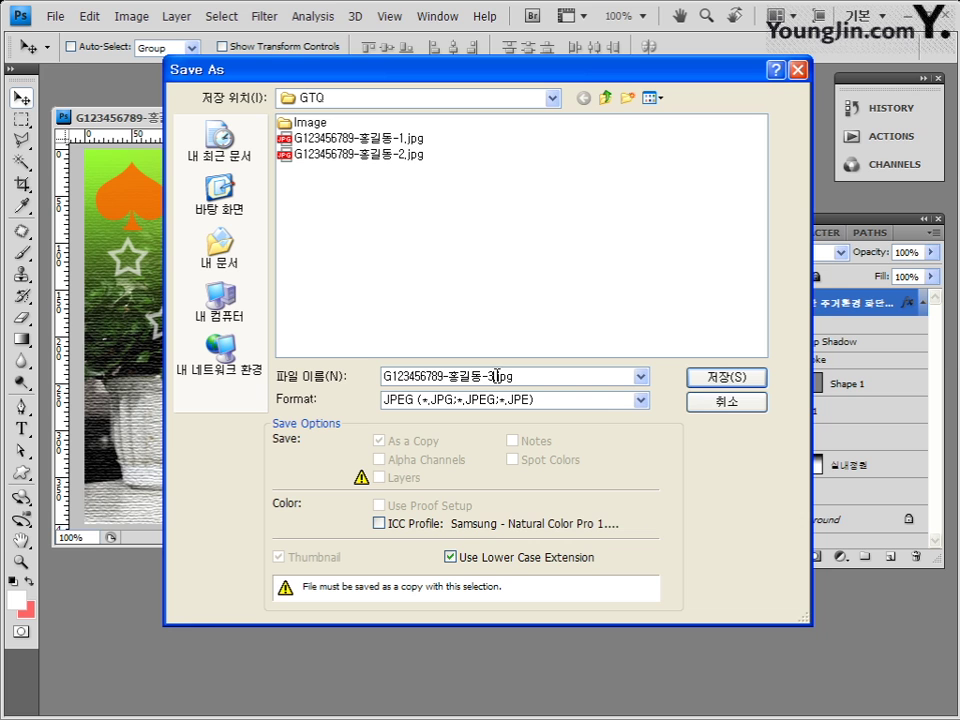
click(716, 378)
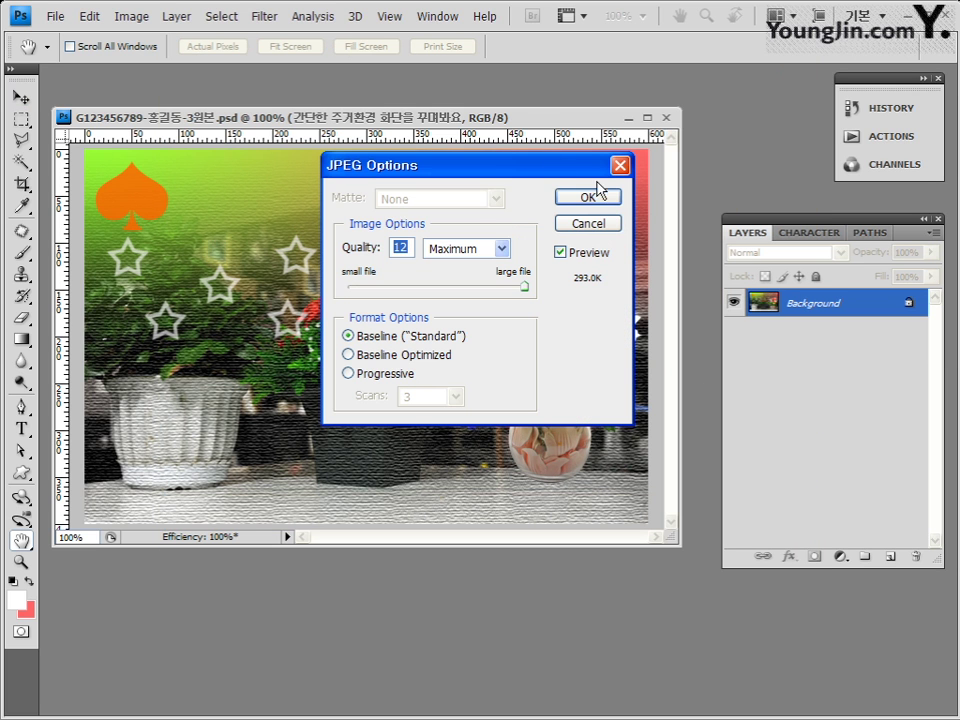
click(588, 196)
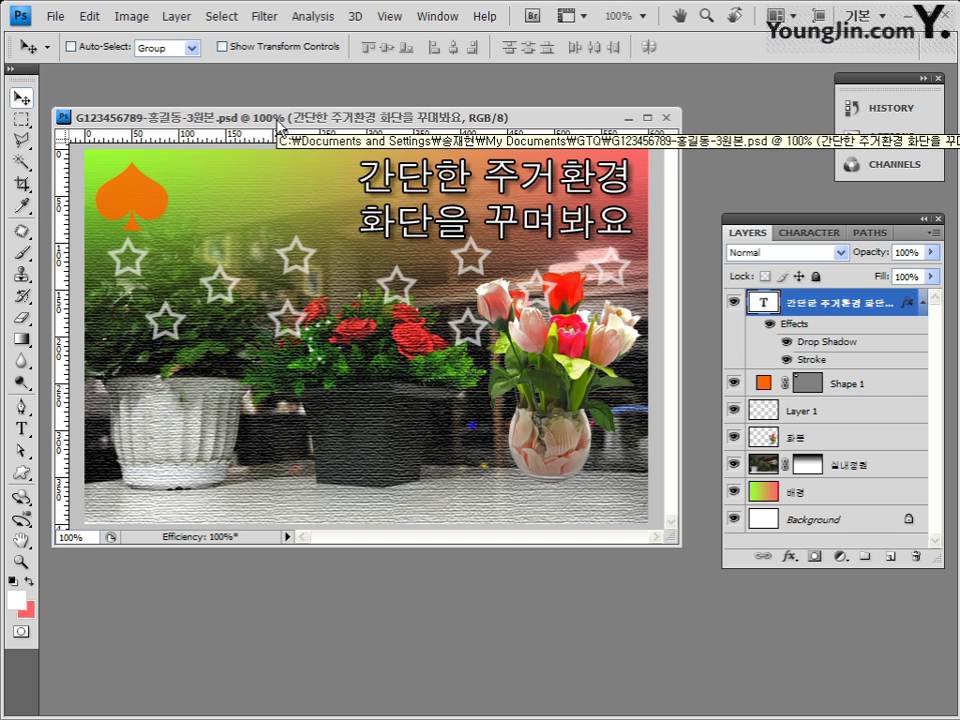
Step: Reduce the composition's image size to 60 × 40 pixels with proportions constrained
click(131, 16)
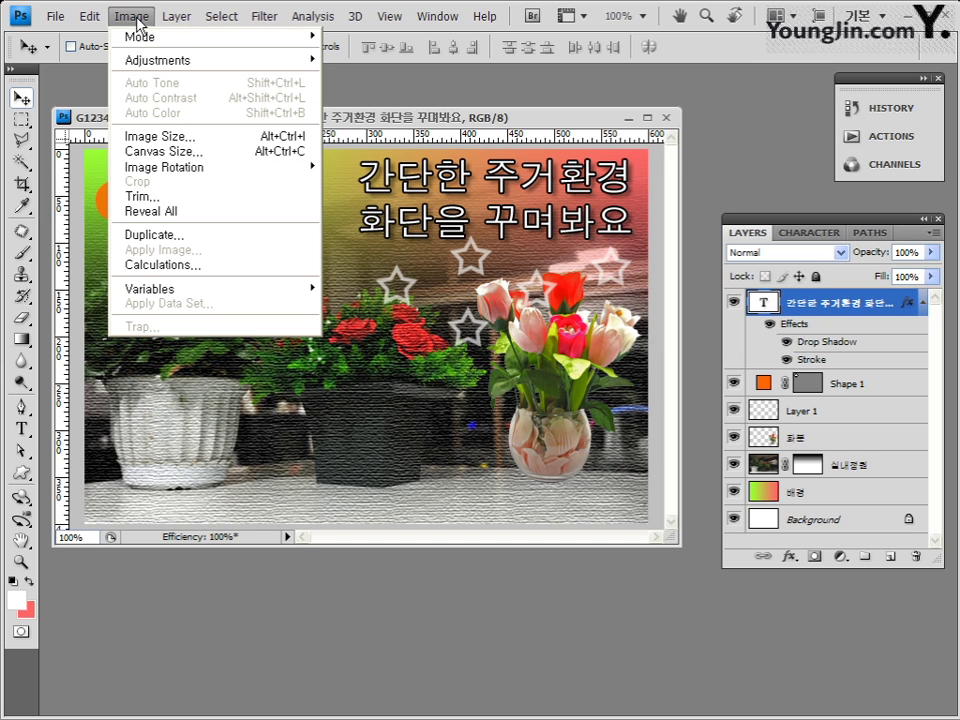
click(199, 143)
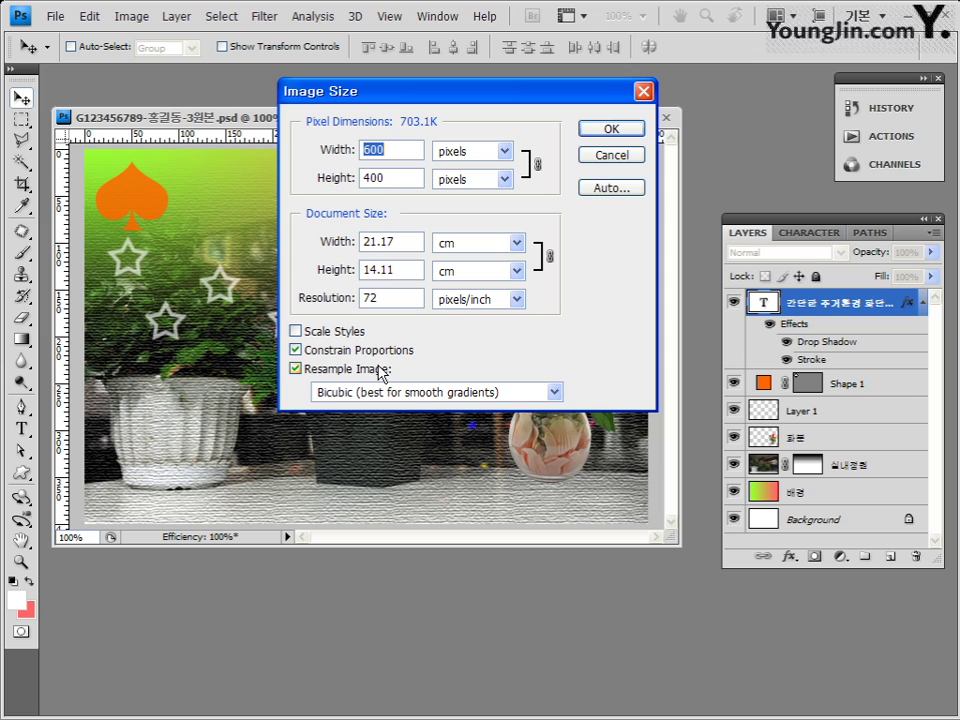
click(390, 150)
text(0)
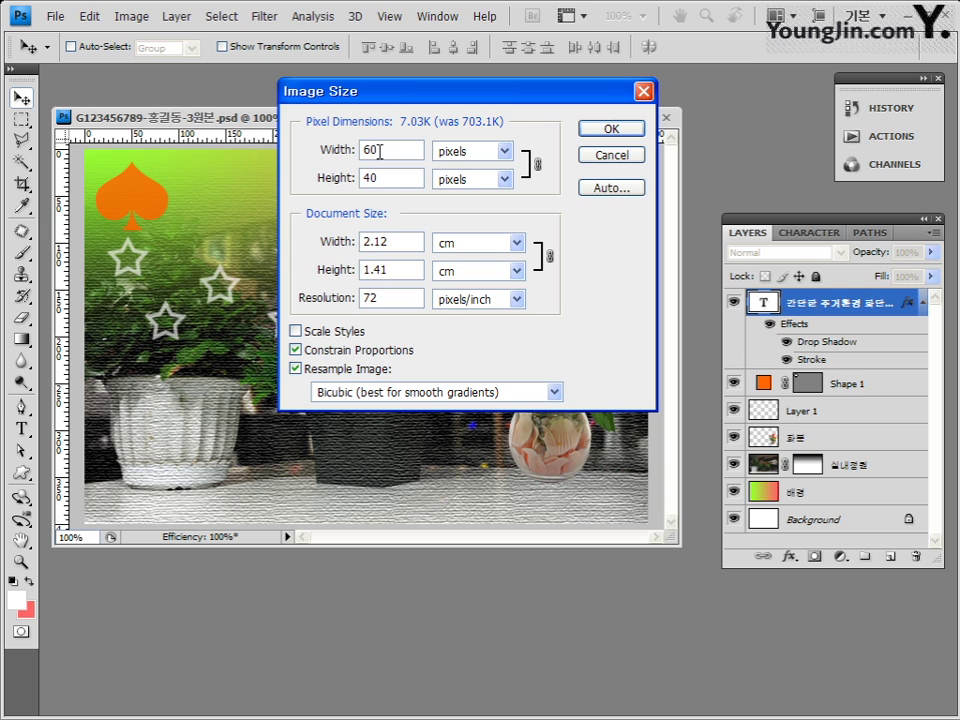
text(0)
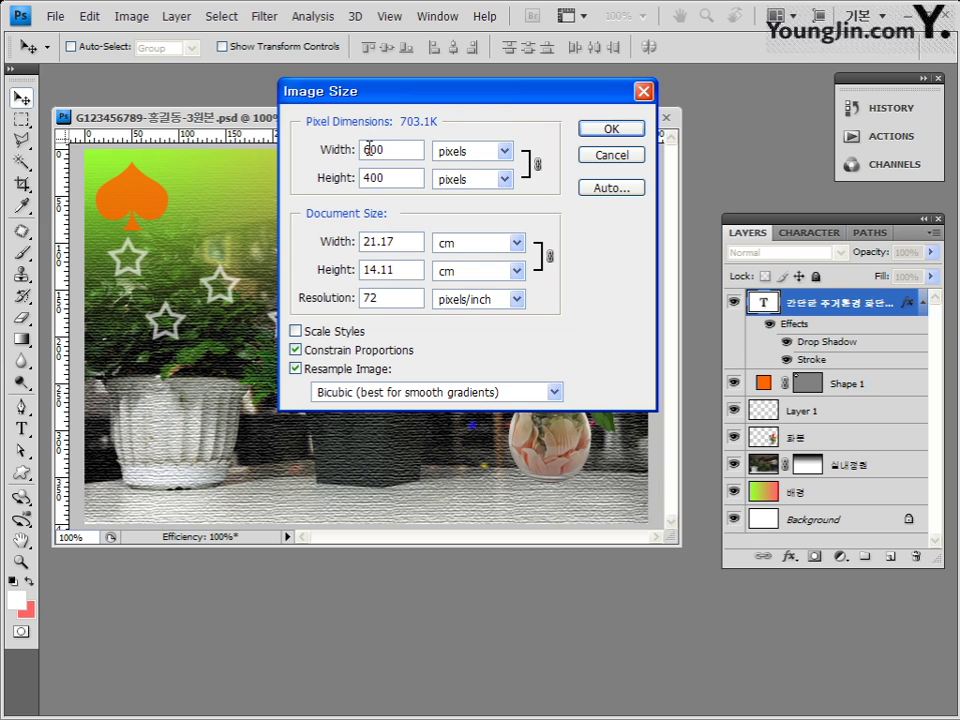
key(BackSpace)
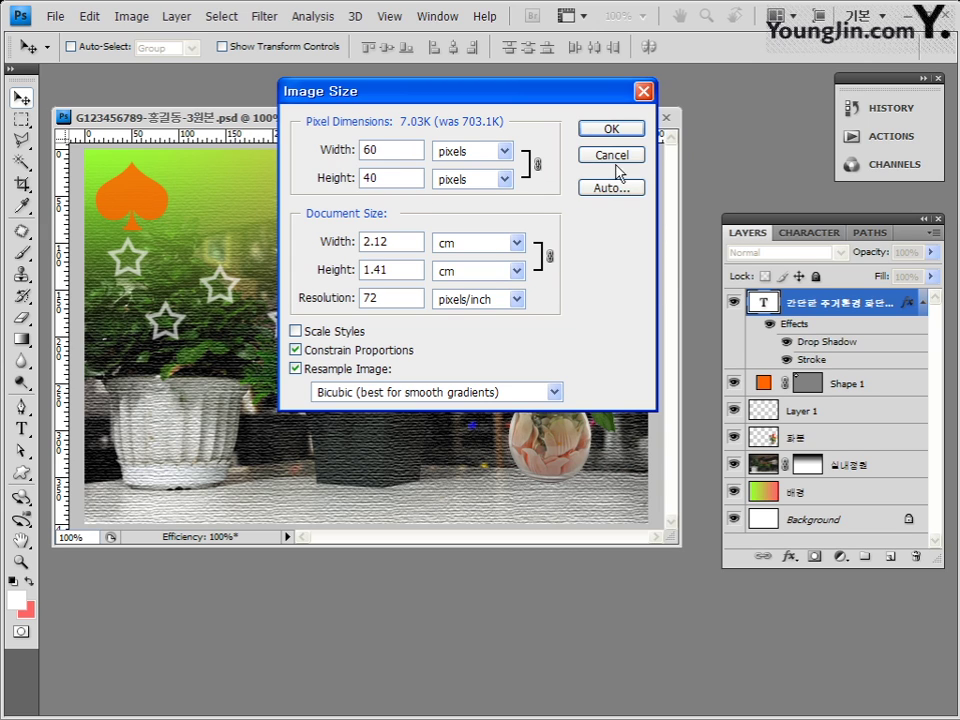
click(612, 129)
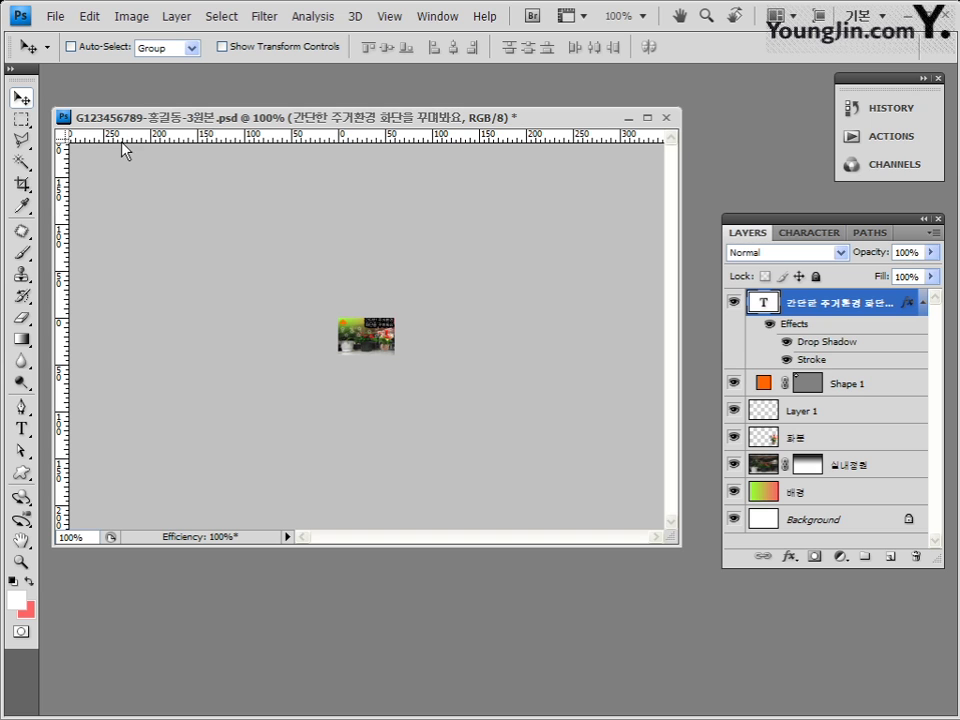
Step: Save the reduced layered PSD in the GTQ folder with maximum compatibility, removing 원본 so the name ends in -3.psd, and close the document
click(60, 18)
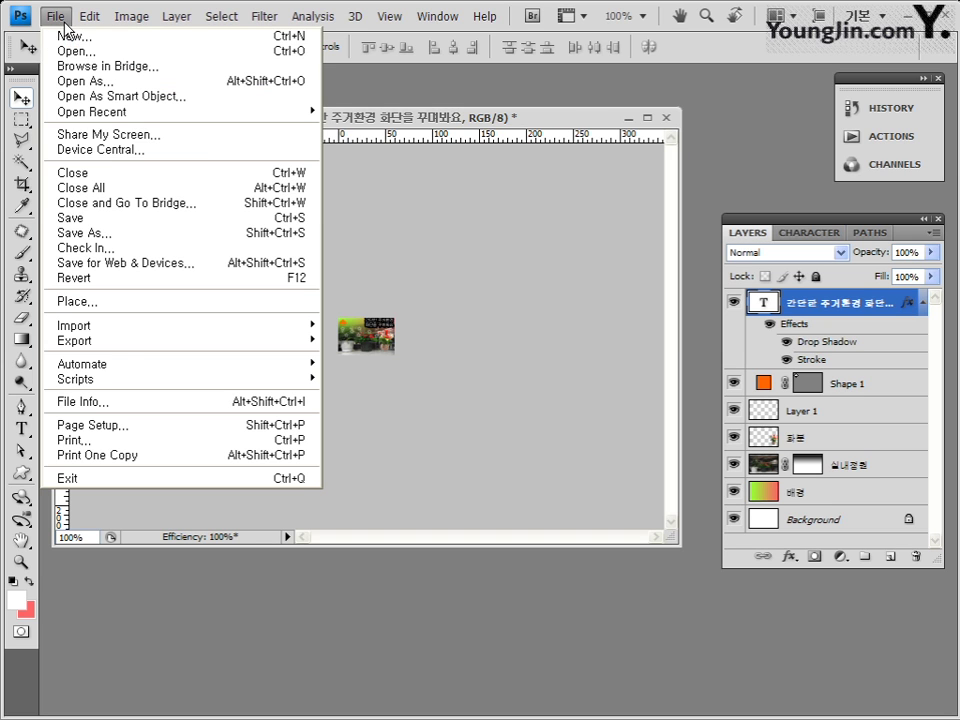
click(120, 238)
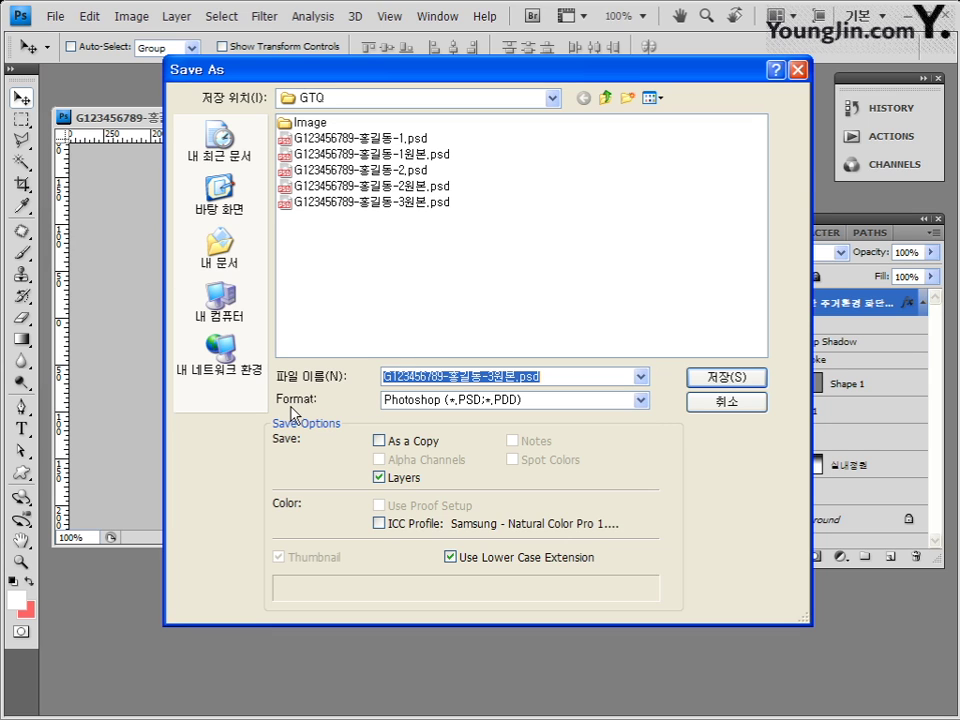
click(534, 375)
key(Left)
key(Left)
key(Left)
key(Left)
key(Left)
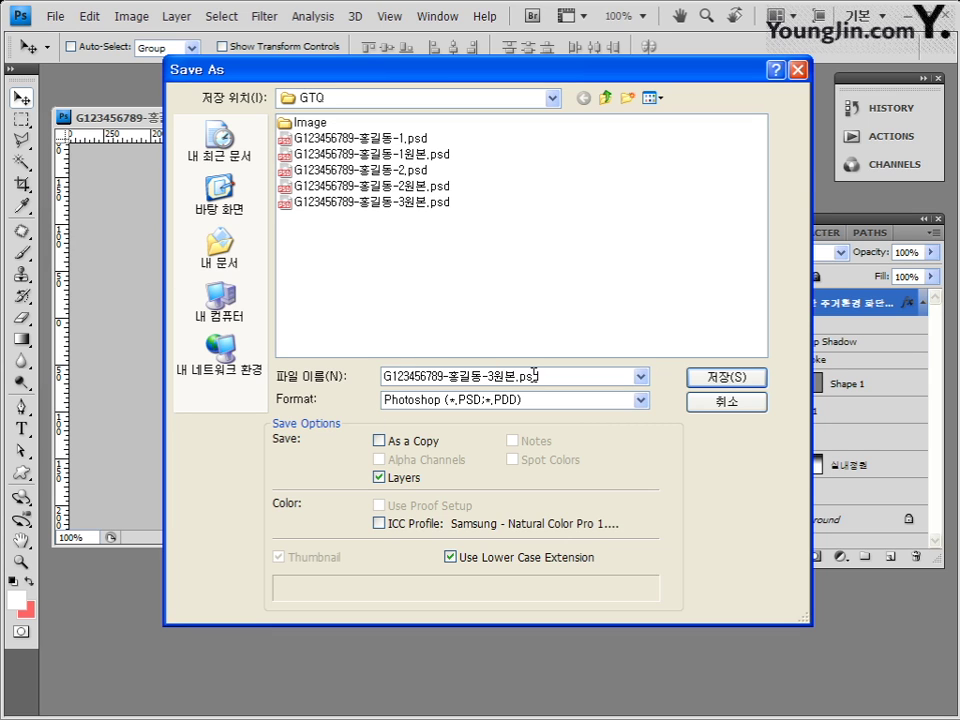
key(BackSpace)
key(BackSpace)
click(750, 380)
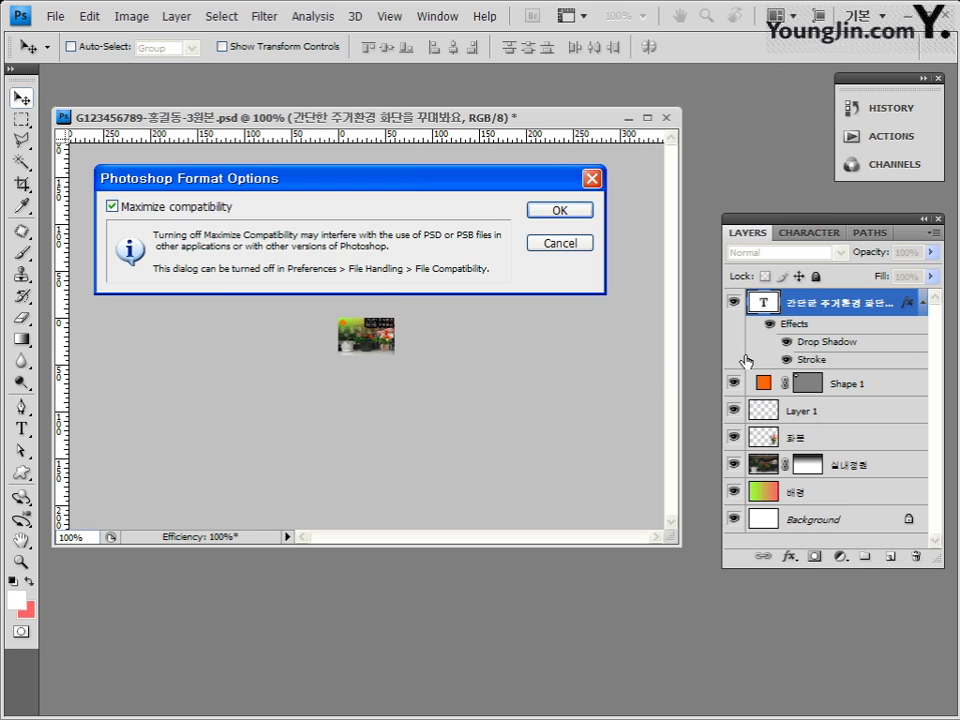
click(555, 210)
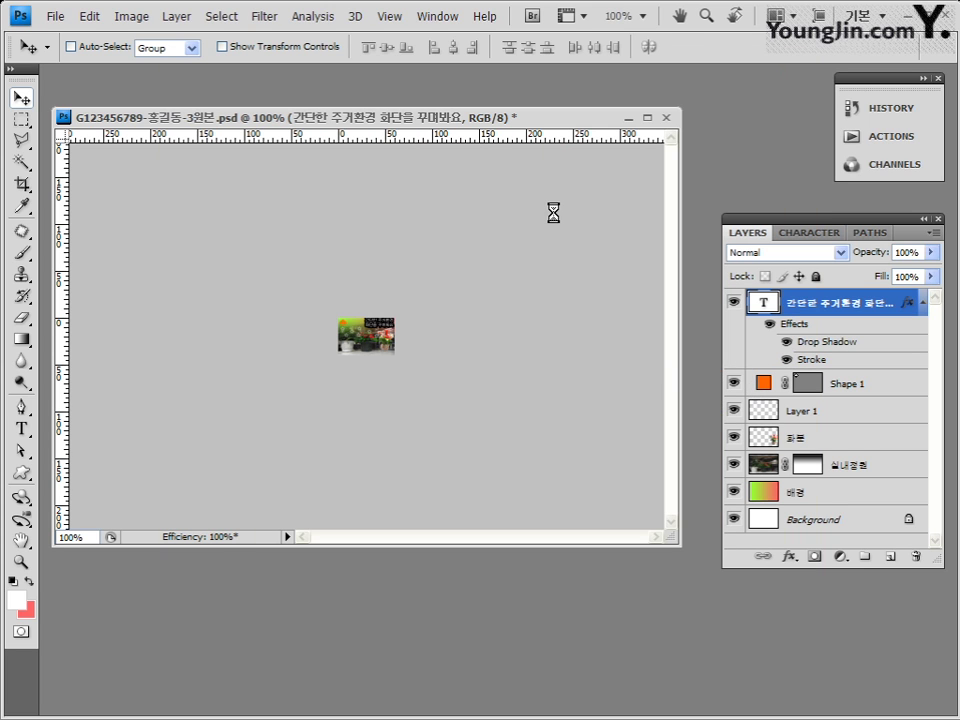
click(666, 118)
Step: Check the JPEG and PSD pairs ending in -1, -2 and -3 in the GTQ folder without opening any file
key(ctrl+o)
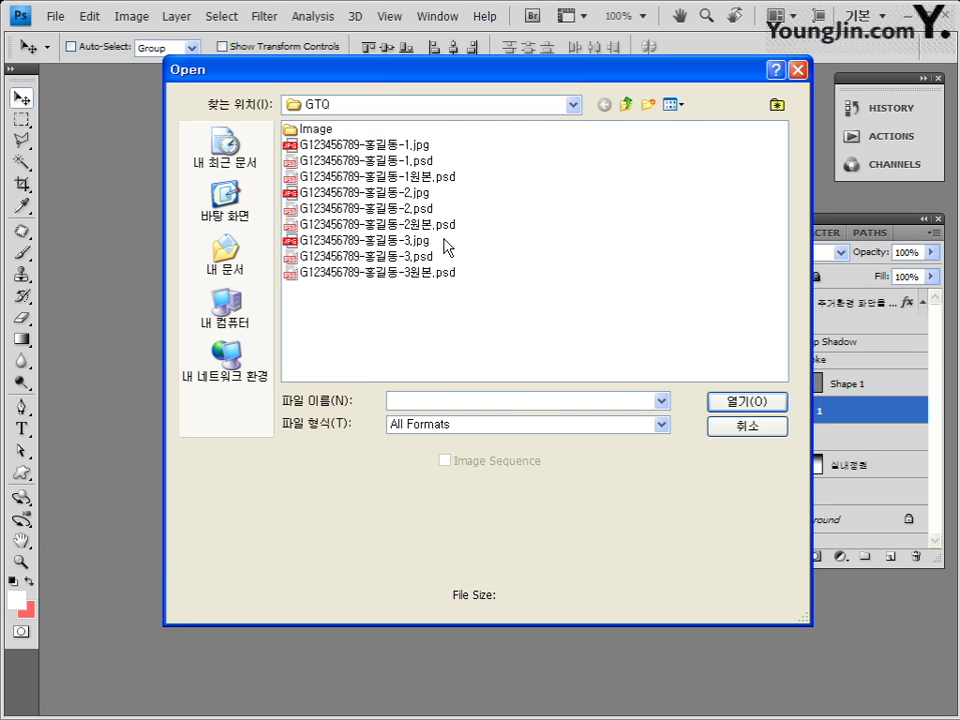
drag(444, 250, 405, 262)
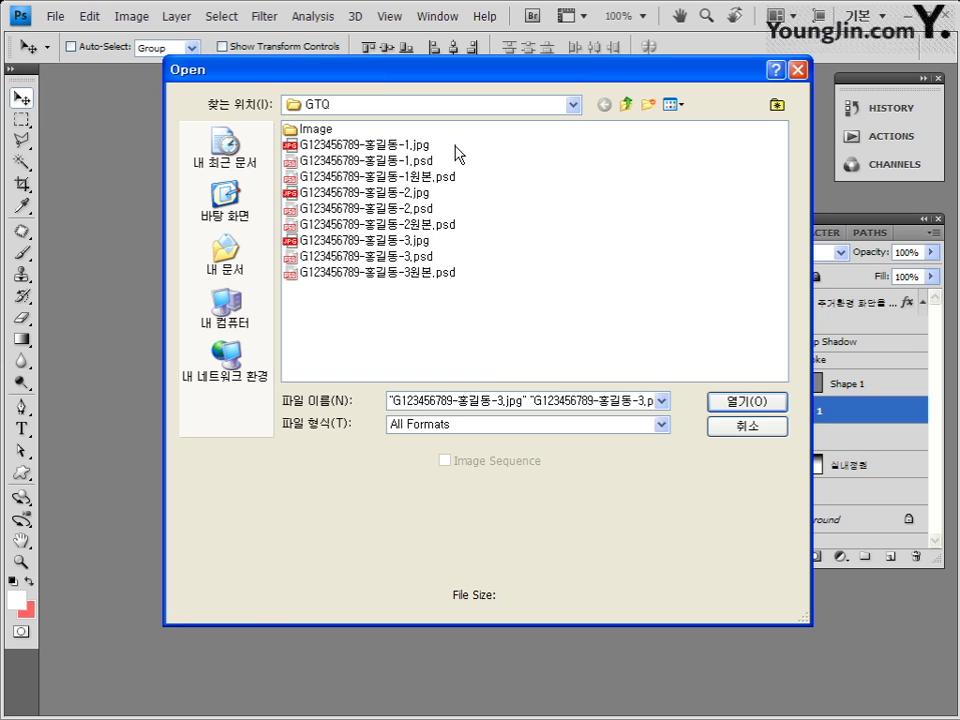
drag(458, 138, 436, 168)
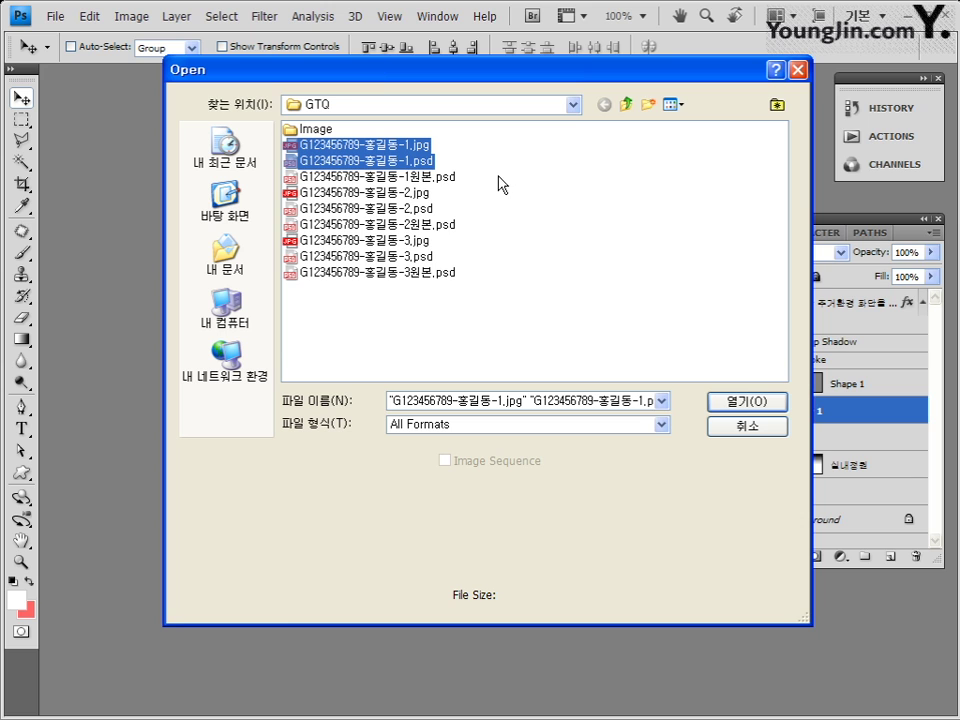
click(422, 193)
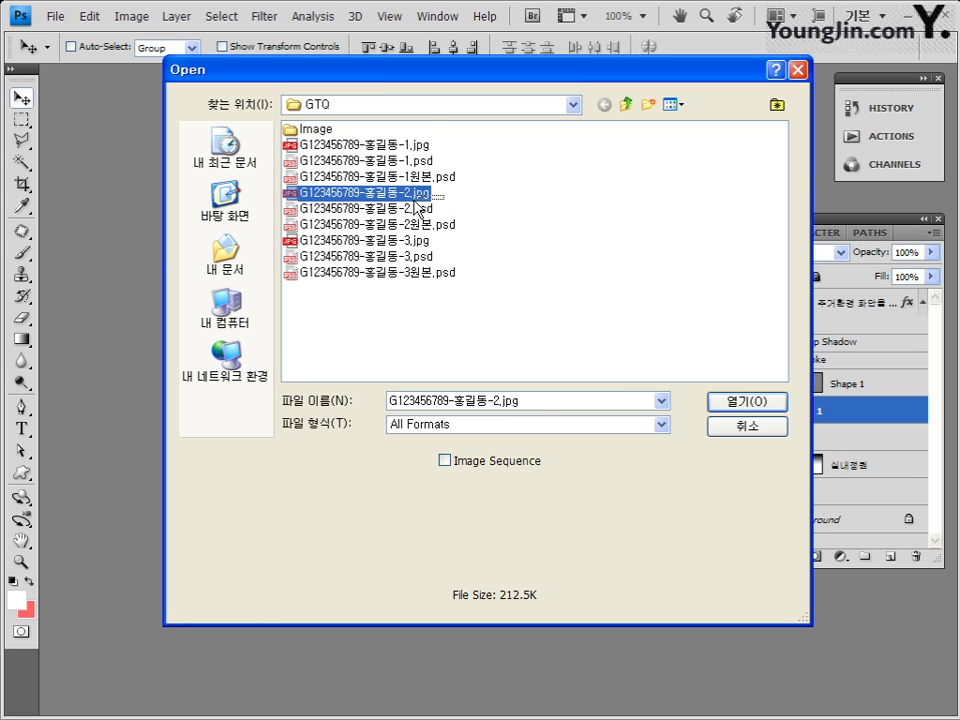
shift+click(428, 208)
click(440, 250)
click(437, 242)
shift+click(430, 256)
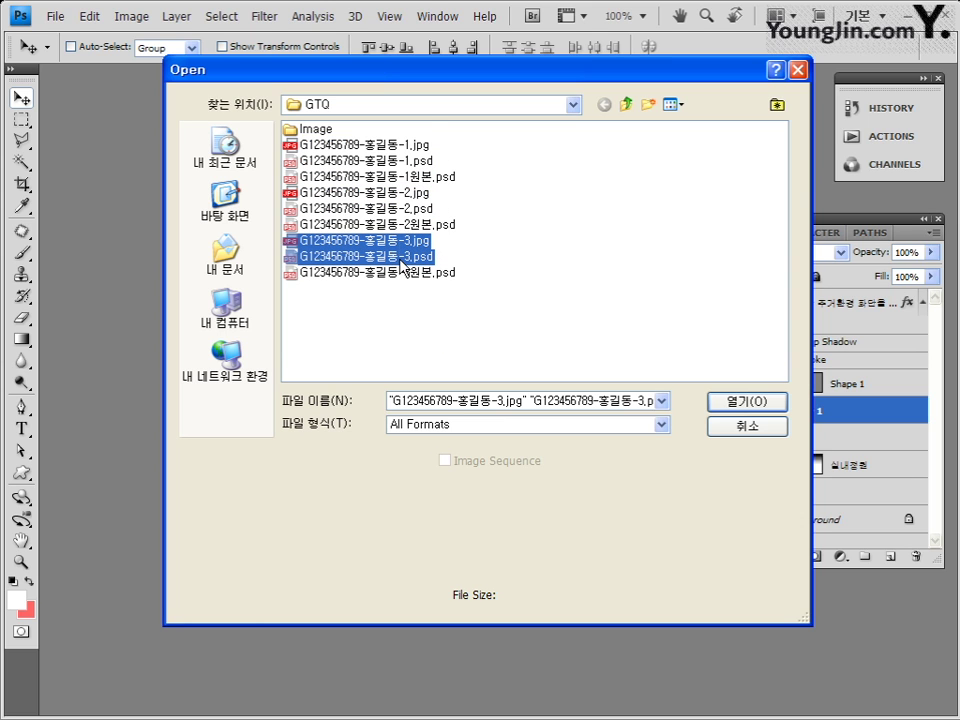
click(752, 432)
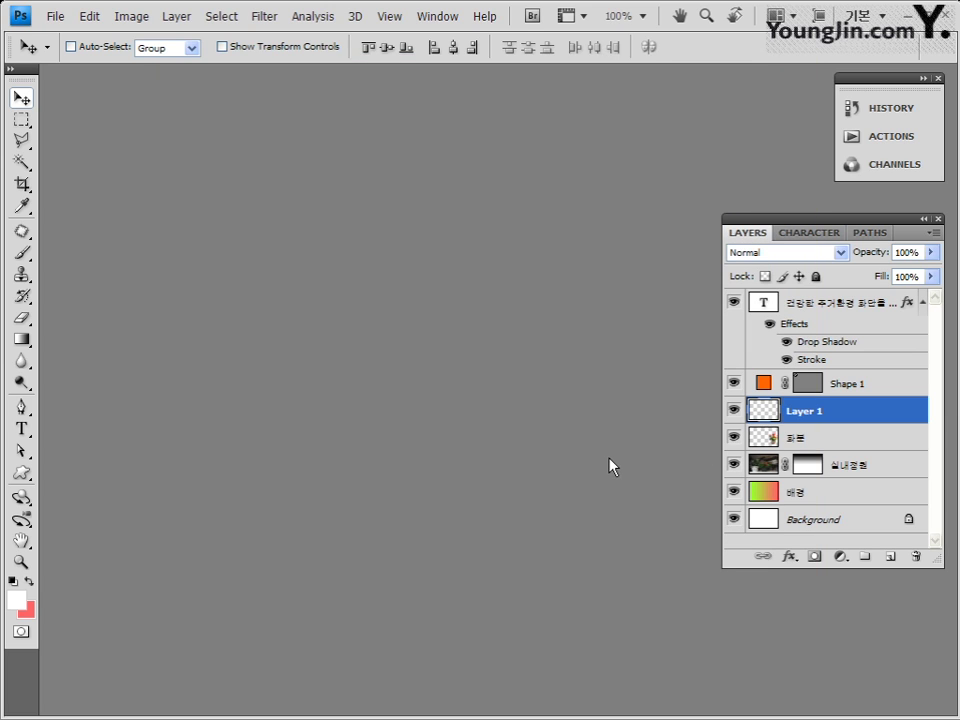
Step: Preview the JPEG ending in -1.jpg in the GTQ folder's file browser without opening it
double_click(369, 180)
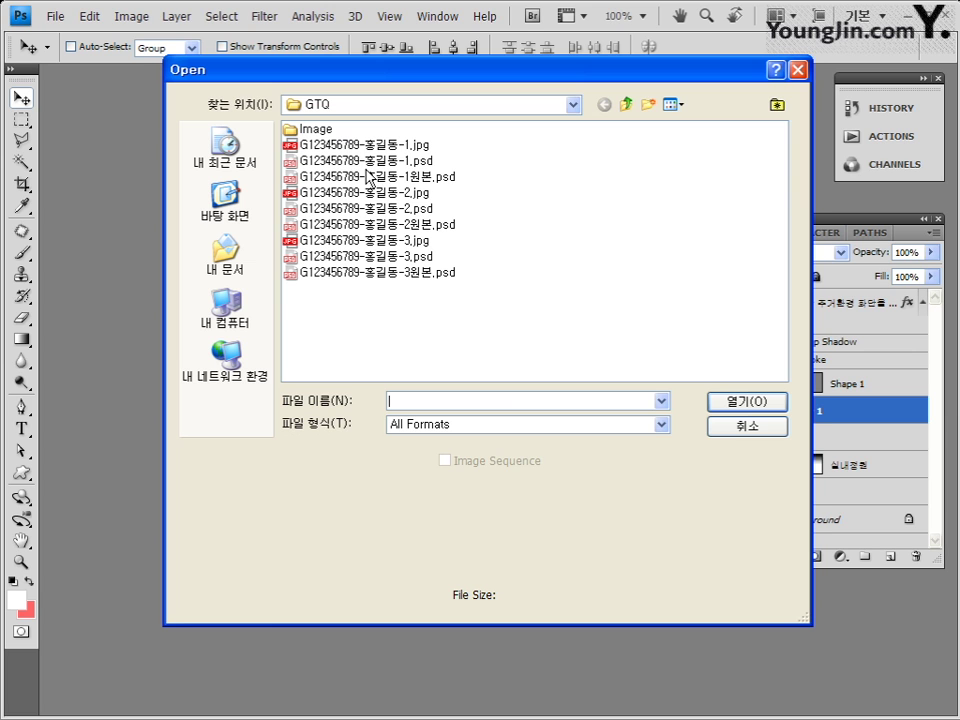
click(365, 146)
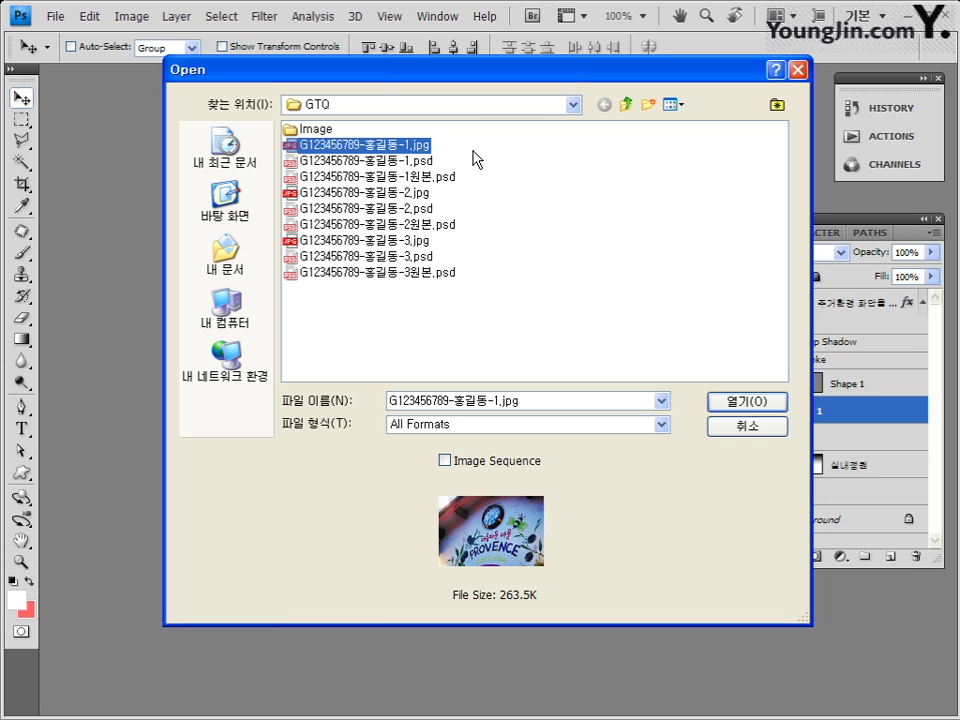
click(745, 433)
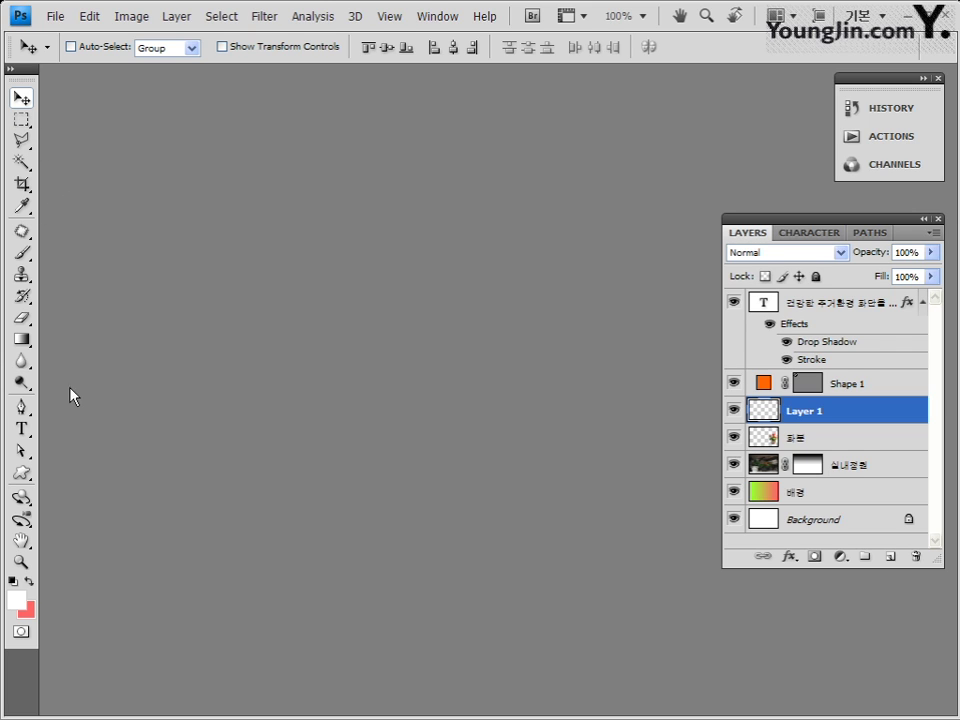
click(21, 339)
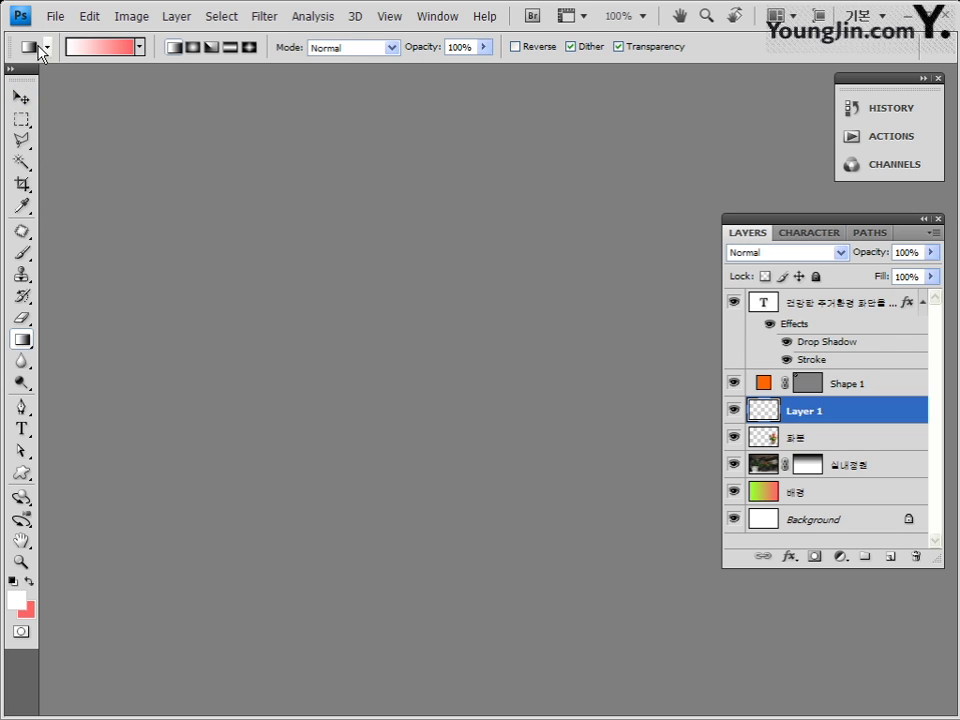
click(26, 253)
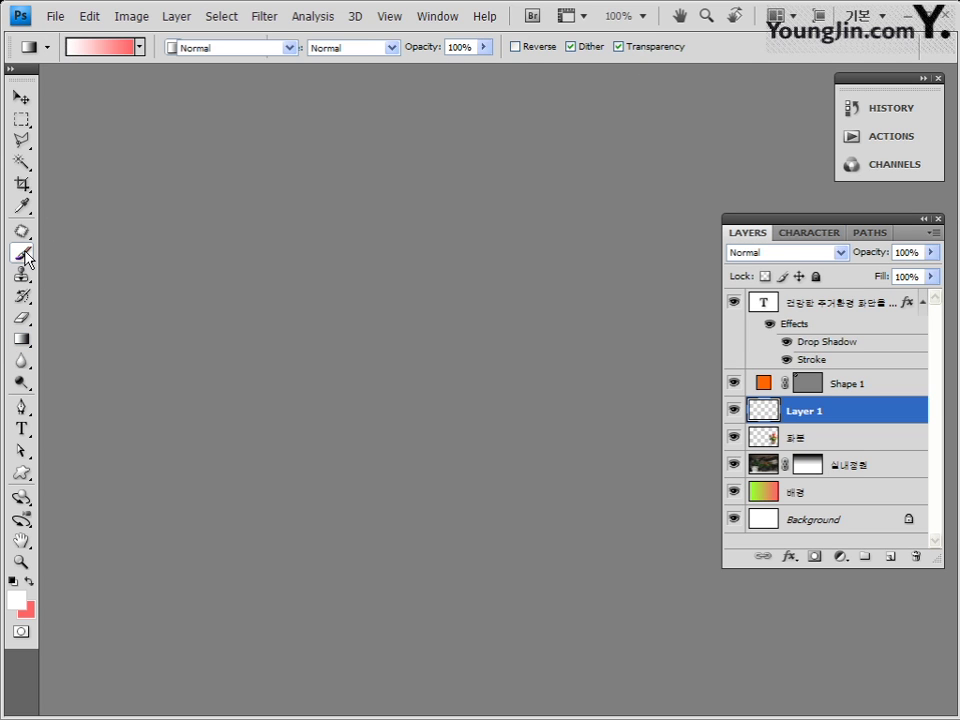
click(19, 95)
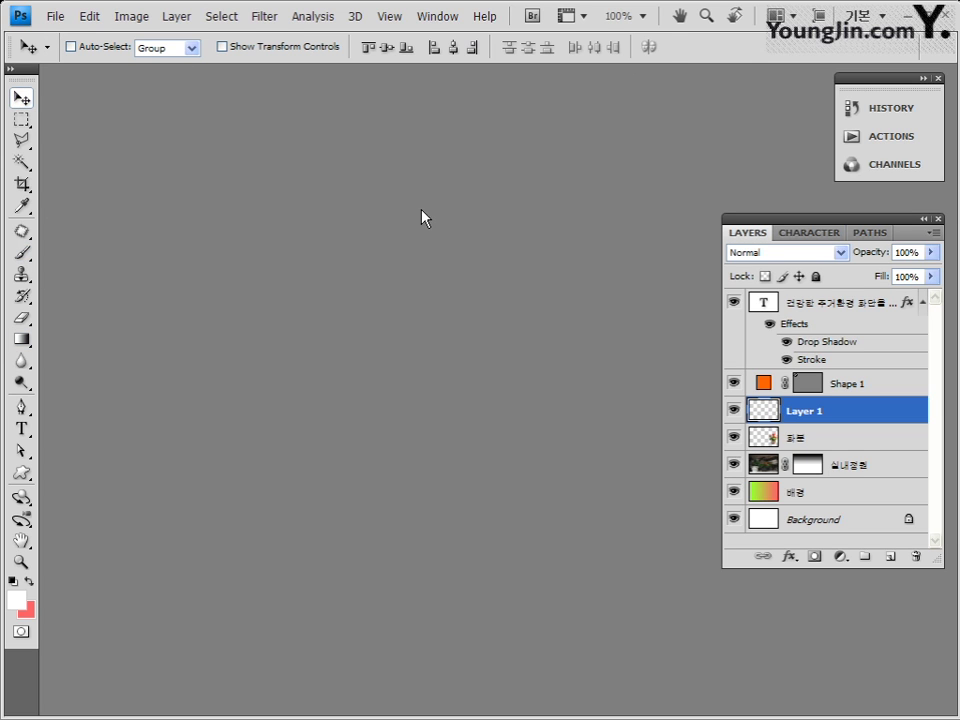
click(22, 162)
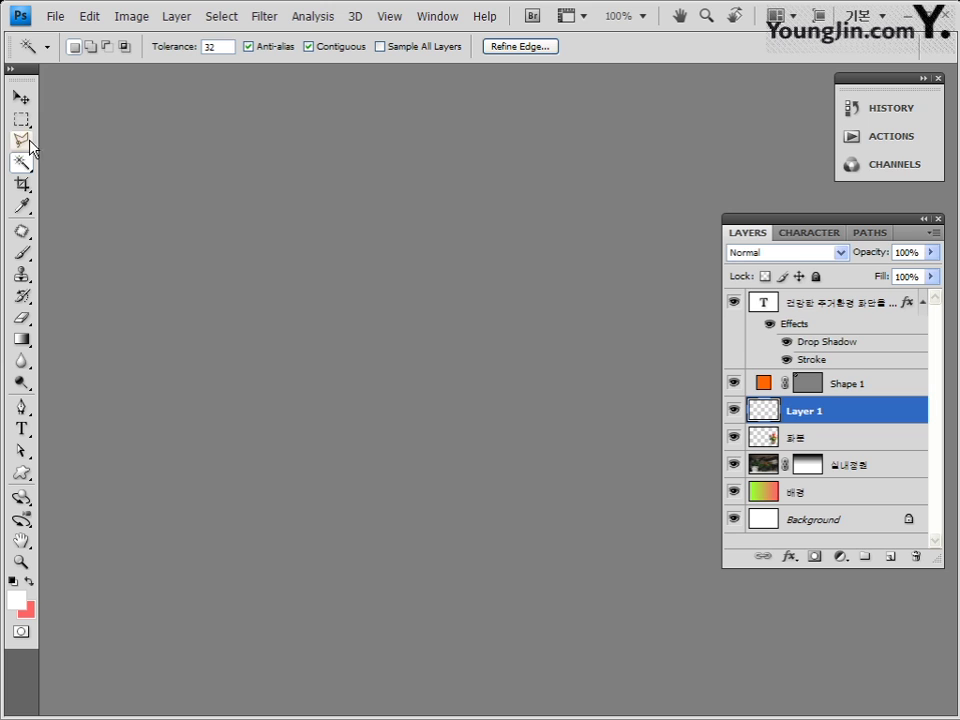